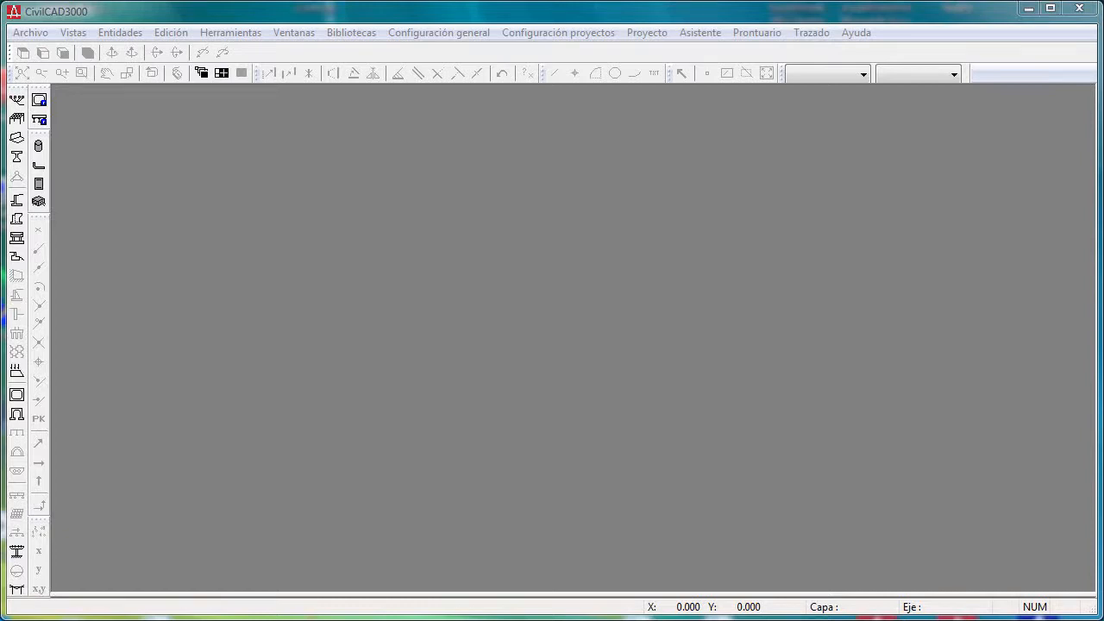
- Open the existing wall project Demo1-MuroEscalonado-EECC.mur from the Muros\Demo1-Eurocódigos folder
{"action": "left_click", "coordinate": [600, 31]}
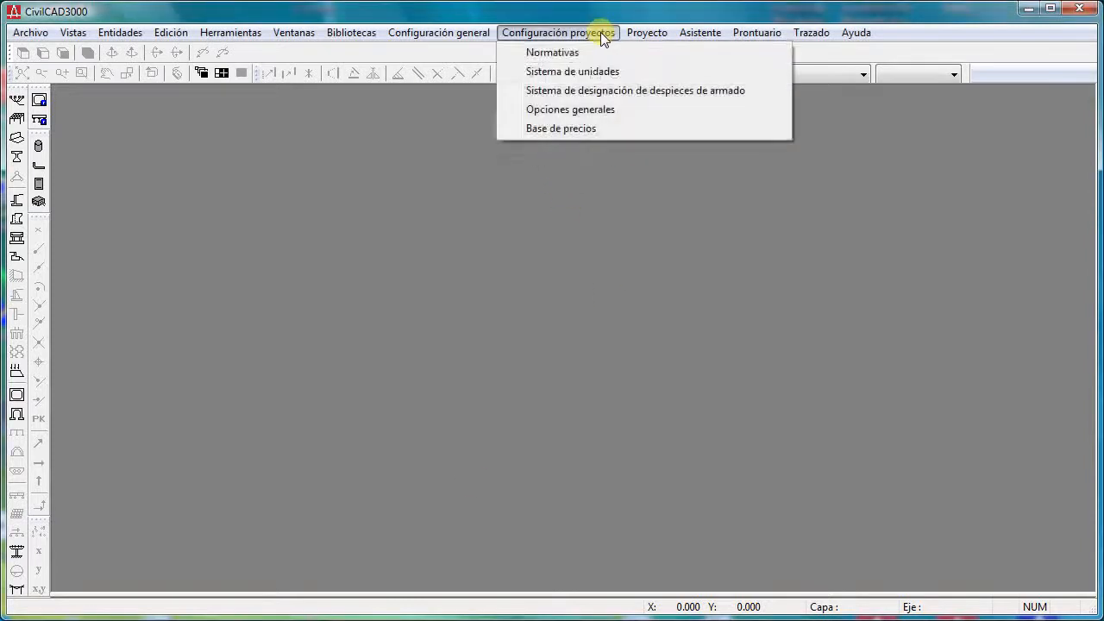
{"action": "mouse_move", "coordinate": [671, 32]}
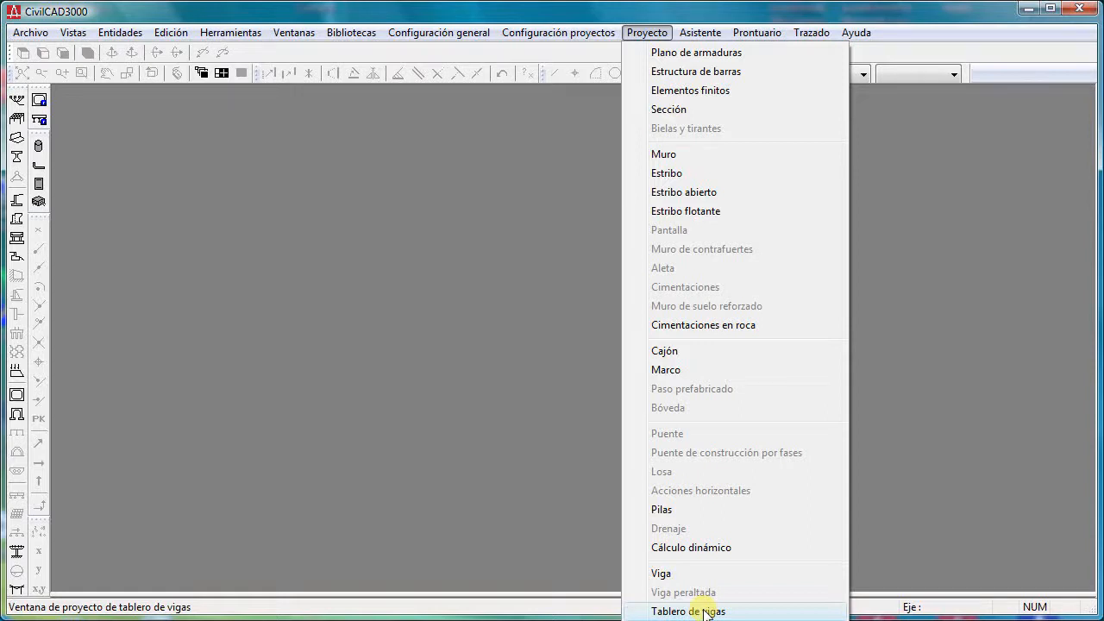
{"action": "left_click", "coordinate": [684, 156]}
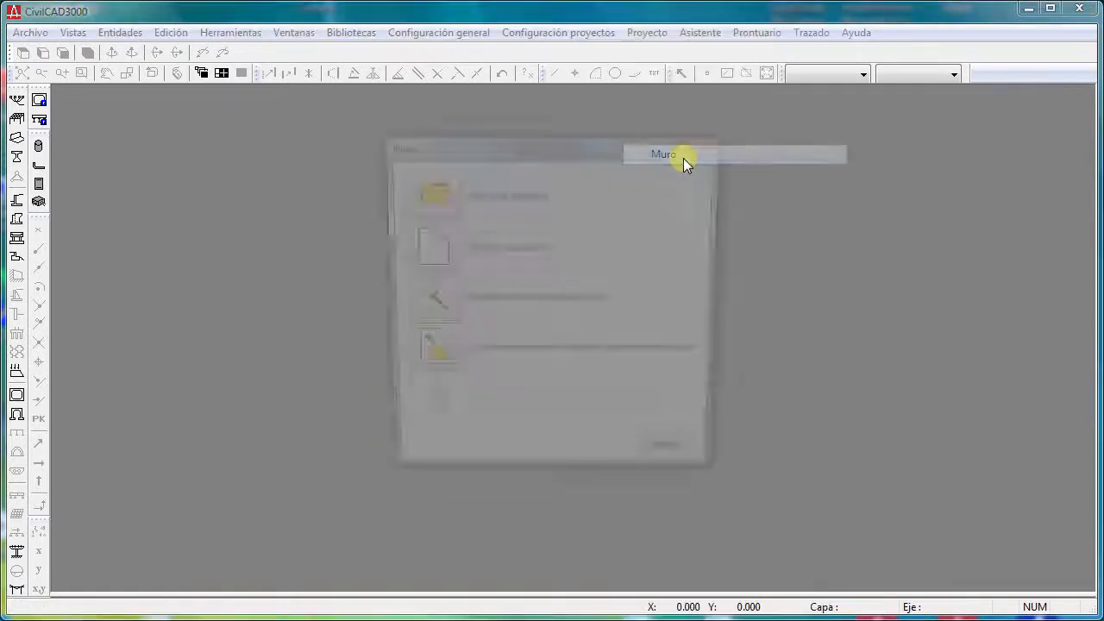
{"action": "left_click", "coordinate": [411, 185]}
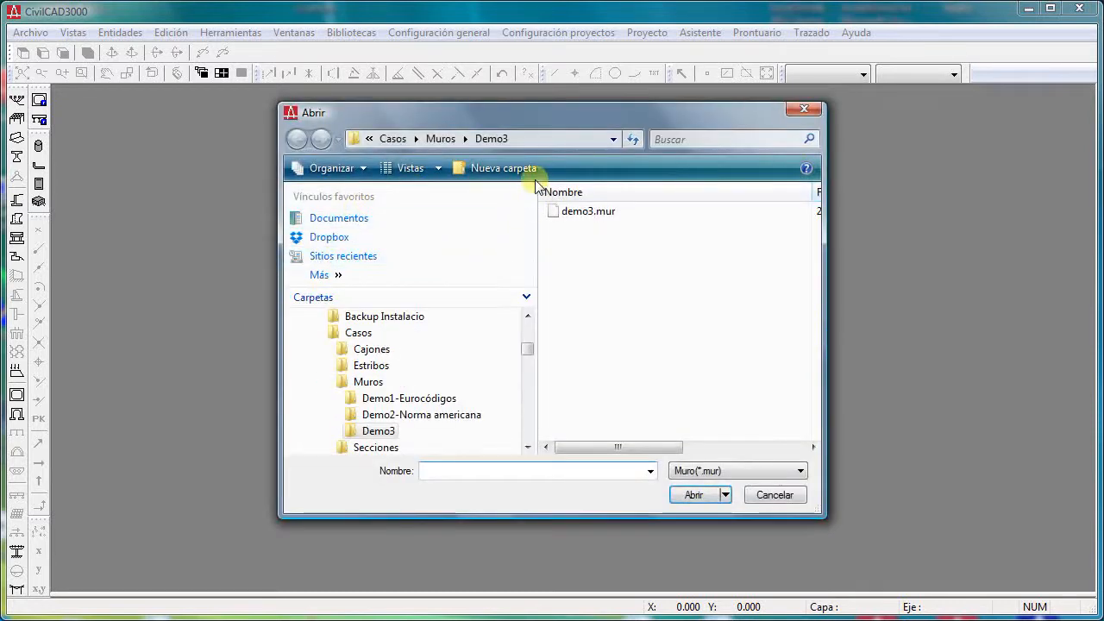
{"action": "left_click", "coordinate": [441, 138]}
{"action": "double_click", "coordinate": [642, 213]}
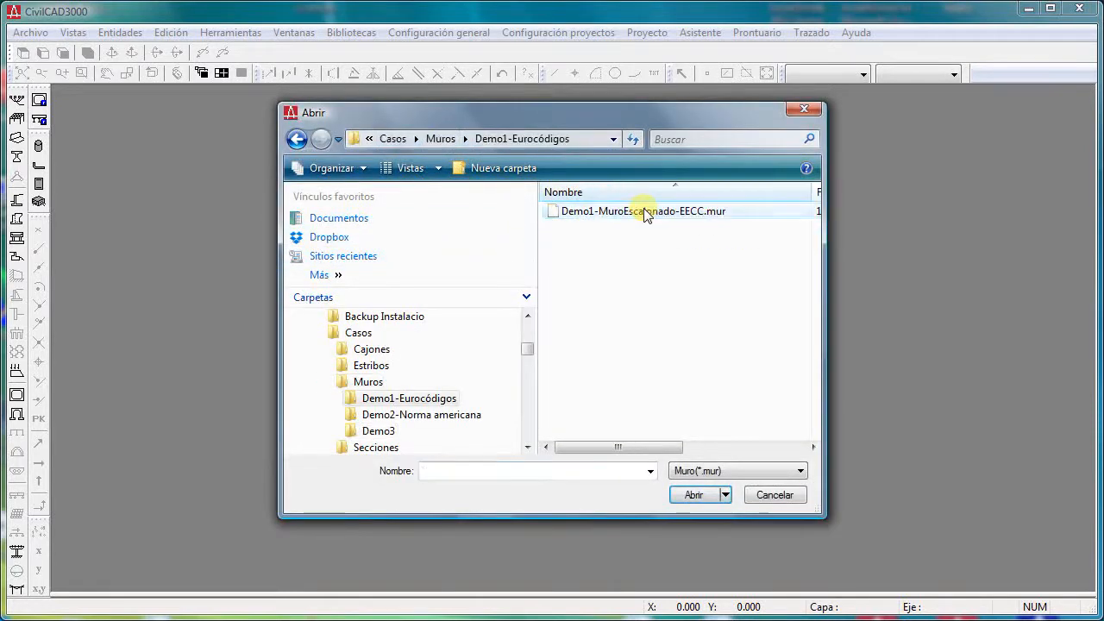
{"action": "double_click", "coordinate": [644, 212]}
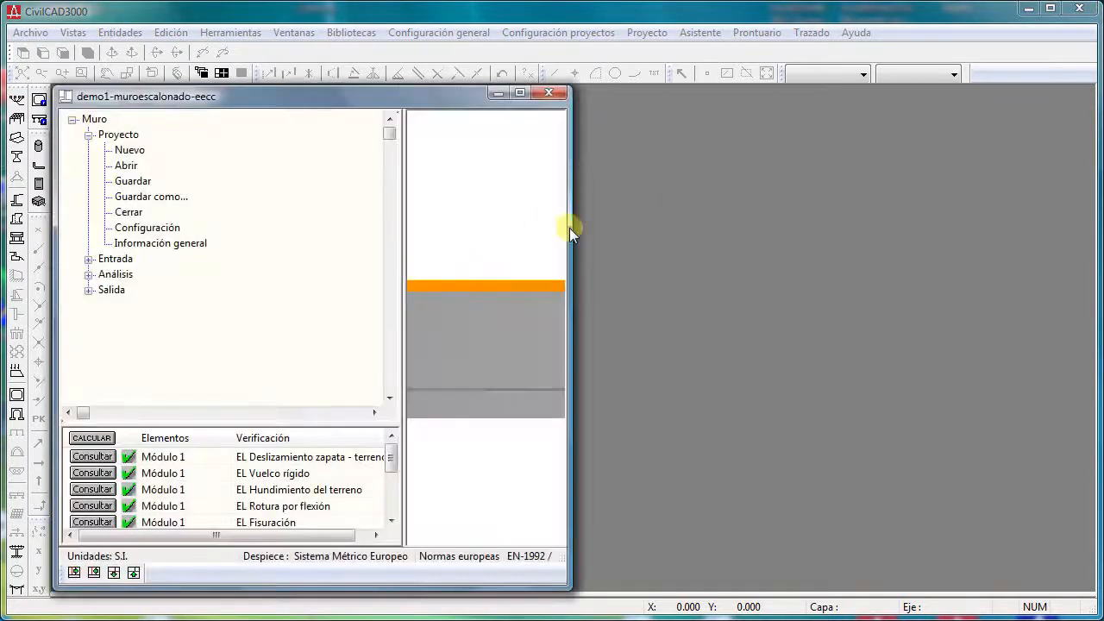
- Widen the wall project window and enlarge its verification list to fit all the checks and the 3D model
{"action": "left_click_drag", "start_coordinate": [570, 228], "coordinate": [739, 236]}
{"action": "left_click_drag", "start_coordinate": [340, 424], "coordinate": [348, 340]}
{"action": "left_click_drag", "start_coordinate": [514, 251], "coordinate": [615, 301]}
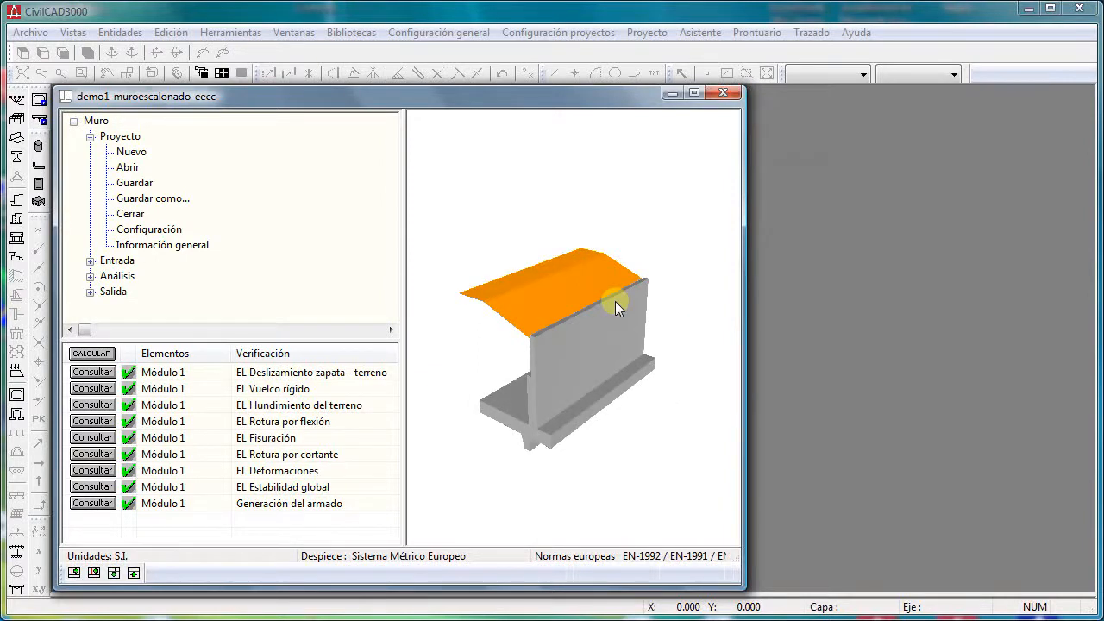
{"action": "left_click_drag", "start_coordinate": [473, 96], "coordinate": [490, 102]}
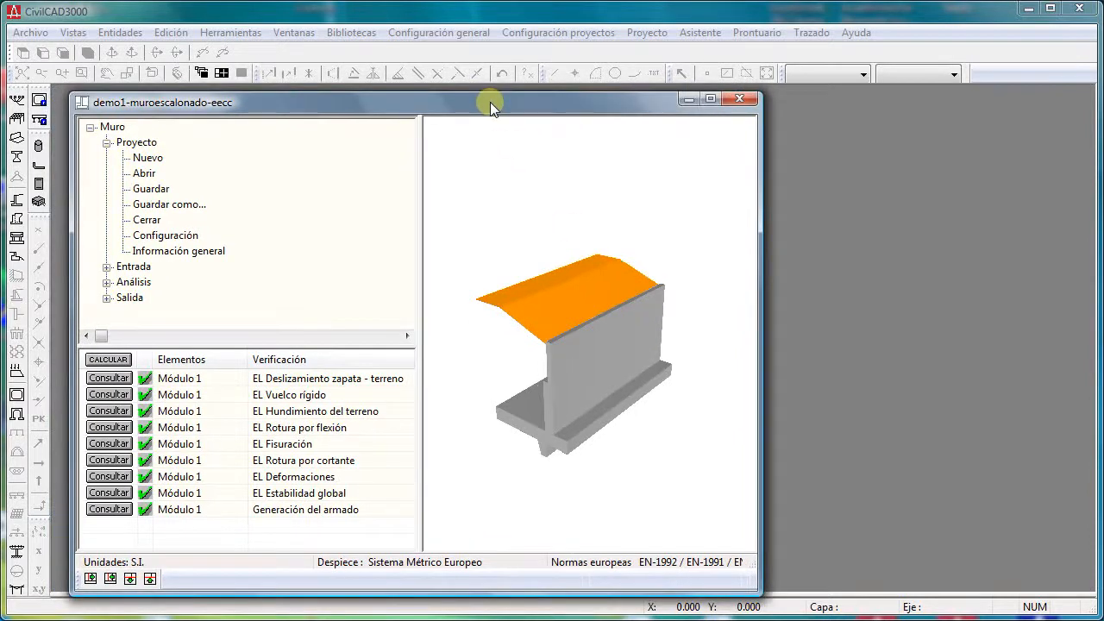
- Display the wall's Sección - Planta, Alzado general and Sección - Dimensiones de la zapata drawings one after another
{"action": "right_click", "coordinate": [597, 243]}
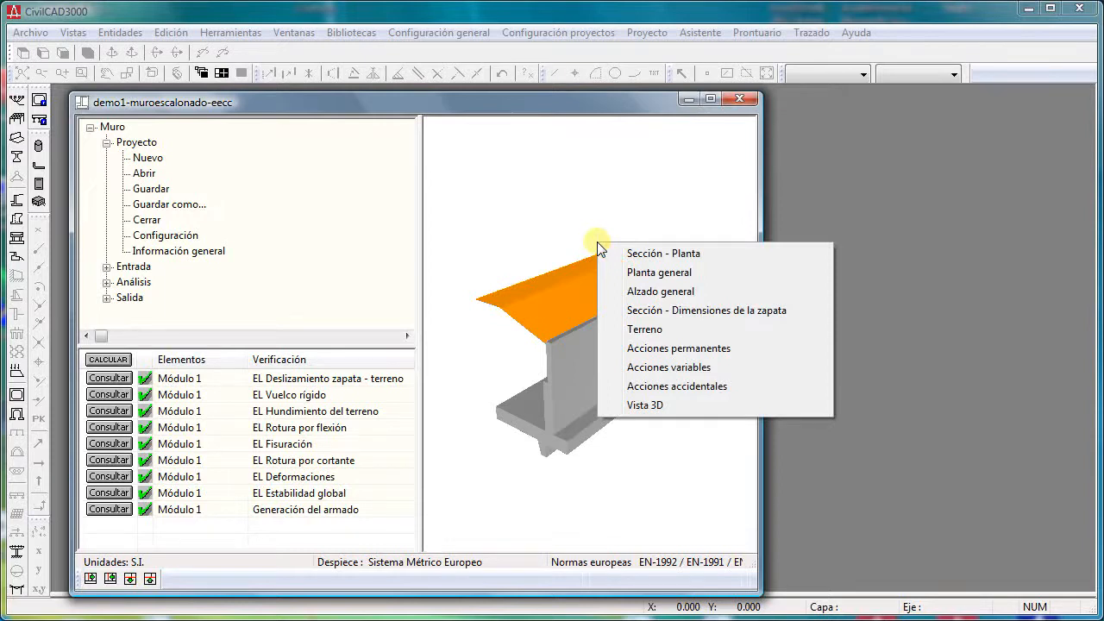
{"action": "left_click", "coordinate": [611, 254]}
{"action": "right_click", "coordinate": [700, 261]}
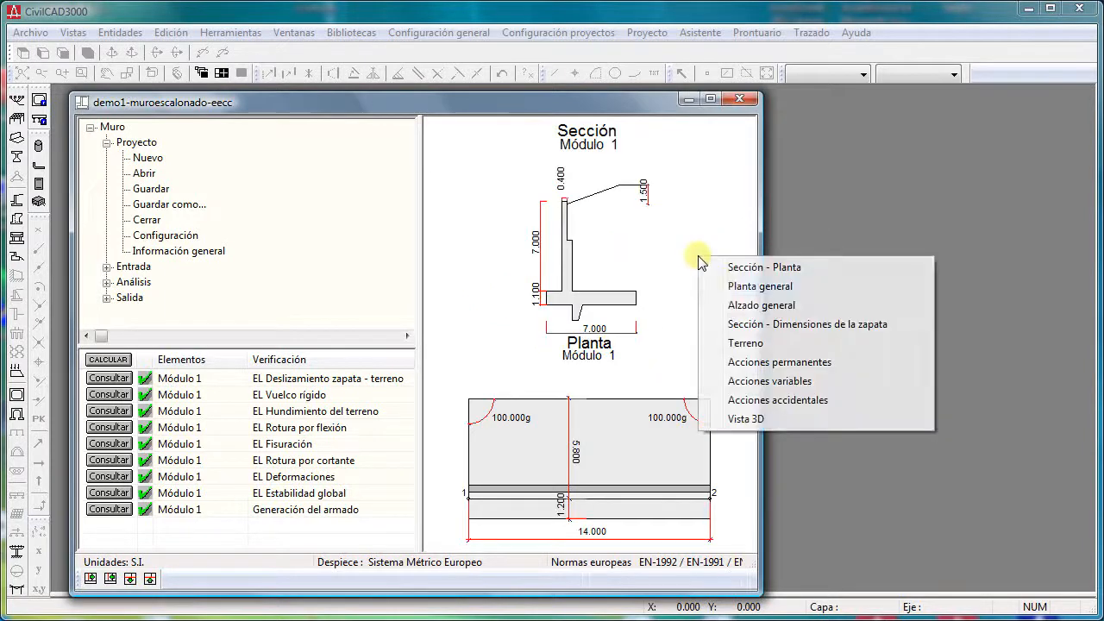
{"action": "left_click", "coordinate": [733, 301]}
{"action": "right_click", "coordinate": [653, 377]}
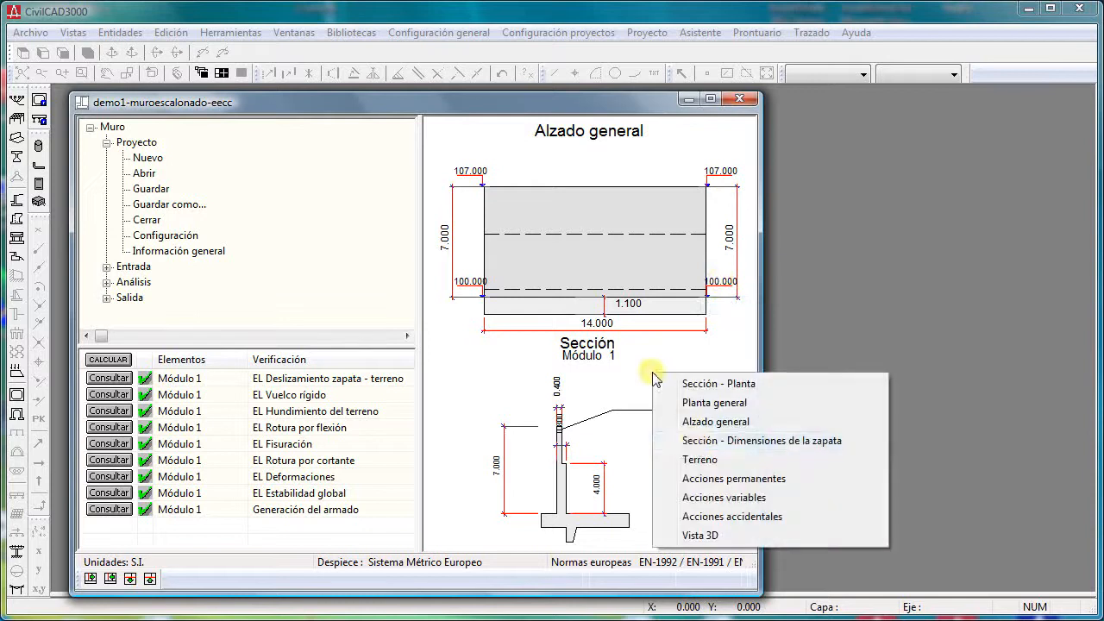
{"action": "left_click", "coordinate": [698, 444]}
- Display the wall's Acciones permanentes and Sección - Planta drawings, and return to Vista 3D
{"action": "right_click", "coordinate": [656, 321]}
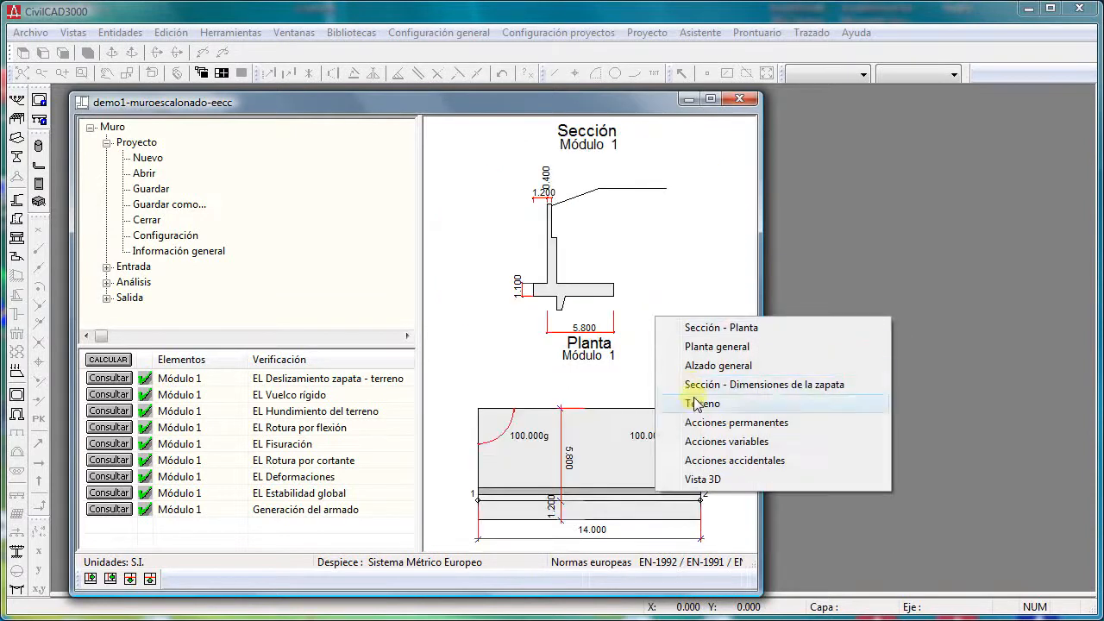
{"action": "left_click", "coordinate": [702, 420]}
{"action": "right_click", "coordinate": [683, 343]}
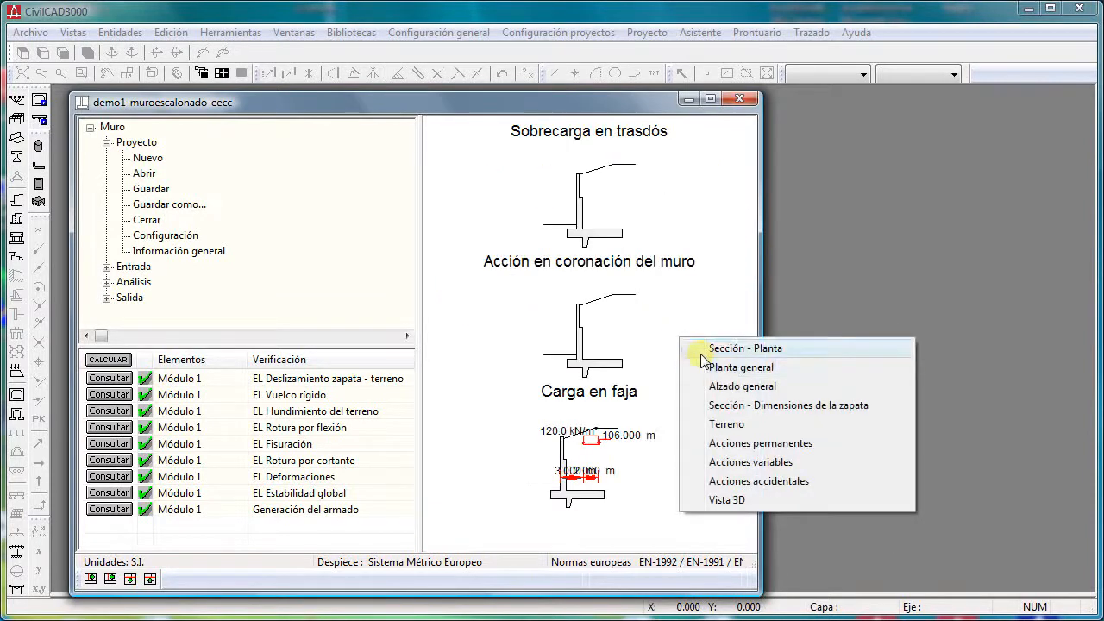
{"action": "left_click", "coordinate": [709, 348]}
{"action": "right_click", "coordinate": [700, 339]}
{"action": "left_click", "coordinate": [758, 498]}
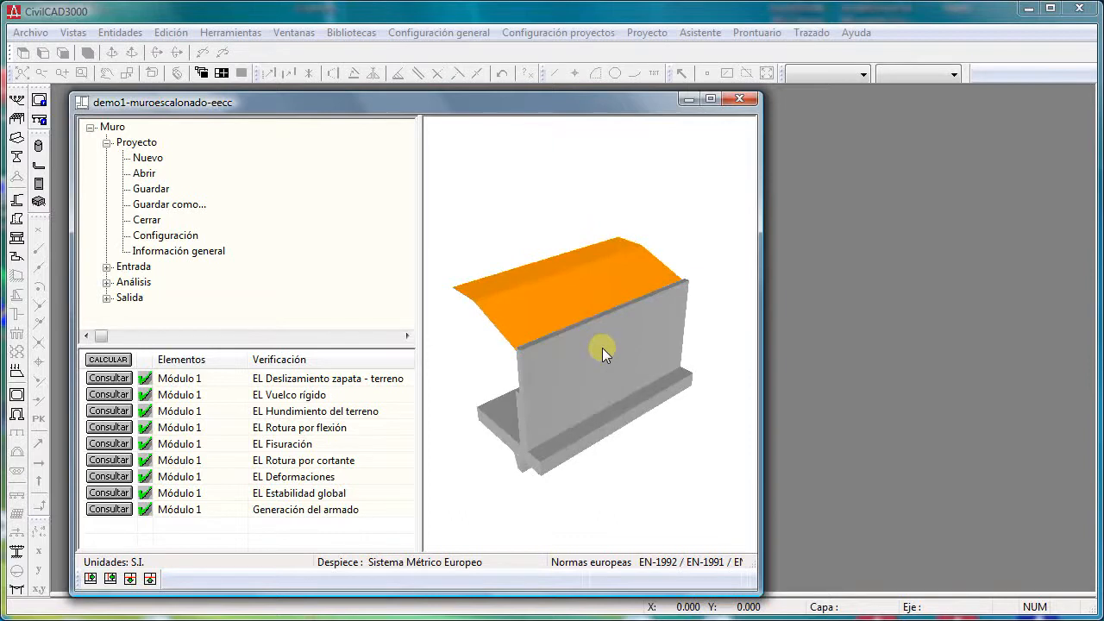
- Collapse the Proyecto branch of the wall project tree and close the project without saving
{"action": "left_click", "coordinate": [107, 143]}
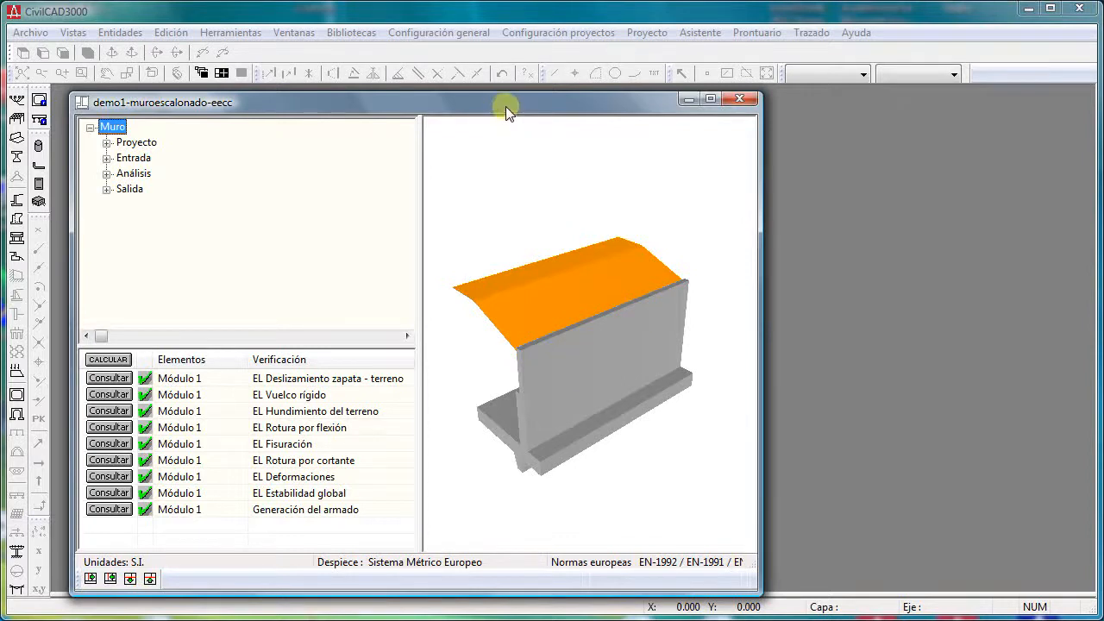
{"action": "left_click_drag", "start_coordinate": [505, 107], "coordinate": [558, 96]}
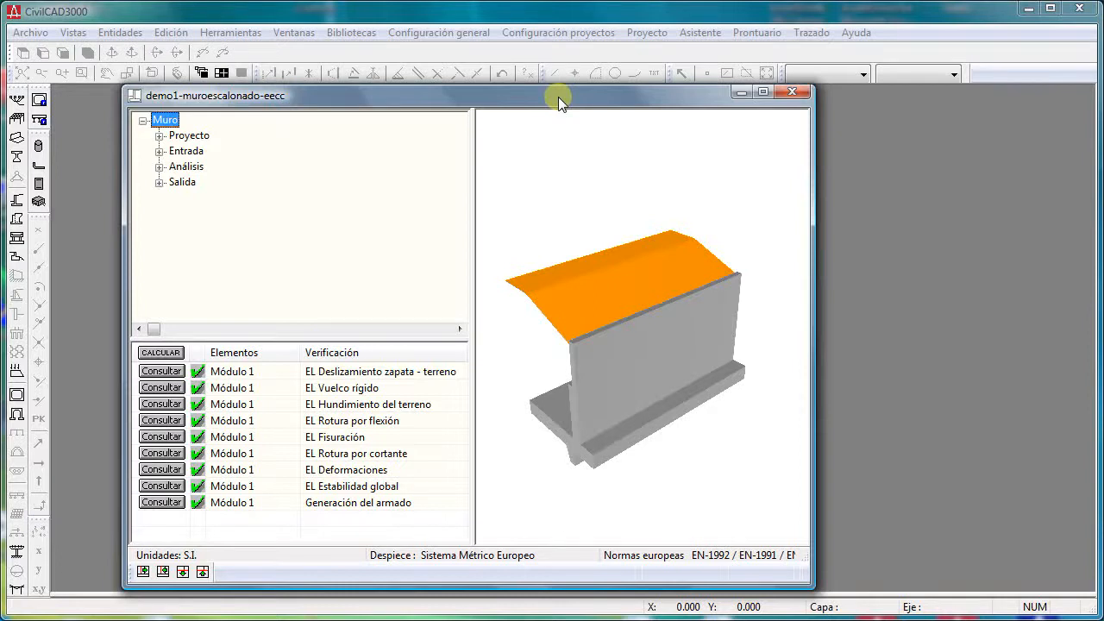
{"action": "left_click_drag", "start_coordinate": [555, 96], "coordinate": [545, 91]}
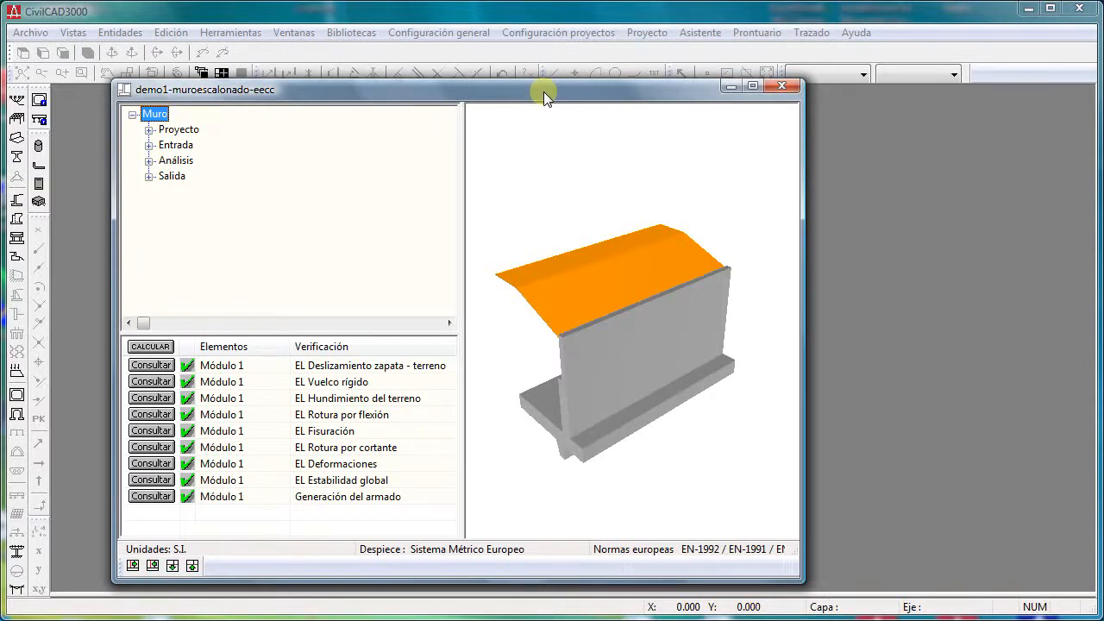
{"action": "left_click", "coordinate": [781, 85]}
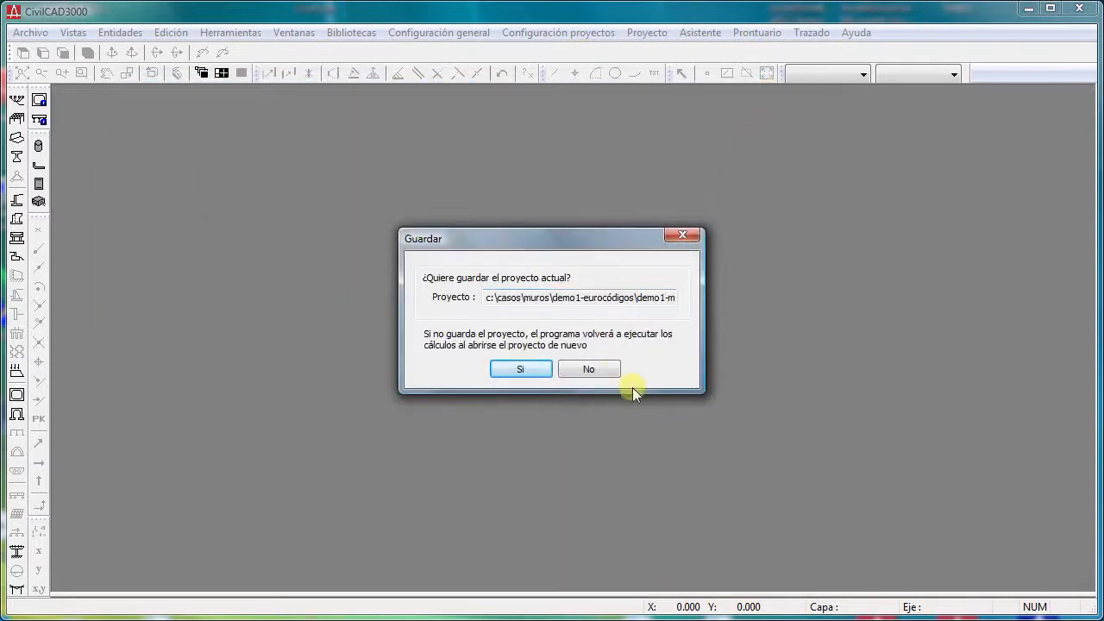
{"action": "left_click", "coordinate": [600, 369]}
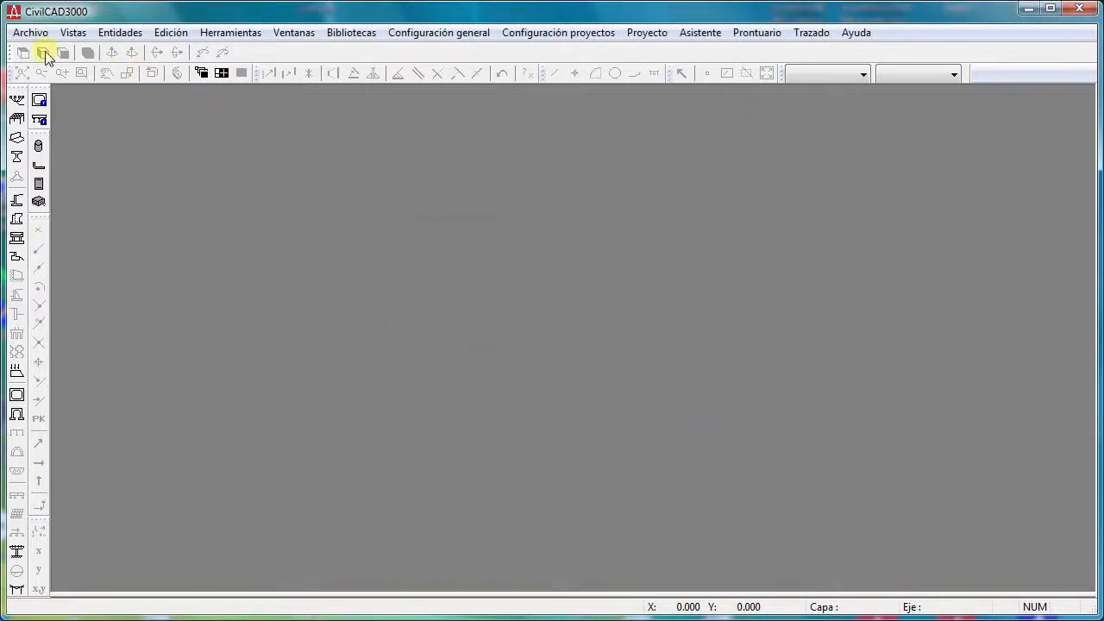
- Open the recent beam deck project demo4-postesado-recrecidoalmas-eeuu.vig and widen its window to fit the whole 3D model
{"action": "left_click", "coordinate": [28, 32]}
{"action": "mouse_move", "coordinate": [78, 115]}
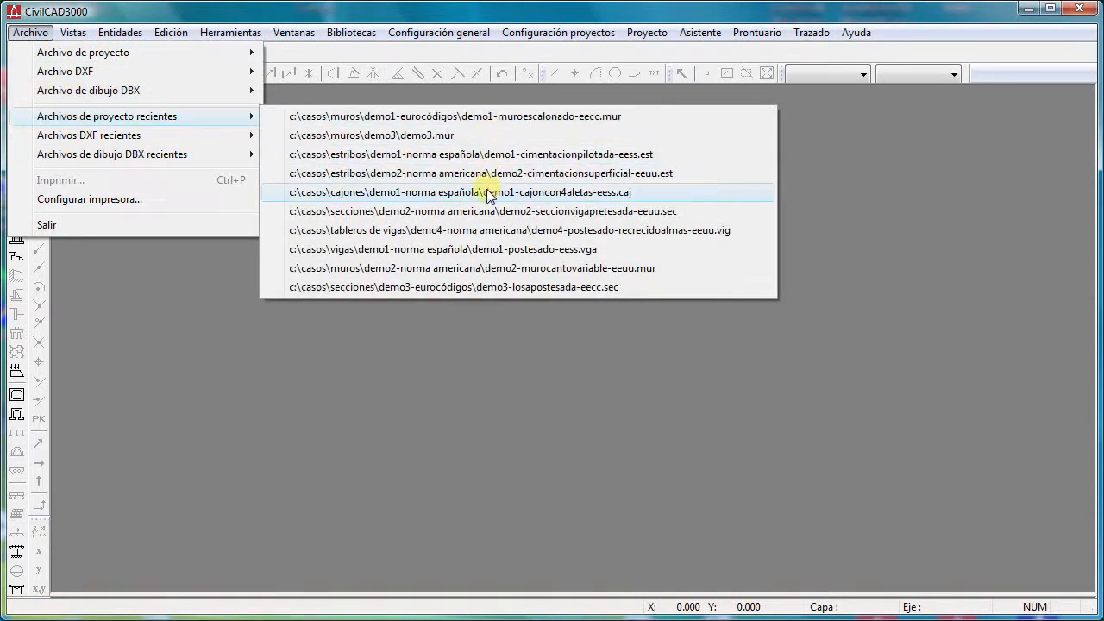
{"action": "left_click", "coordinate": [484, 229]}
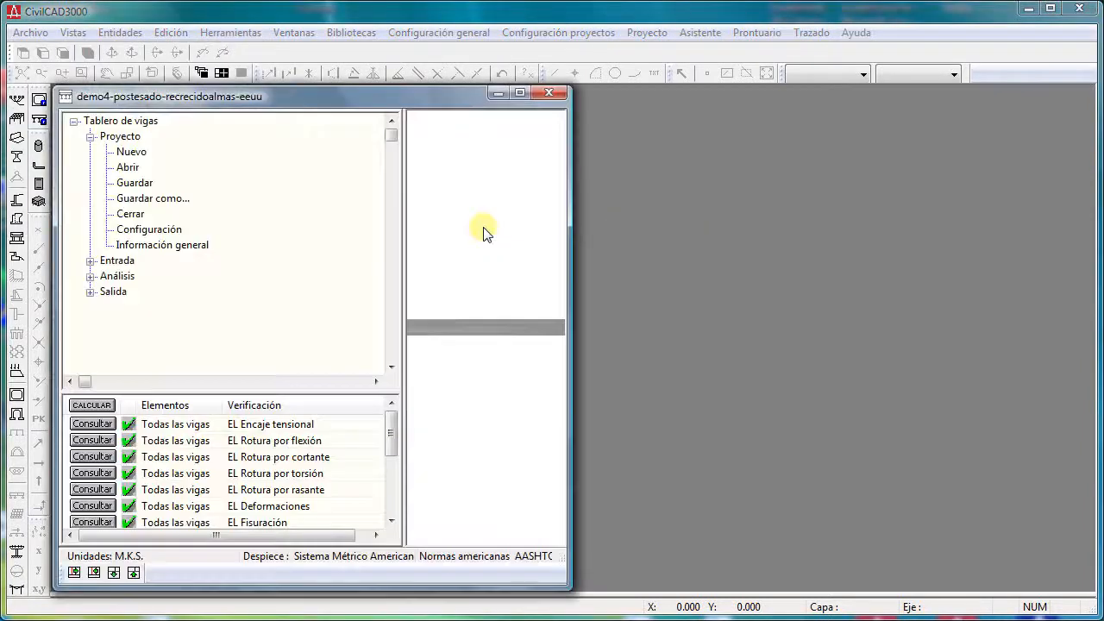
{"action": "left_click_drag", "start_coordinate": [569, 242], "coordinate": [797, 259]}
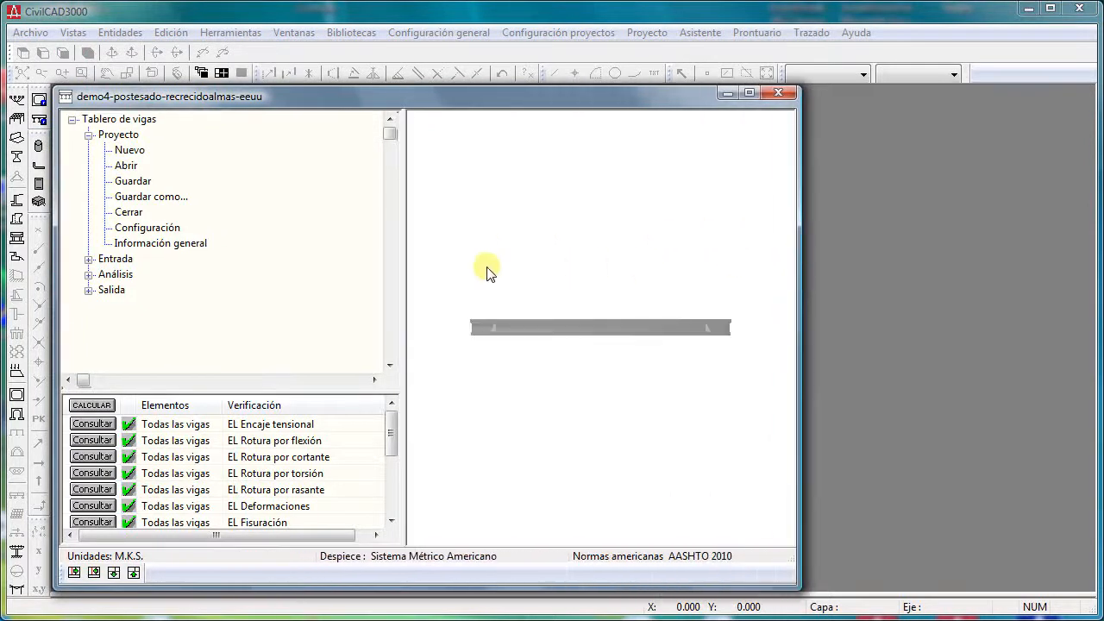
{"action": "left_click_drag", "start_coordinate": [488, 269], "coordinate": [646, 228]}
{"action": "scroll", "coordinate": [703, 246], "scroll_direction": "up", "scroll_amount": 2}
- Display the deck's Sección - Planta del tablero, Sección de la viga and Postesado de la viga drawings in turn
{"action": "right_click", "coordinate": [644, 209]}
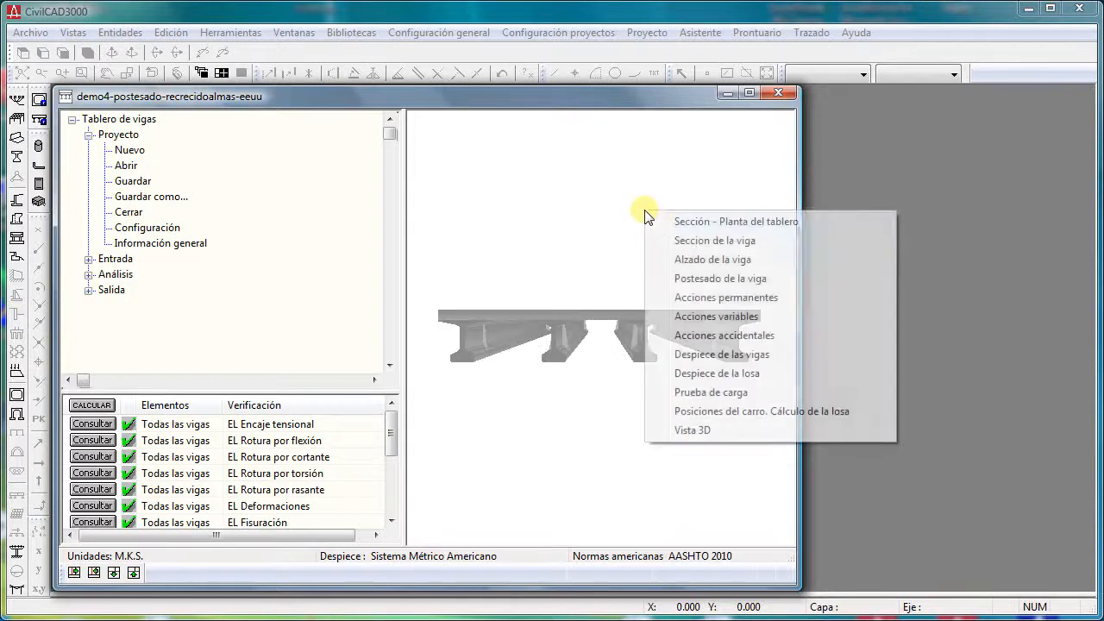
{"action": "left_click", "coordinate": [661, 221]}
{"action": "right_click", "coordinate": [668, 318]}
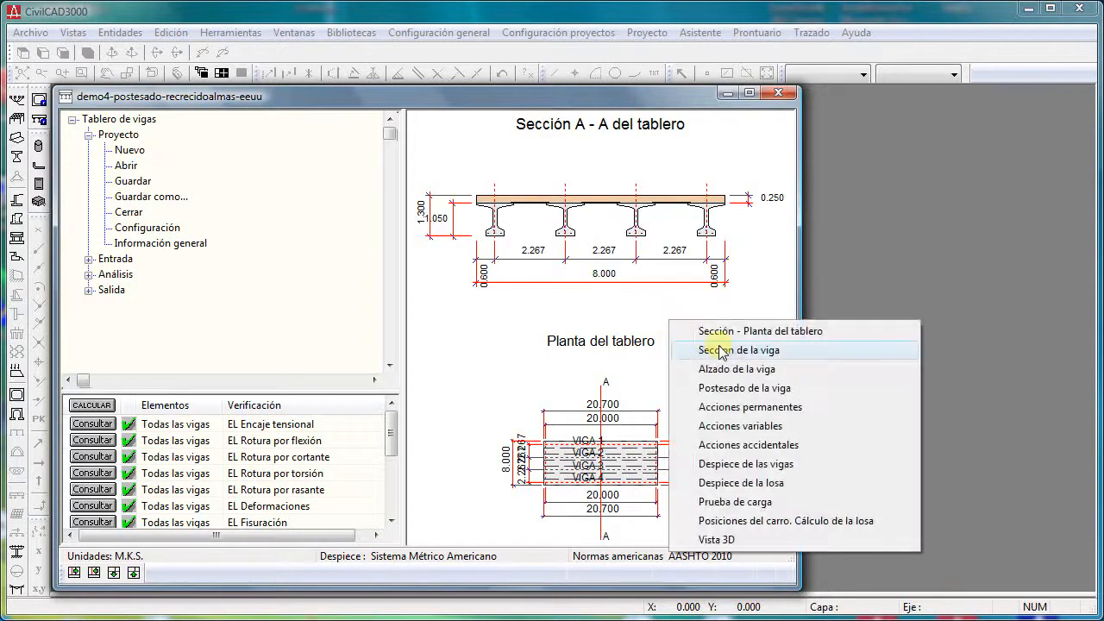
{"action": "left_click", "coordinate": [720, 352]}
{"action": "right_click", "coordinate": [714, 321]}
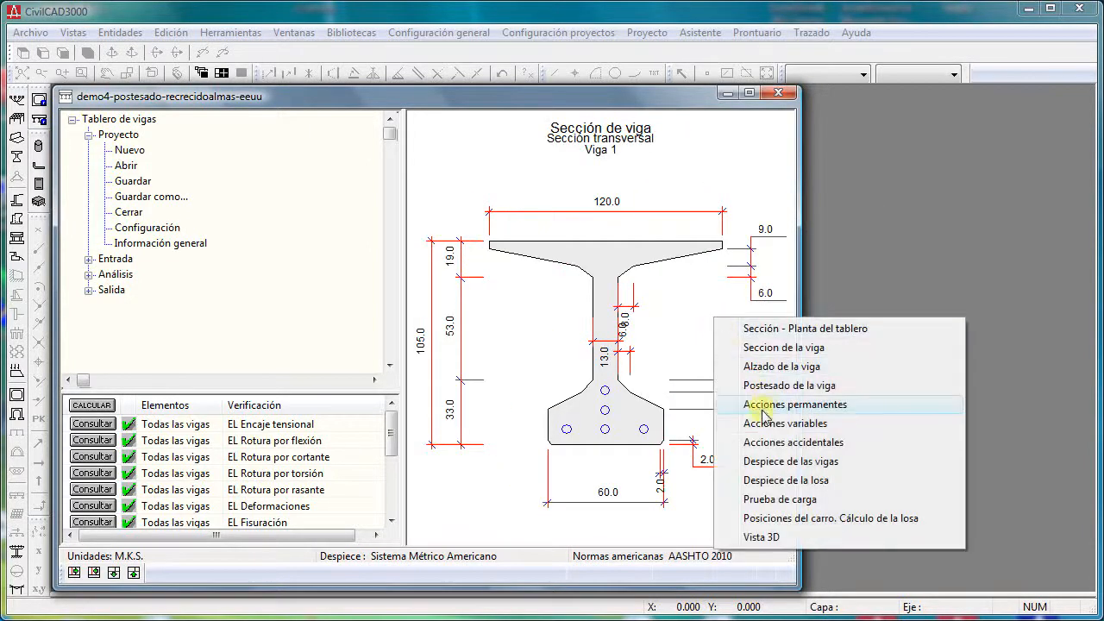
{"action": "left_click", "coordinate": [769, 385]}
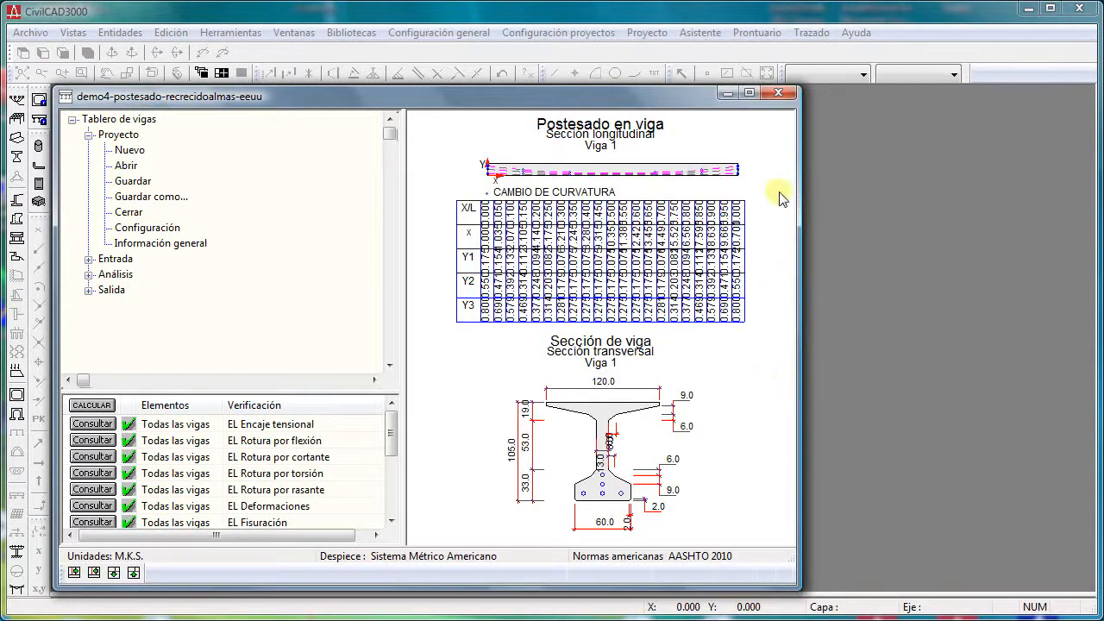
- Close the beam deck project without saving and open the recent box culvert project demo1-cajoncon4aletas-eess.caj in a wider window
{"action": "left_click", "coordinate": [780, 94]}
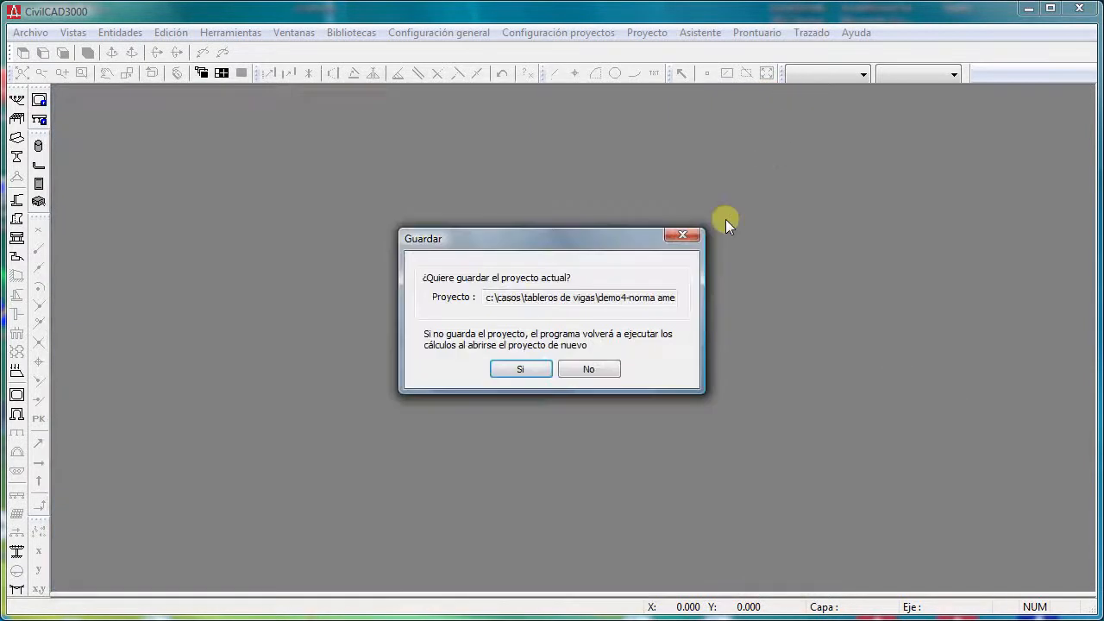
{"action": "left_click", "coordinate": [591, 371]}
{"action": "left_click", "coordinate": [31, 34]}
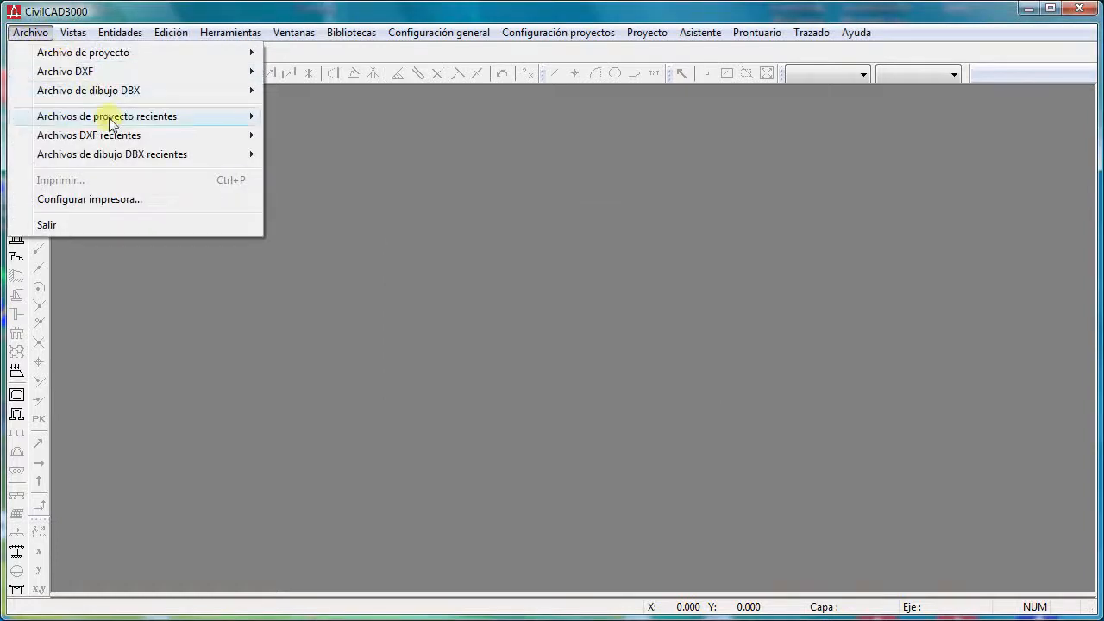
{"action": "mouse_move", "coordinate": [173, 116]}
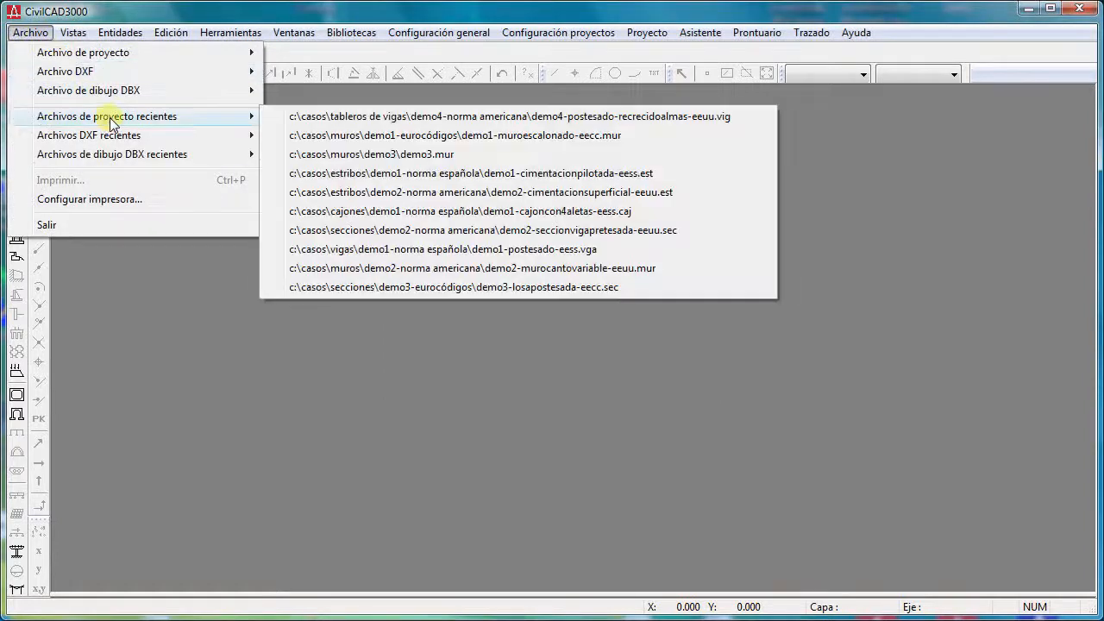
{"action": "left_click", "coordinate": [451, 211]}
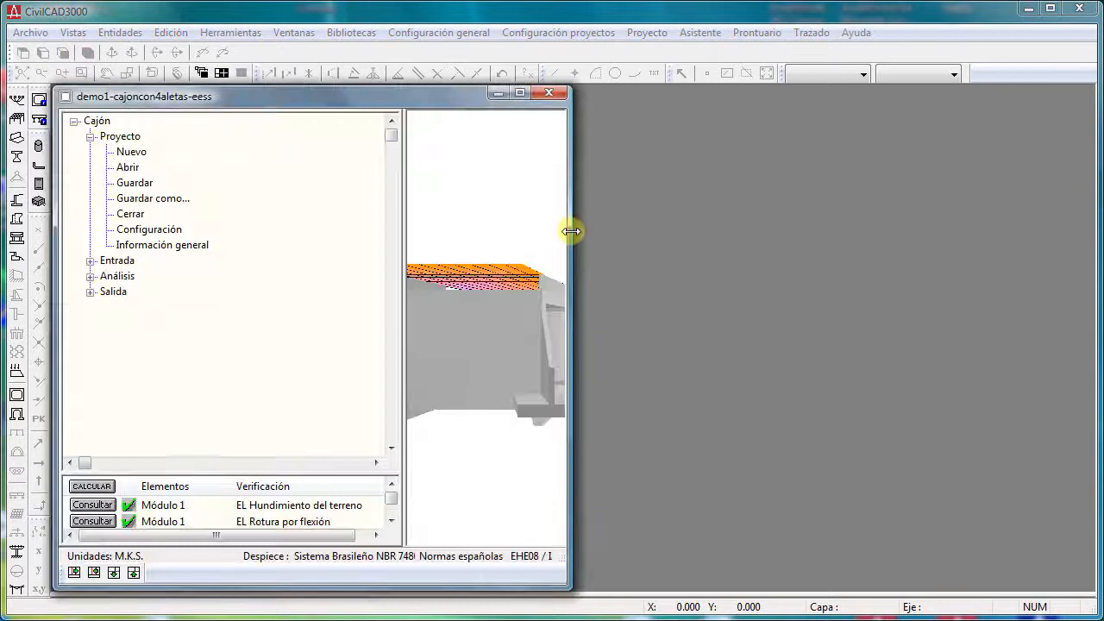
{"action": "left_click_drag", "start_coordinate": [569, 227], "coordinate": [905, 253]}
{"action": "left_click_drag", "start_coordinate": [633, 256], "coordinate": [637, 230]}
- Display the box culvert's Sección - Planta, Planta general and Cotas drawings, and return to Vista 3D to examine the model
{"action": "right_click", "coordinate": [636, 230]}
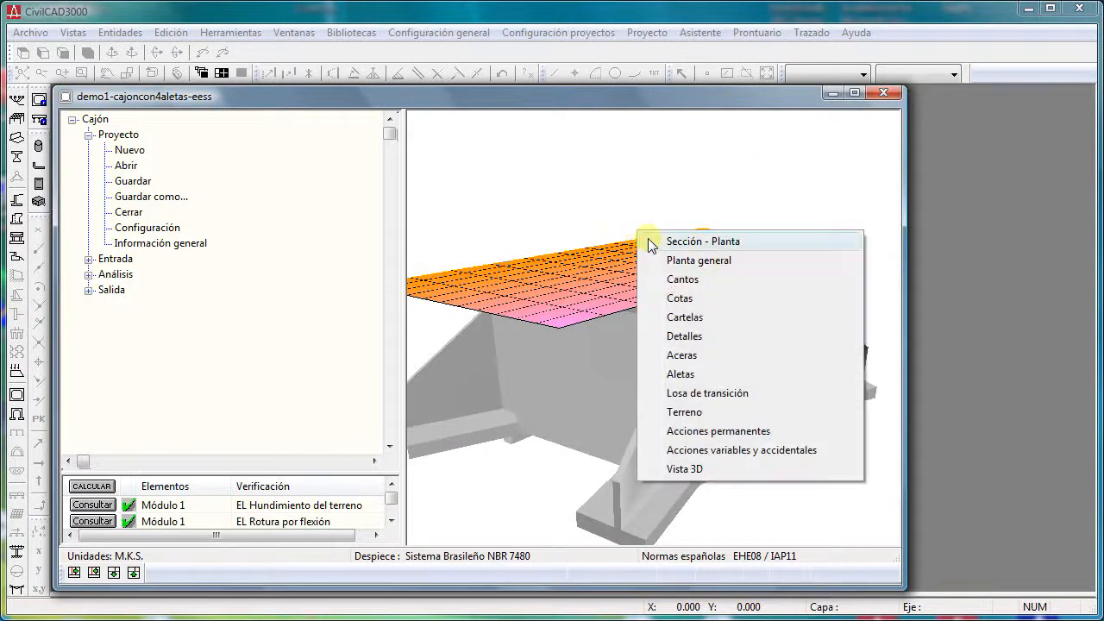
{"action": "left_click", "coordinate": [649, 240]}
{"action": "right_click", "coordinate": [651, 246]}
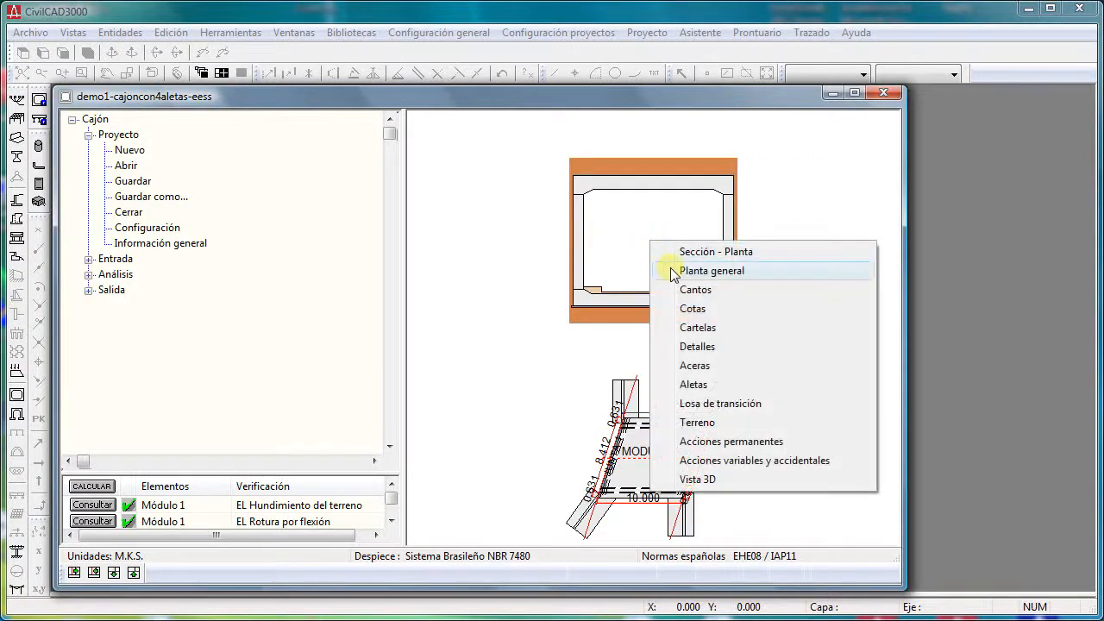
{"action": "left_click", "coordinate": [653, 271]}
{"action": "right_click", "coordinate": [540, 222]}
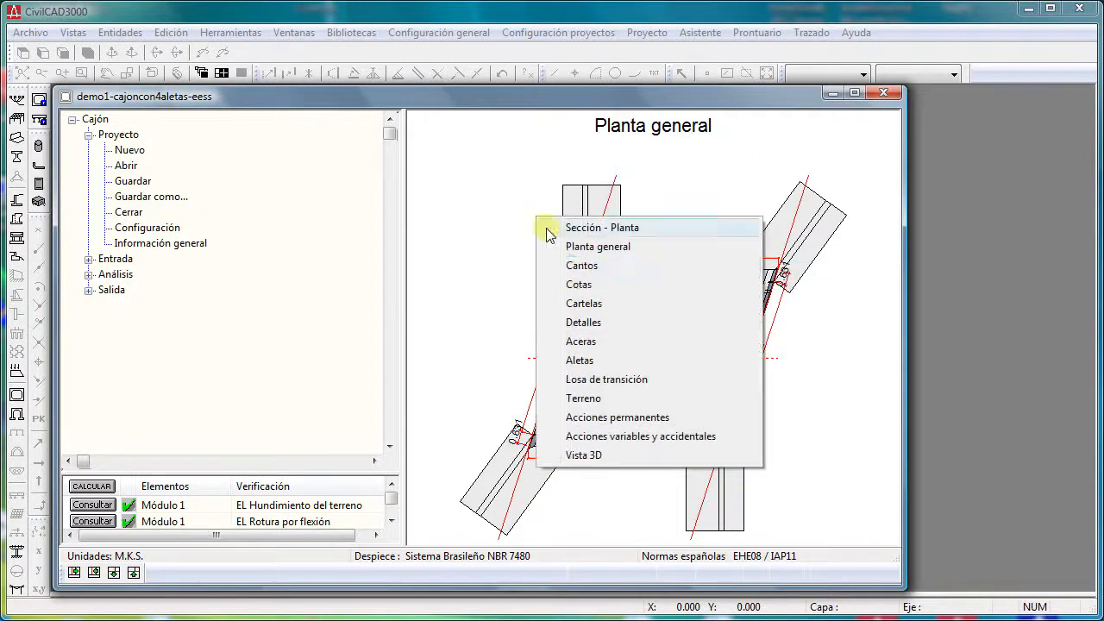
{"action": "left_click", "coordinate": [576, 284]}
{"action": "right_click", "coordinate": [610, 309]}
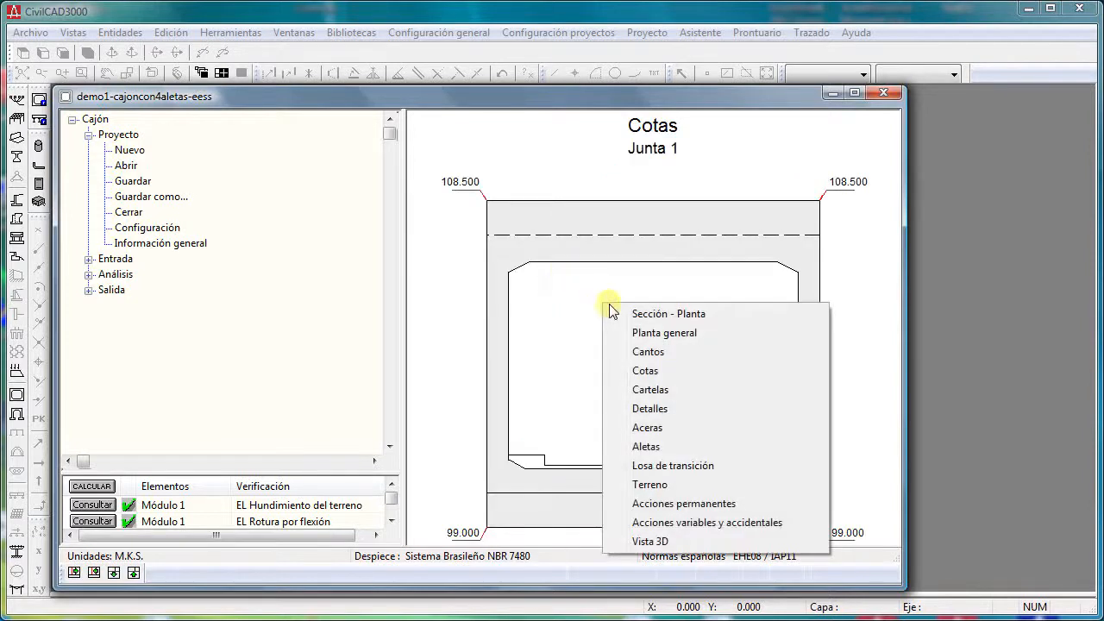
{"action": "left_click", "coordinate": [649, 540]}
{"action": "left_click_drag", "start_coordinate": [640, 520], "coordinate": [520, 378]}
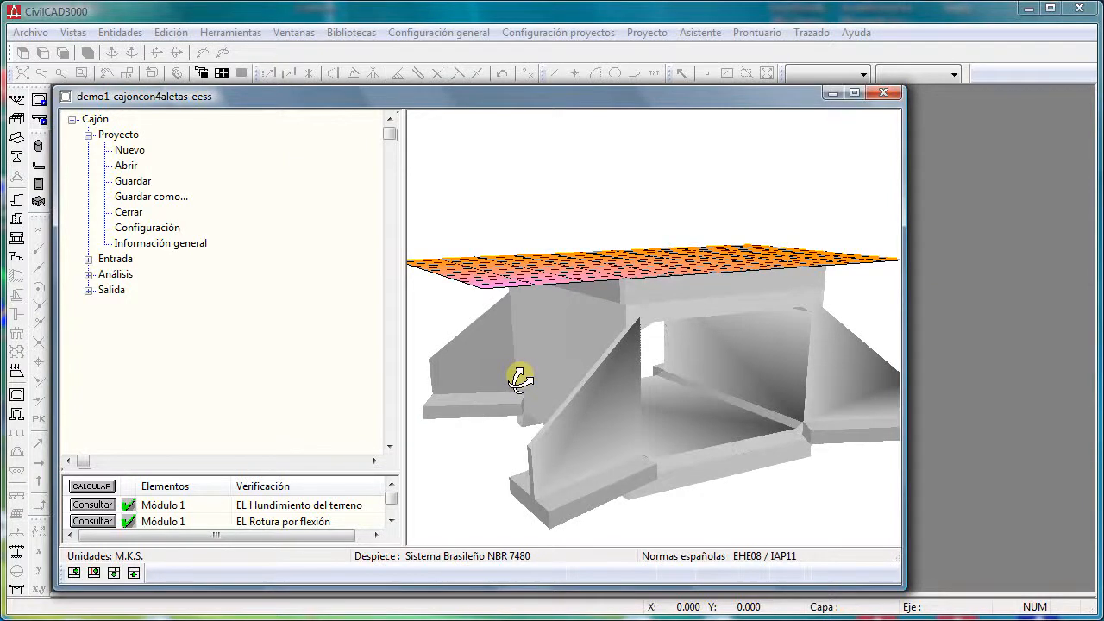
- Close the box culvert project without saving and open the recent abutment project demo1-cimentacionpilotada-eess.est in a wider window to examine its 3D model
{"action": "left_click", "coordinate": [884, 92]}
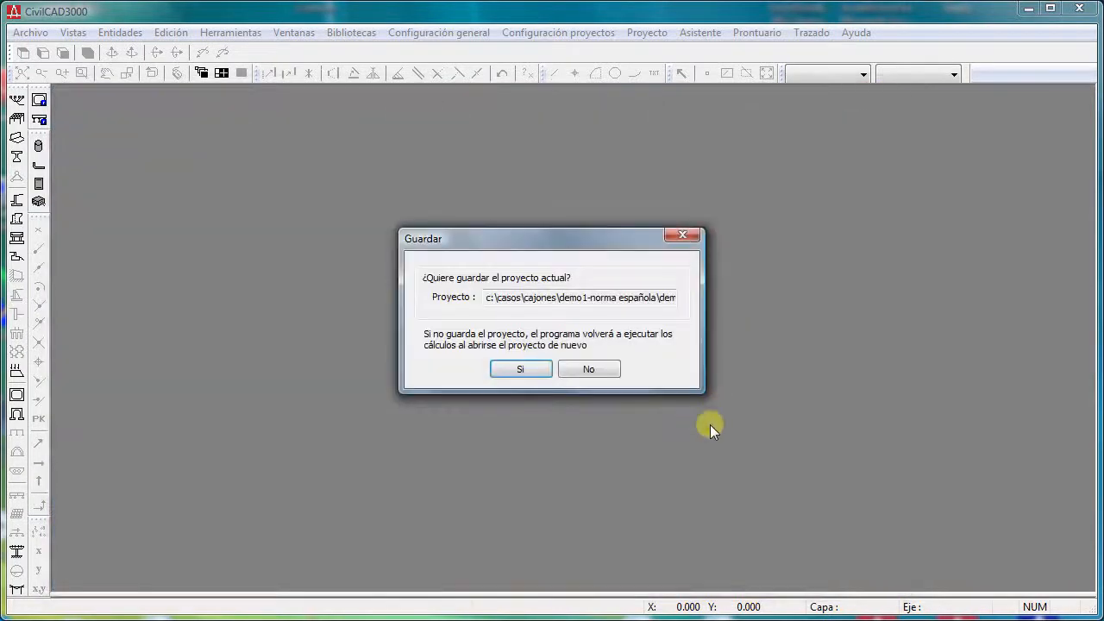
{"action": "left_click", "coordinate": [589, 369]}
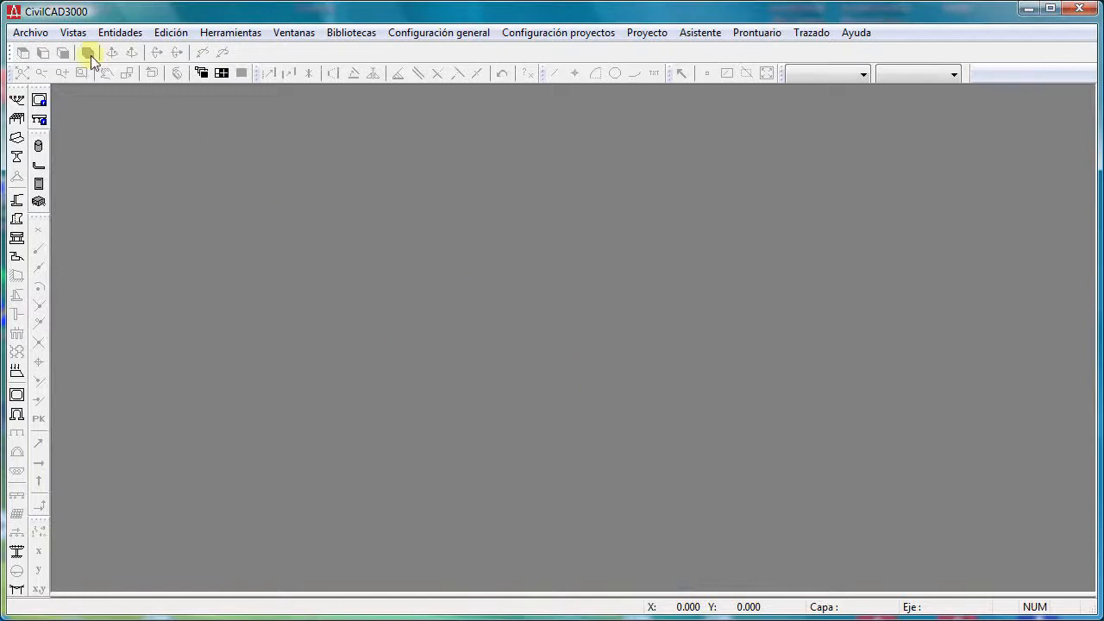
{"action": "left_click", "coordinate": [29, 32]}
{"action": "mouse_move", "coordinate": [61, 115]}
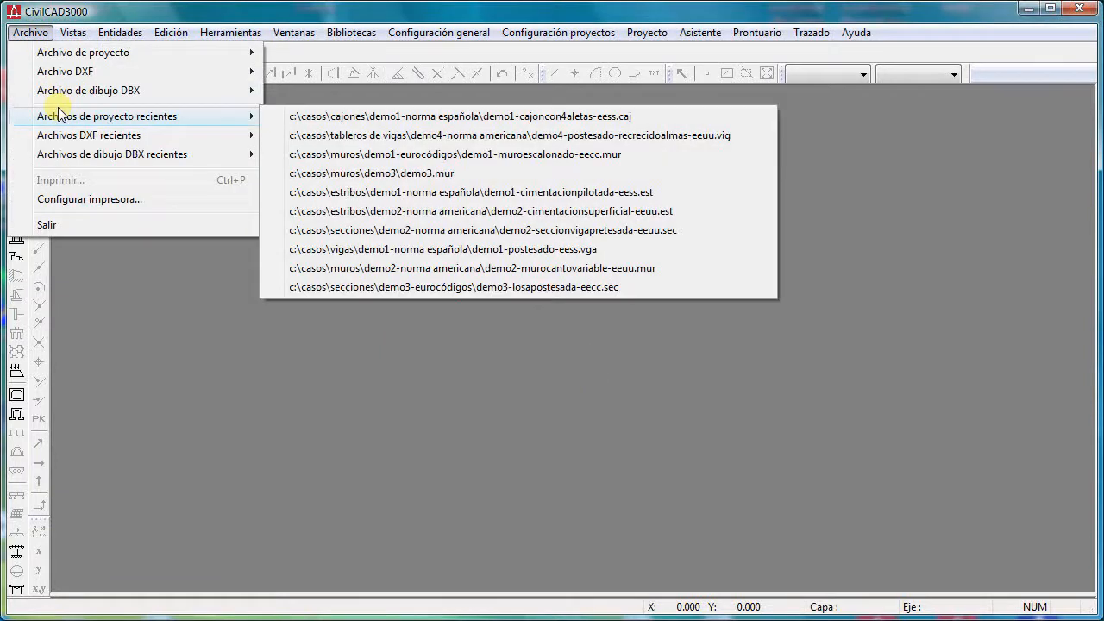
{"action": "left_click", "coordinate": [385, 193]}
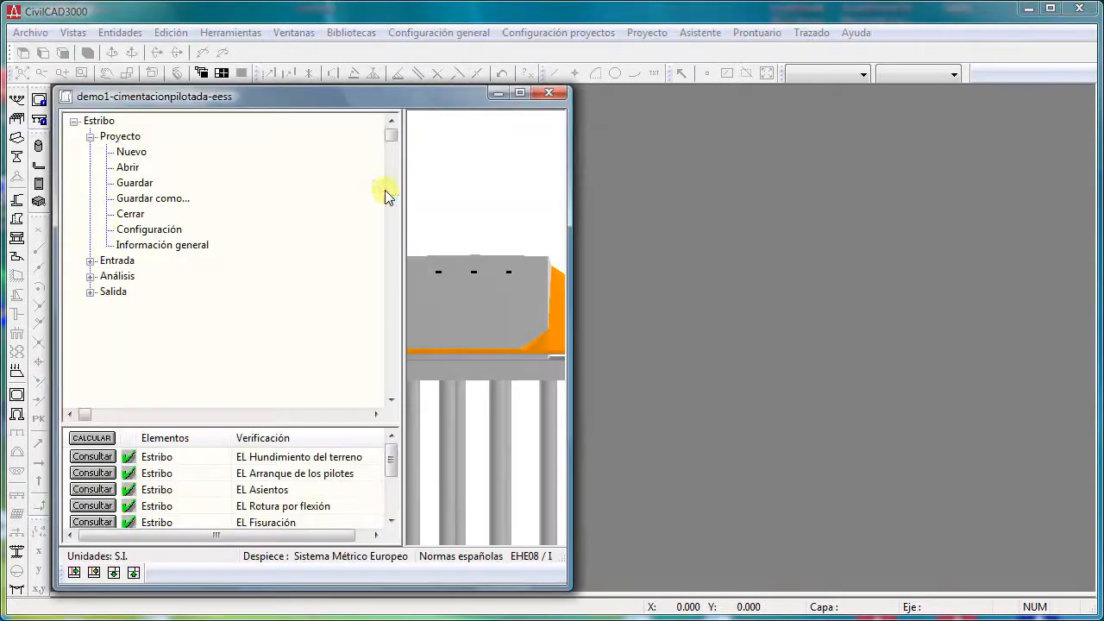
{"action": "left_click_drag", "start_coordinate": [572, 209], "coordinate": [675, 277]}
{"action": "right_click_drag", "start_coordinate": [577, 304], "coordinate": [585, 277]}
{"action": "mouse_move", "coordinate": [521, 265]}
{"action": "left_mouse_down"}
{"action": "mouse_move", "coordinate": [614, 261]}
{"action": "mouse_move", "coordinate": [764, 227]}
{"action": "mouse_move", "coordinate": [641, 286]}
{"action": "mouse_move", "coordinate": [696, 285]}
{"action": "mouse_move", "coordinate": [574, 258]}
{"action": "mouse_move", "coordinate": [623, 288]}
{"action": "mouse_move", "coordinate": [719, 288]}
{"action": "mouse_move", "coordinate": [510, 283]}
{"action": "mouse_move", "coordinate": [707, 286]}
{"action": "mouse_move", "coordinate": [593, 261]}
{"action": "left_mouse_up"}
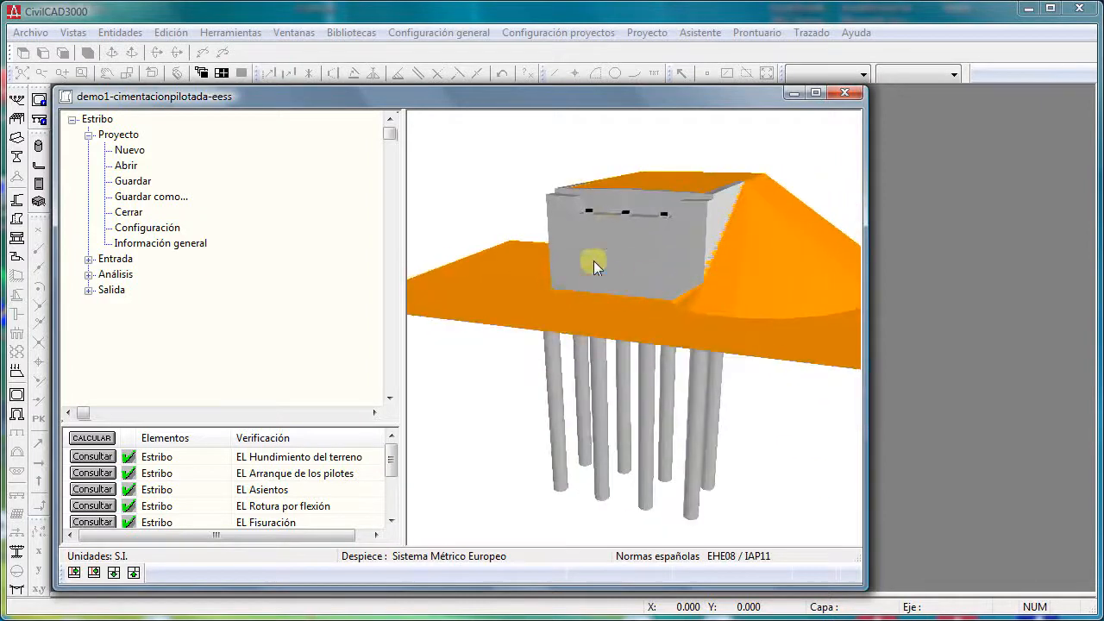
- Display the abutment's Planta y sección, Planta de pilotes, Sección and Espaldón drawings in turn
{"action": "right_click", "coordinate": [616, 233]}
{"action": "left_click", "coordinate": [621, 238]}
{"action": "right_click", "coordinate": [541, 233]}
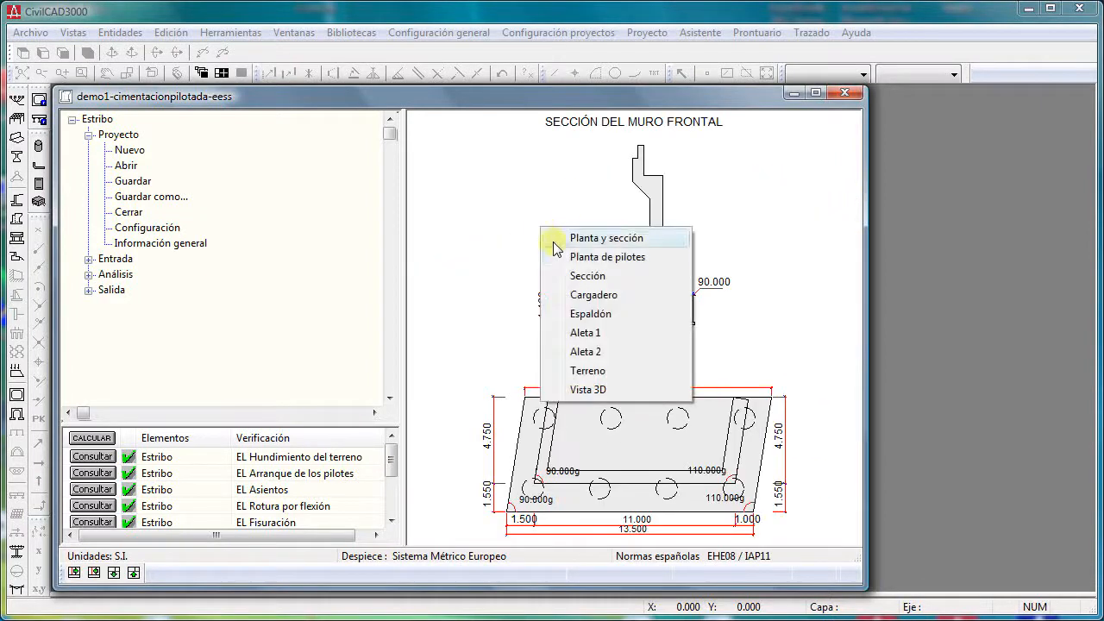
{"action": "left_click", "coordinate": [557, 255]}
{"action": "right_click", "coordinate": [557, 230]}
{"action": "left_click", "coordinate": [581, 276]}
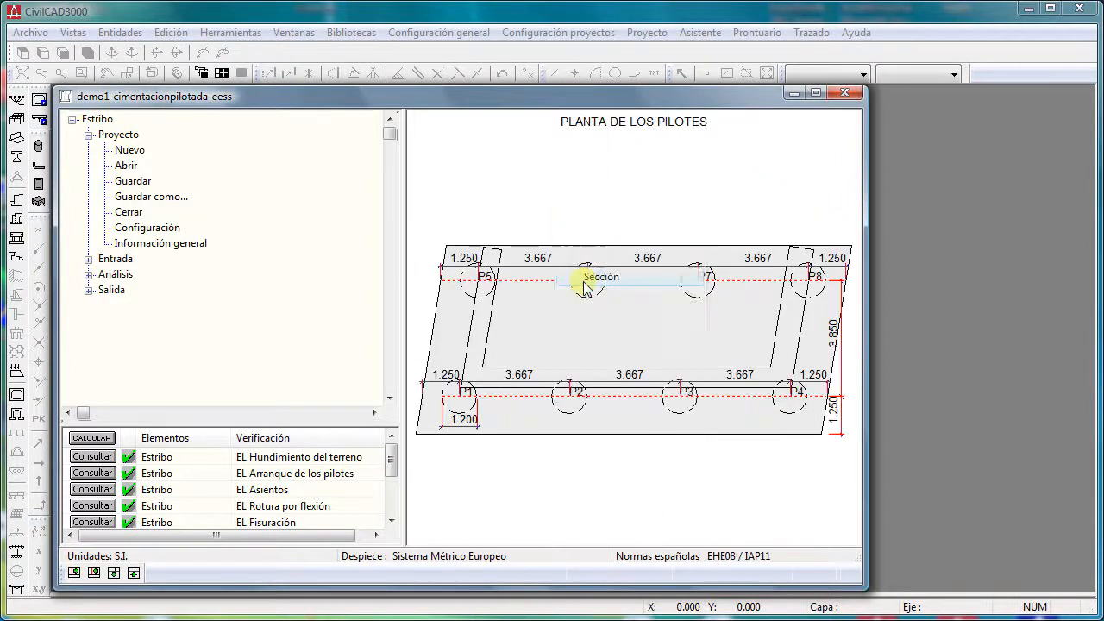
{"action": "right_click", "coordinate": [562, 219]}
{"action": "left_click", "coordinate": [602, 310]}
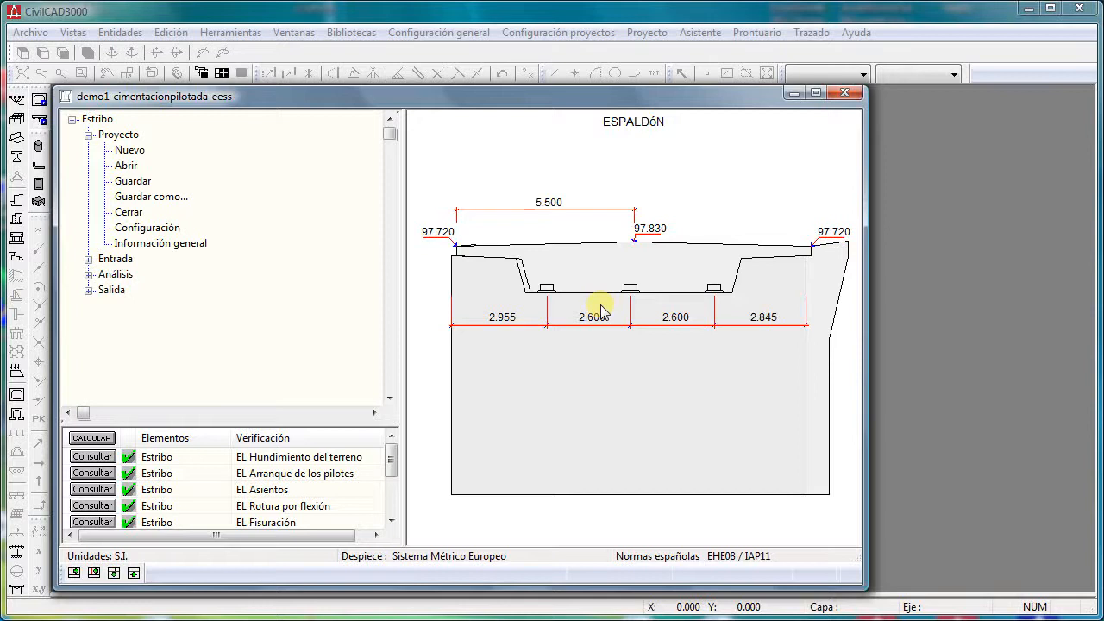
- Close the abutment project without saving and open the recent section project demo2-seccionvigapretesada-eeuu.sec
{"action": "left_click", "coordinate": [849, 95]}
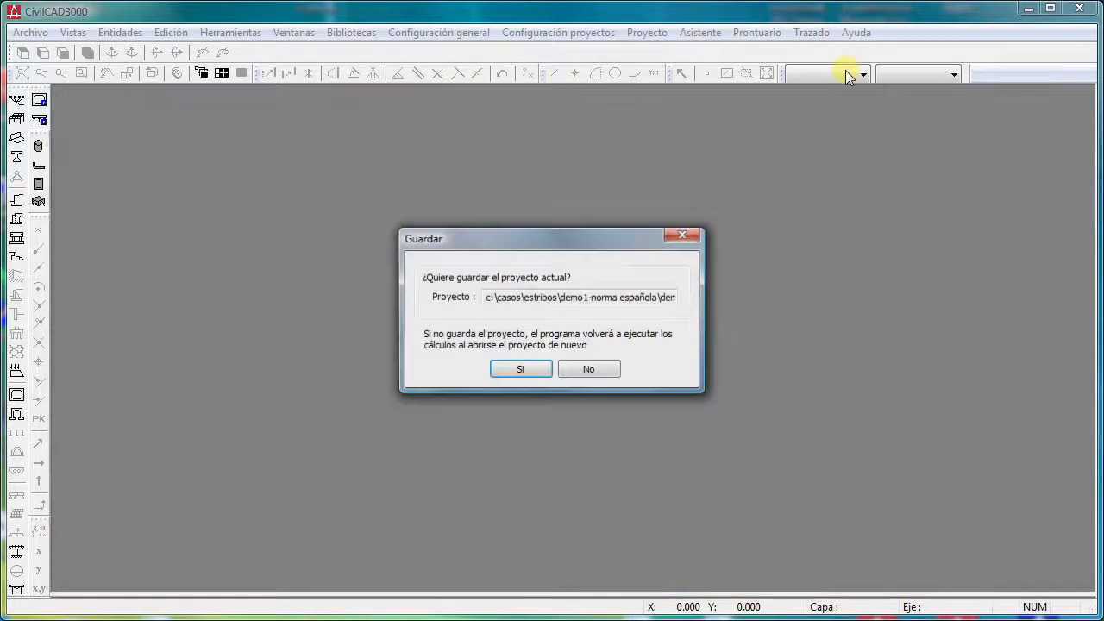
{"action": "left_click", "coordinate": [597, 363]}
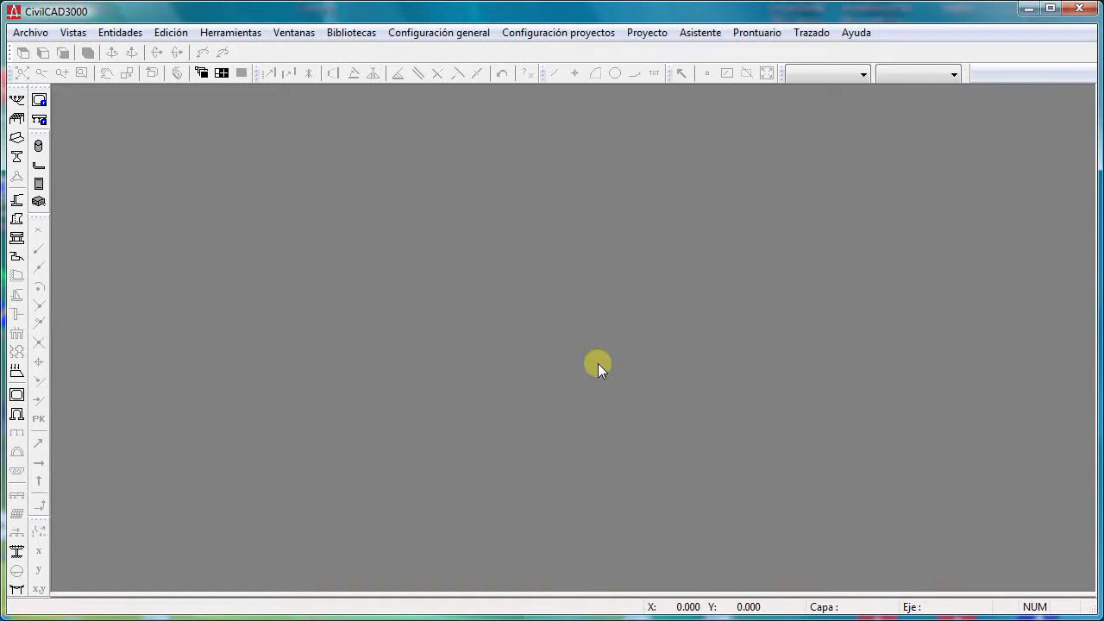
{"action": "left_click", "coordinate": [31, 32]}
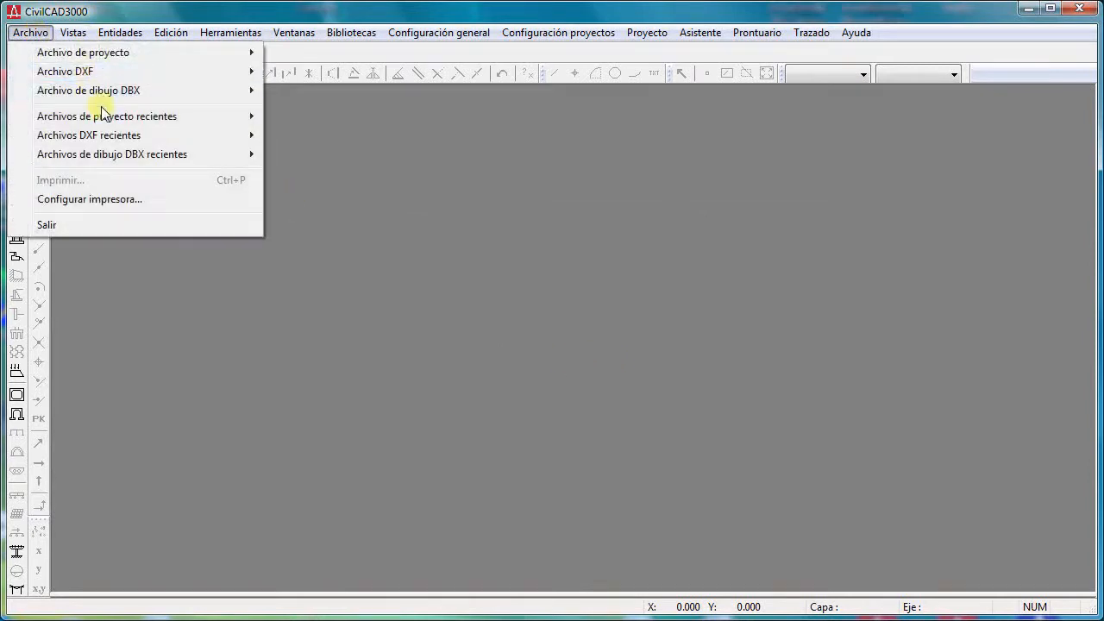
{"action": "mouse_move", "coordinate": [102, 119]}
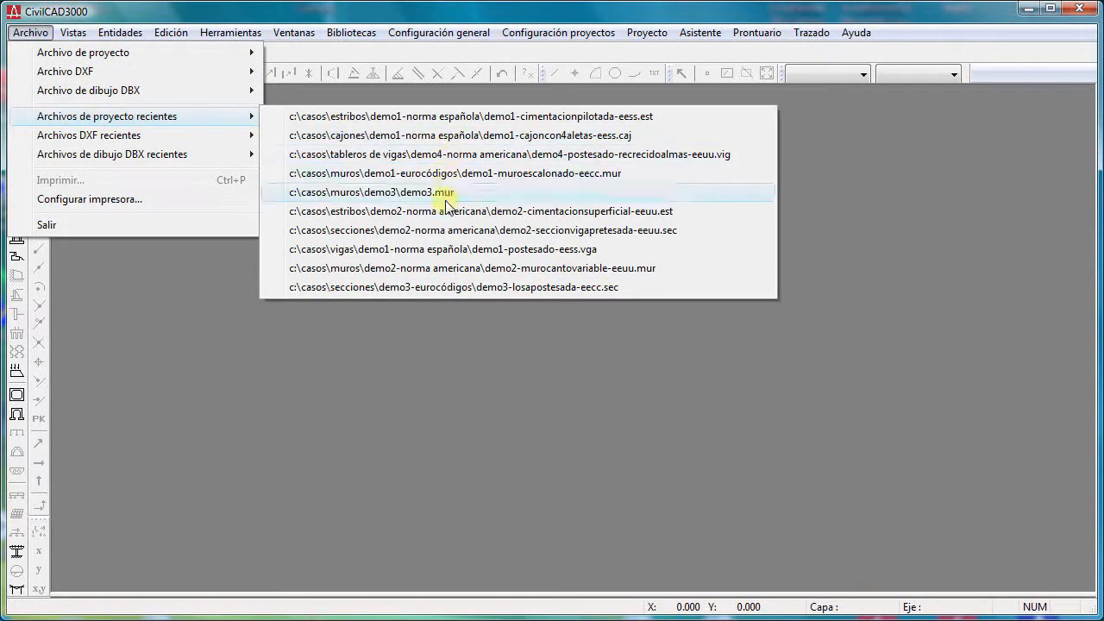
{"action": "left_click", "coordinate": [443, 233]}
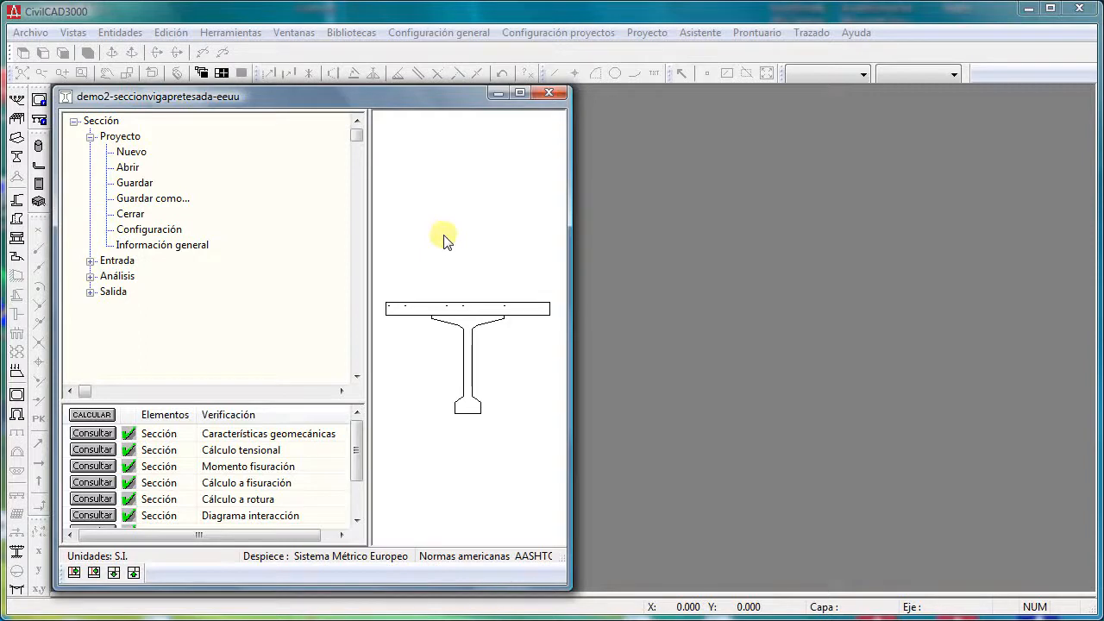
- Consult the section's Cálculo a rotura analysis and display its strain and stress graph in an enlarged window
{"action": "left_click", "coordinate": [90, 276]}
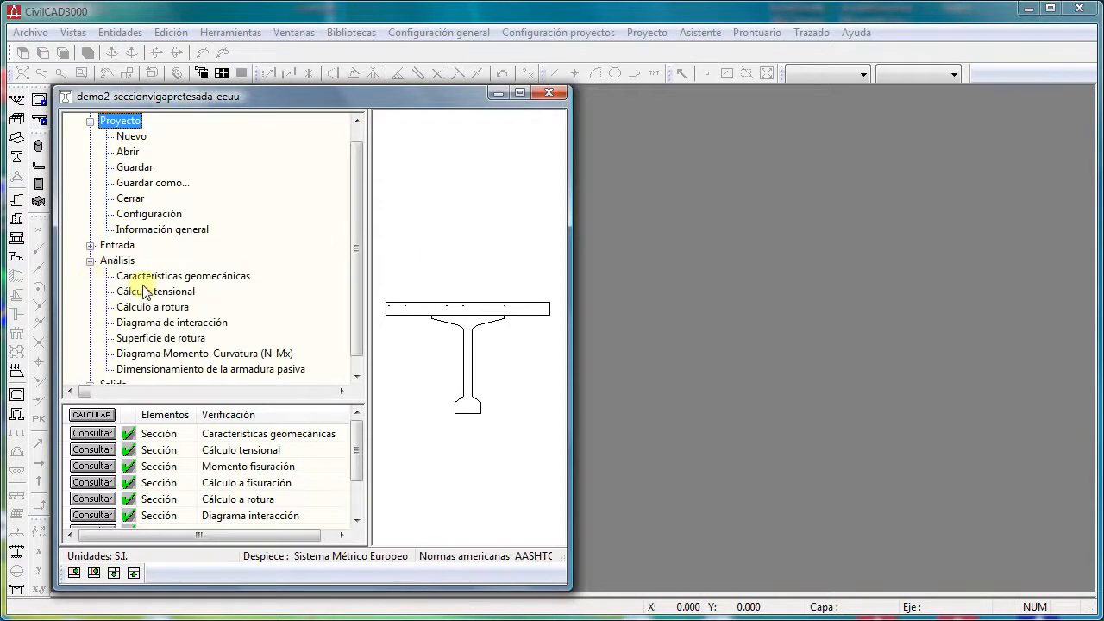
{"action": "left_click_drag", "start_coordinate": [571, 274], "coordinate": [793, 276]}
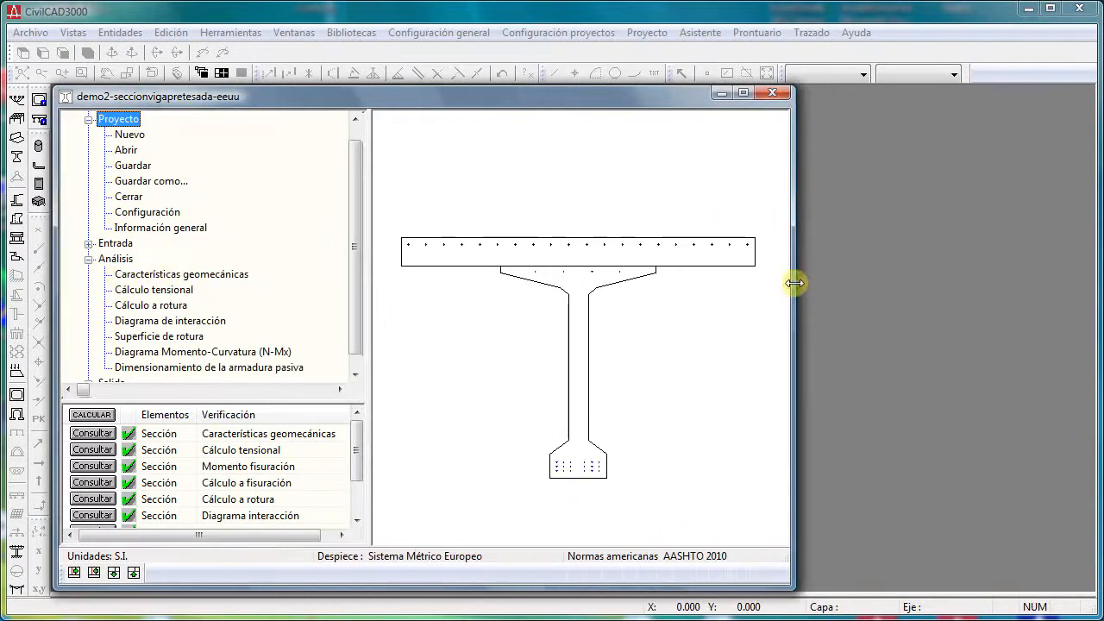
{"action": "double_click", "coordinate": [151, 306]}
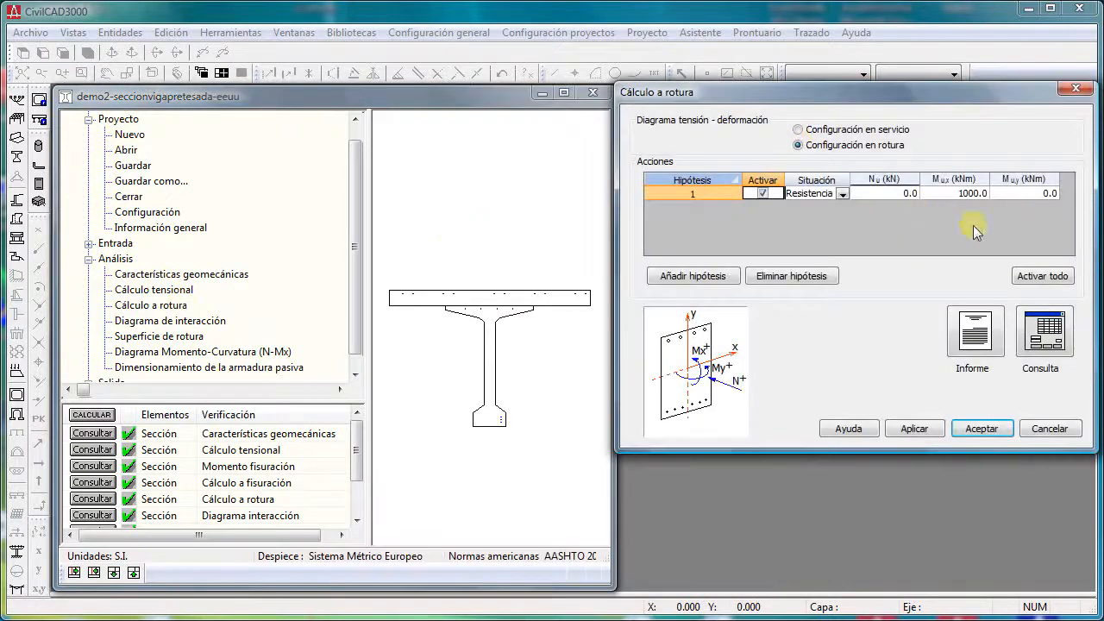
{"action": "left_click", "coordinate": [1044, 331]}
{"action": "left_click", "coordinate": [1037, 150]}
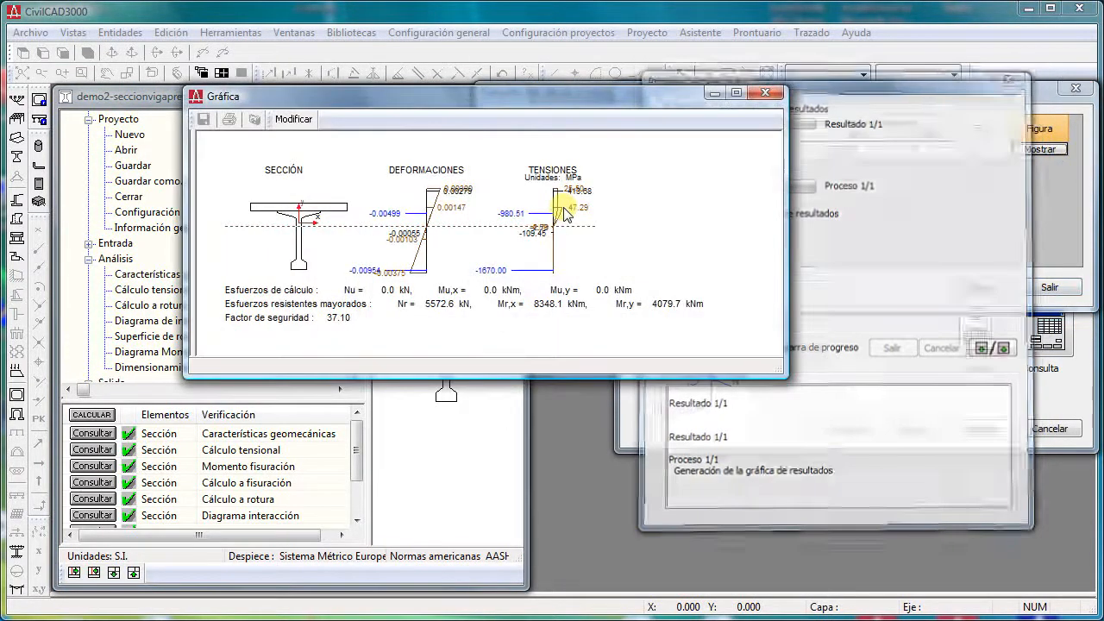
{"action": "left_click_drag", "start_coordinate": [784, 374], "coordinate": [1059, 552]}
- Close the prestressed beam section project and open the recent prontuario project demo1.pma
{"action": "left_click", "coordinate": [142, 198]}
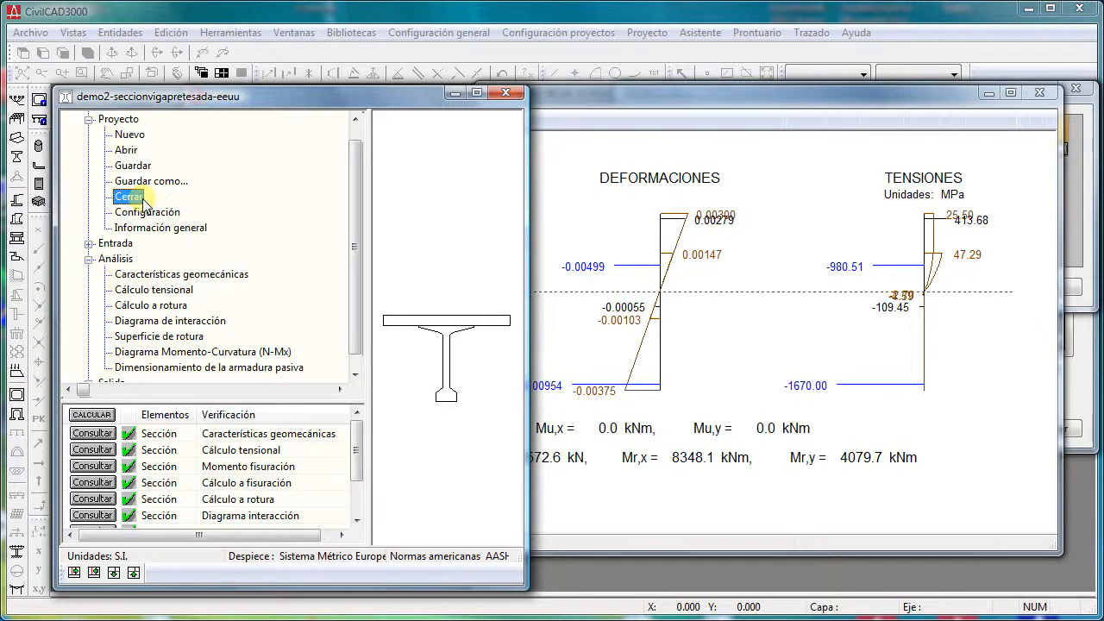
{"action": "double_click", "coordinate": [143, 198]}
{"action": "left_click", "coordinate": [323, 389]}
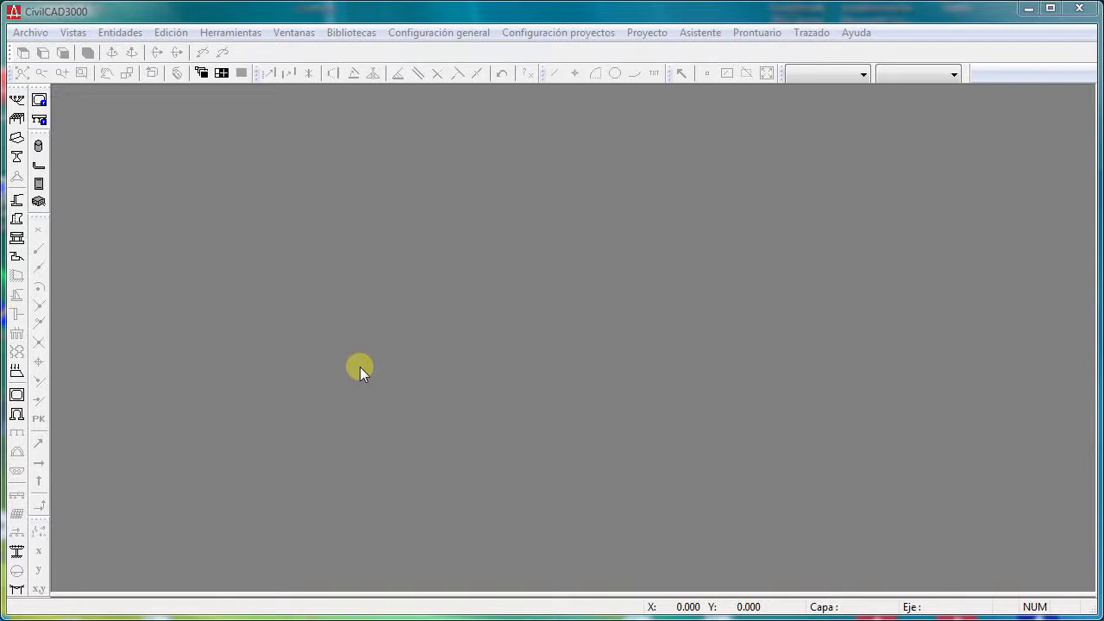
{"action": "left_click", "coordinate": [37, 36]}
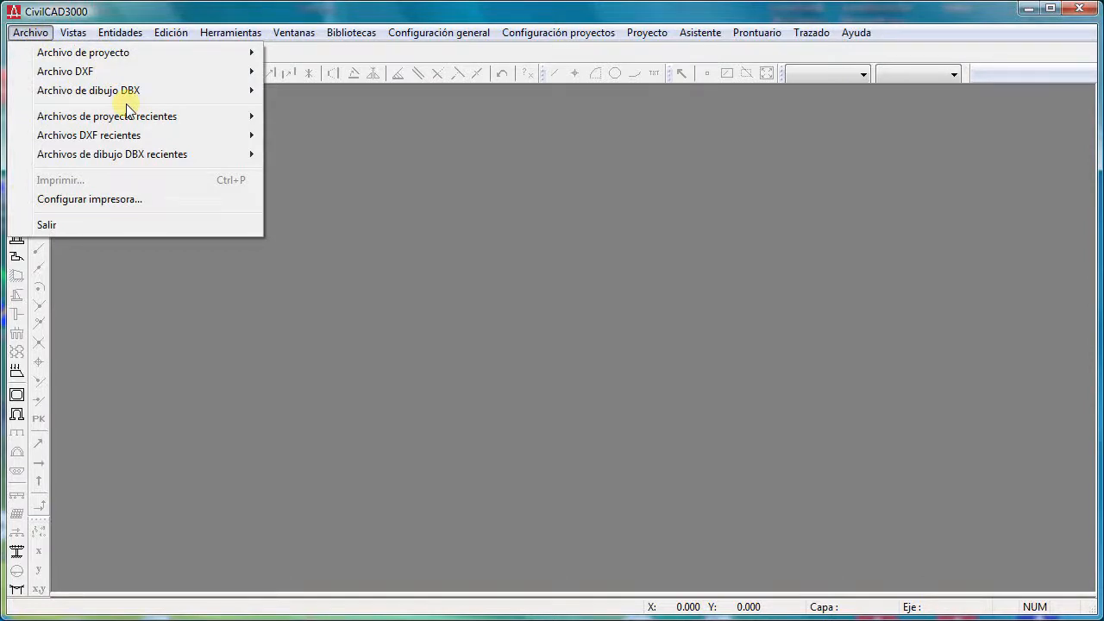
{"action": "mouse_move", "coordinate": [129, 115]}
{"action": "left_click", "coordinate": [398, 119]}
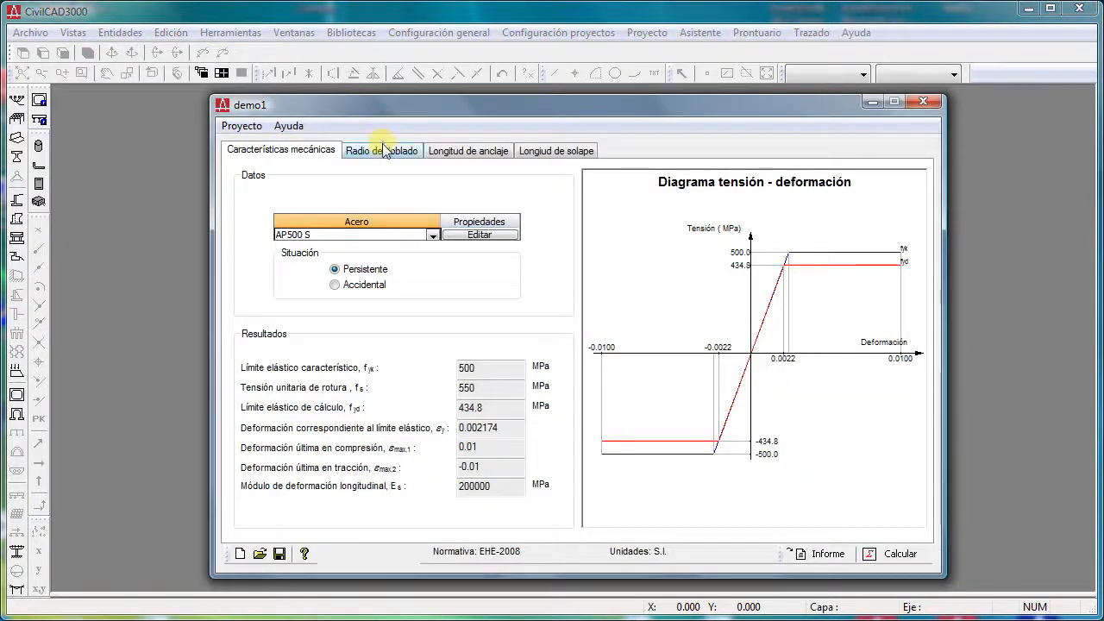
- View the steel's bending radius, anchorage length and lap length calculations, and close the prontuario project
{"action": "left_click", "coordinate": [383, 150]}
{"action": "left_click", "coordinate": [464, 153]}
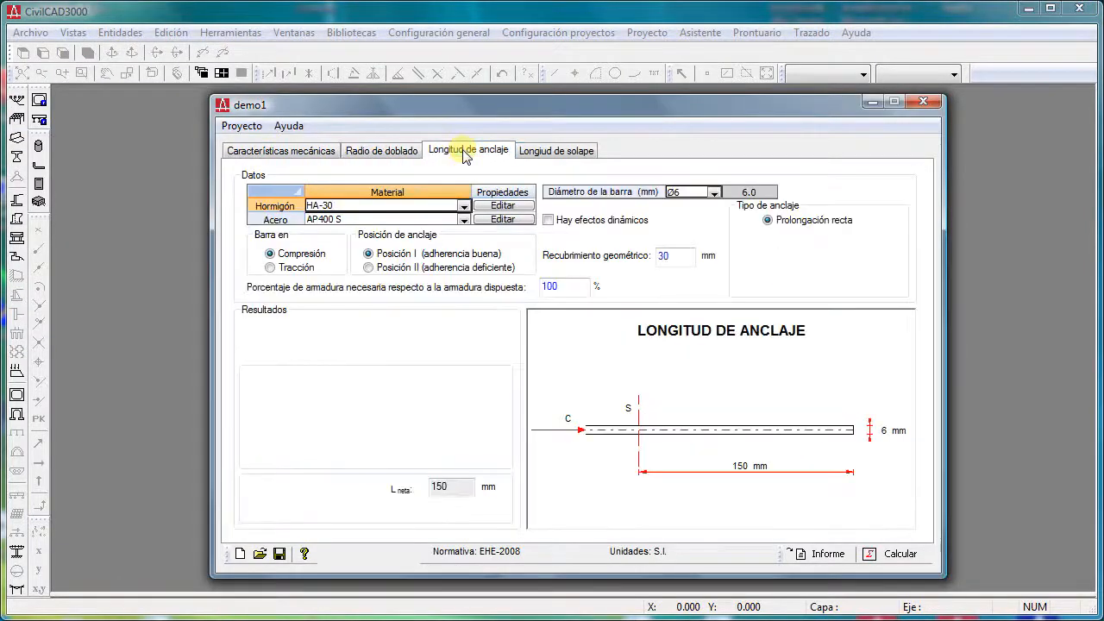
{"action": "left_click", "coordinate": [559, 151]}
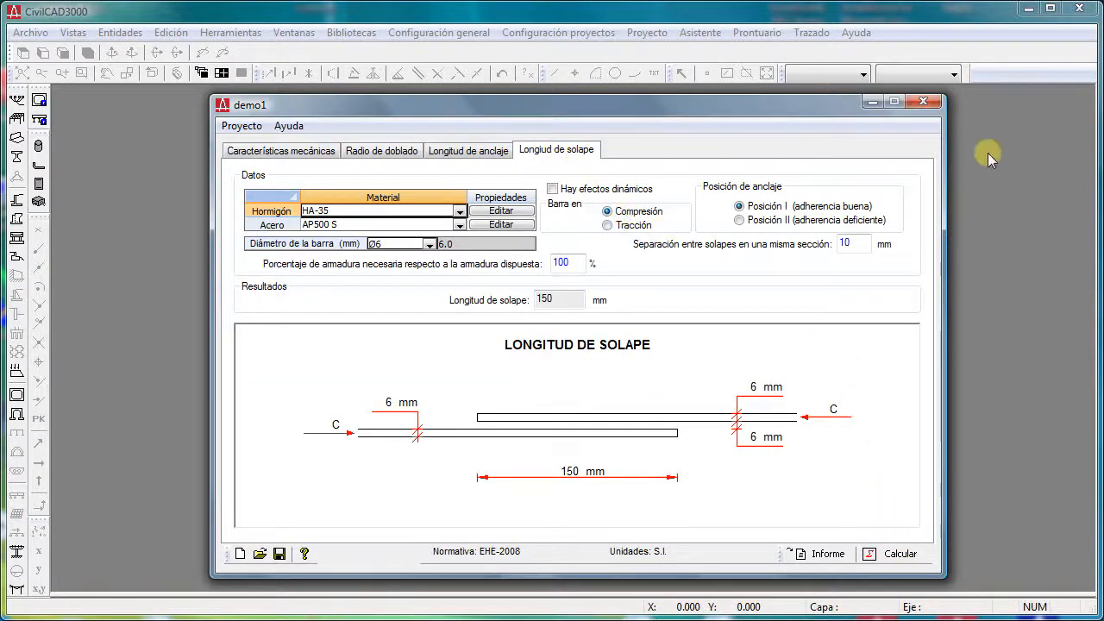
{"action": "left_click", "coordinate": [923, 101]}
{"action": "left_click", "coordinate": [567, 353]}
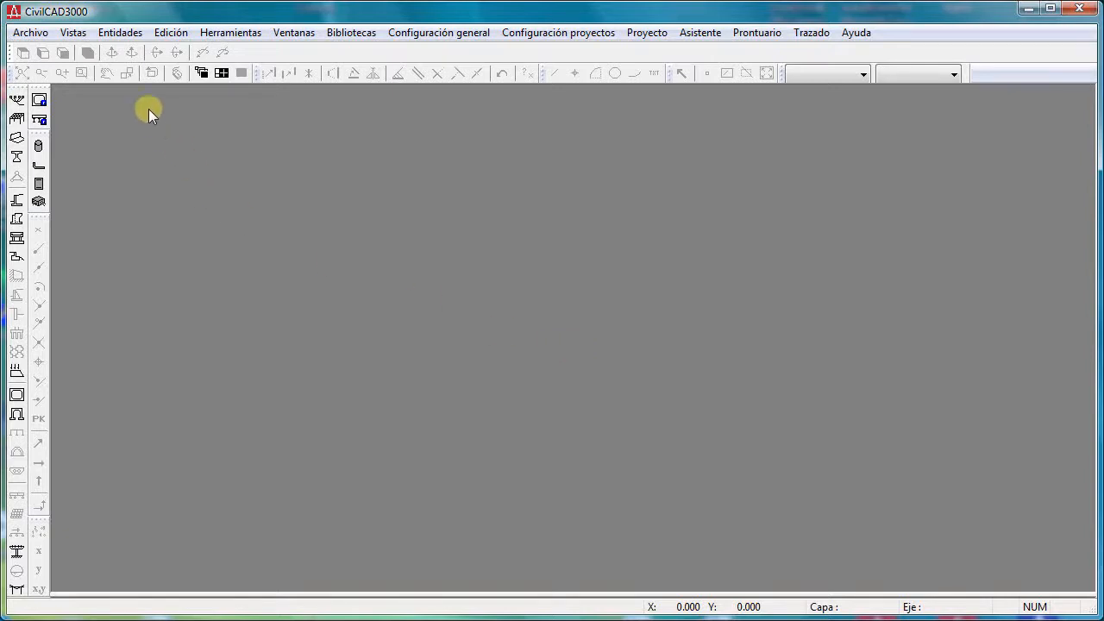
- Open the recent wall project demo3.mur and enlarge its verification list and window to show every check and the whole 3D model
{"action": "left_click", "coordinate": [30, 32]}
{"action": "mouse_move", "coordinate": [104, 115]}
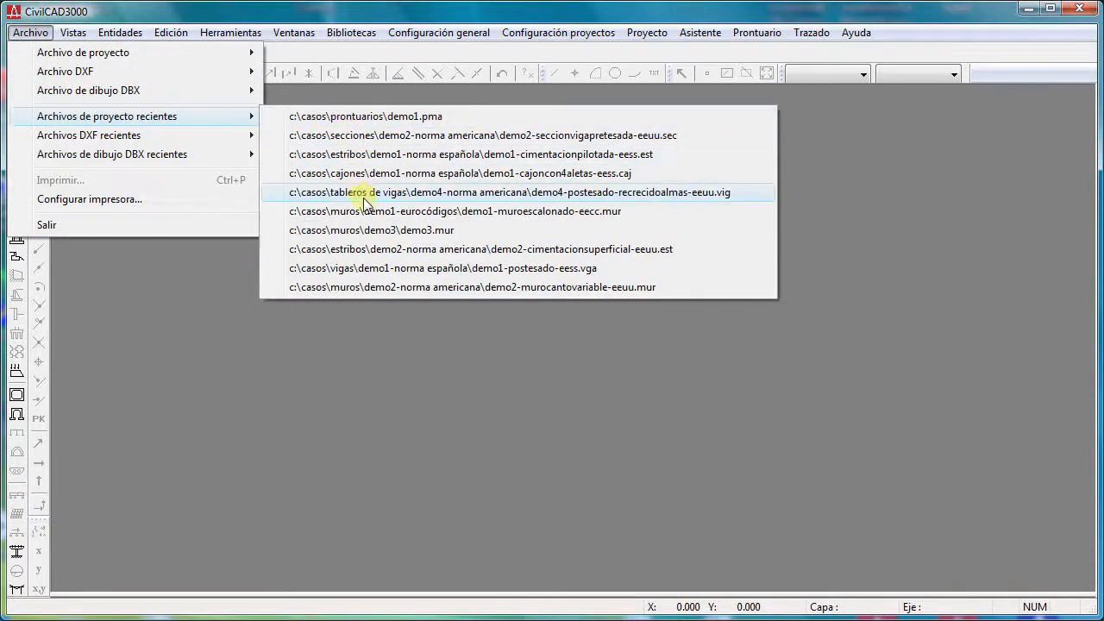
{"action": "left_click", "coordinate": [372, 228]}
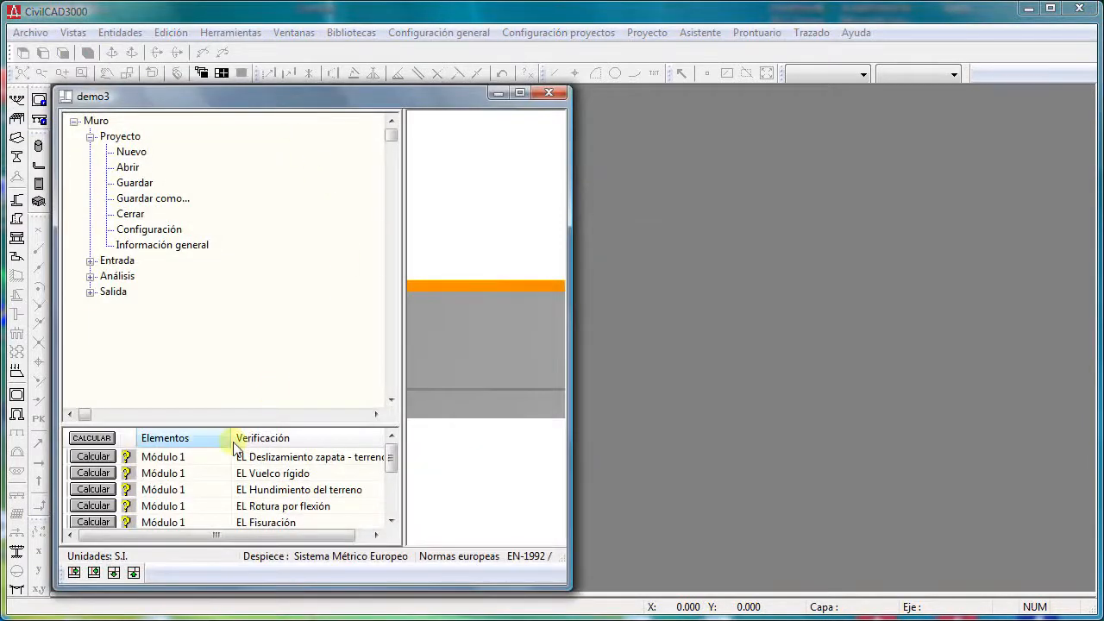
{"action": "left_click_drag", "start_coordinate": [219, 426], "coordinate": [202, 326]}
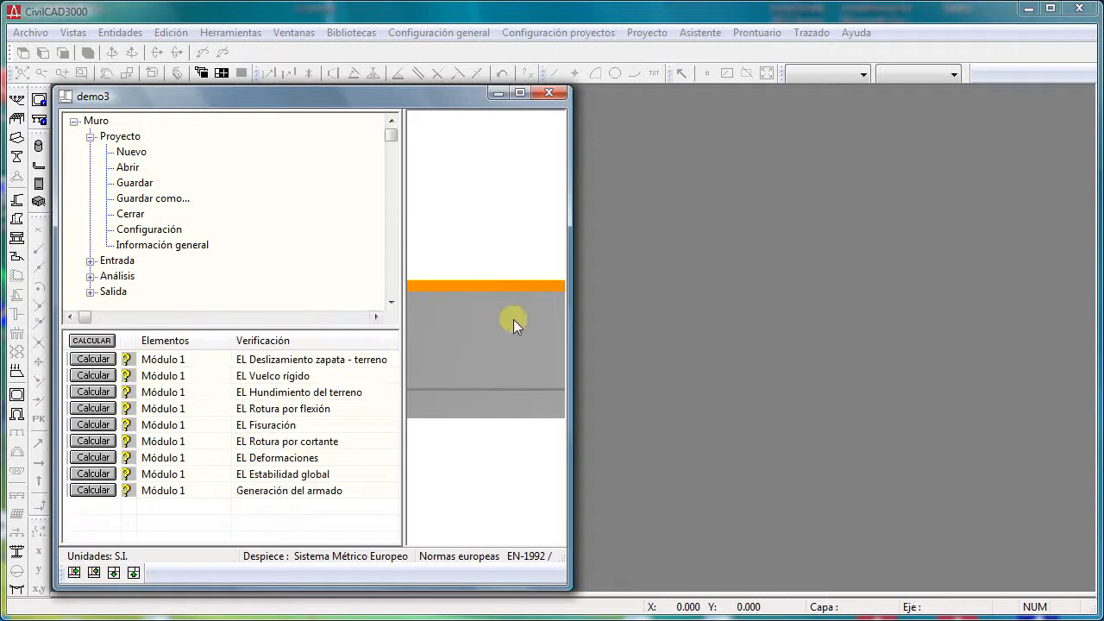
{"action": "mouse_move", "coordinate": [568, 314]}
{"action": "left_mouse_down"}
{"action": "mouse_move", "coordinate": [764, 327]}
{"action": "mouse_move", "coordinate": [532, 279]}
{"action": "mouse_move", "coordinate": [569, 324]}
{"action": "left_mouse_up"}
- Examine the Zapata dimensions under the wall's Entrada geometry data and leave them without making changes
{"action": "left_click", "coordinate": [88, 135]}
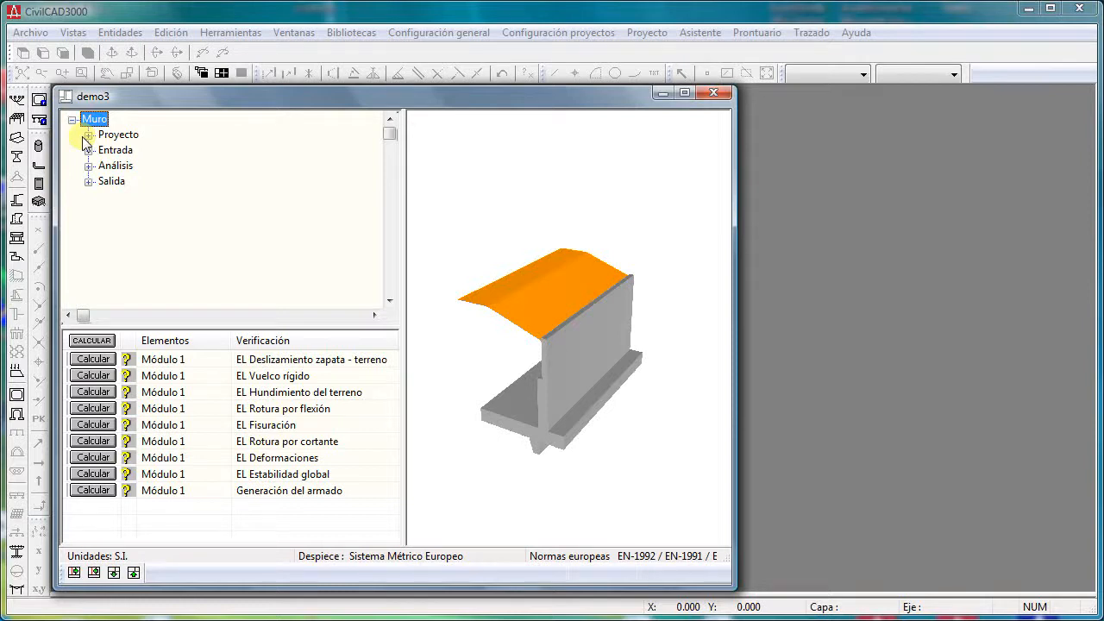
{"action": "left_click", "coordinate": [88, 150]}
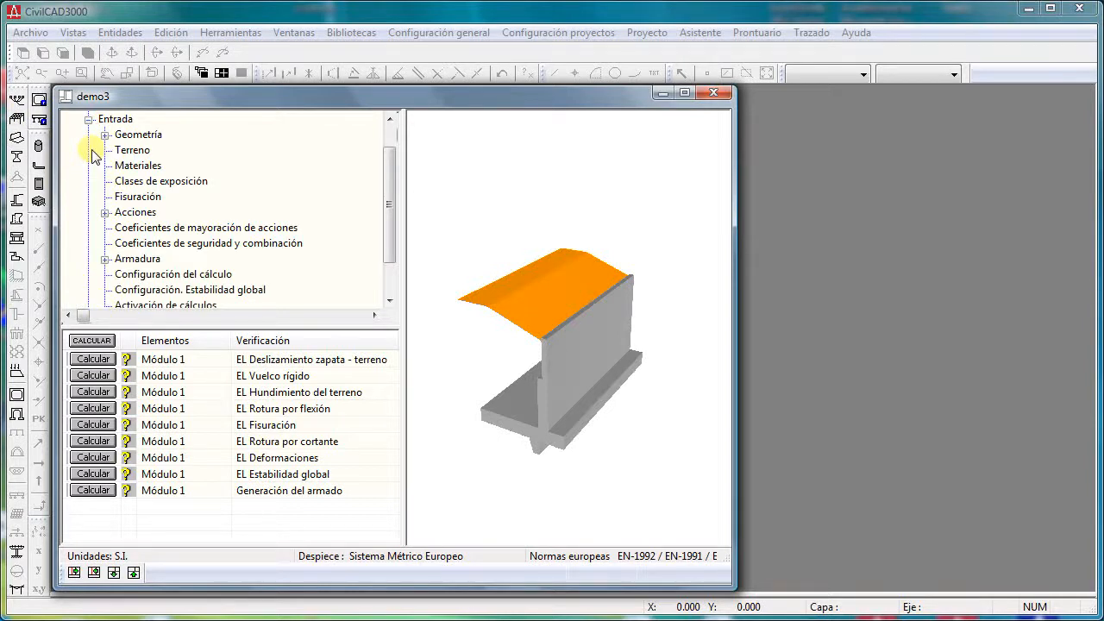
{"action": "left_click", "coordinate": [104, 134]}
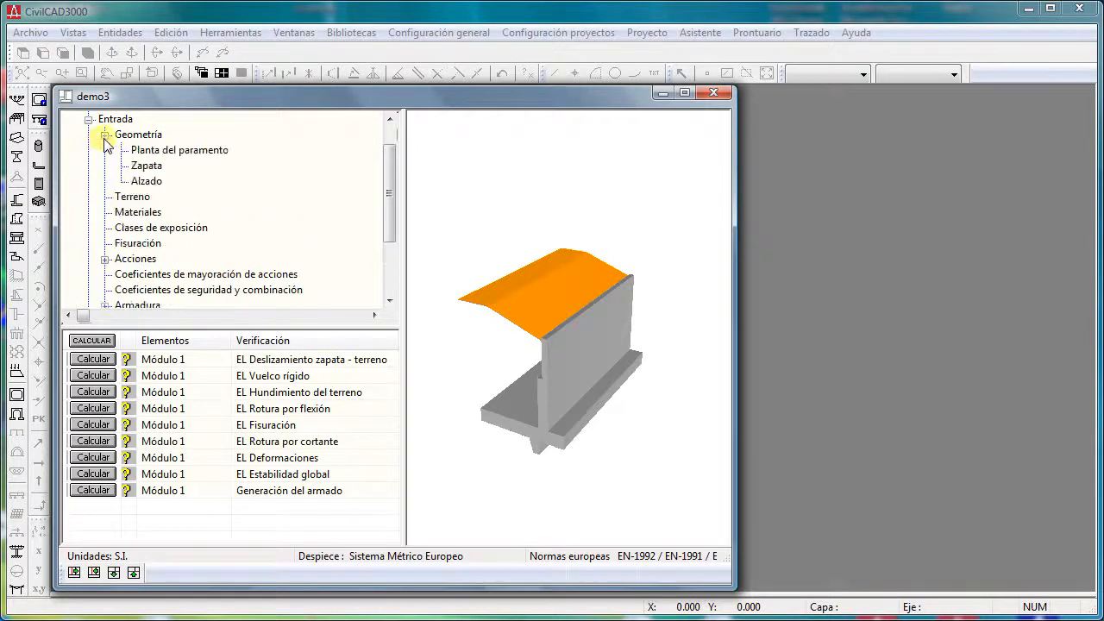
{"action": "left_click", "coordinate": [146, 166]}
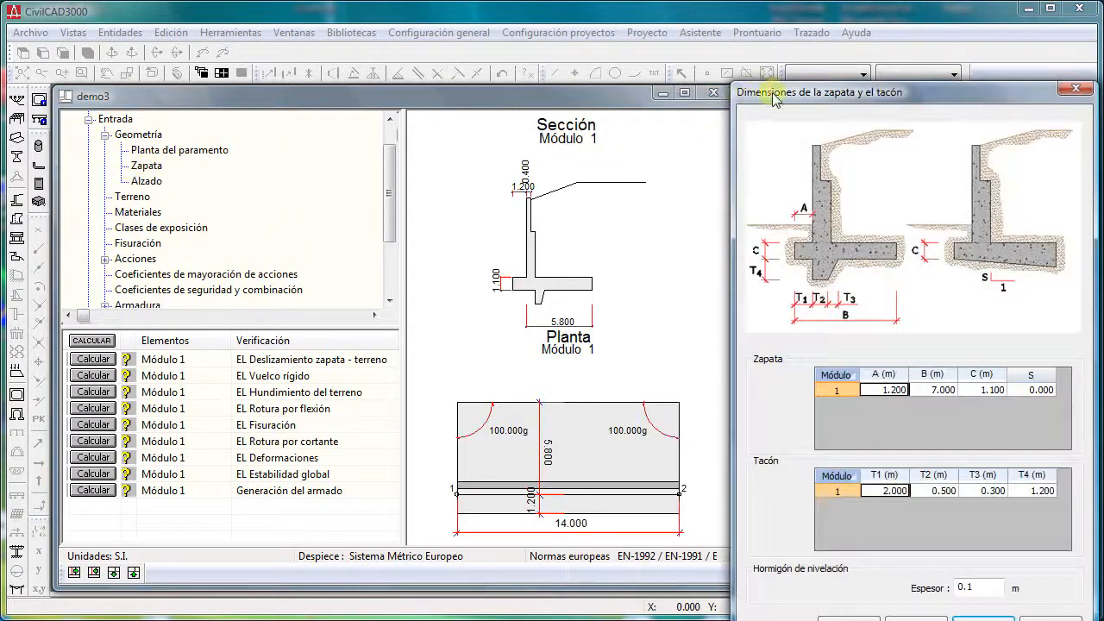
{"action": "left_click_drag", "start_coordinate": [775, 97], "coordinate": [682, 26]}
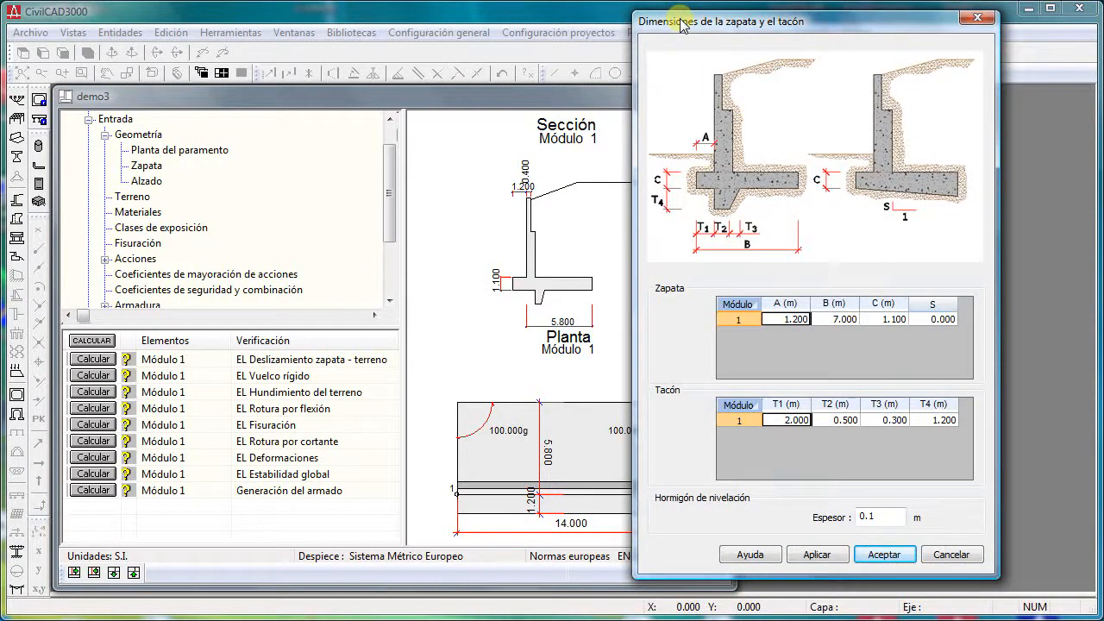
{"action": "left_click", "coordinate": [953, 555]}
- Examine the wall's Permanentes loads under Acciones and leave them without making changes
{"action": "left_click", "coordinate": [105, 259]}
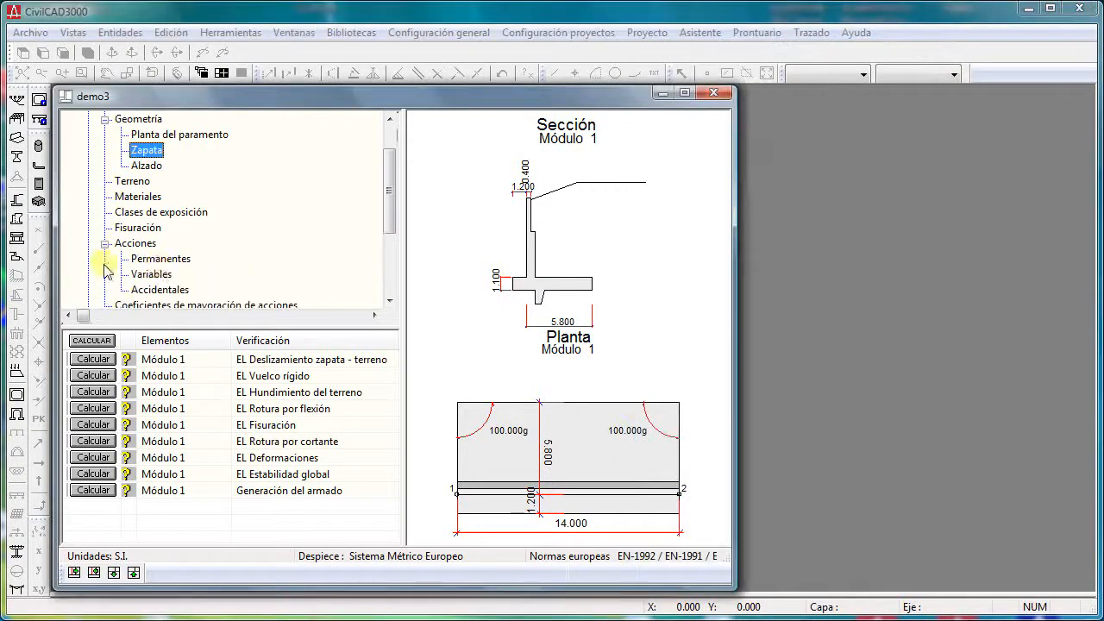
{"action": "left_click", "coordinate": [160, 260]}
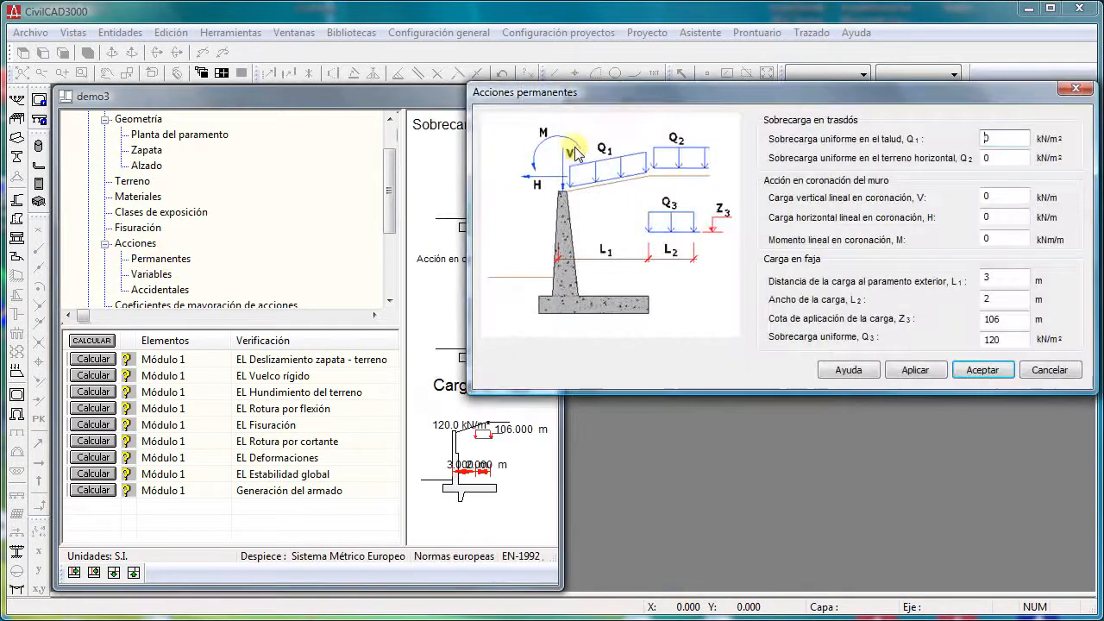
{"action": "left_click_drag", "start_coordinate": [623, 97], "coordinate": [604, 158]}
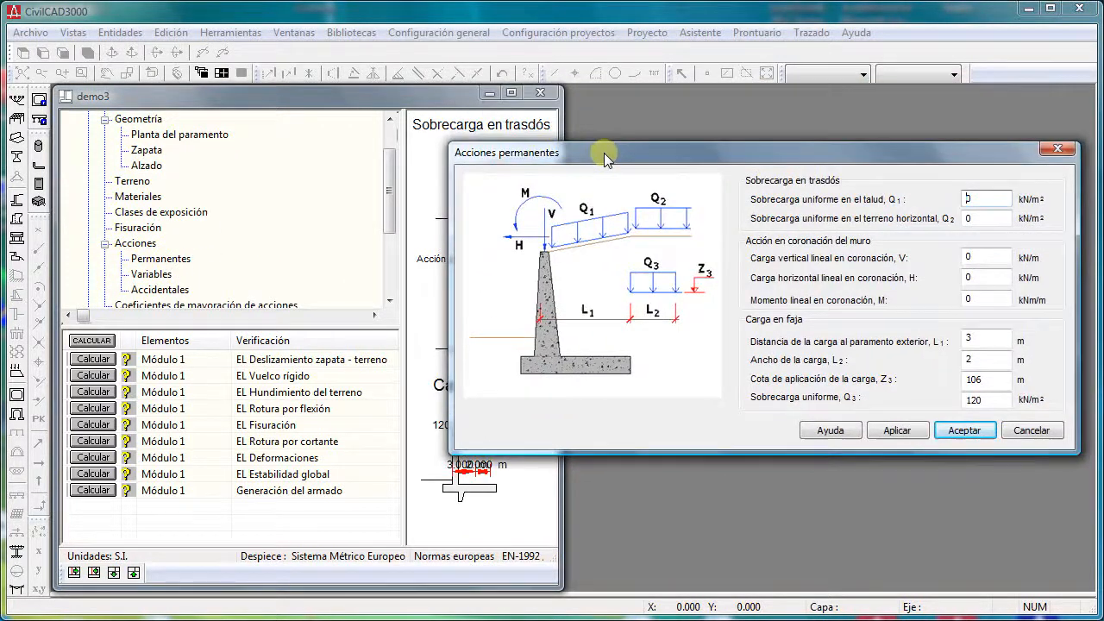
{"action": "left_click", "coordinate": [1032, 431]}
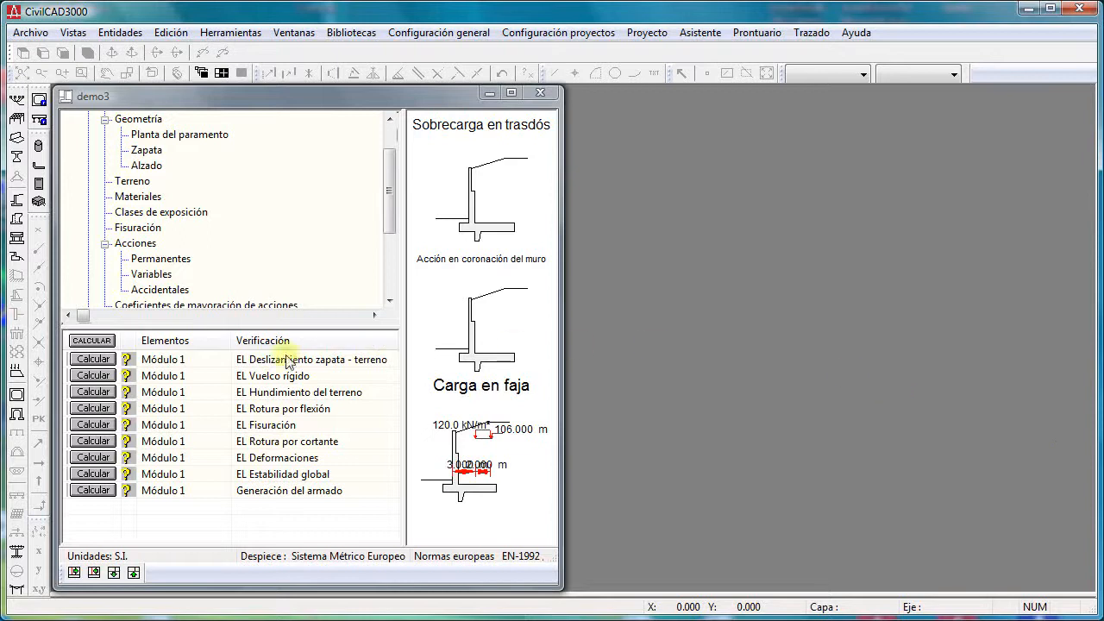
- Enlarge the project tree area, collapse the Entrada branch and expand Análisis to list its checks
{"action": "left_click_drag", "start_coordinate": [260, 326], "coordinate": [259, 404]}
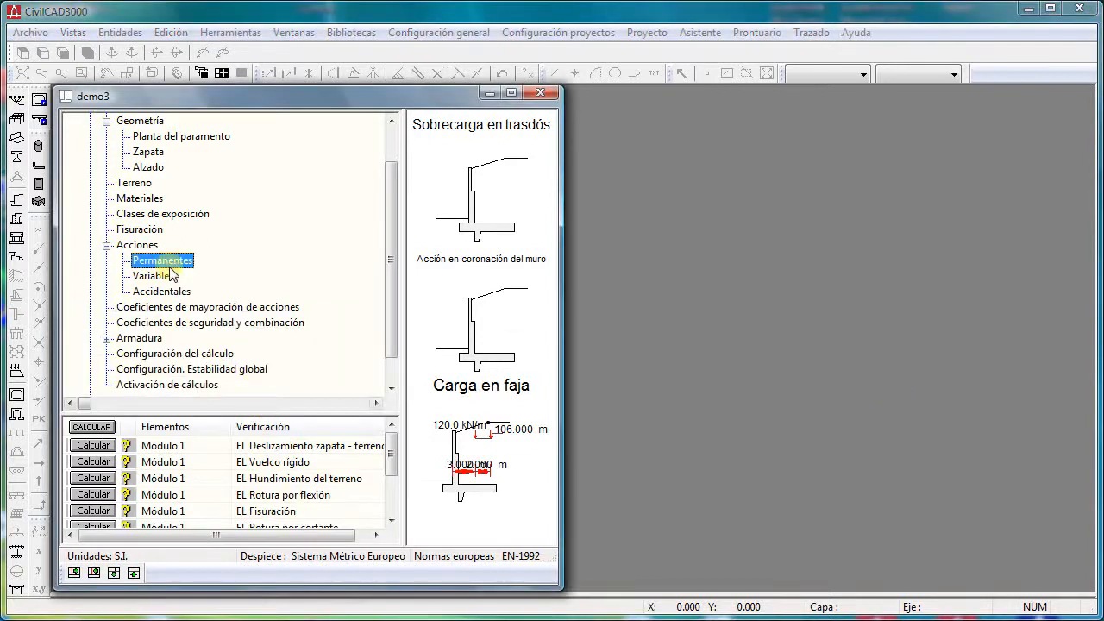
{"action": "left_click", "coordinate": [146, 151]}
{"action": "key", "text": "Left"}
{"action": "key", "text": "Left"}
{"action": "key", "text": "Left"}
{"action": "key", "text": "Left"}
{"action": "key", "text": "Down"}
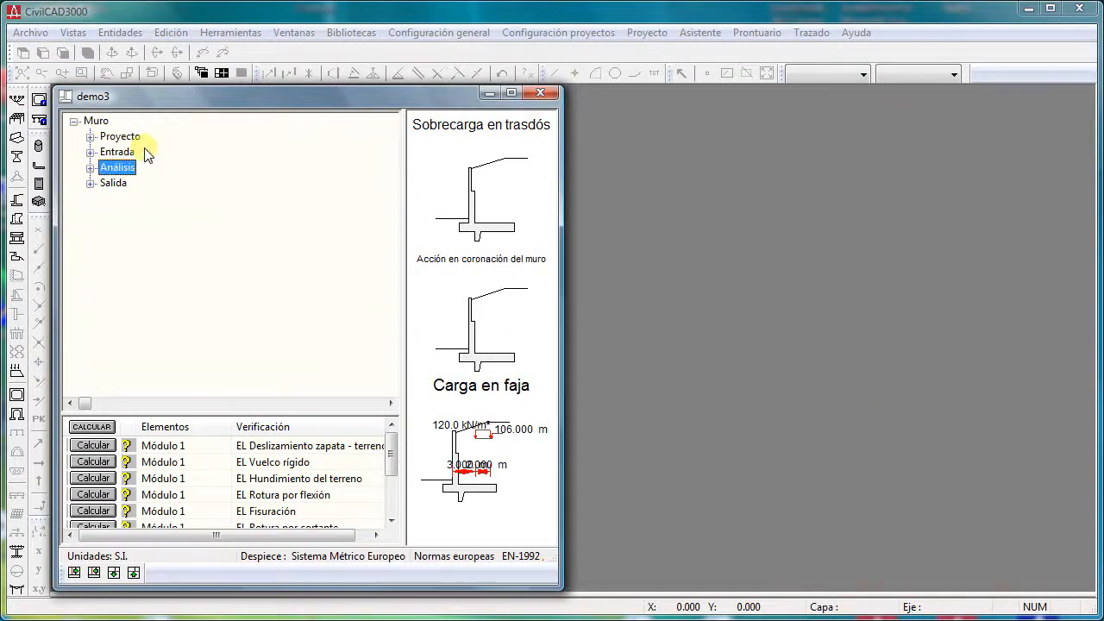
{"action": "key", "text": "Right"}
{"action": "key", "text": "Right"}
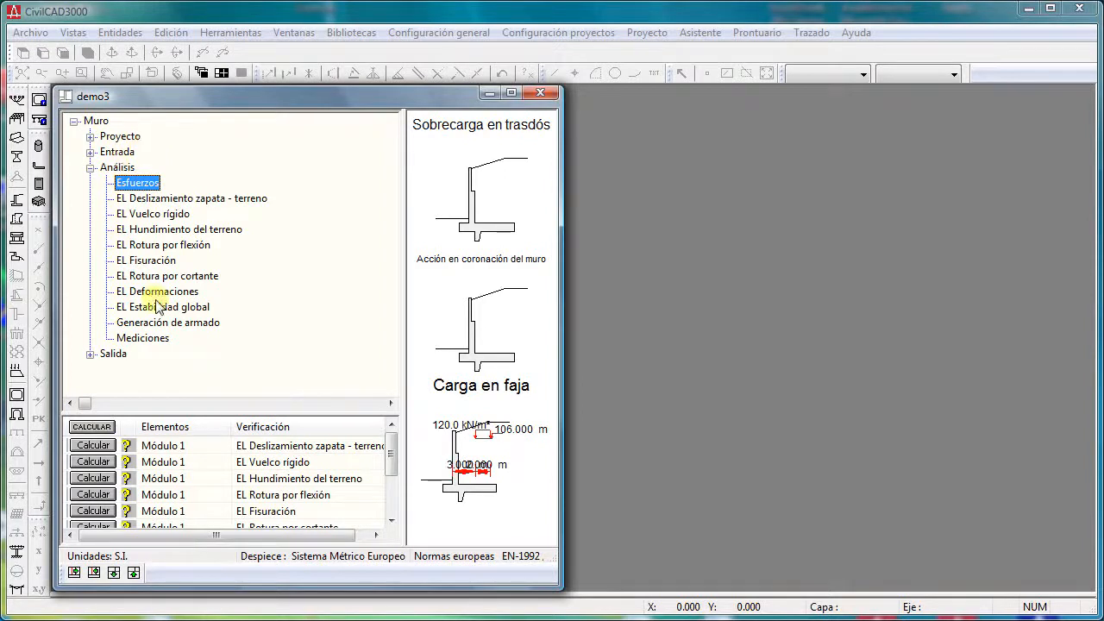
- Calculate the EL Deslizamiento zapata - terreno check for module 1 and close its results
{"action": "left_click", "coordinate": [162, 200]}
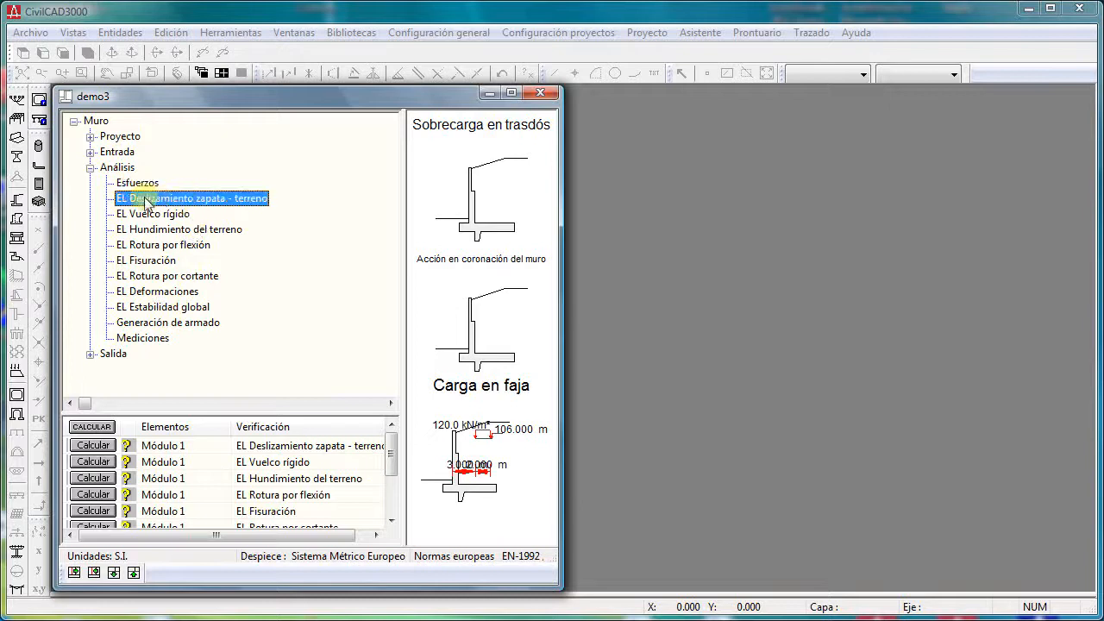
{"action": "double_click", "coordinate": [161, 201]}
{"action": "left_click_drag", "start_coordinate": [596, 103], "coordinate": [563, 63]}
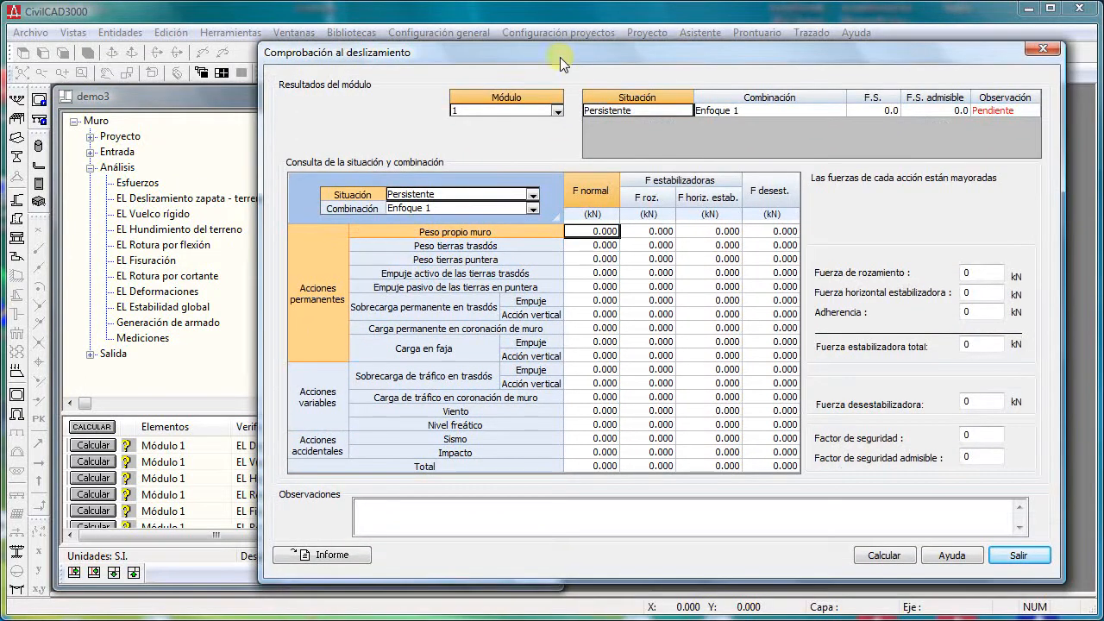
{"action": "left_click", "coordinate": [888, 555]}
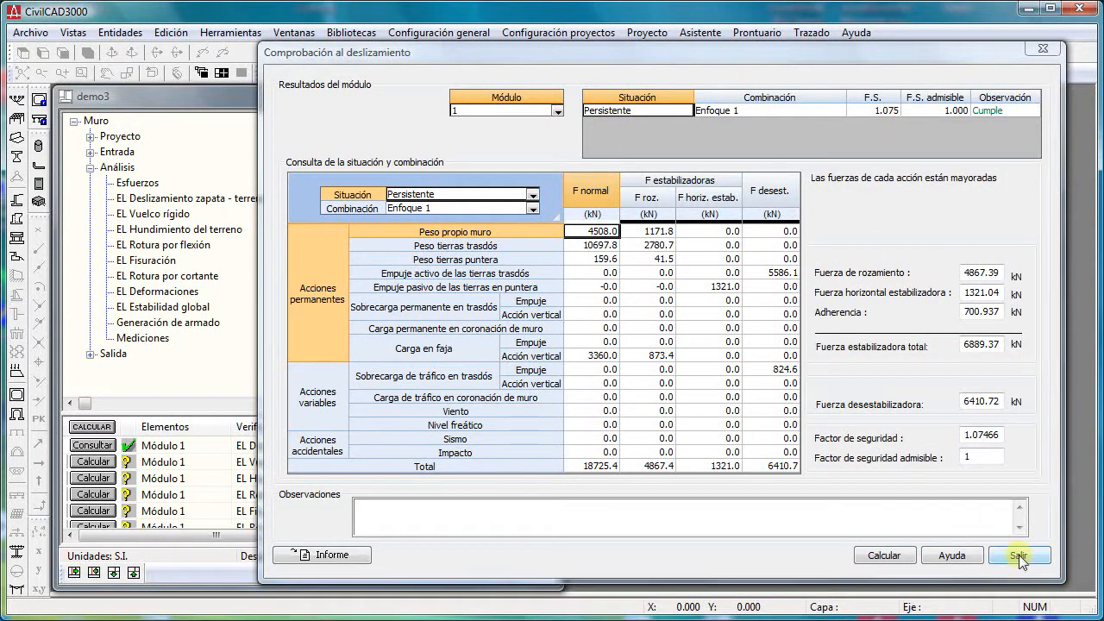
{"action": "left_click", "coordinate": [1019, 556]}
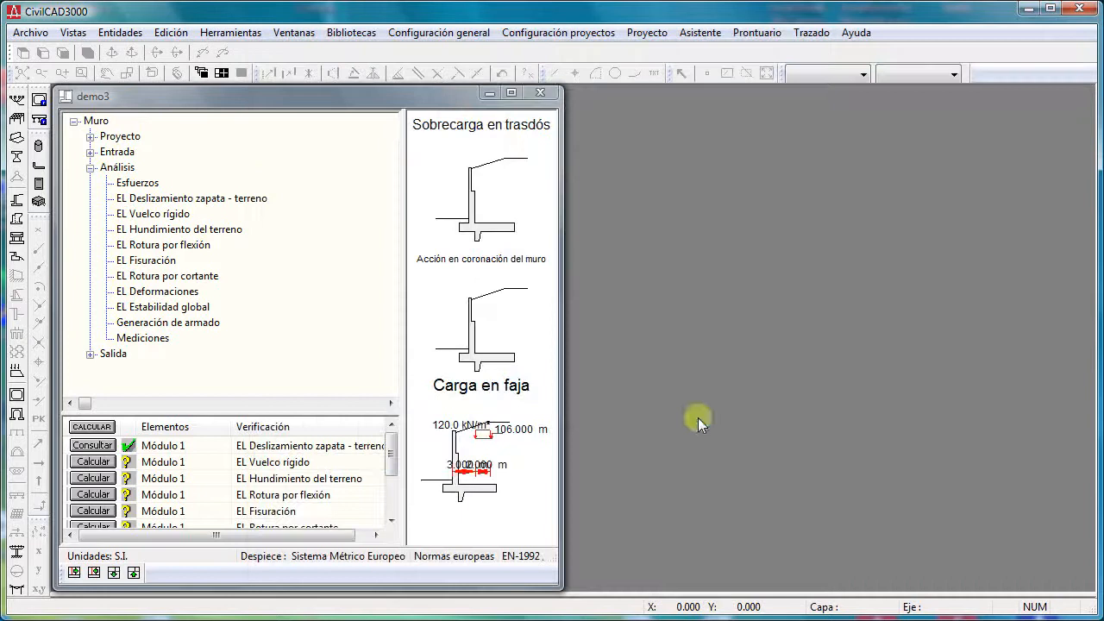
- Enlarge the verification list, calculate EL Vuelco rígido and EL Hundimiento del terreno individually, and run all remaining checks together
{"action": "left_click", "coordinate": [93, 168]}
{"action": "left_click_drag", "start_coordinate": [197, 421], "coordinate": [199, 307]}
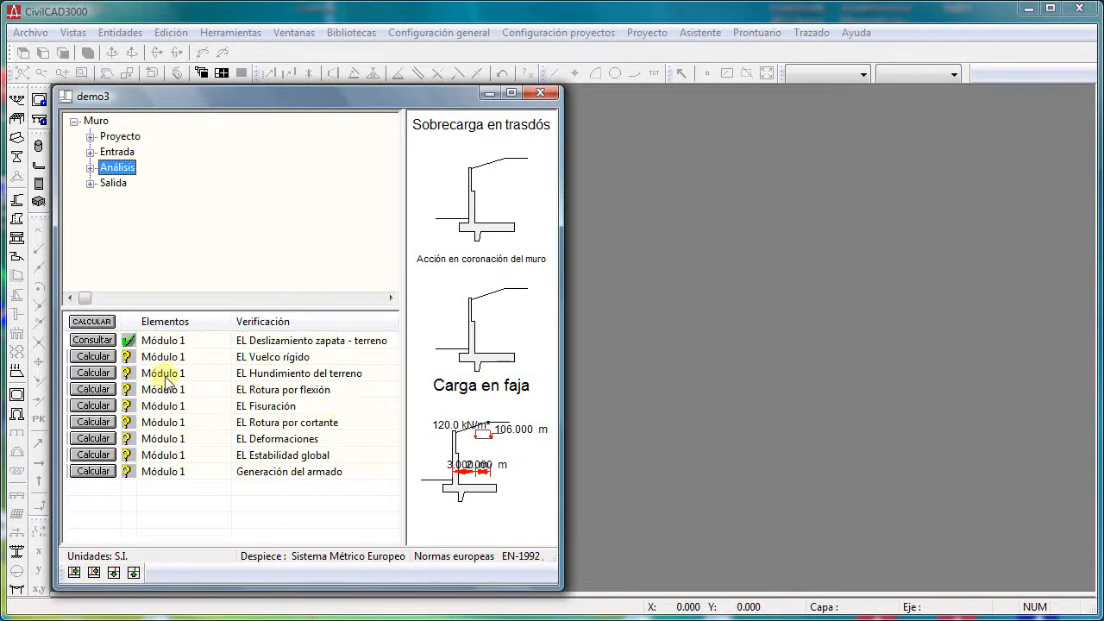
{"action": "left_click", "coordinate": [95, 357]}
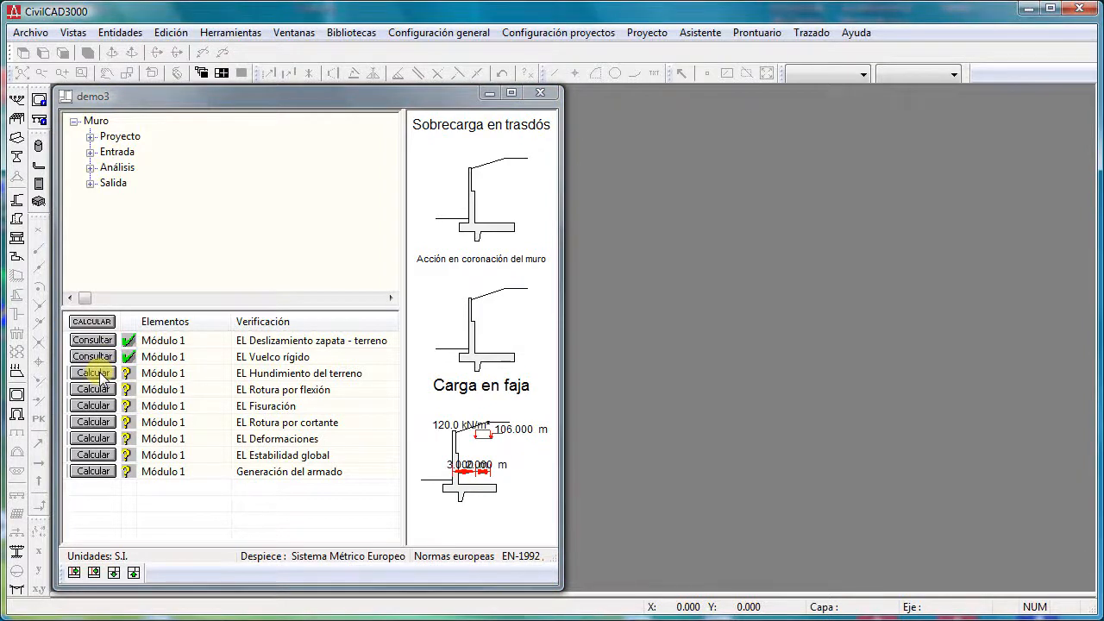
{"action": "left_click", "coordinate": [100, 374]}
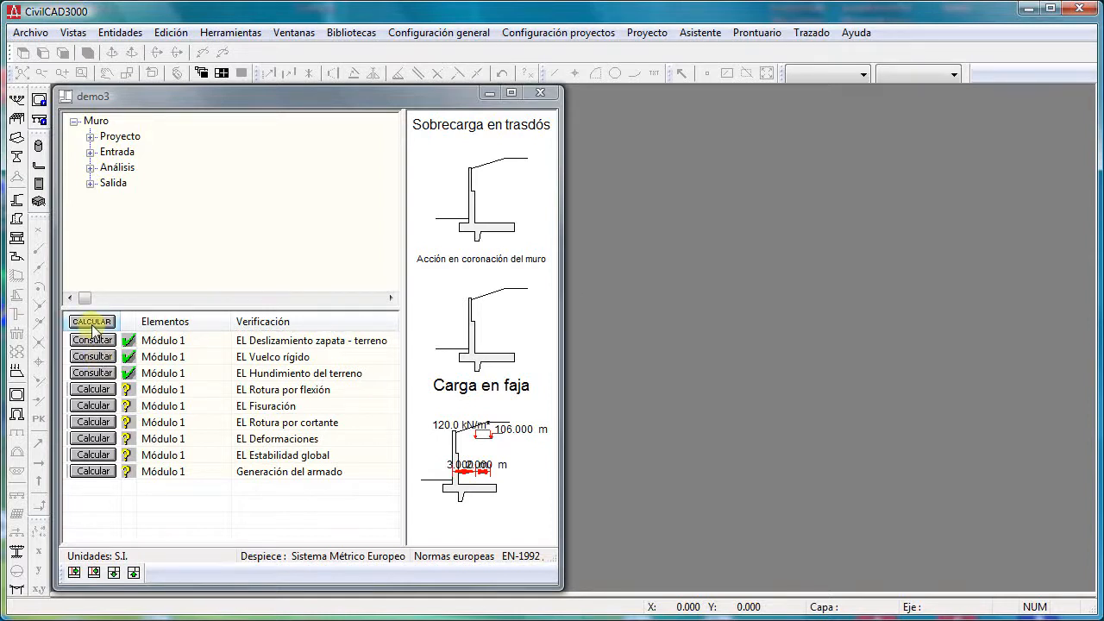
{"action": "left_click", "coordinate": [91, 322]}
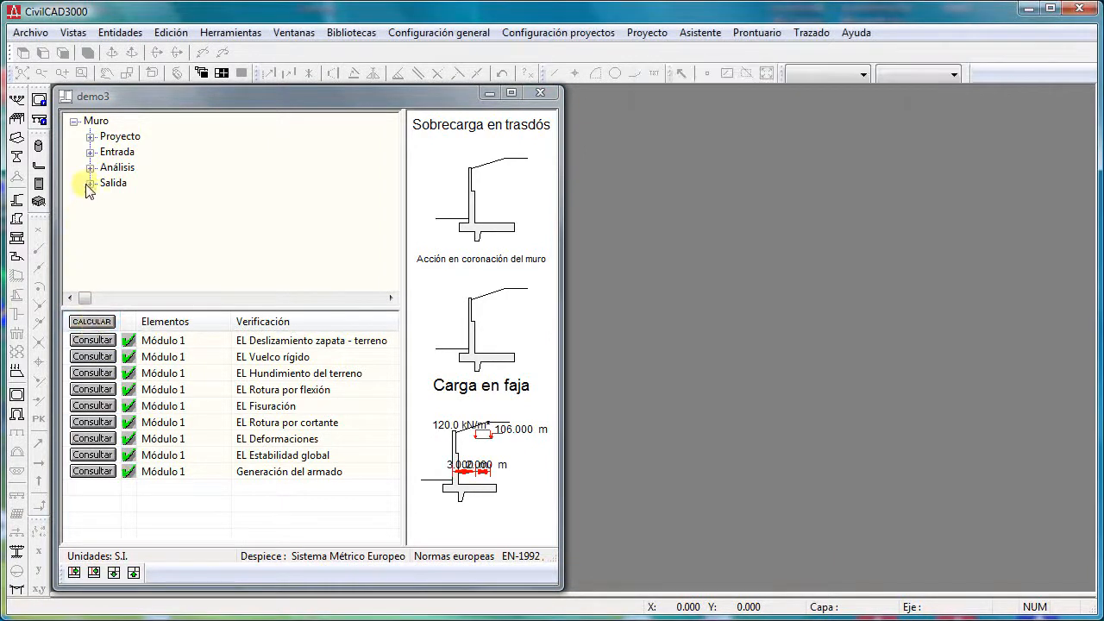
- Review the wall's Entrada data categories in an enlarged project tree and collapse the branch again
{"action": "left_click", "coordinate": [91, 152]}
{"action": "left_click_drag", "start_coordinate": [215, 310], "coordinate": [218, 405]}
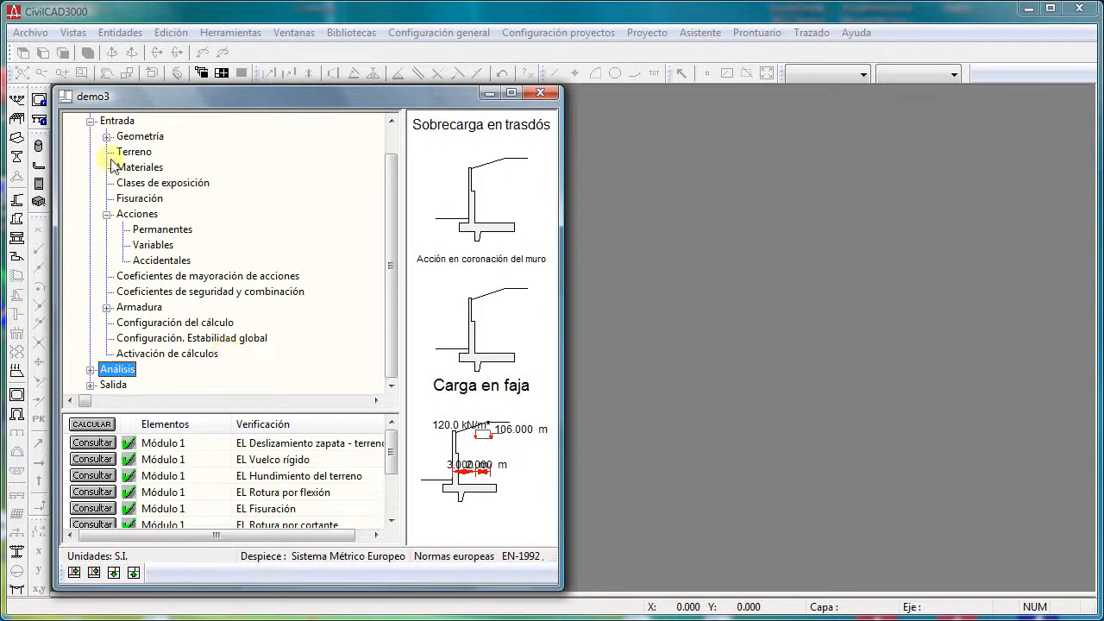
{"action": "left_click", "coordinate": [90, 121]}
- Generate the Memoria de cálculo report from Salida for module 1 with all sections (Todos) included
{"action": "left_click", "coordinate": [114, 183]}
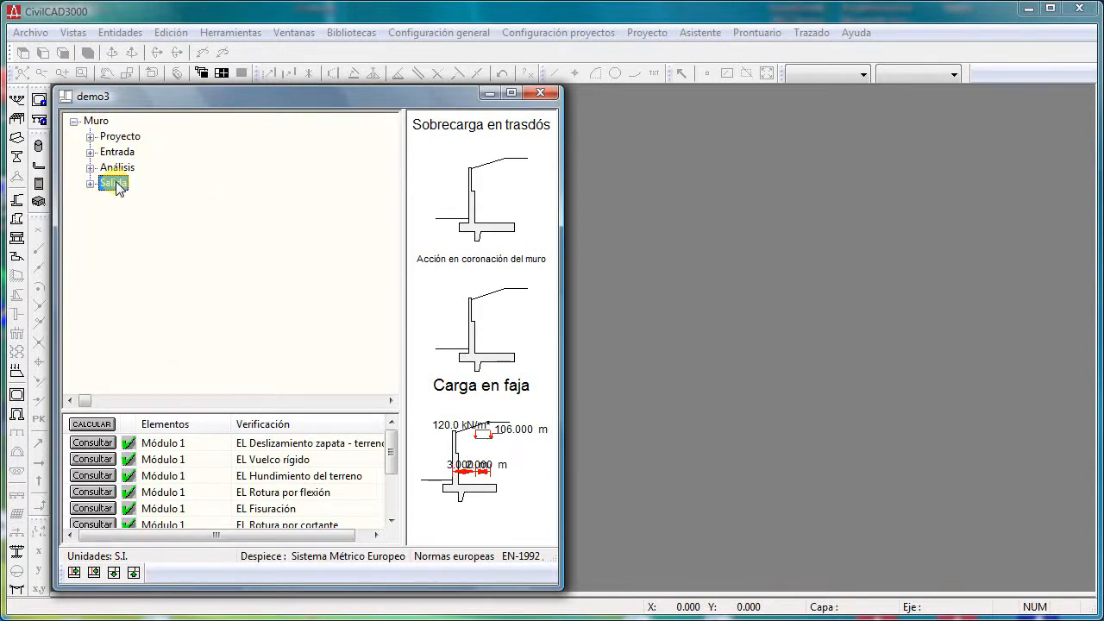
{"action": "double_click", "coordinate": [117, 184]}
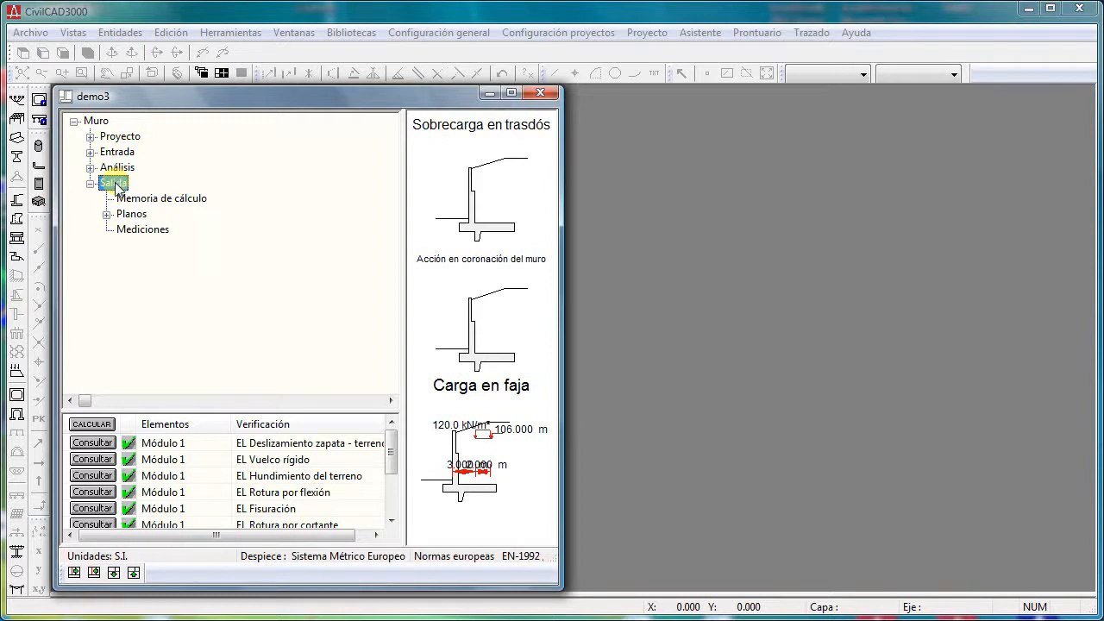
{"action": "double_click", "coordinate": [148, 198]}
{"action": "left_click", "coordinate": [321, 385]}
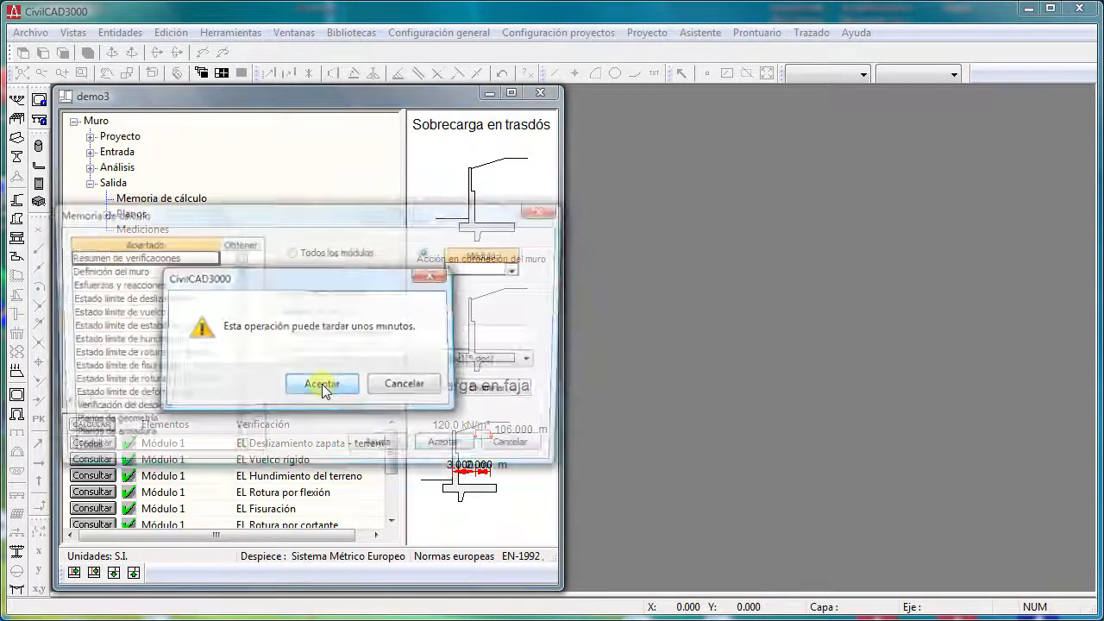
{"action": "left_click", "coordinate": [240, 452]}
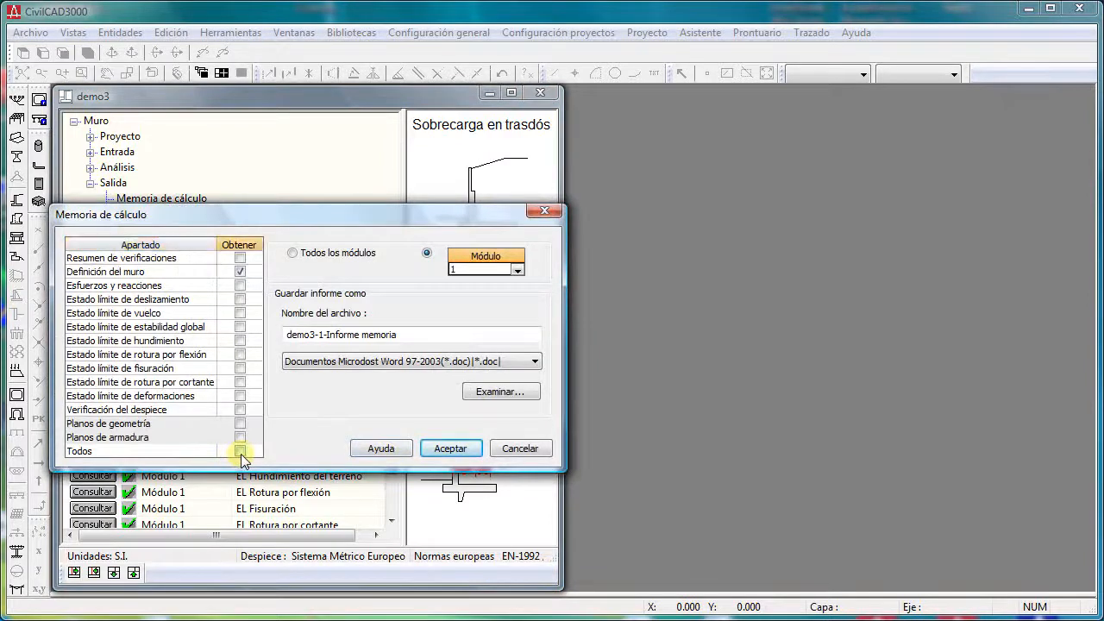
{"action": "left_click", "coordinate": [450, 449]}
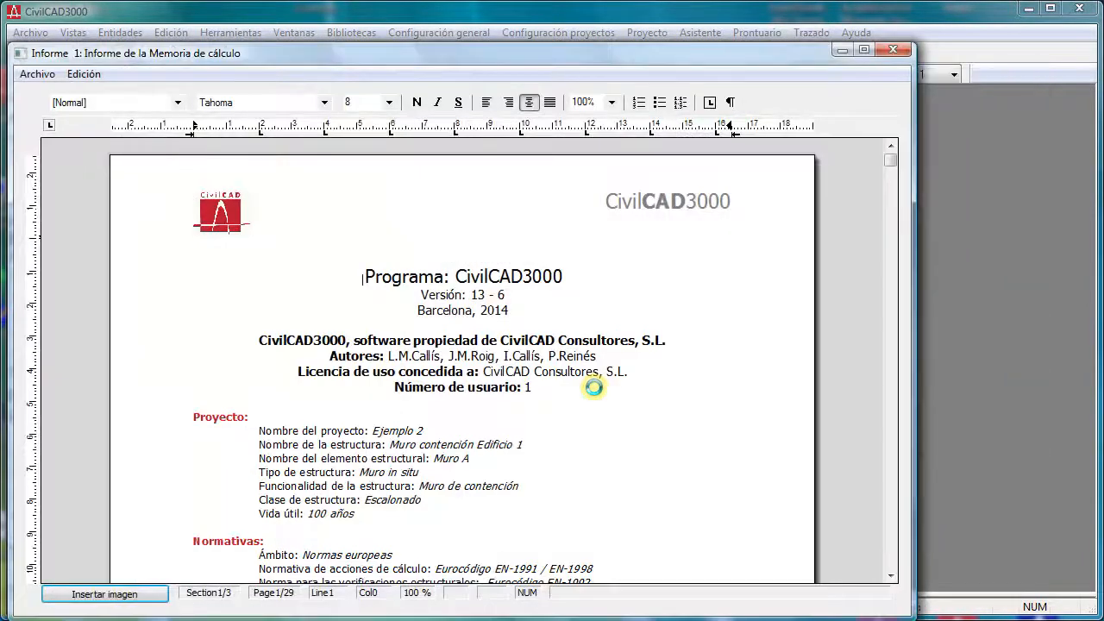
- Read through the calculation report's verification summary, wall geometry and materials sections, and close the report
{"action": "left_click_drag", "start_coordinate": [500, 52], "coordinate": [561, 27]}
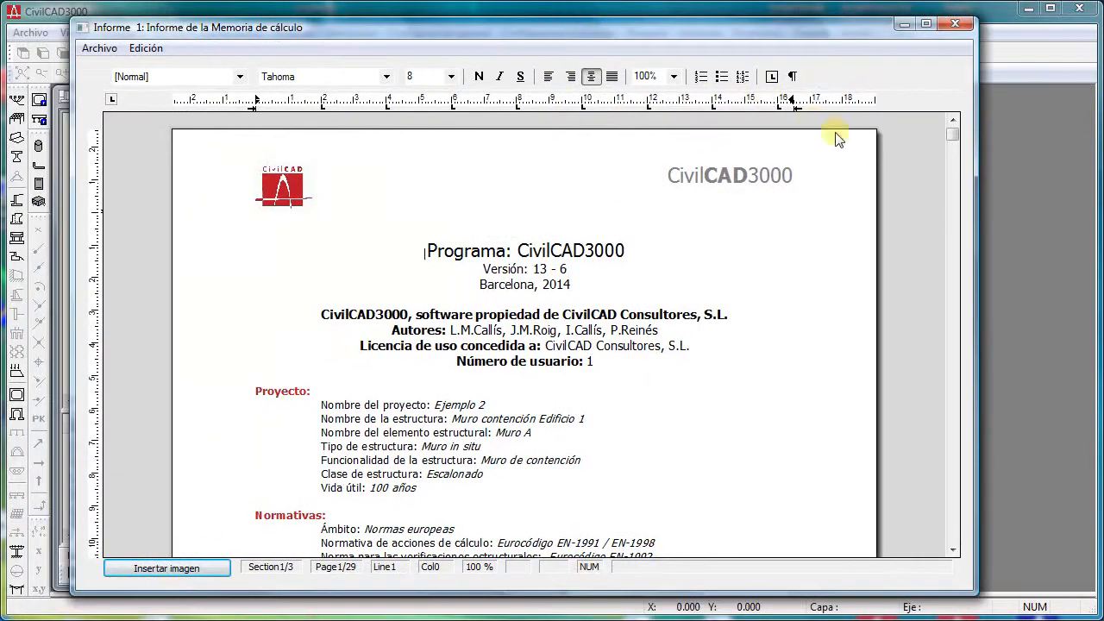
{"action": "left_click_drag", "start_coordinate": [952, 132], "coordinate": [953, 187]}
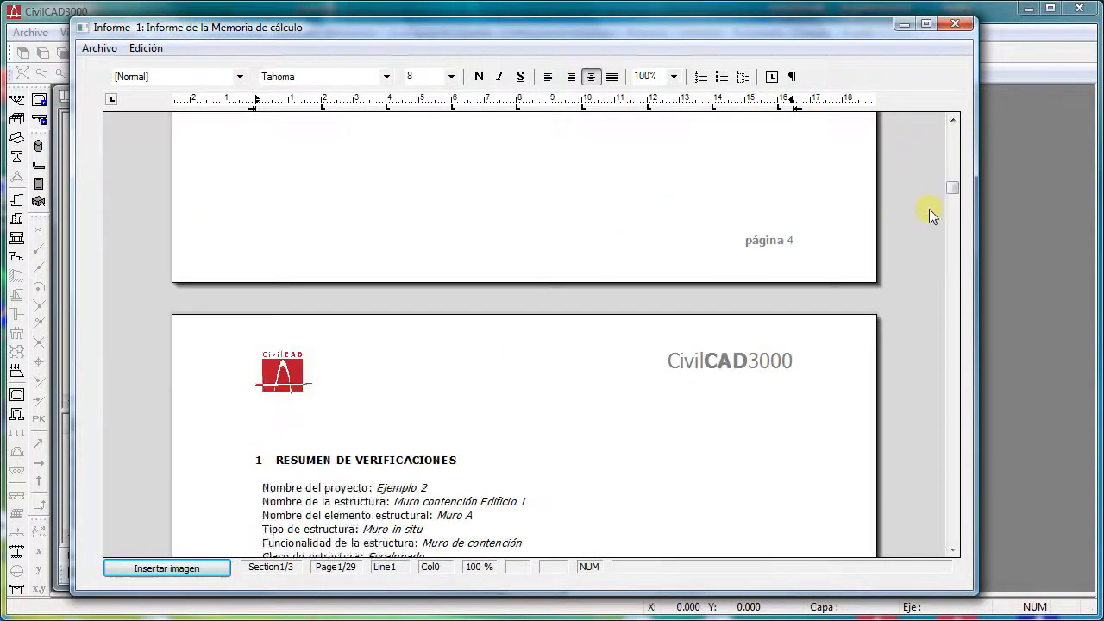
{"action": "scroll", "coordinate": [929, 209], "scroll_direction": "down", "scroll_amount": 10}
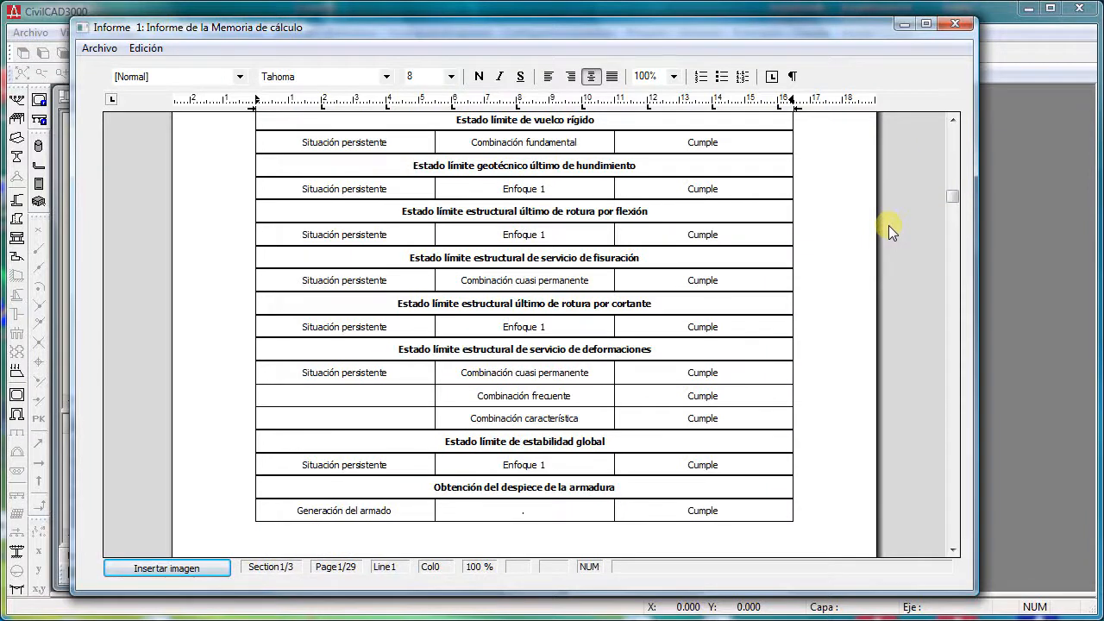
{"action": "scroll", "coordinate": [887, 225], "scroll_direction": "down", "scroll_amount": 5}
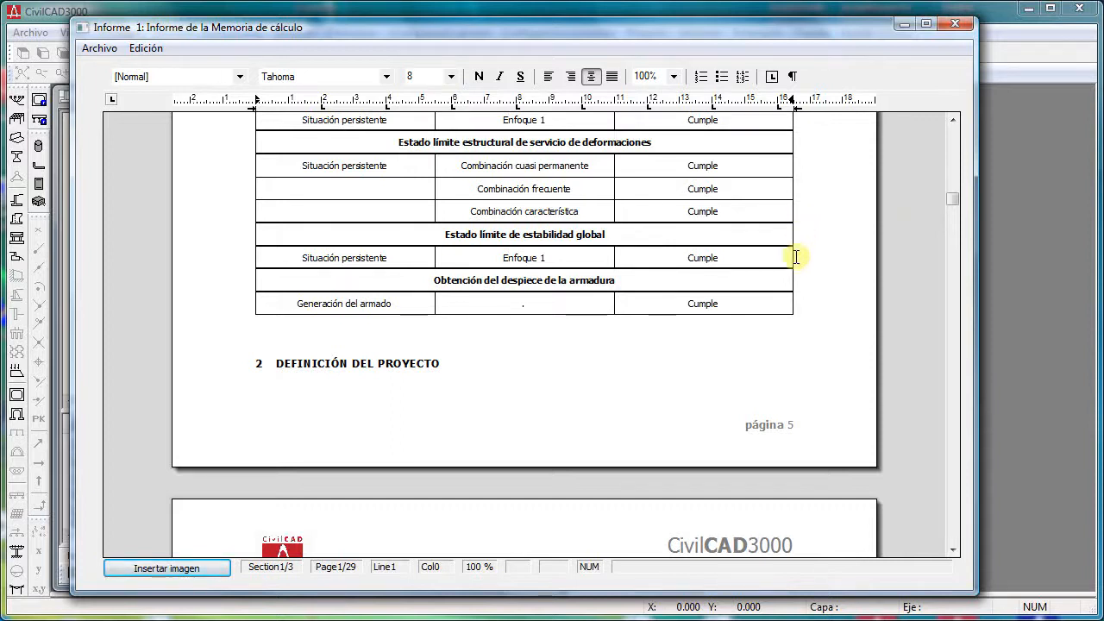
{"action": "scroll", "coordinate": [789, 276], "scroll_direction": "down", "scroll_amount": 12}
{"action": "scroll", "coordinate": [789, 278], "scroll_direction": "down", "scroll_amount": 8}
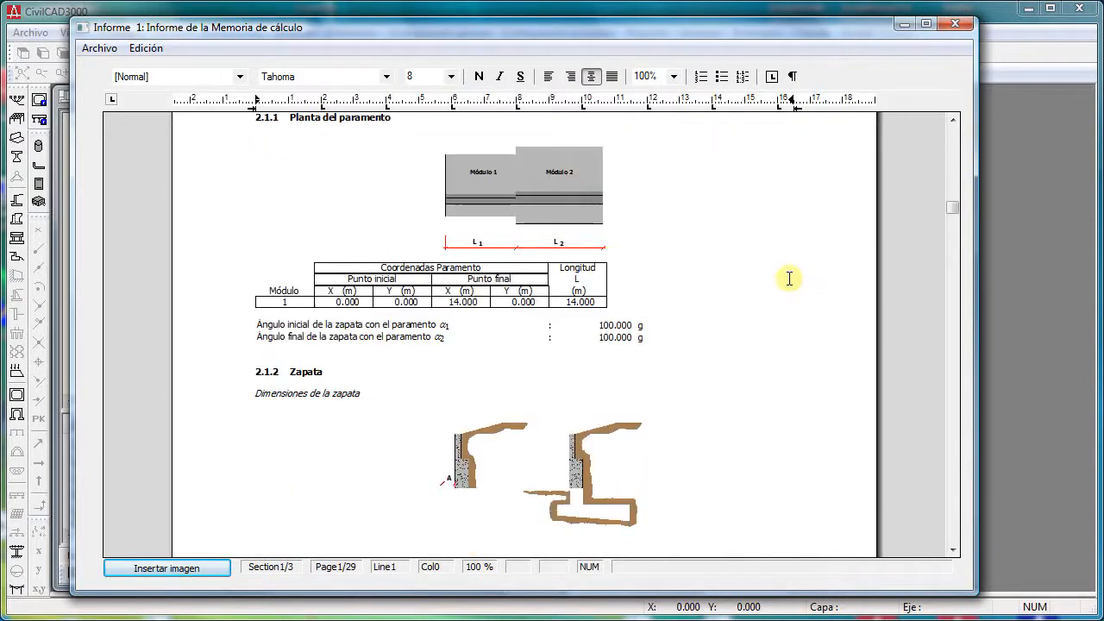
{"action": "scroll", "coordinate": [789, 279], "scroll_direction": "down", "scroll_amount": 14}
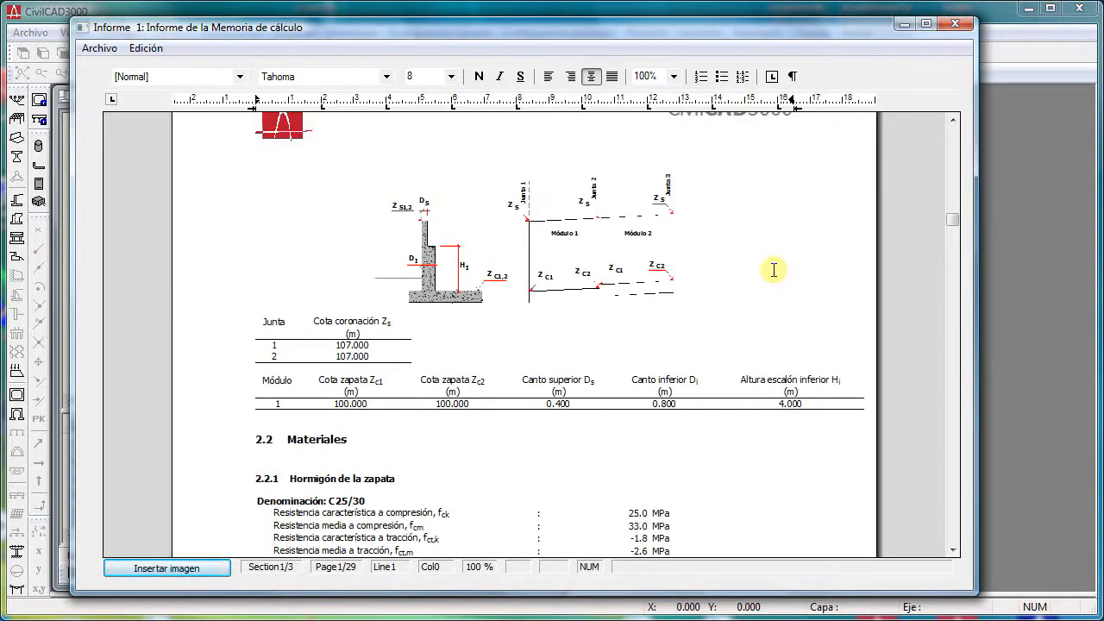
{"action": "left_click", "coordinate": [956, 23]}
- Generate the Mediciones report from Salida with all modules (Todos) included
{"action": "double_click", "coordinate": [152, 266]}
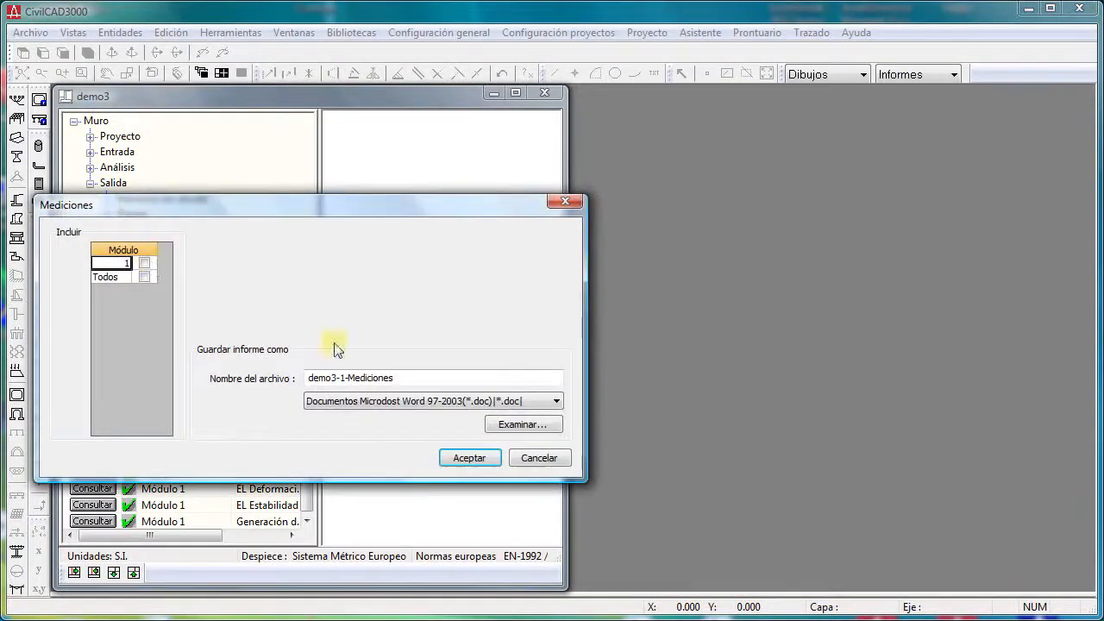
{"action": "left_click", "coordinate": [153, 277]}
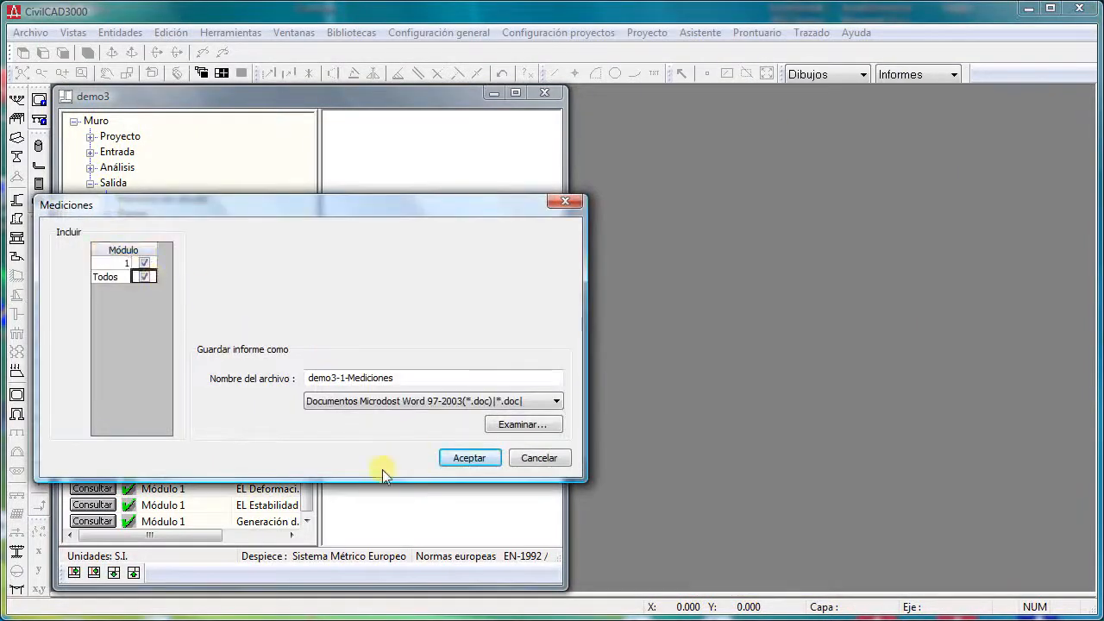
{"action": "left_click", "coordinate": [467, 457]}
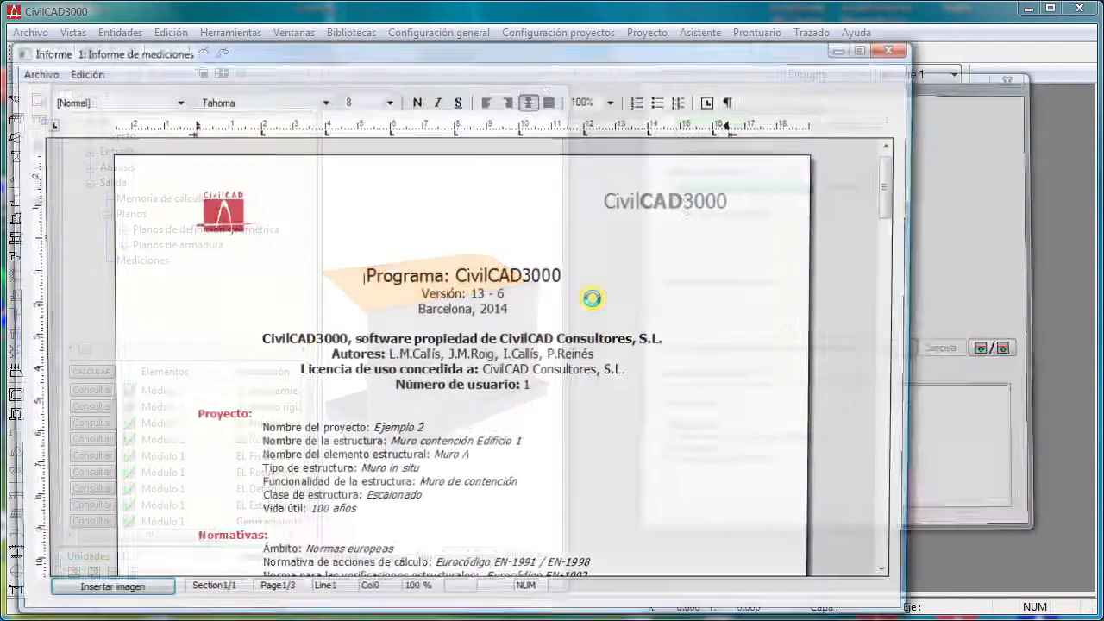
- Review the footing quantities in the measurements report and close it
{"action": "scroll", "coordinate": [574, 299], "scroll_direction": "down", "scroll_amount": 15}
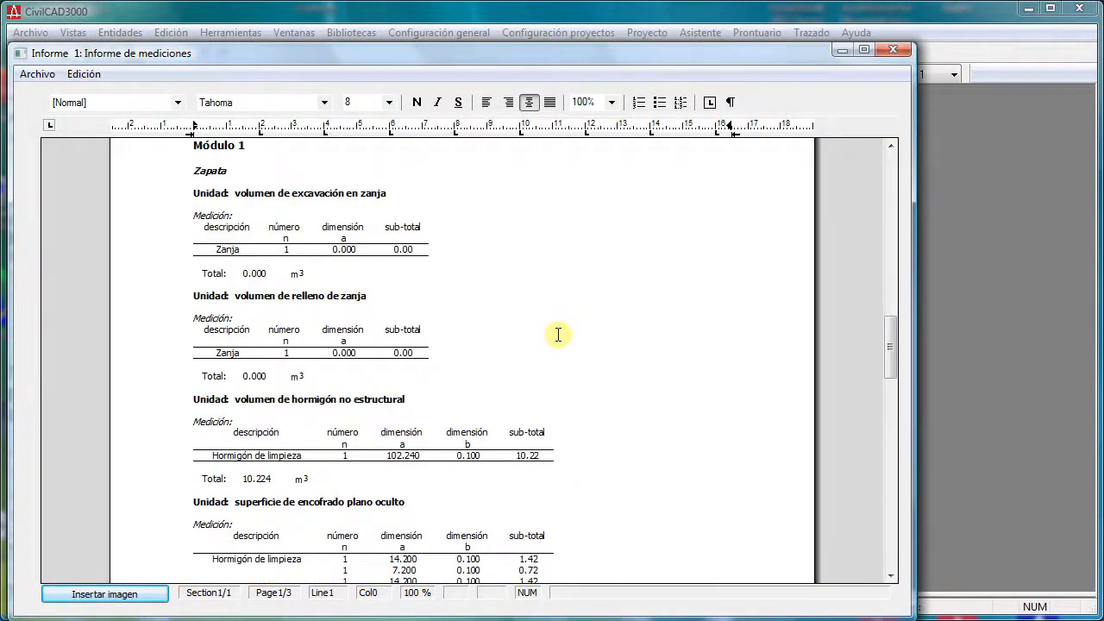
{"action": "scroll", "coordinate": [558, 335], "scroll_direction": "down", "scroll_amount": 5}
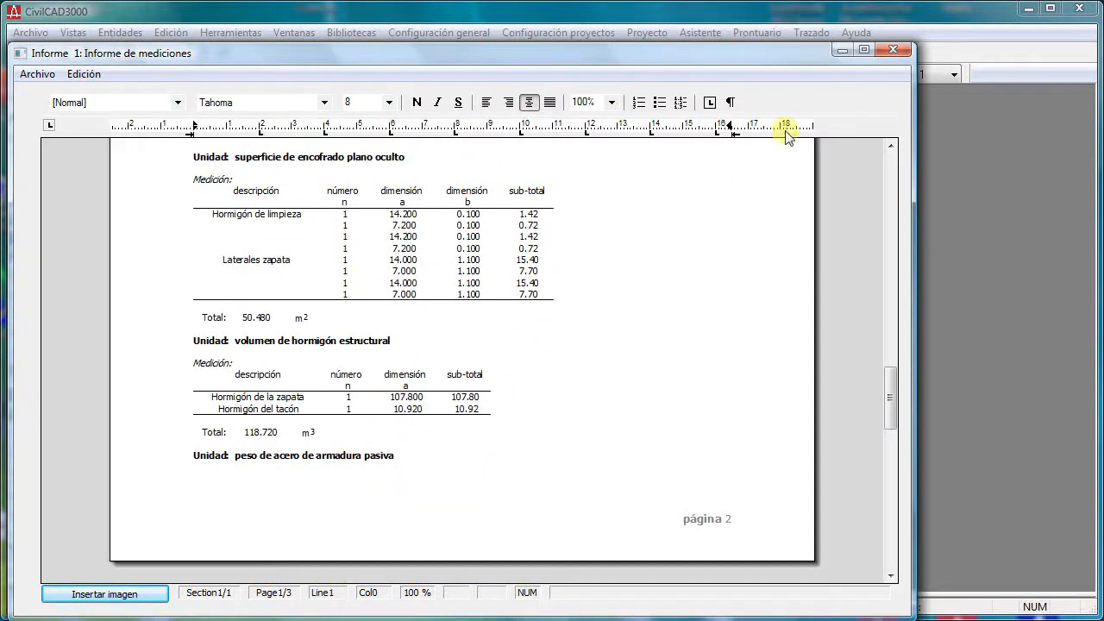
{"action": "left_click", "coordinate": [897, 50]}
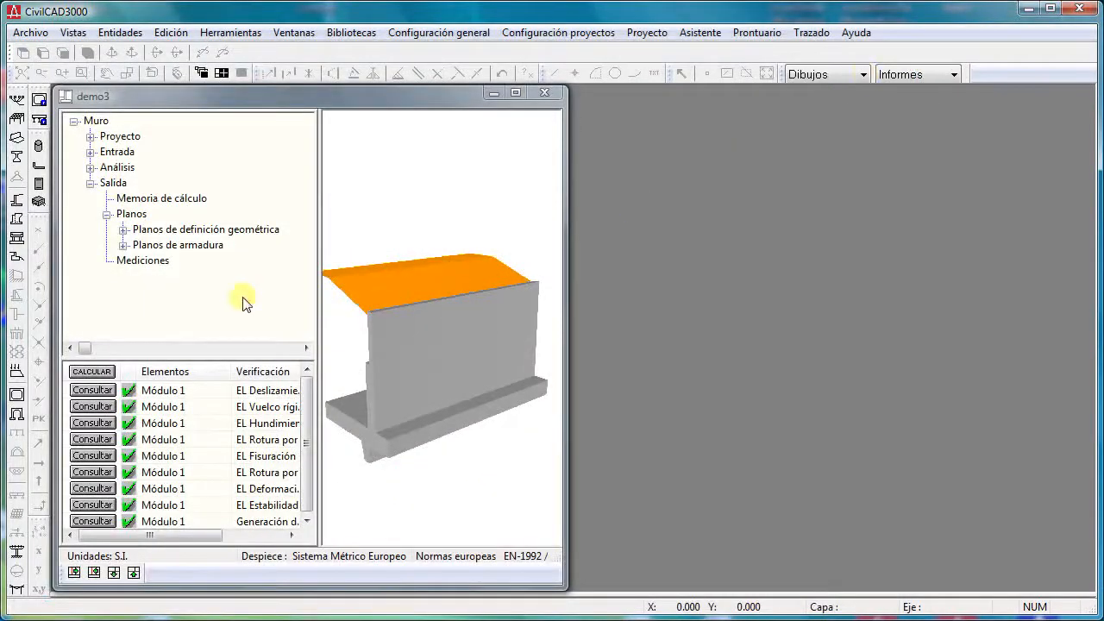
- Generate the wall's geometric definition drawings with Generación automática under Planos de definición geométrica
{"action": "left_click", "coordinate": [122, 229]}
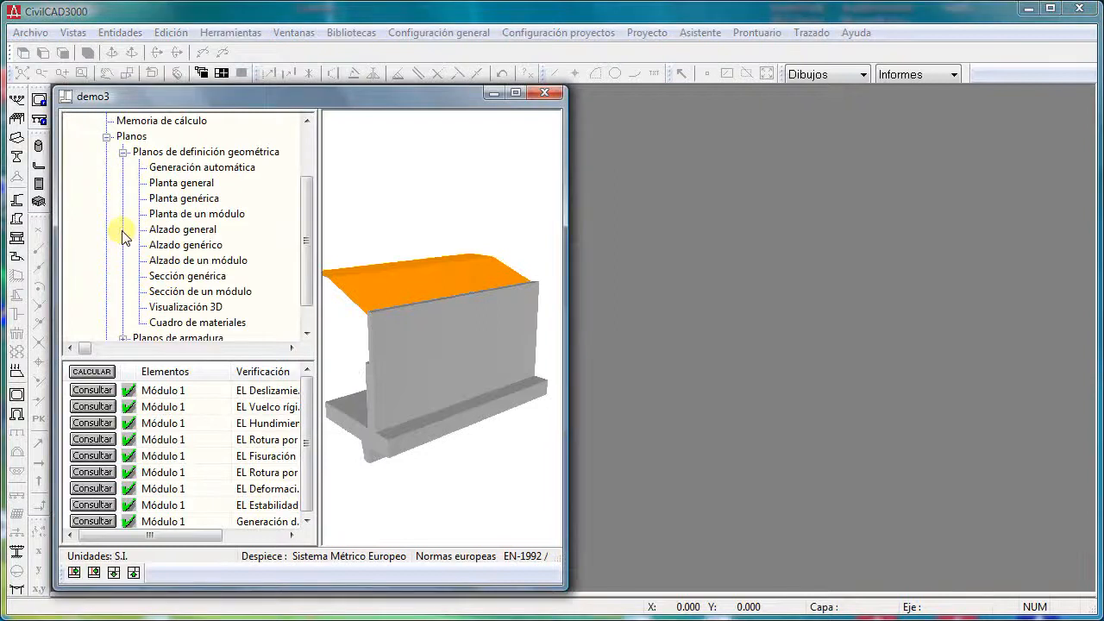
{"action": "scroll", "coordinate": [123, 231], "scroll_direction": "down", "scroll_amount": 1}
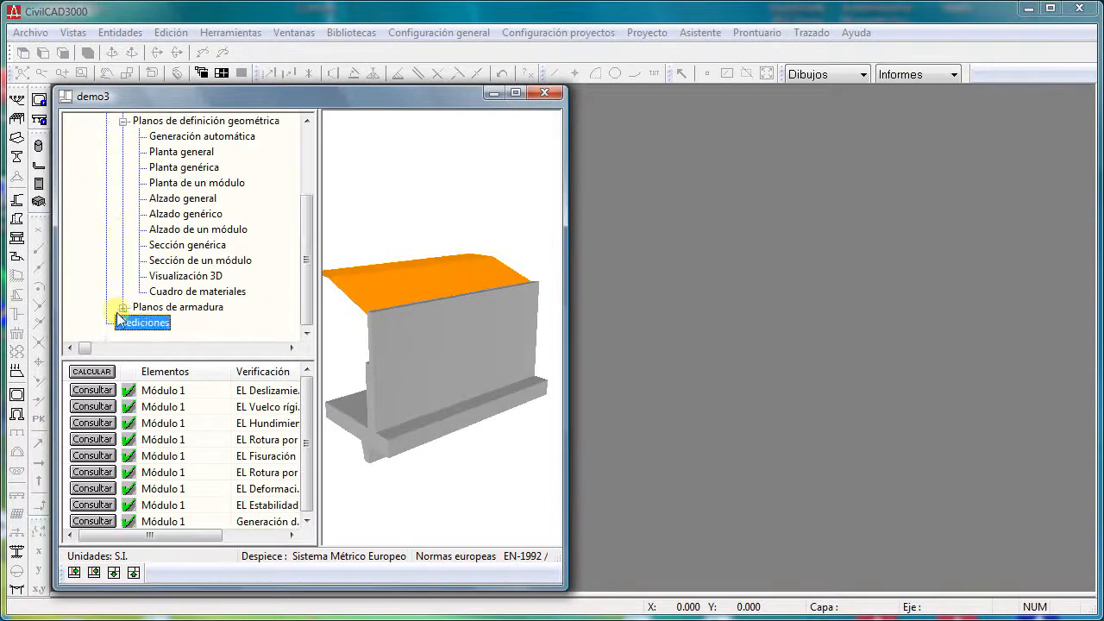
{"action": "left_click", "coordinate": [179, 138]}
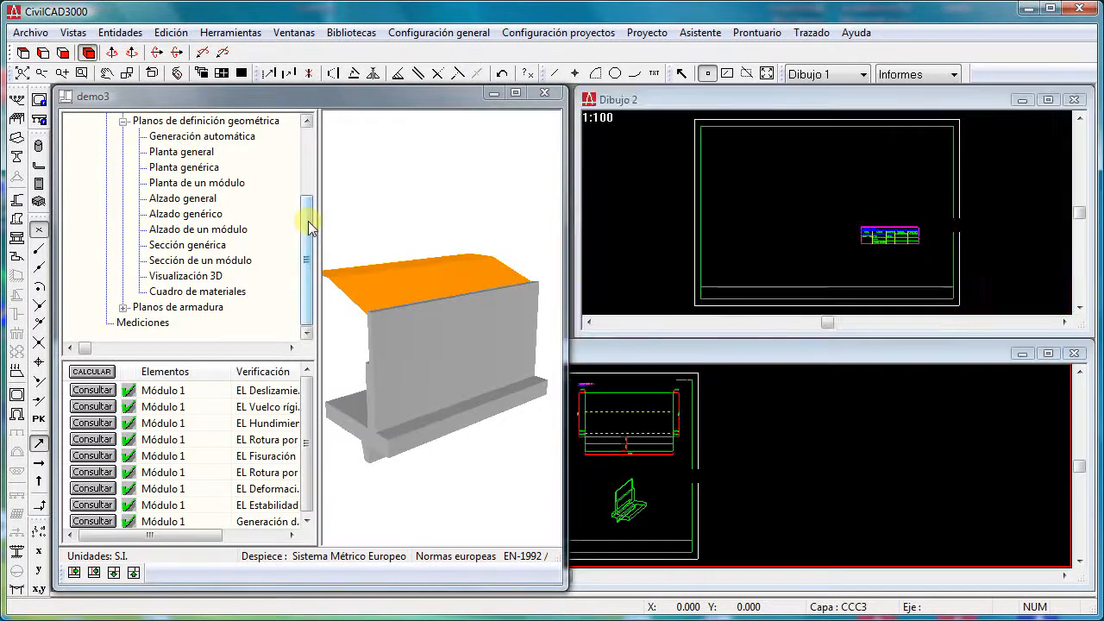
- Set the project window aside and view the whole Dibujo 2 sheet, maximized and fitted to its window
{"action": "left_click", "coordinate": [492, 95]}
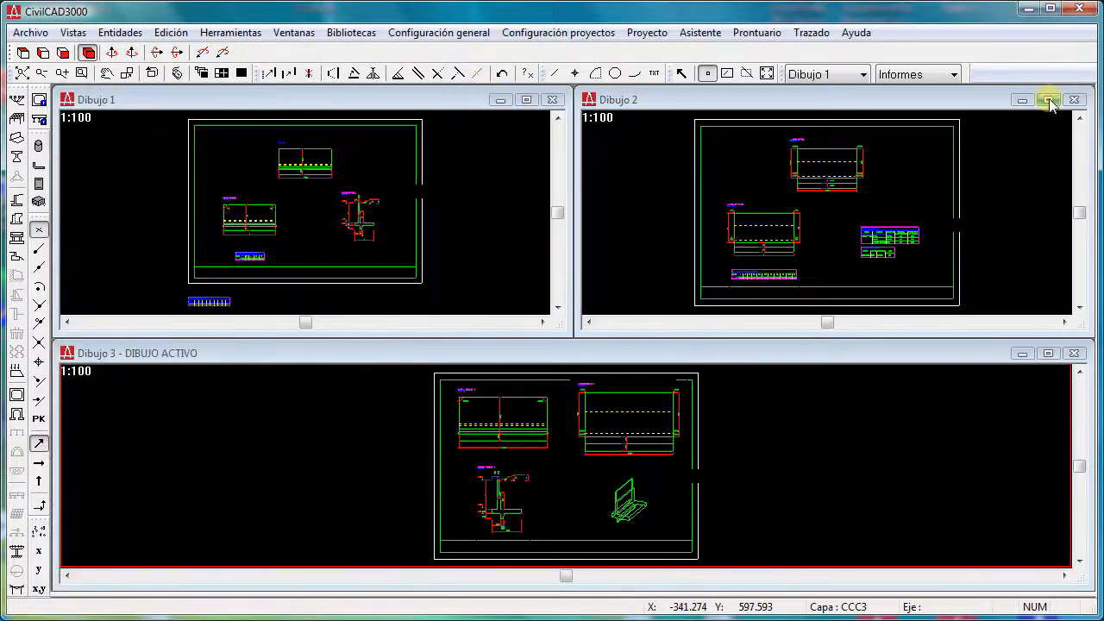
{"action": "left_click", "coordinate": [1048, 100]}
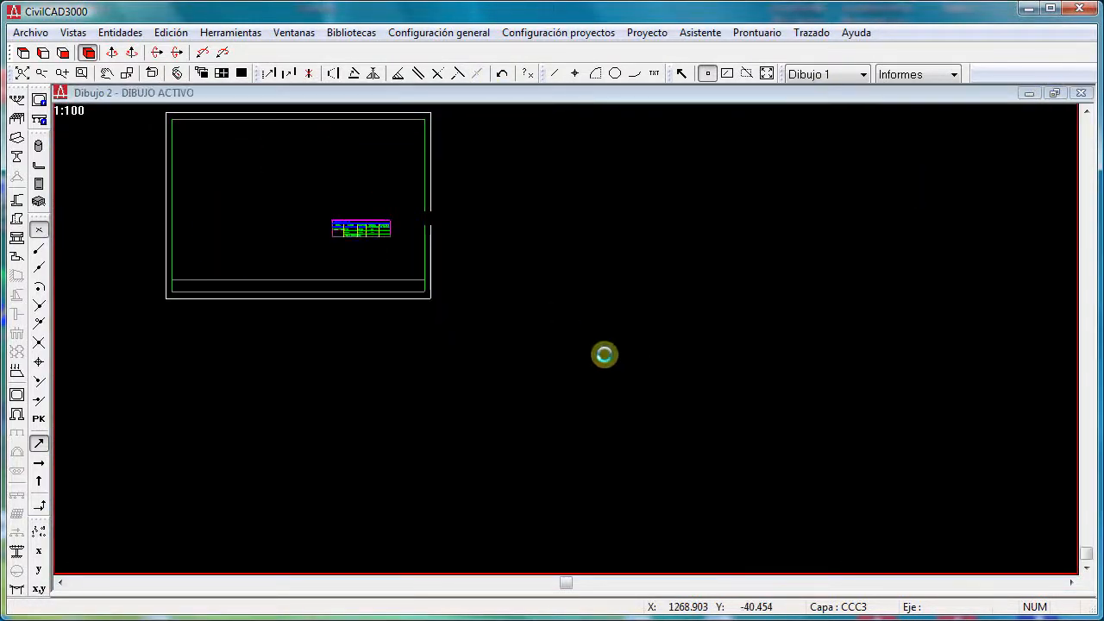
{"action": "left_click", "coordinate": [21, 73]}
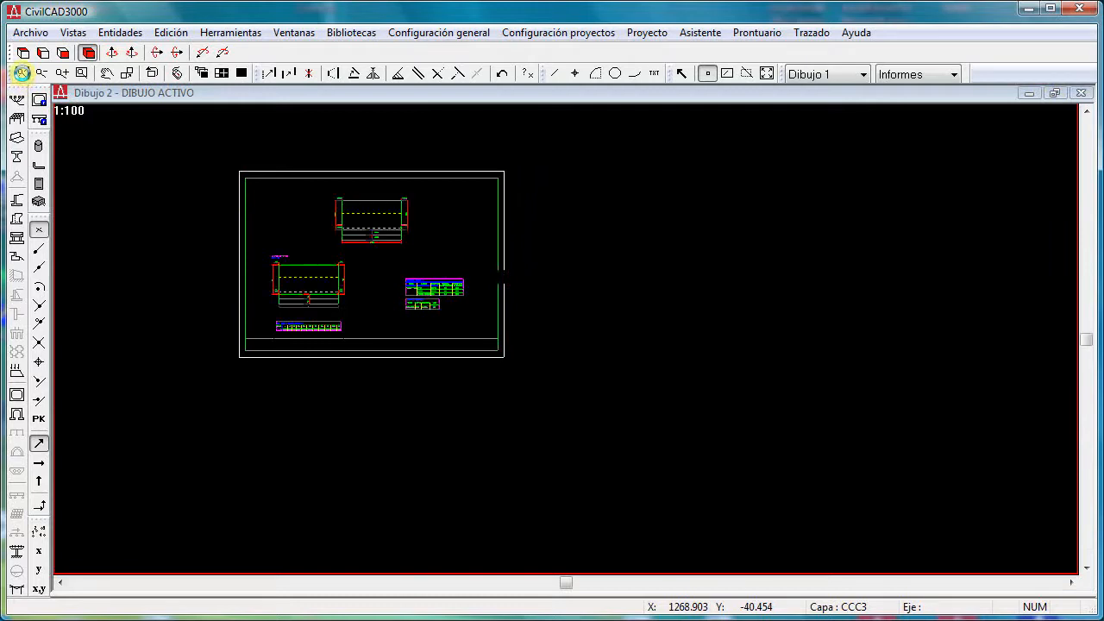
{"action": "left_click", "coordinate": [22, 73]}
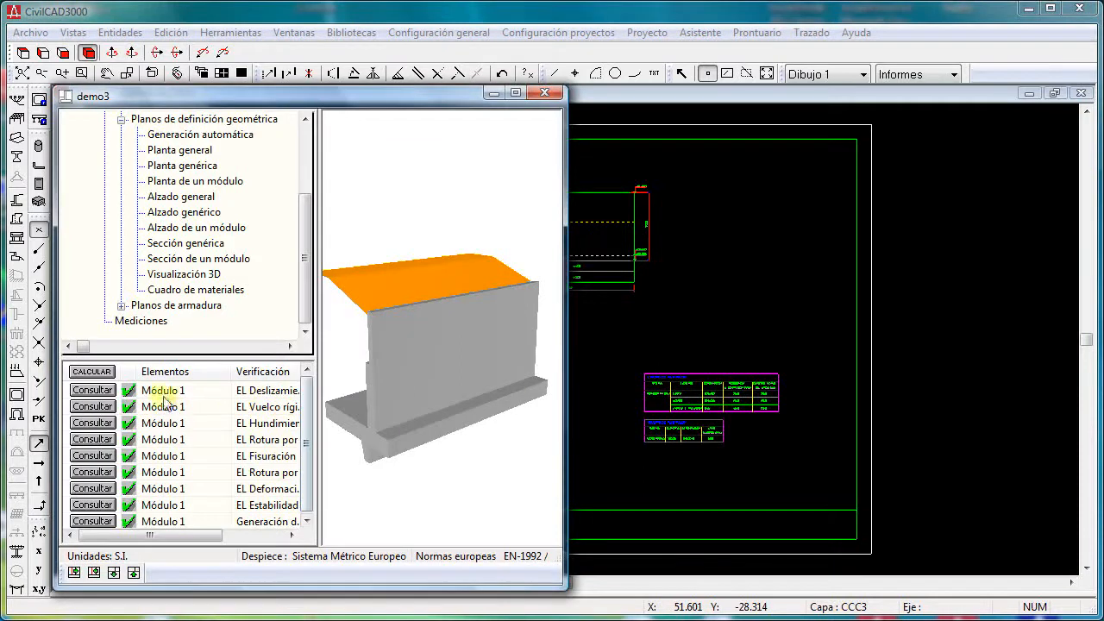
- Return to the demo3 project and generate the reinforcement drawings with Generación automática under Planos de armadura
{"action": "left_click", "coordinate": [192, 289]}
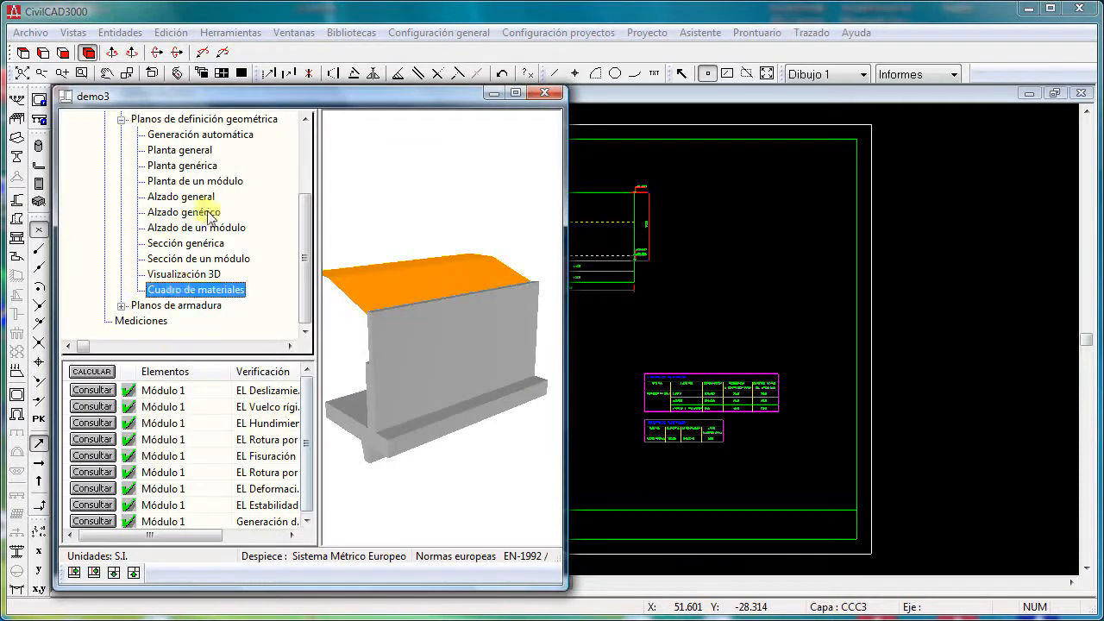
{"action": "scroll", "coordinate": [210, 216], "scroll_direction": "up", "scroll_amount": 2}
{"action": "left_click", "coordinate": [122, 215]}
{"action": "left_click", "coordinate": [122, 230]}
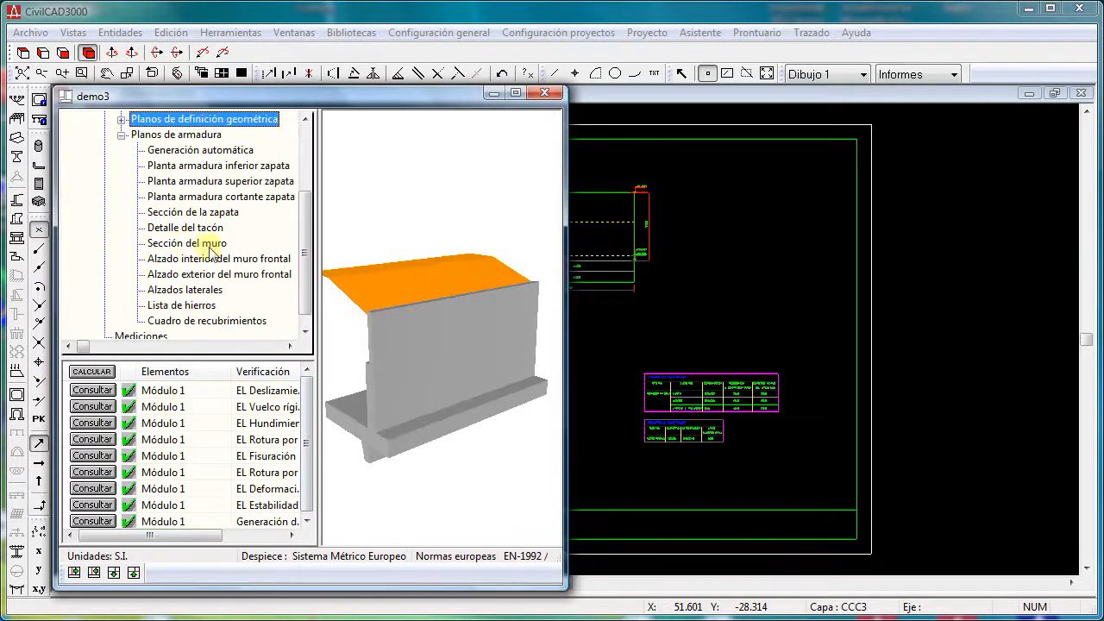
{"action": "double_click", "coordinate": [188, 149]}
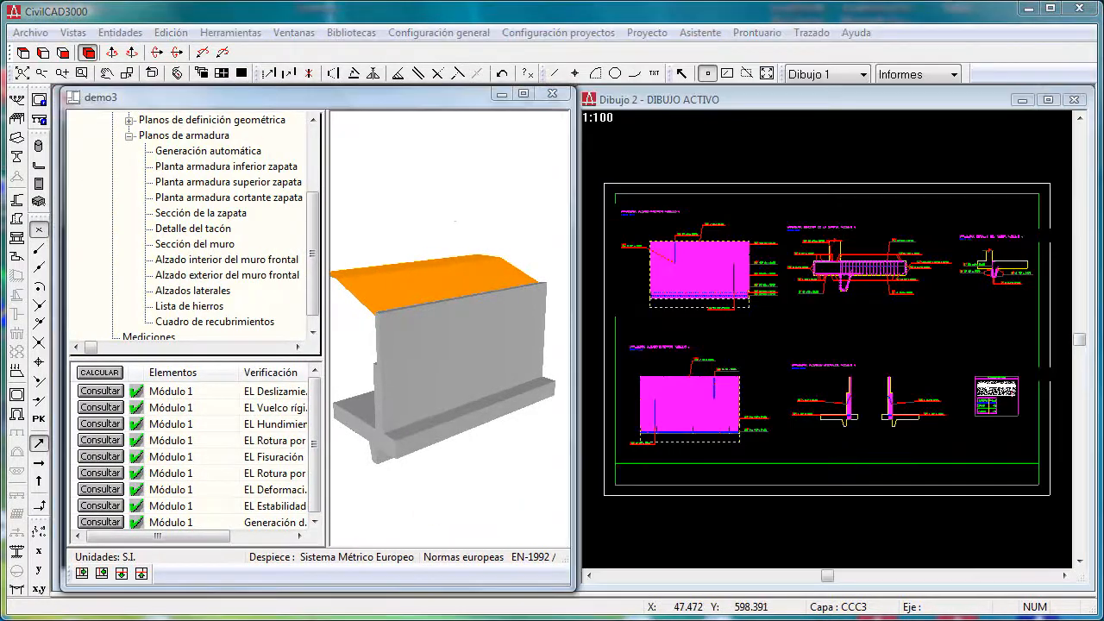
- Maximize the Dibujo 2 reinforcement sheet and examine the footing section (Sección de la zapata) of module 1 up close
{"action": "left_click", "coordinate": [497, 94]}
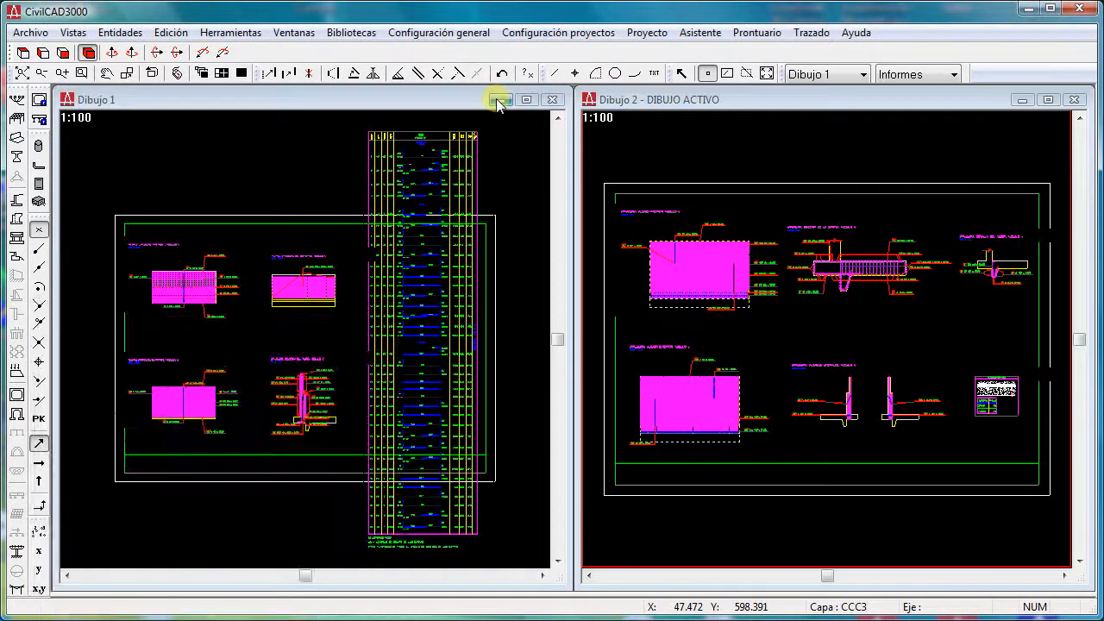
{"action": "double_click", "coordinate": [651, 98]}
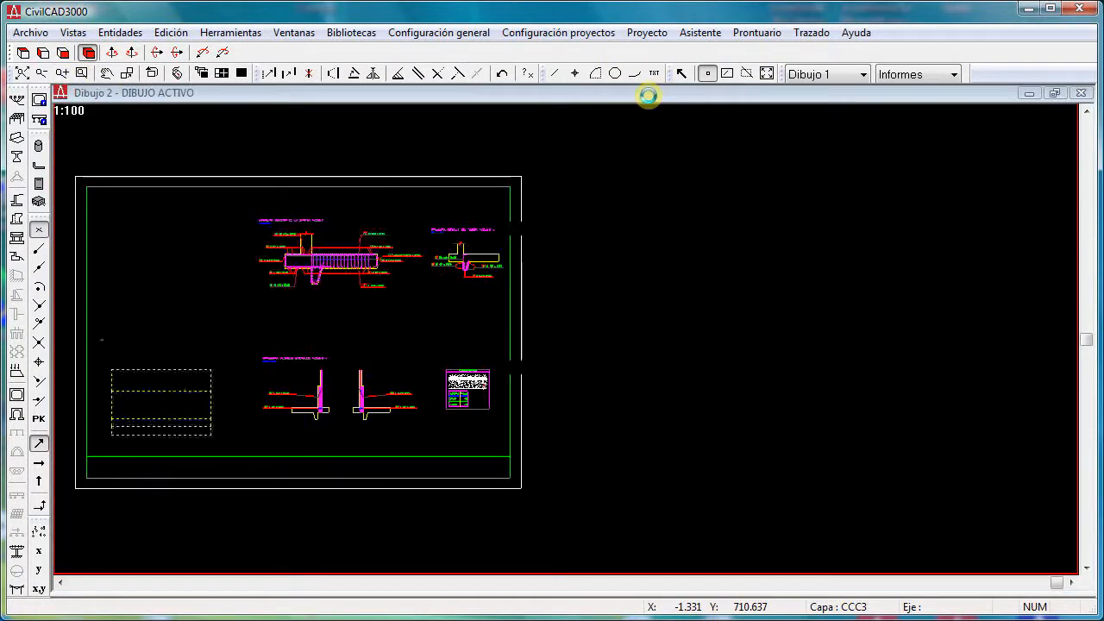
{"action": "left_click", "coordinate": [81, 73]}
{"action": "left_click", "coordinate": [251, 213]}
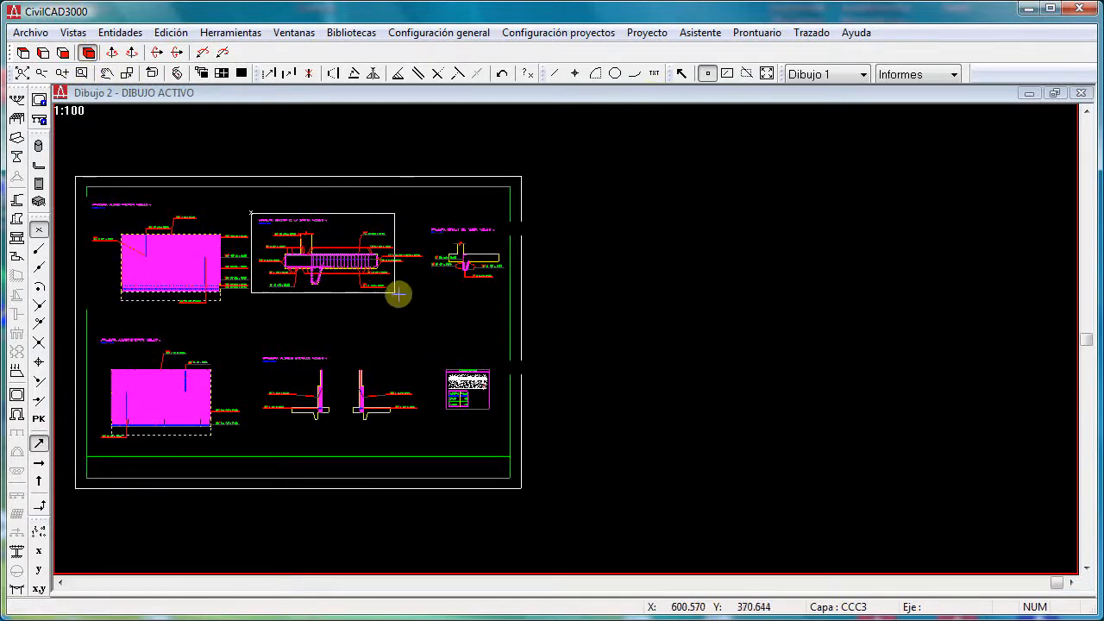
{"action": "left_click", "coordinate": [398, 295]}
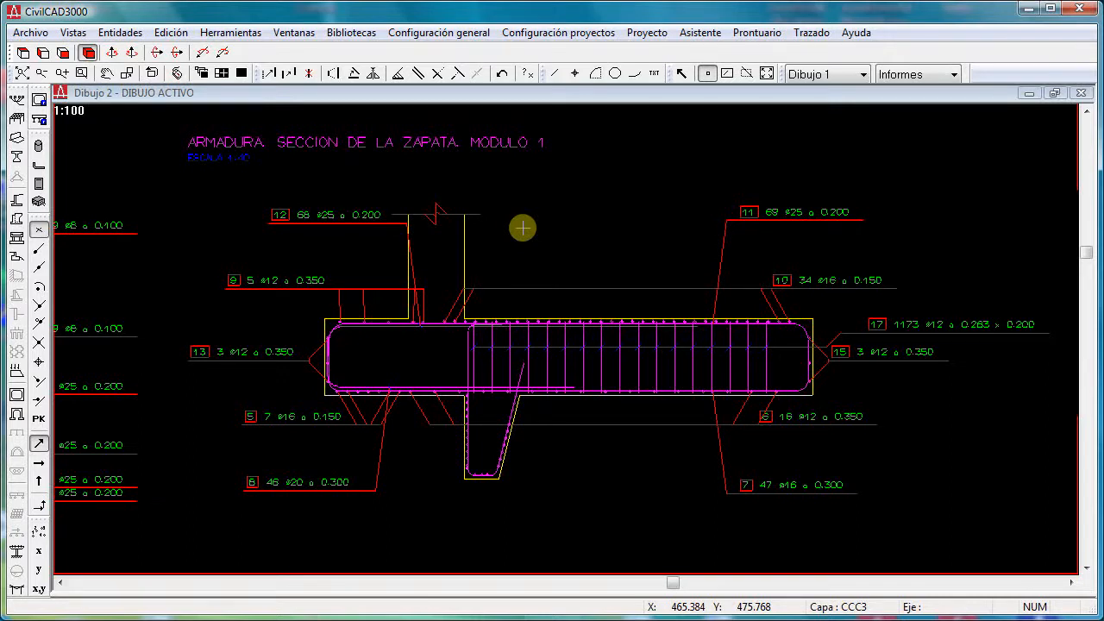
- Locate the Guardar DXF option for saving the active reinforcement drawing
{"action": "left_click", "coordinate": [39, 33]}
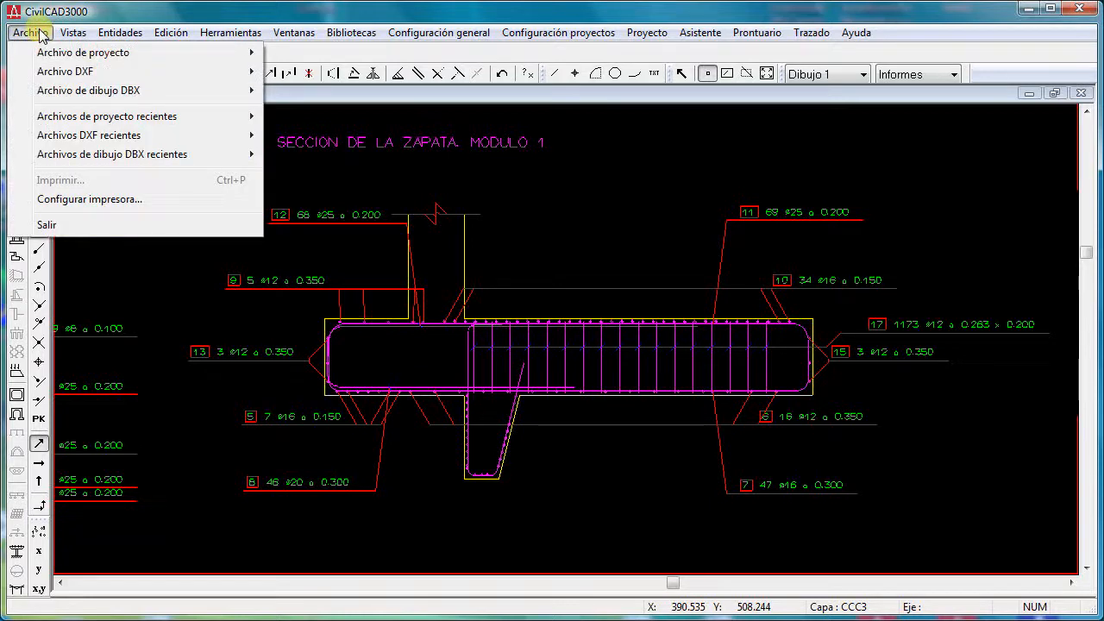
{"action": "mouse_move", "coordinate": [52, 72]}
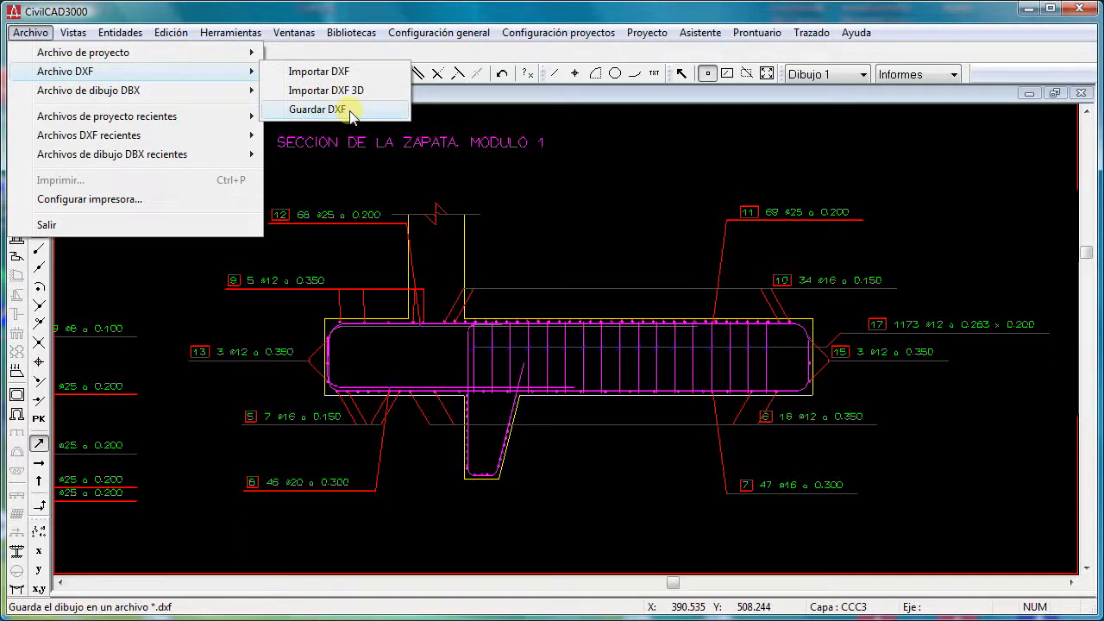
{"action": "left_click", "coordinate": [317, 109]}
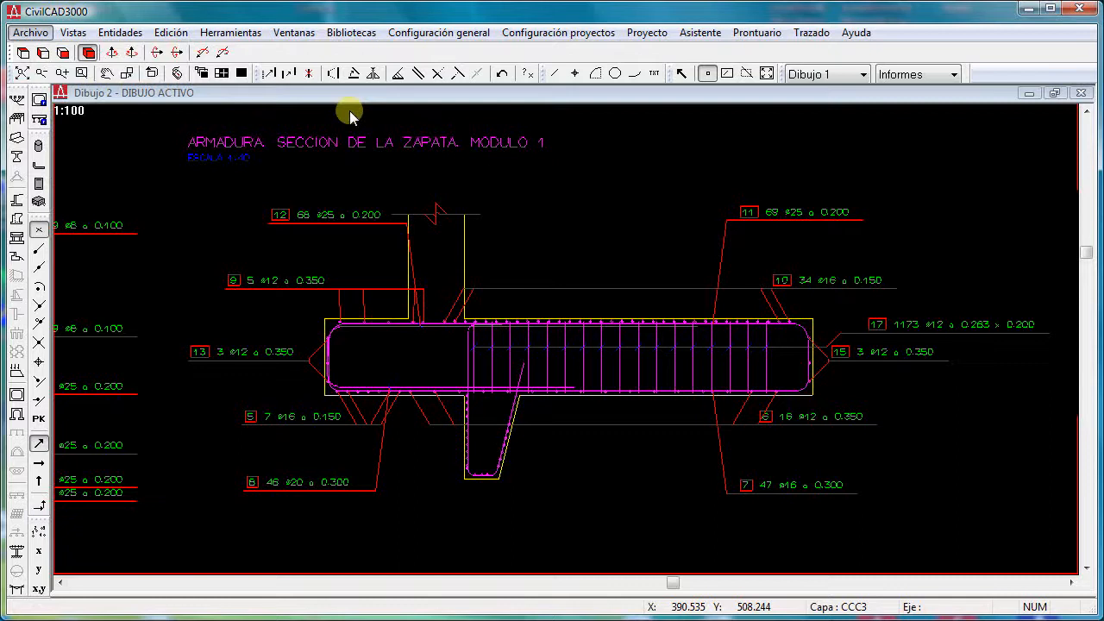
- Close both reinforcement drawings and bring back the demo3 project window
{"action": "left_click", "coordinate": [1073, 92]}
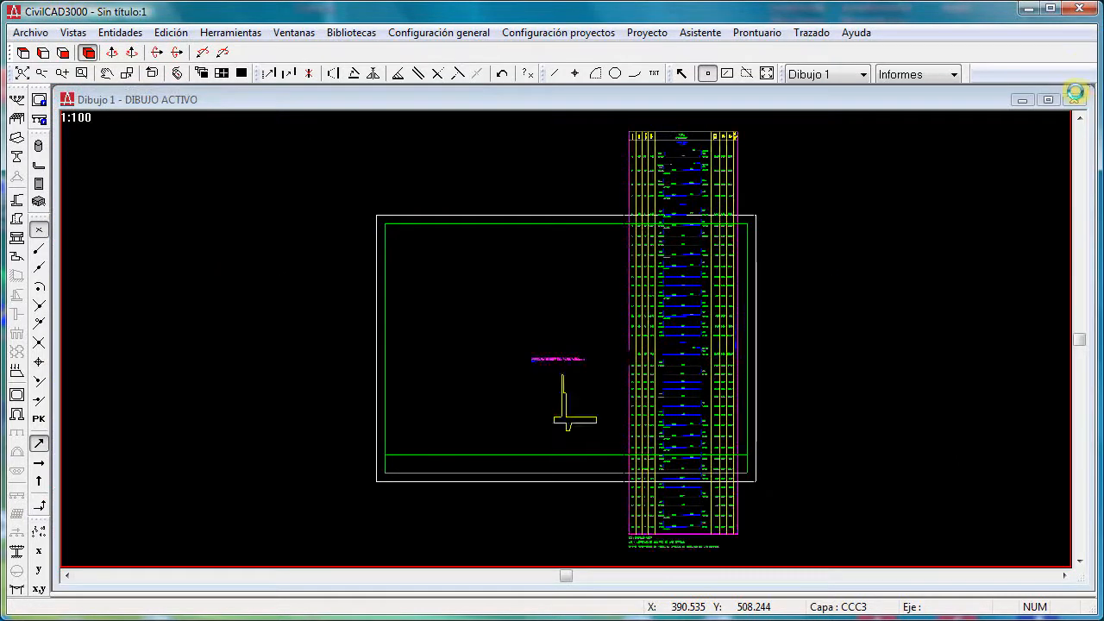
{"action": "left_click", "coordinate": [1073, 99]}
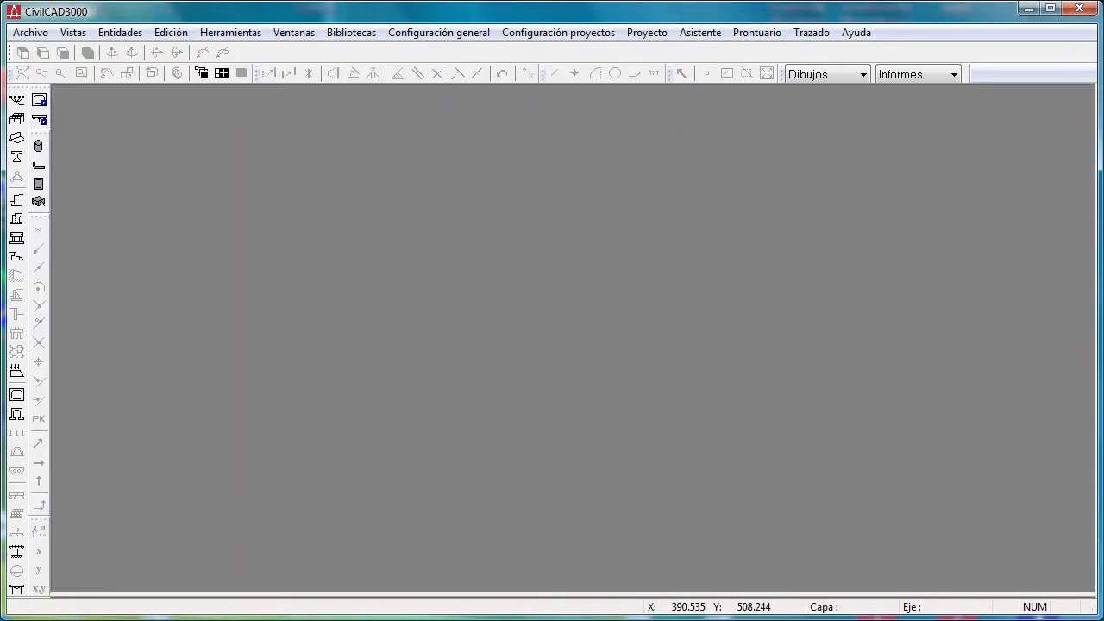
{"action": "left_click", "coordinate": [69, 620]}
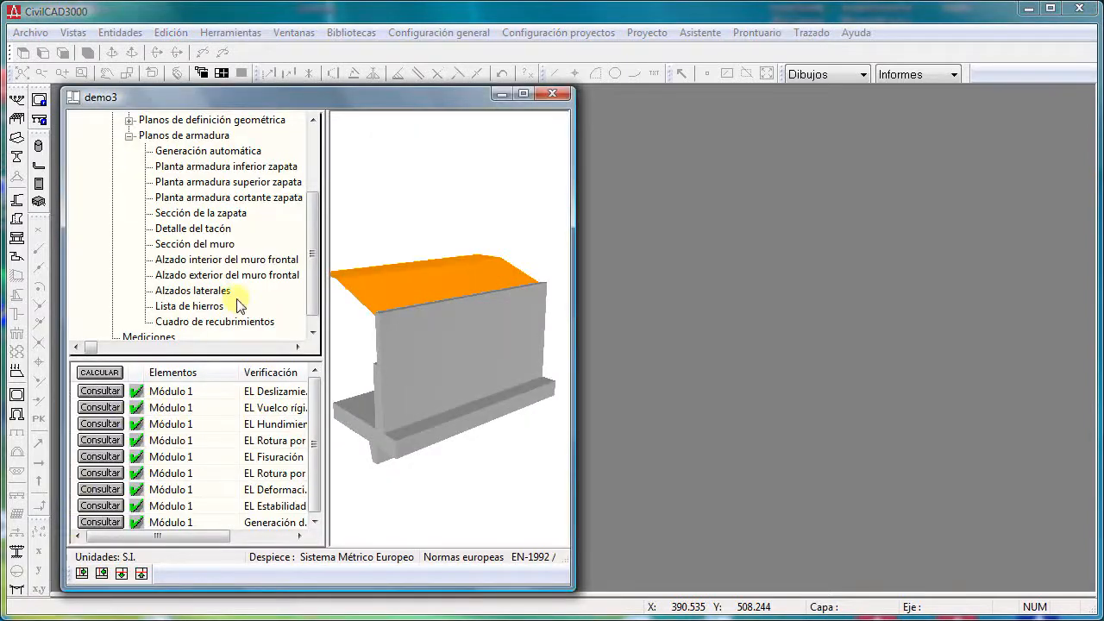
{"action": "left_click", "coordinate": [192, 258]}
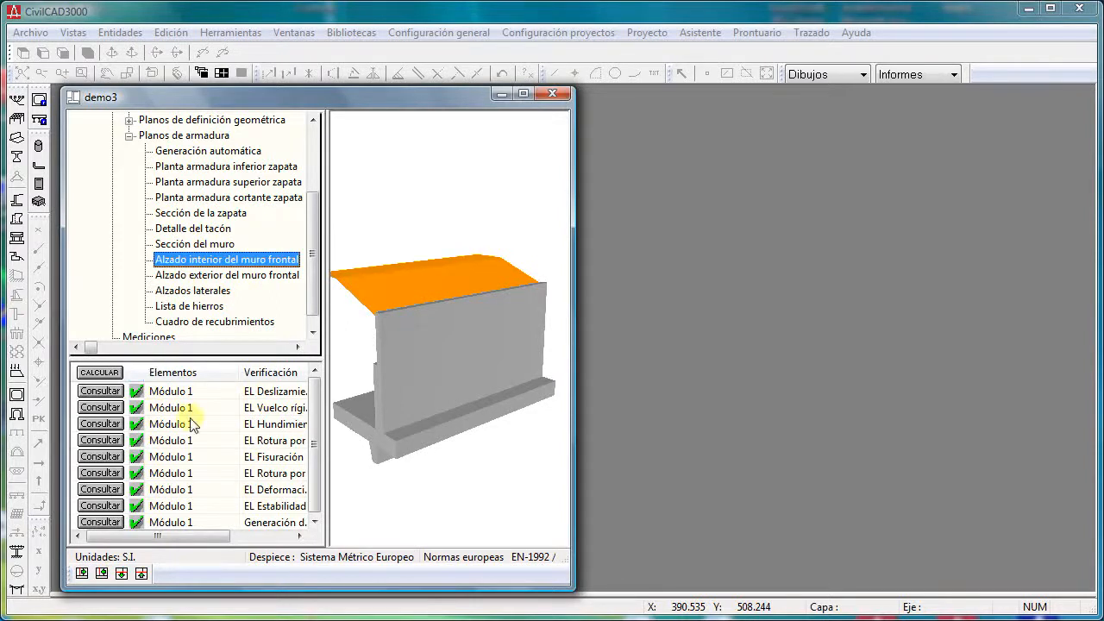
- Create the Gráfica 3D of the reinforcement from module 1's last check, with Apartado set to Todos and the structure geometry drawn
{"action": "left_click", "coordinate": [99, 522]}
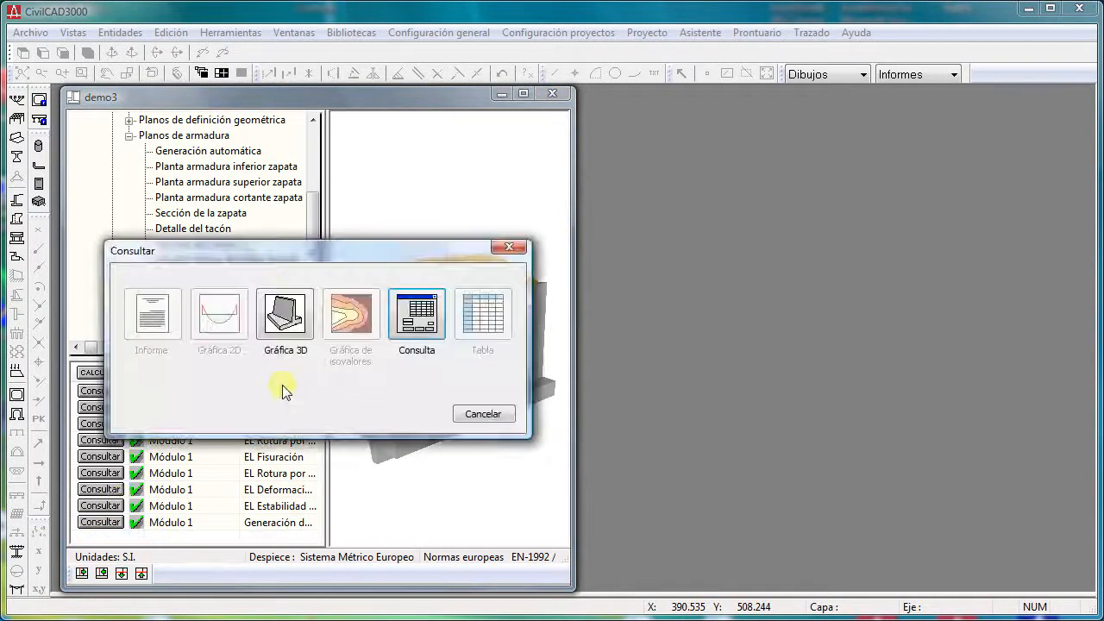
{"action": "left_click", "coordinate": [279, 314]}
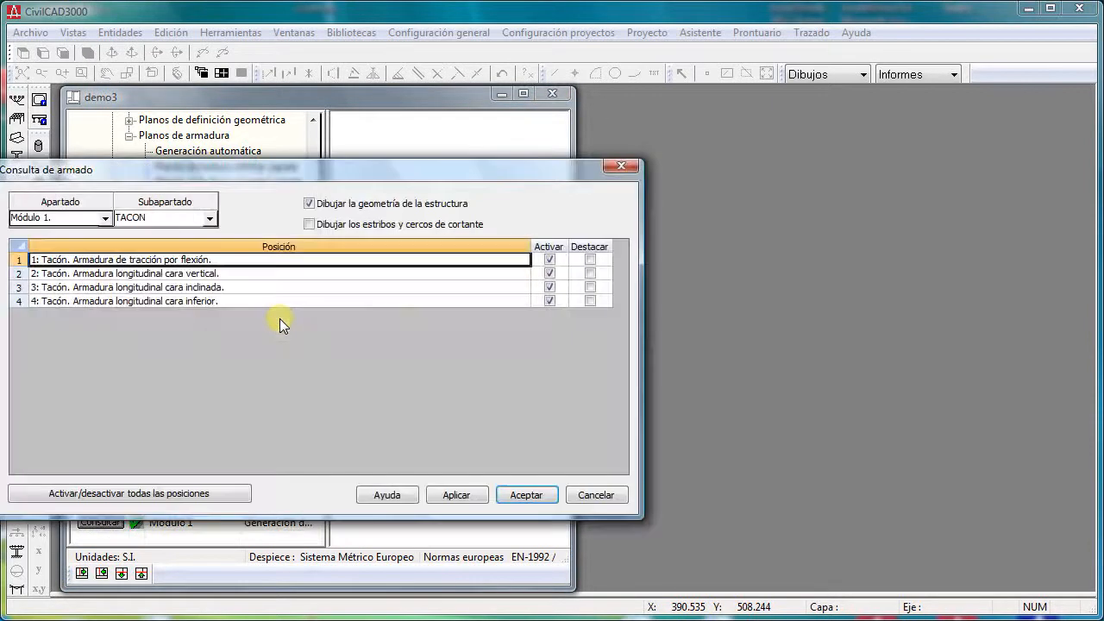
{"action": "left_click", "coordinate": [105, 218]}
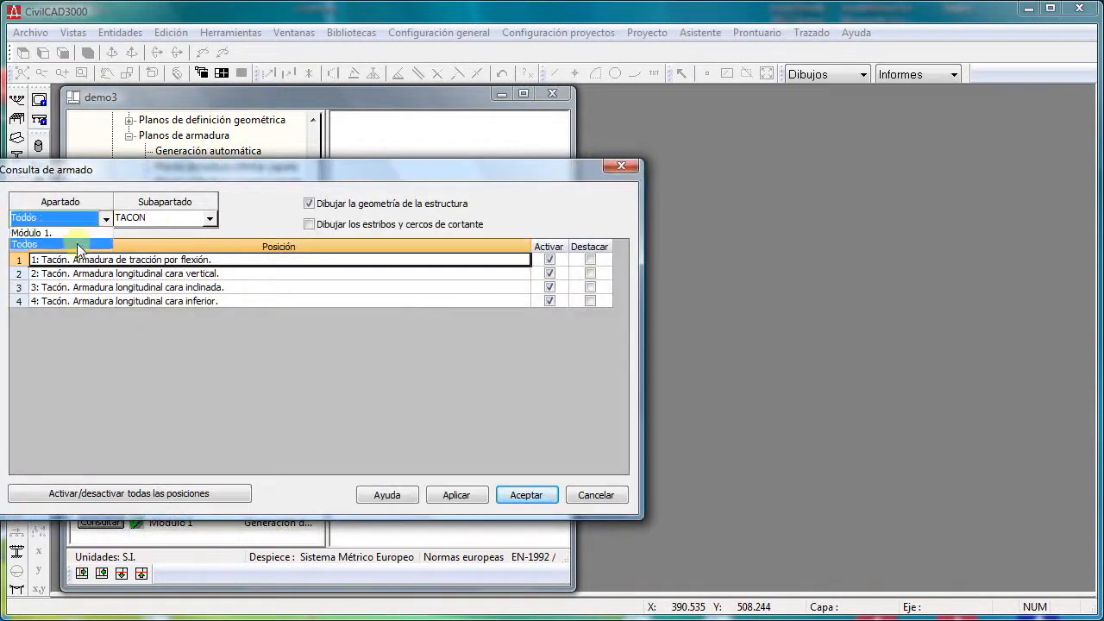
{"action": "left_click", "coordinate": [77, 243]}
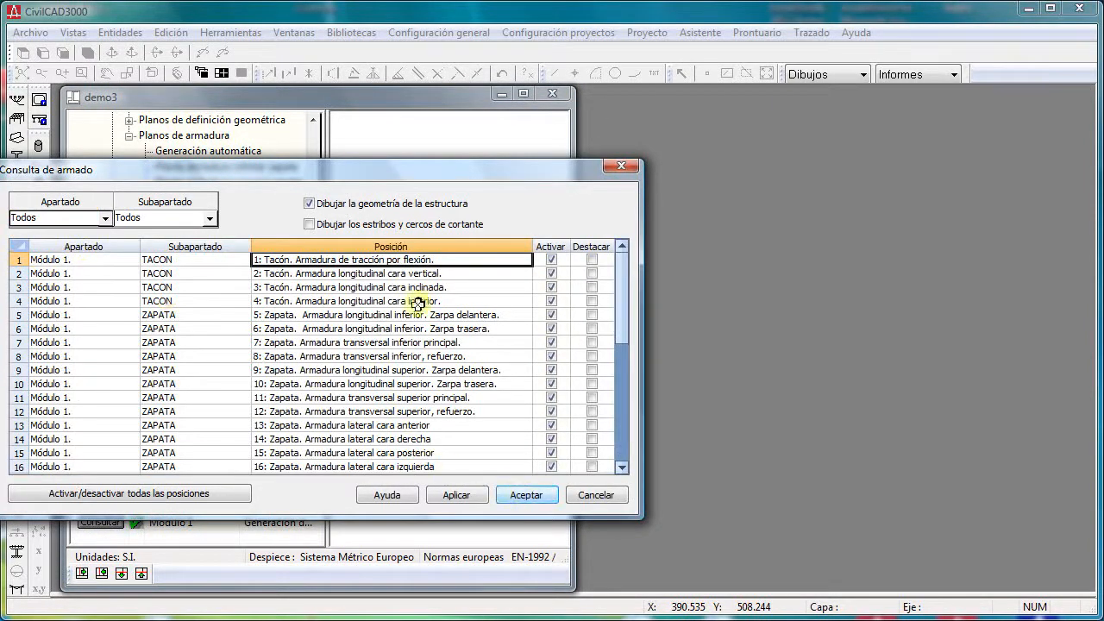
{"action": "left_click_drag", "start_coordinate": [393, 167], "coordinate": [434, 169]}
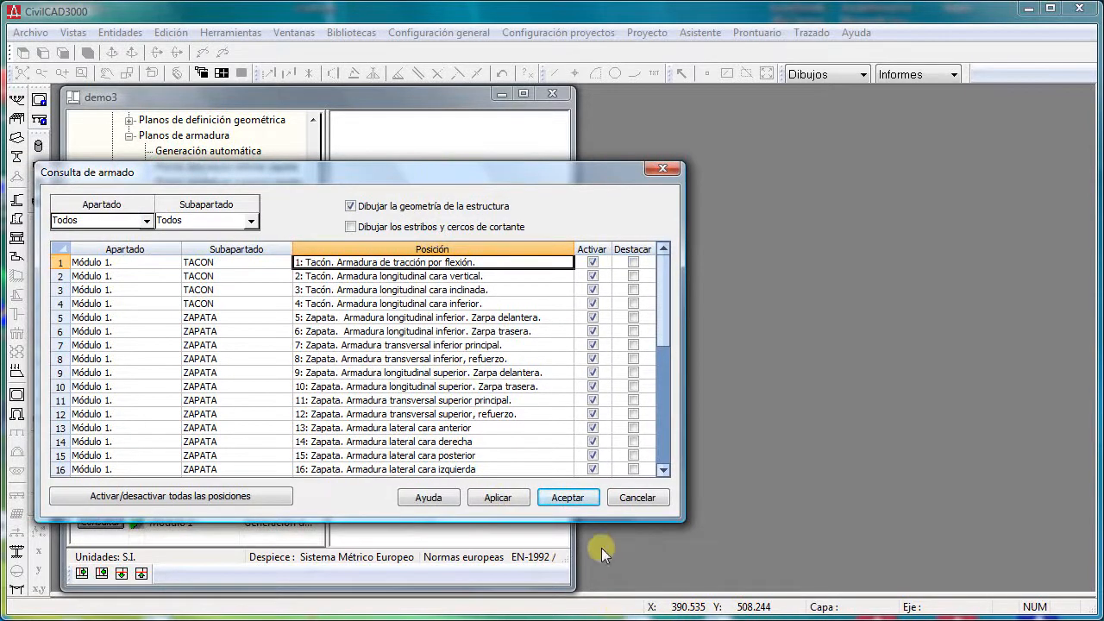
{"action": "left_click", "coordinate": [575, 500]}
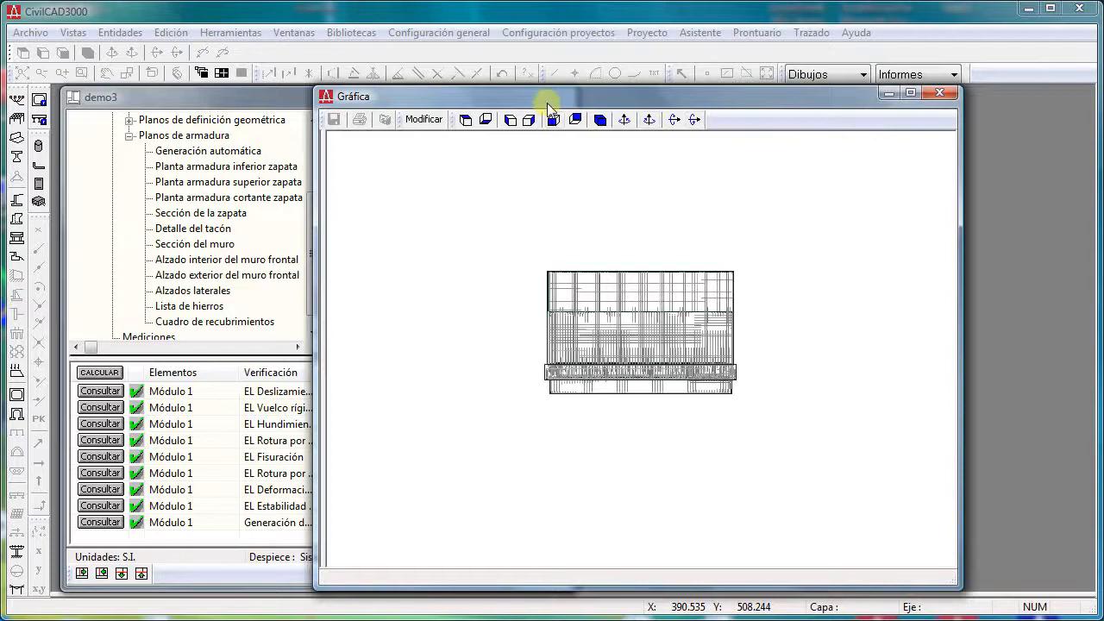
- Enlarge the 3D graph window and inspect the wall and footing reinforcement bars from several angles and up close
{"action": "mouse_move", "coordinate": [549, 96]}
{"action": "left_mouse_down"}
{"action": "mouse_move", "coordinate": [431, 85]}
{"action": "mouse_move", "coordinate": [278, 44]}
{"action": "left_mouse_up"}
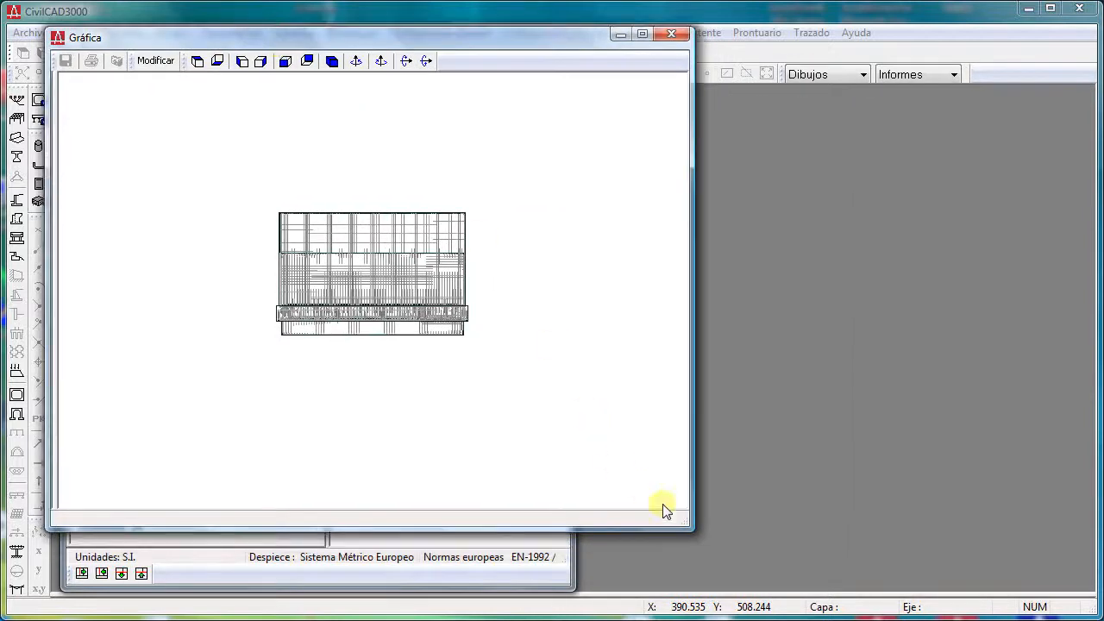
{"action": "mouse_move", "coordinate": [686, 528]}
{"action": "left_mouse_down"}
{"action": "mouse_move", "coordinate": [969, 584]}
{"action": "mouse_move", "coordinate": [1004, 602]}
{"action": "left_mouse_up"}
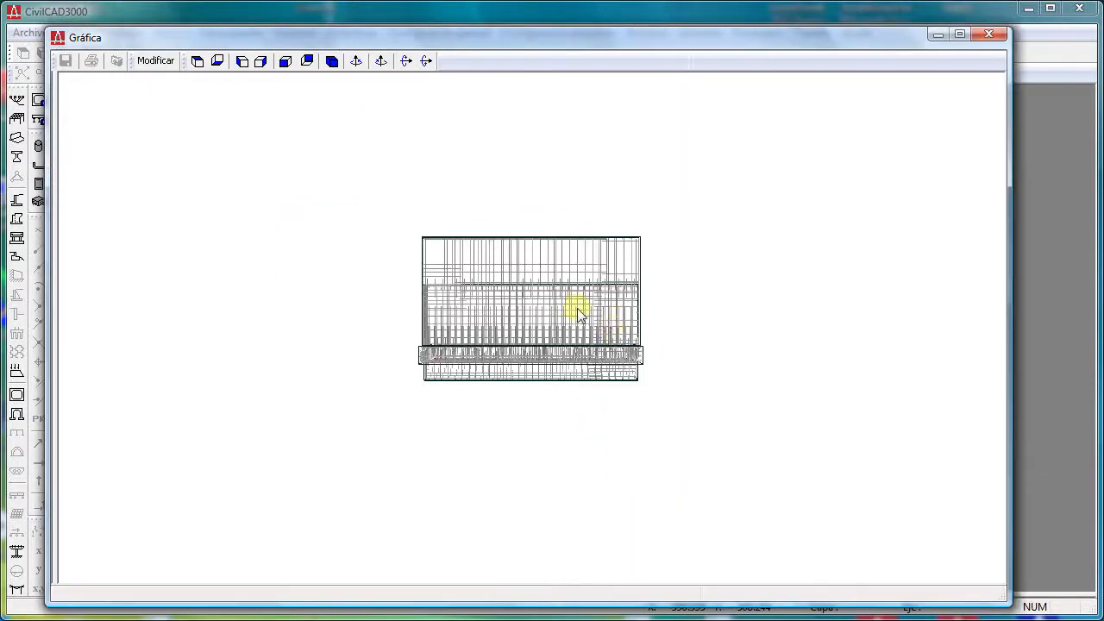
{"action": "left_click_drag", "start_coordinate": [682, 426], "coordinate": [684, 426]}
{"action": "scroll", "coordinate": [696, 359], "scroll_direction": "up", "scroll_amount": 4}
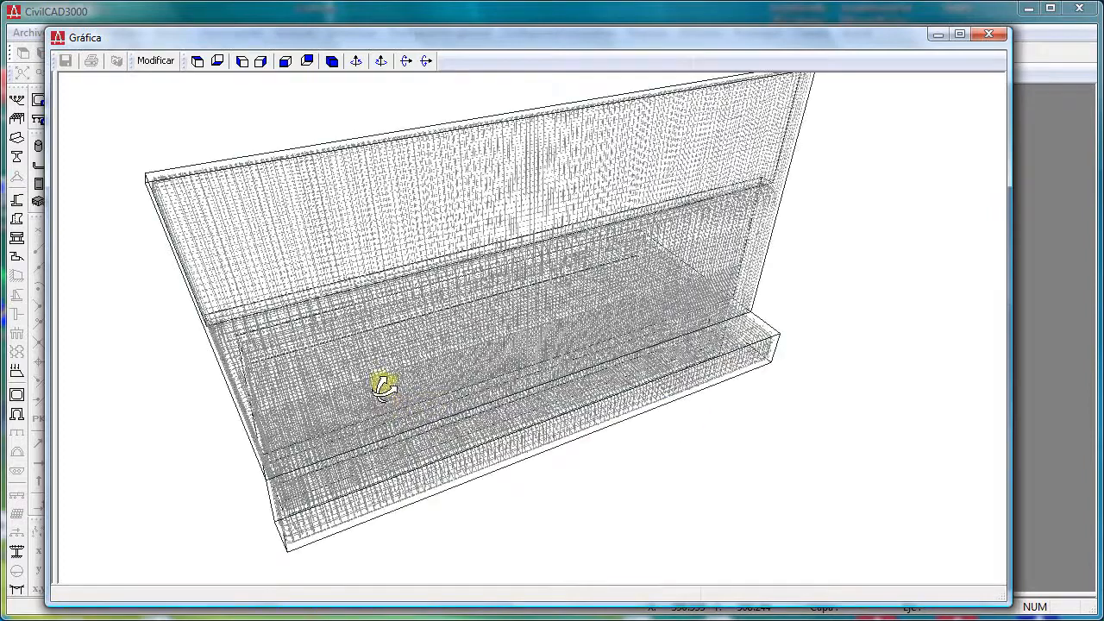
{"action": "left_click_drag", "start_coordinate": [461, 303], "coordinate": [460, 303]}
{"action": "scroll", "coordinate": [454, 338], "scroll_direction": "up", "scroll_amount": 3}
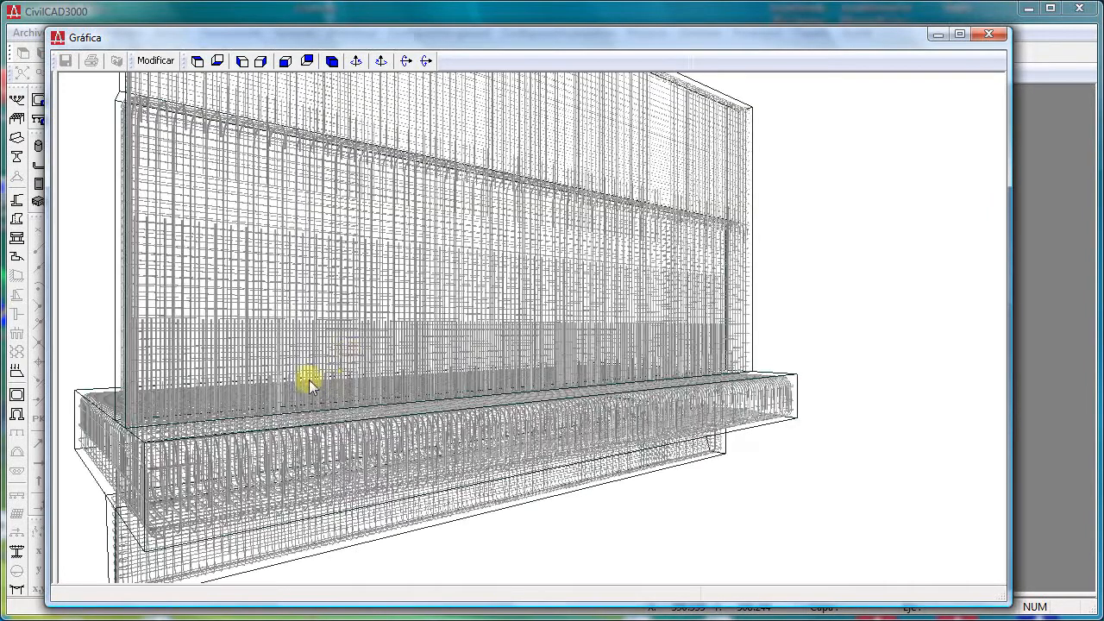
{"action": "left_click_drag", "start_coordinate": [310, 384], "coordinate": [483, 370]}
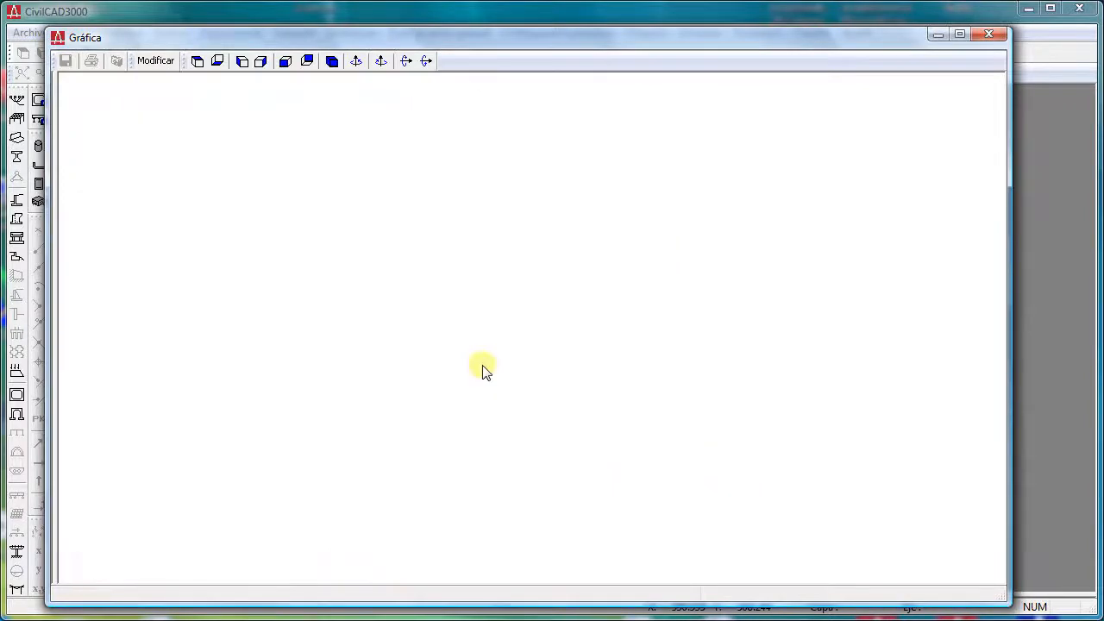
{"action": "mouse_move", "coordinate": [547, 395]}
{"action": "left_mouse_down"}
{"action": "mouse_move", "coordinate": [501, 333]}
{"action": "mouse_move", "coordinate": [535, 399]}
{"action": "mouse_move", "coordinate": [557, 381]}
{"action": "left_mouse_up"}
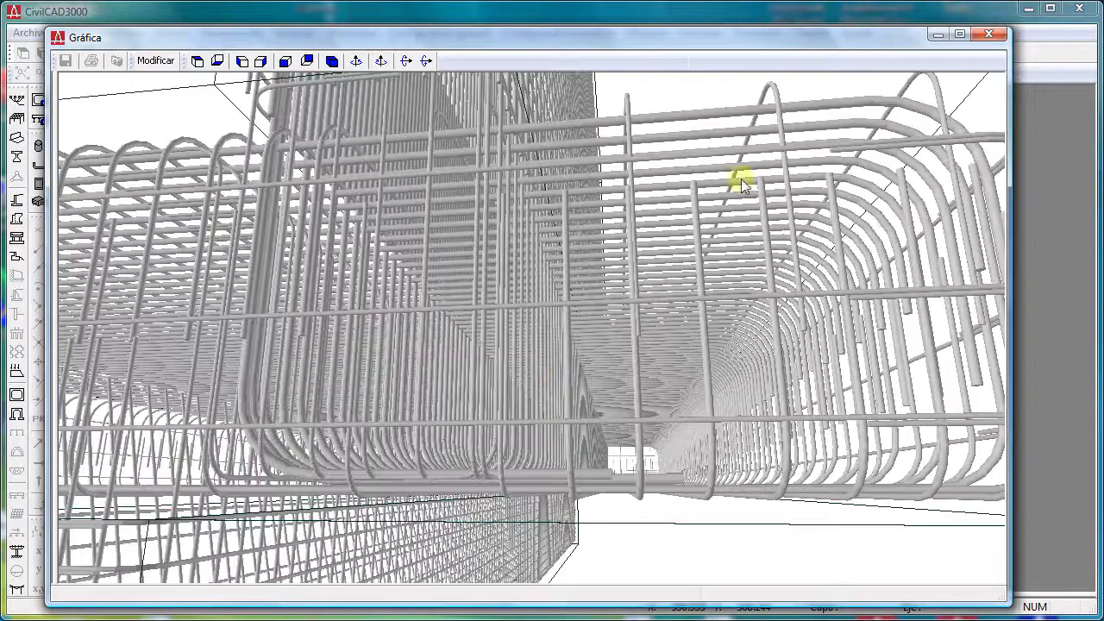
- Close the 3D reinforcement graph and the demo3 wall project
{"action": "left_click", "coordinate": [985, 33]}
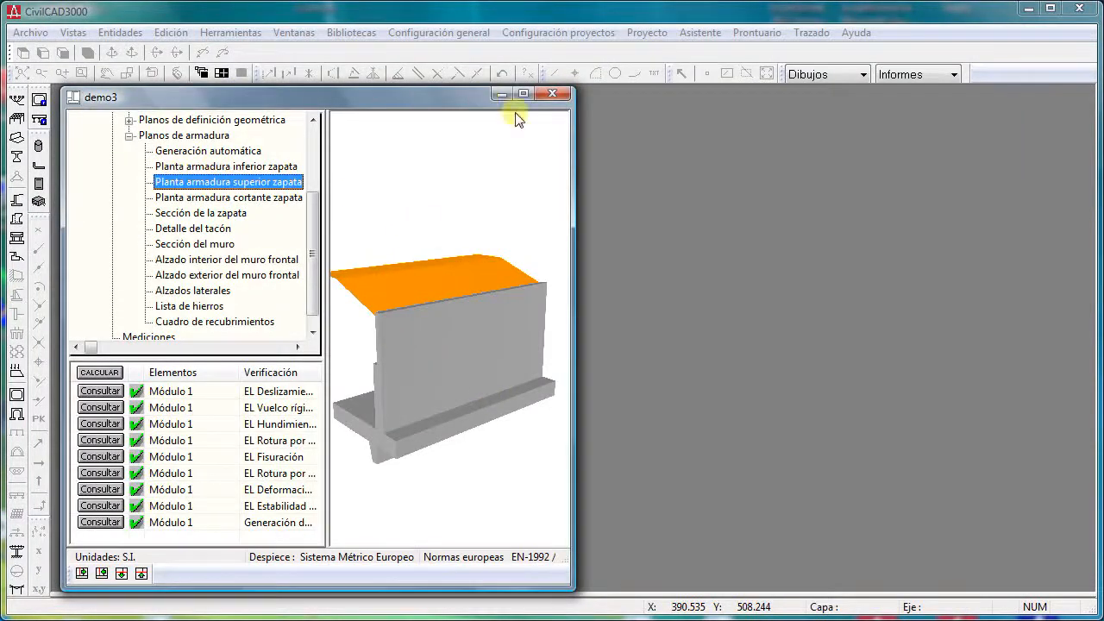
{"action": "left_click", "coordinate": [550, 93]}
{"action": "left_click", "coordinate": [587, 368]}
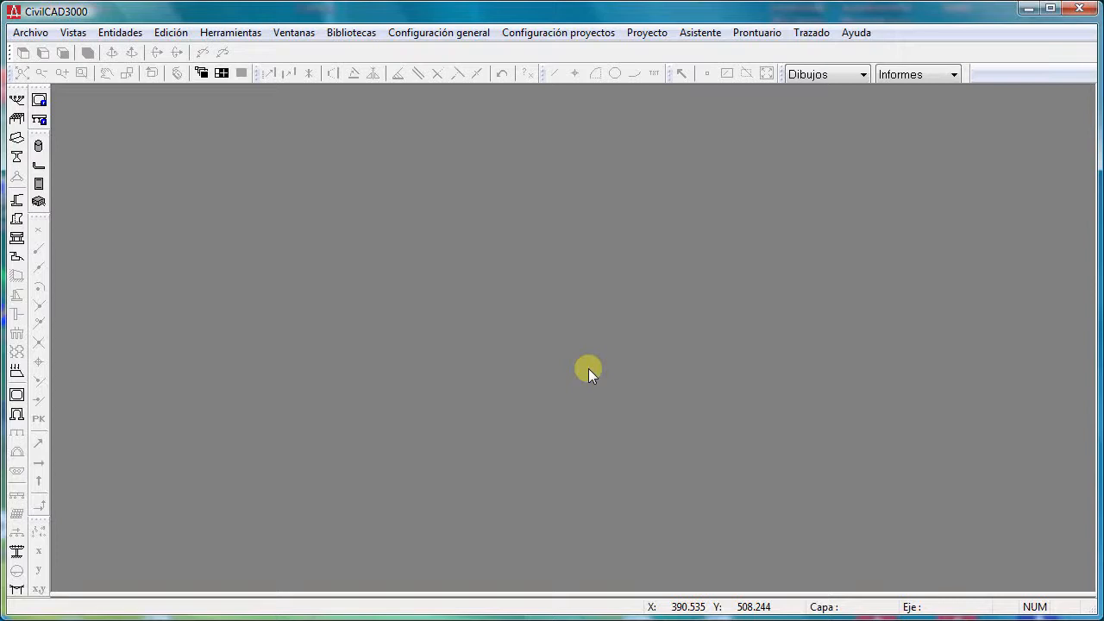
- Review the program's language settings (Idioma) and the projects' Sistema de unidades, accepting both dialogs
{"action": "left_click", "coordinate": [546, 32]}
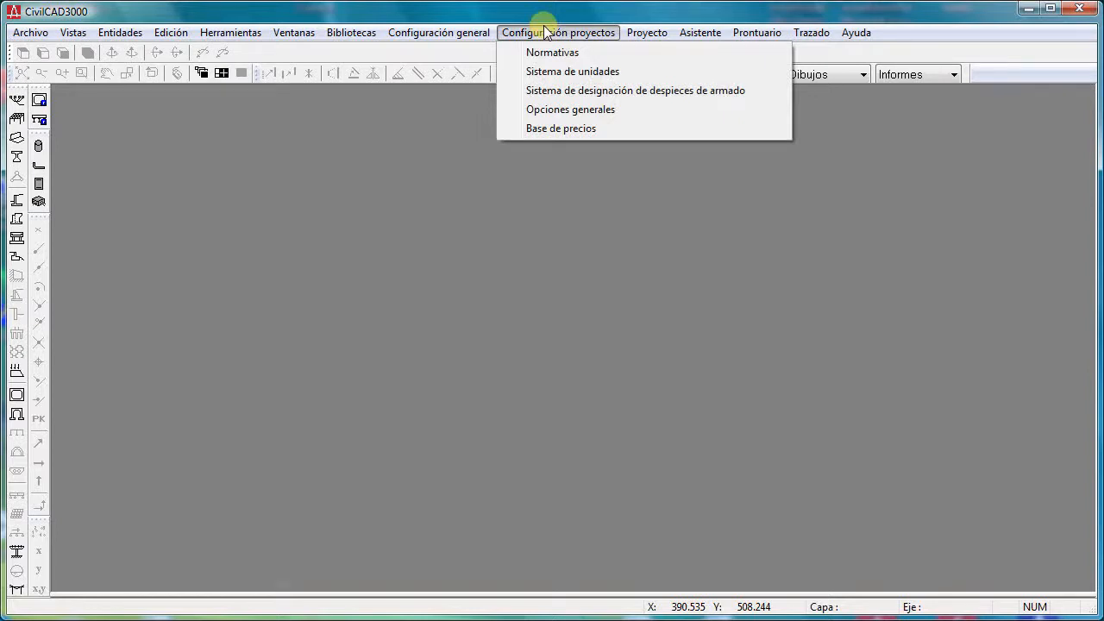
{"action": "left_click", "coordinate": [417, 51]}
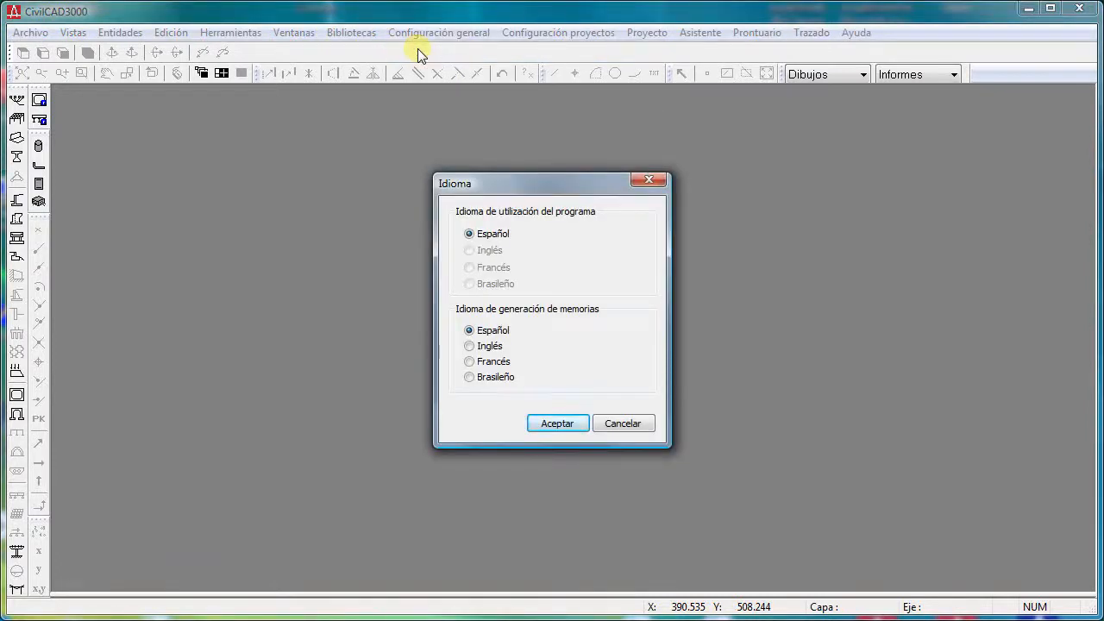
{"action": "key", "text": "Return"}
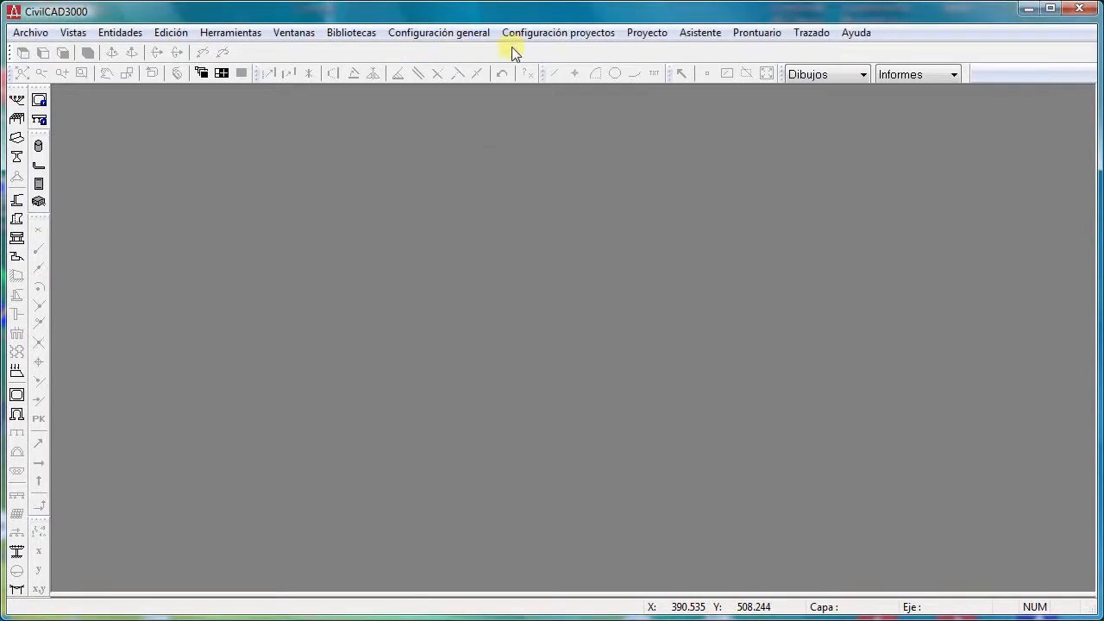
{"action": "left_click", "coordinate": [514, 33]}
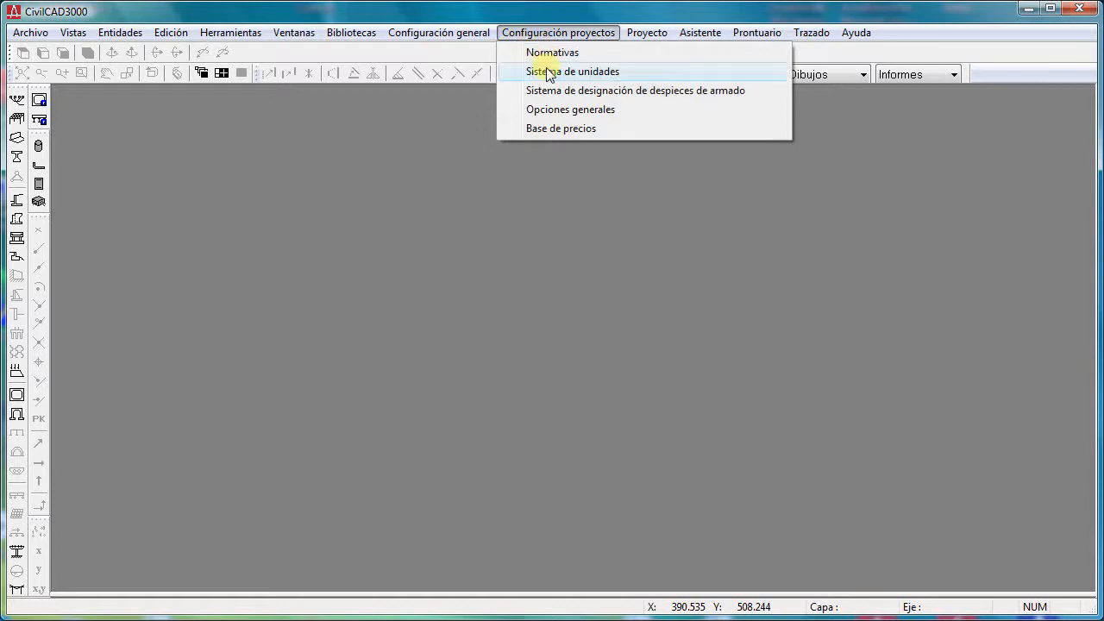
{"action": "left_click", "coordinate": [535, 72]}
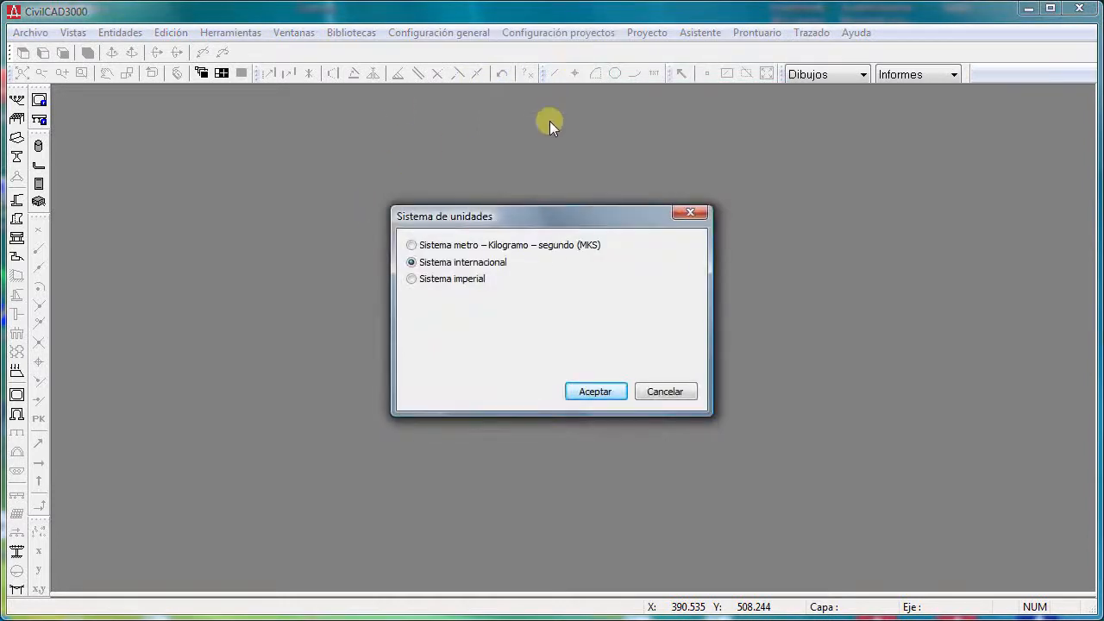
{"action": "key", "text": "Return"}
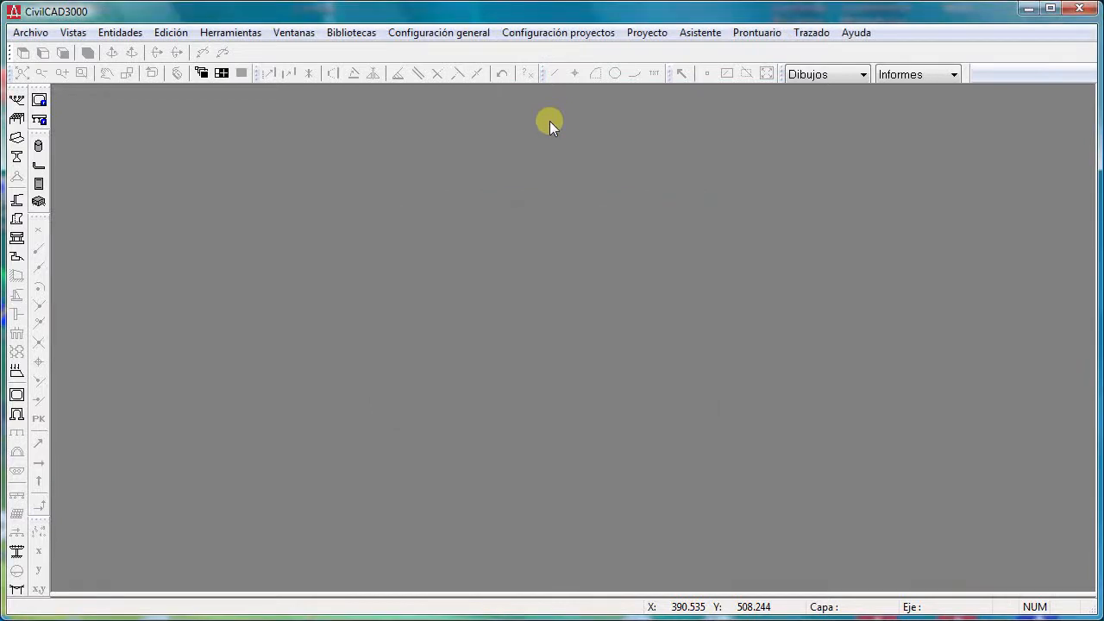
- Look through the available systems for designating reinforcement schedules (despieces de armado) and accept Sistema Métrico Europeo
{"action": "left_click", "coordinate": [511, 32]}
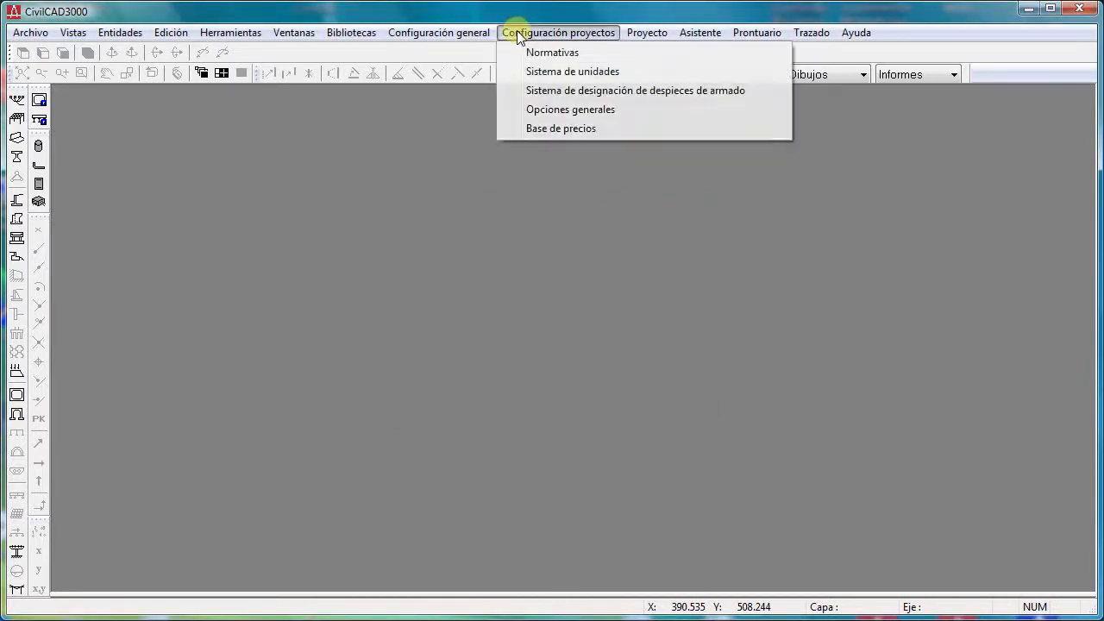
{"action": "left_click", "coordinate": [551, 92]}
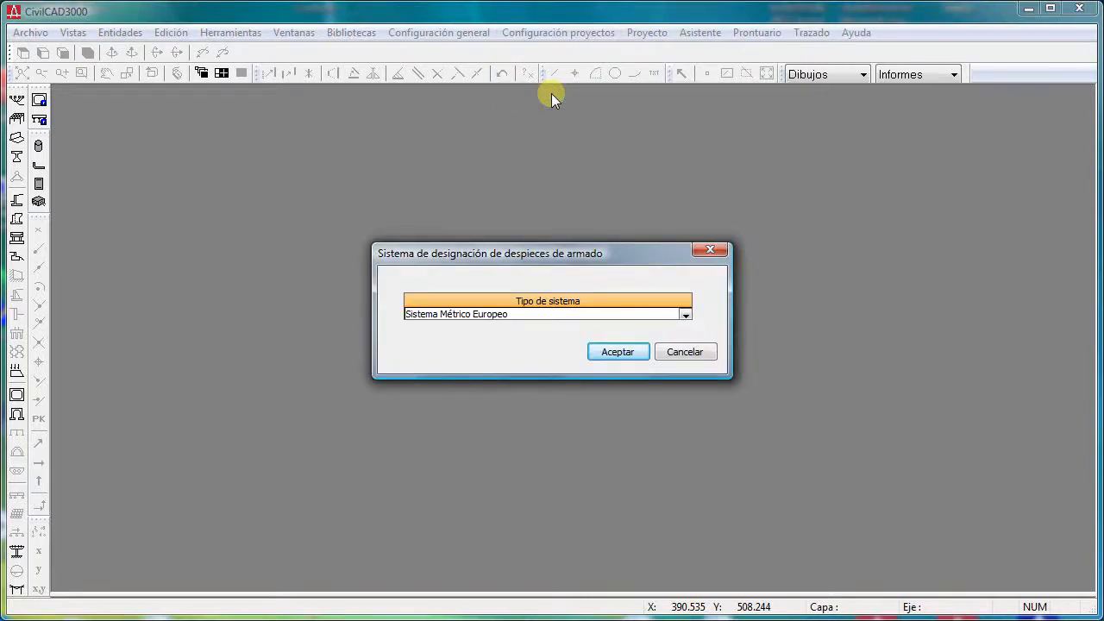
{"action": "left_click", "coordinate": [685, 315]}
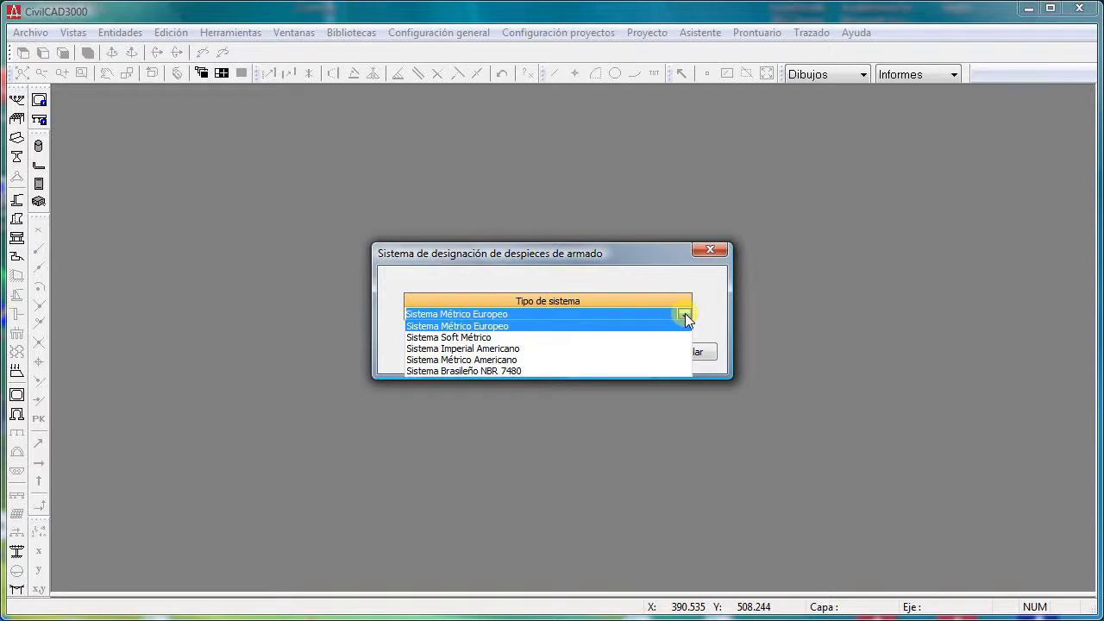
{"action": "left_click", "coordinate": [684, 315]}
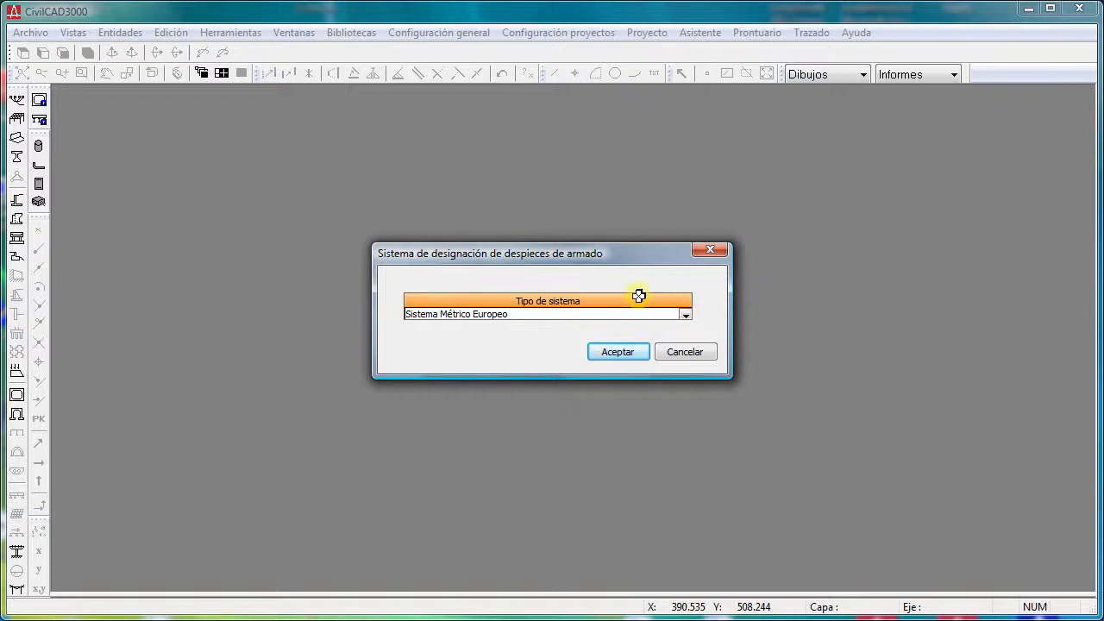
{"action": "key", "text": "Return"}
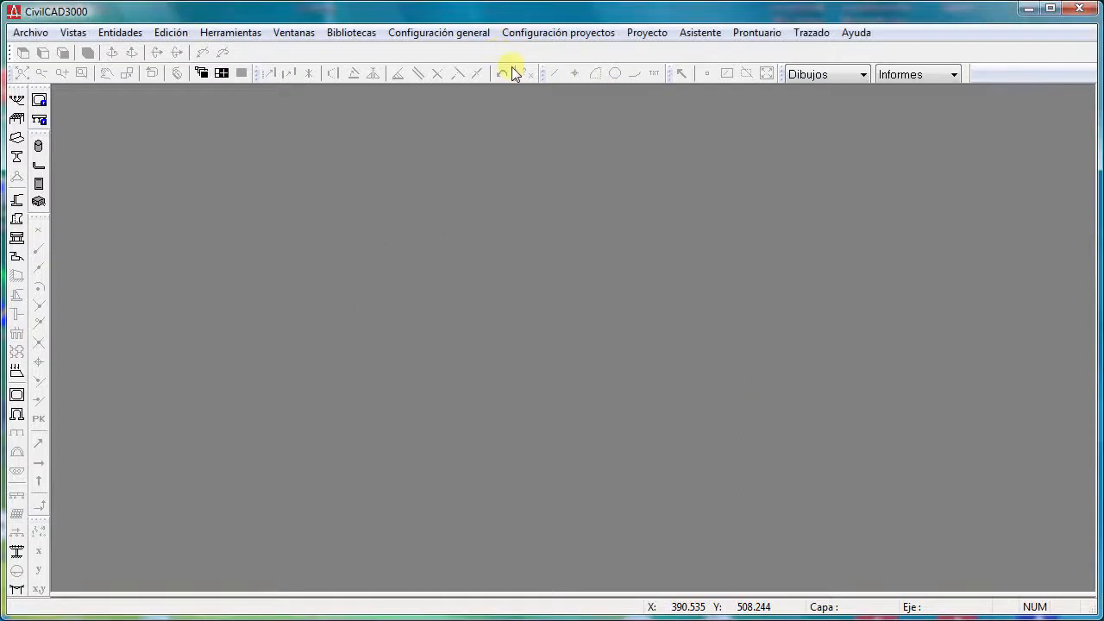
- Review the Normativas de cálculo available for projects and accept the Spanish standards
{"action": "left_click", "coordinate": [444, 37]}
{"action": "left_click", "coordinate": [554, 51]}
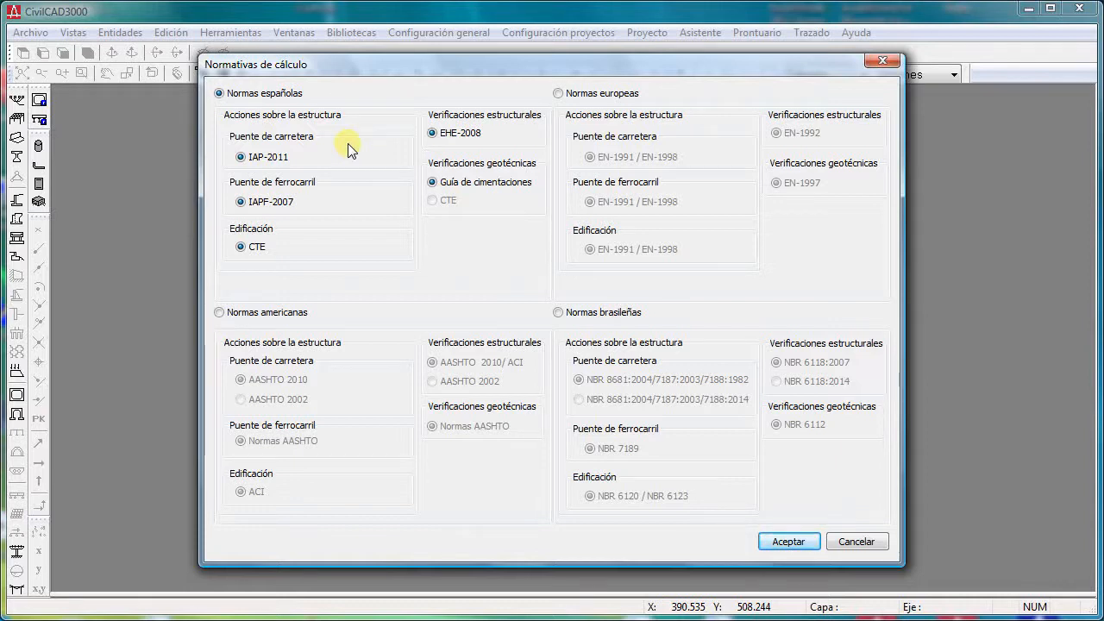
{"action": "key", "text": "Return"}
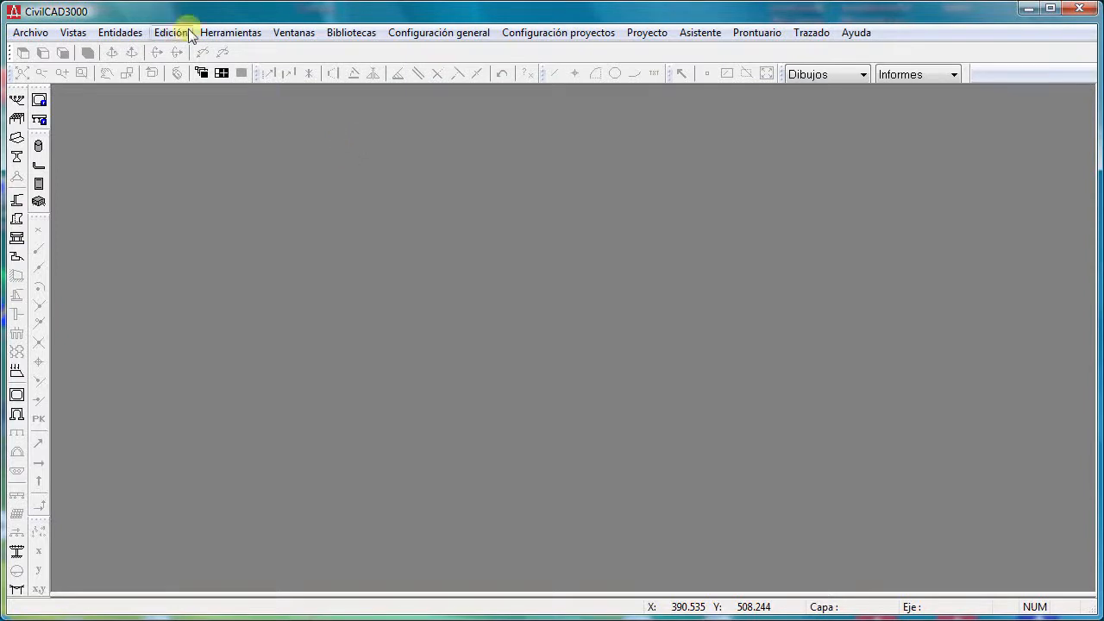
- Inspect the bar definitions, spacings and lengths in the Despieces library, and leave it without saving
{"action": "left_click", "coordinate": [291, 32]}
{"action": "left_click", "coordinate": [388, 53]}
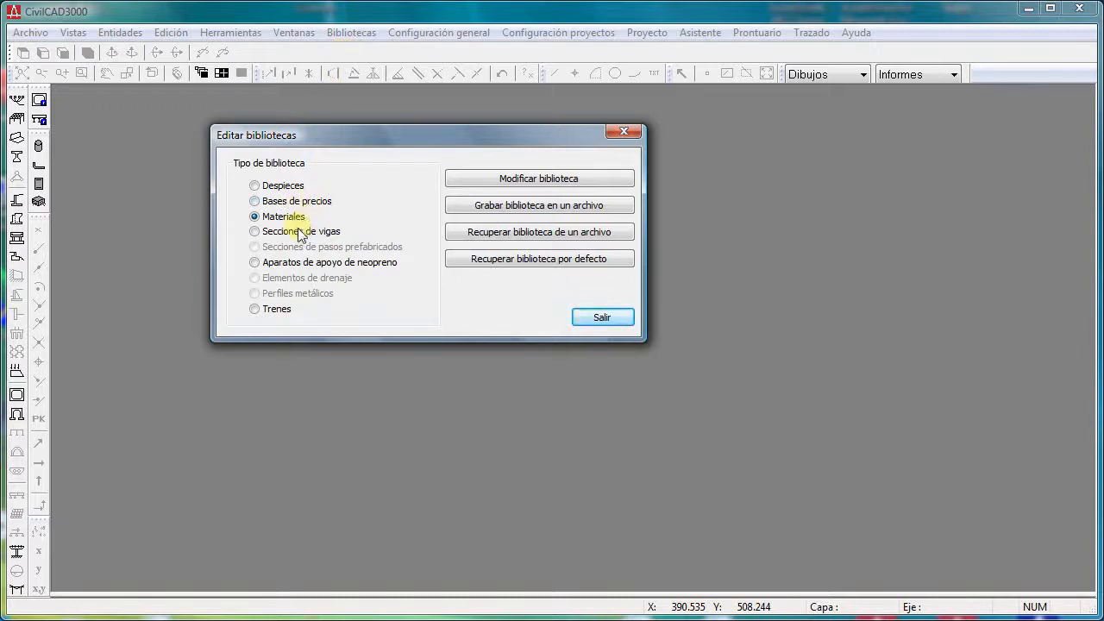
{"action": "left_click", "coordinate": [283, 188]}
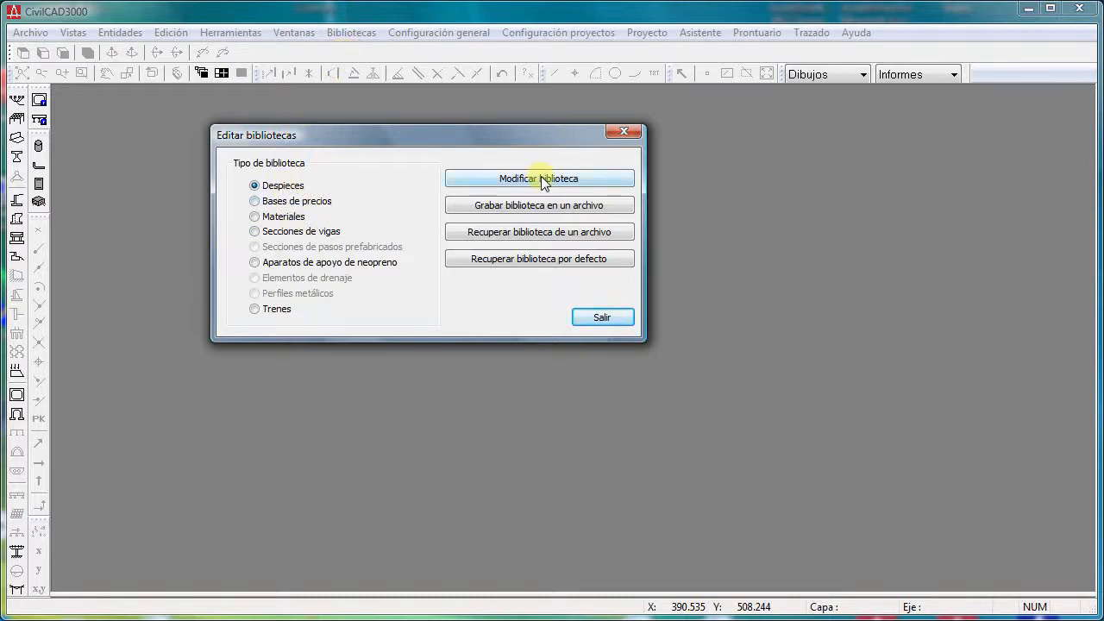
{"action": "left_click", "coordinate": [540, 178]}
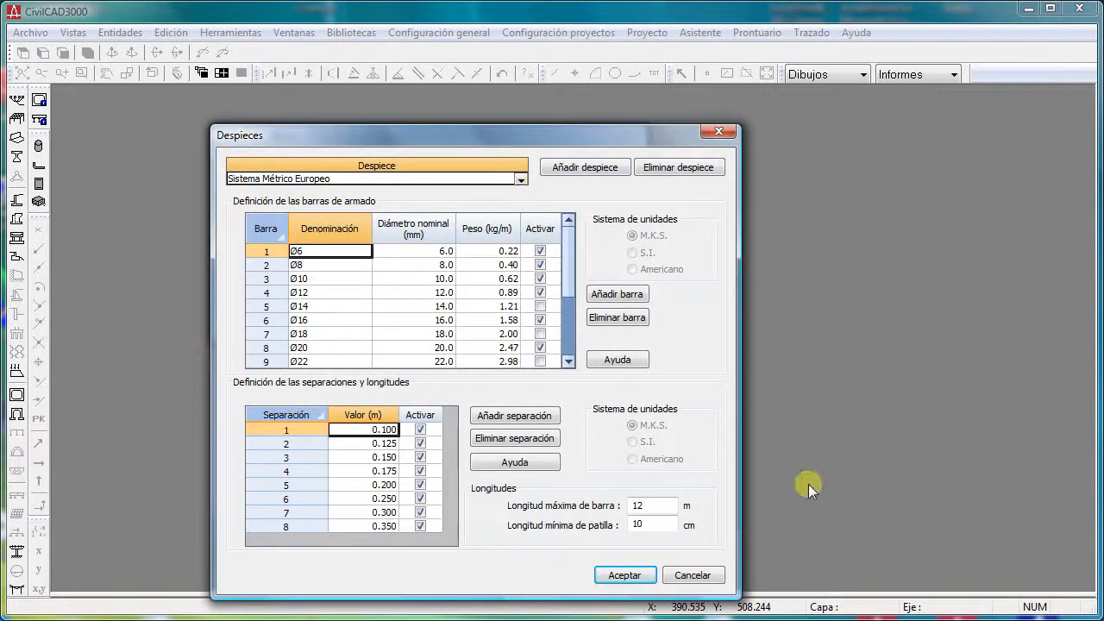
{"action": "left_click", "coordinate": [709, 576]}
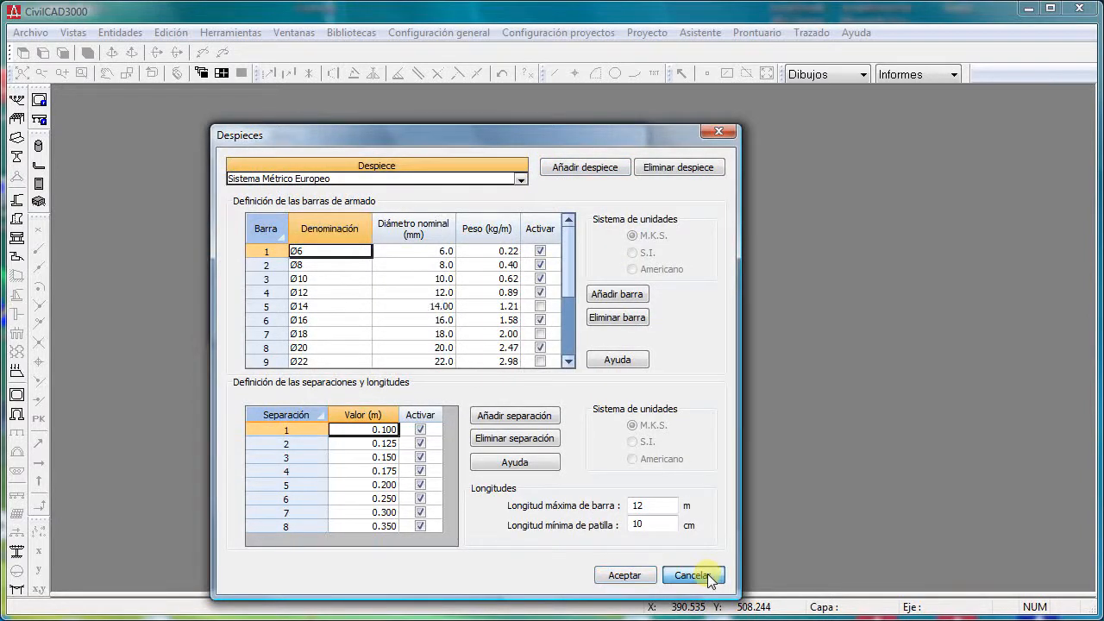
{"action": "left_click", "coordinate": [709, 576]}
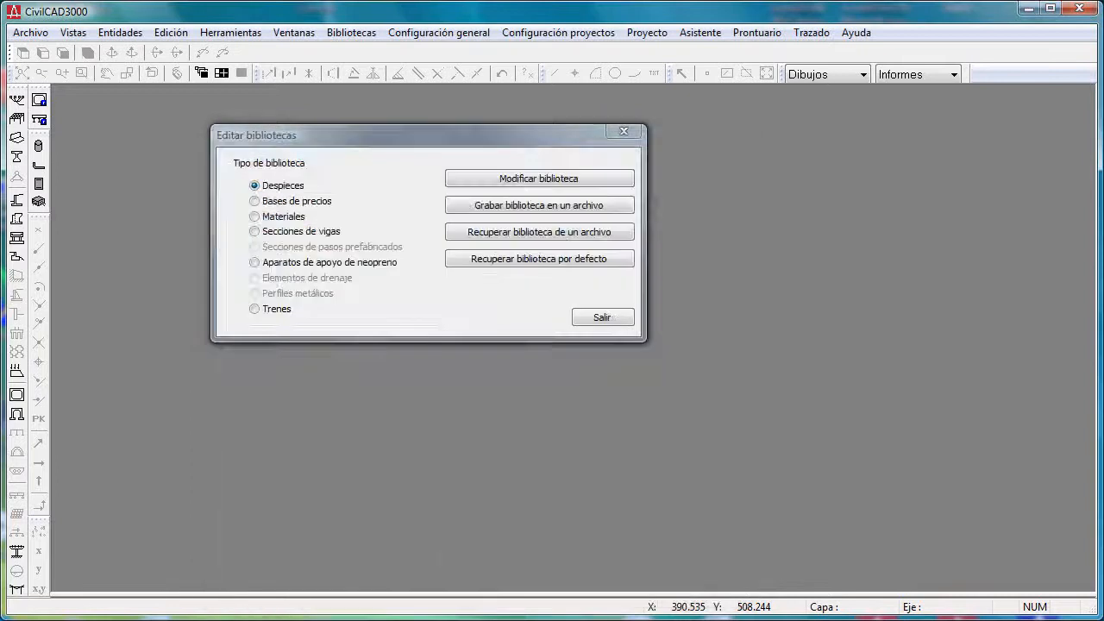
- Open the Materiales library for modification and choose the reinforced concrete HA-30 under Normativas españolas
{"action": "left_click", "coordinate": [277, 216]}
{"action": "left_click", "coordinate": [507, 177]}
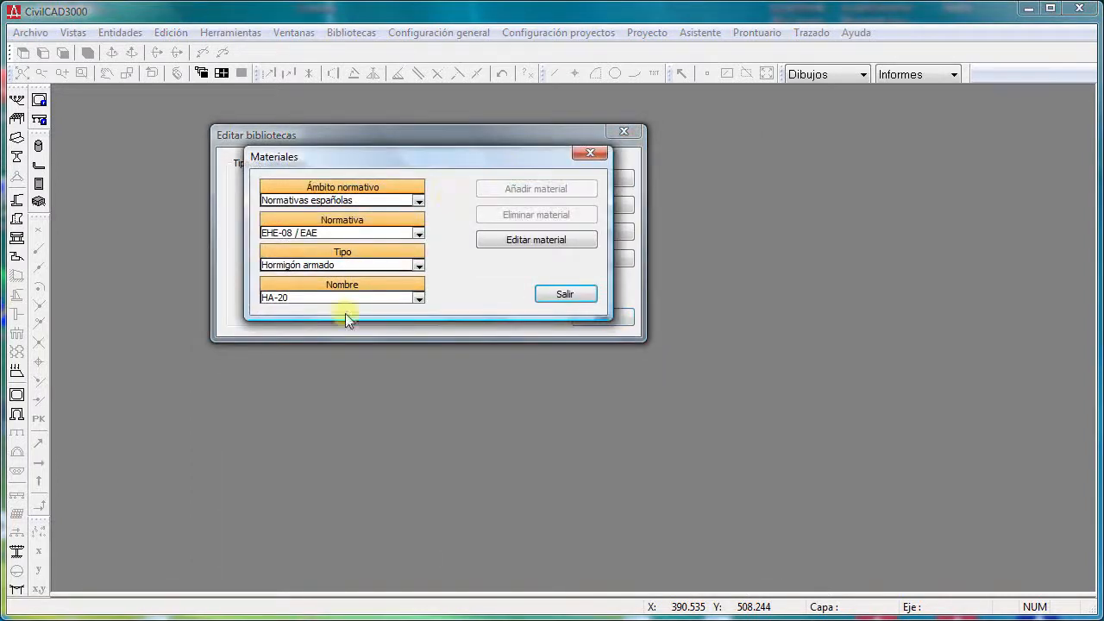
{"action": "left_click", "coordinate": [418, 298]}
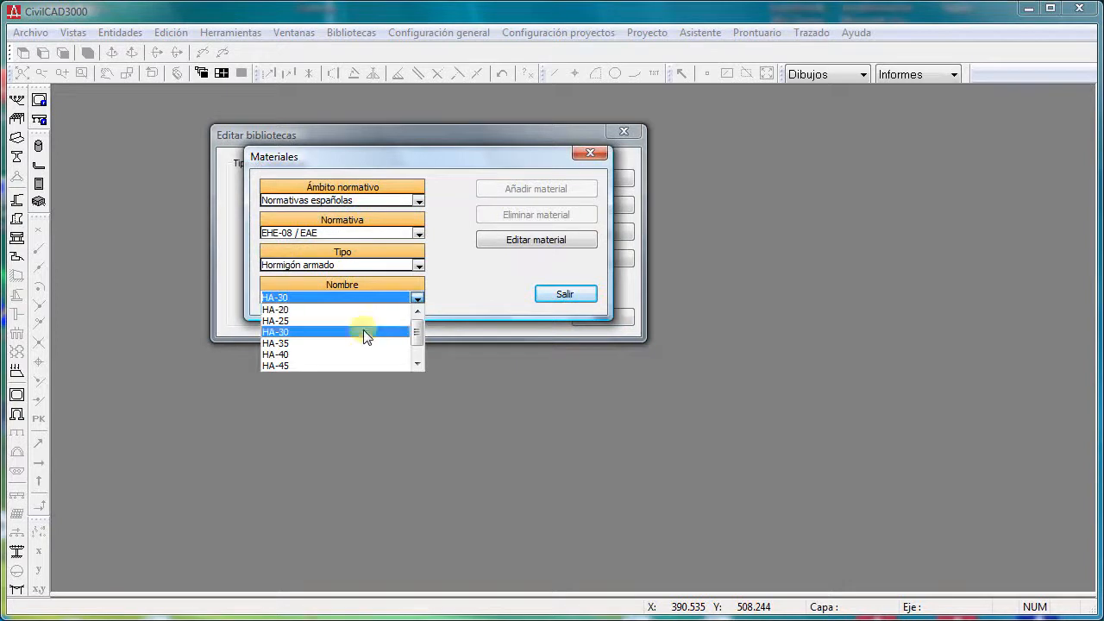
{"action": "left_click", "coordinate": [366, 332]}
- View the material data of structural concrete C35/45 under Normativas europeas, and close the Materiales library
{"action": "left_click", "coordinate": [418, 201]}
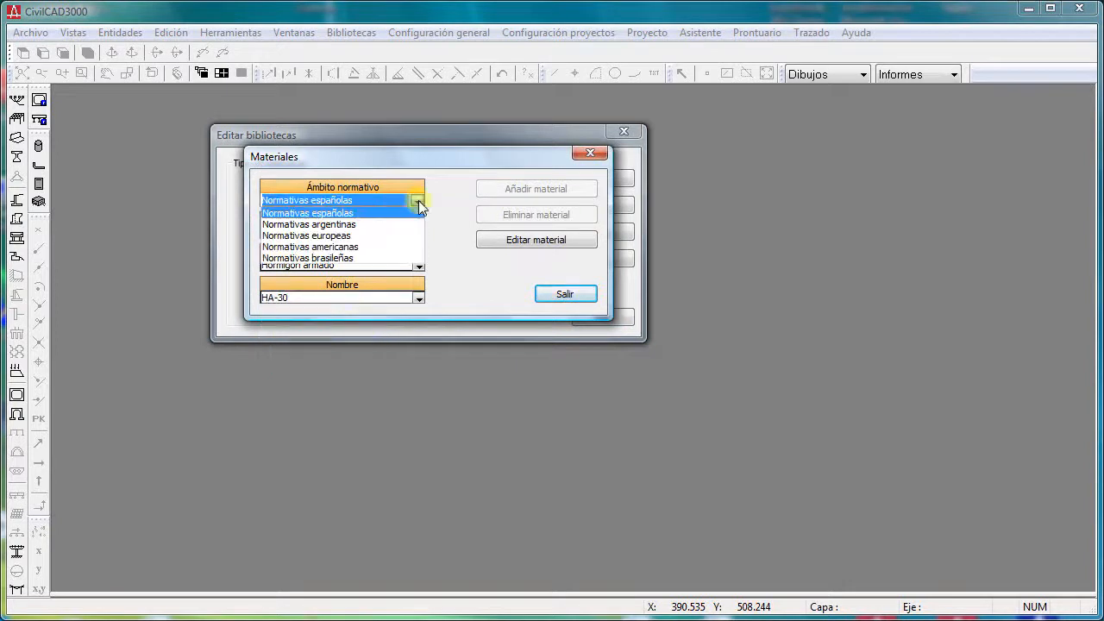
{"action": "left_click", "coordinate": [367, 236]}
{"action": "left_click", "coordinate": [417, 297]}
{"action": "left_click", "coordinate": [363, 343]}
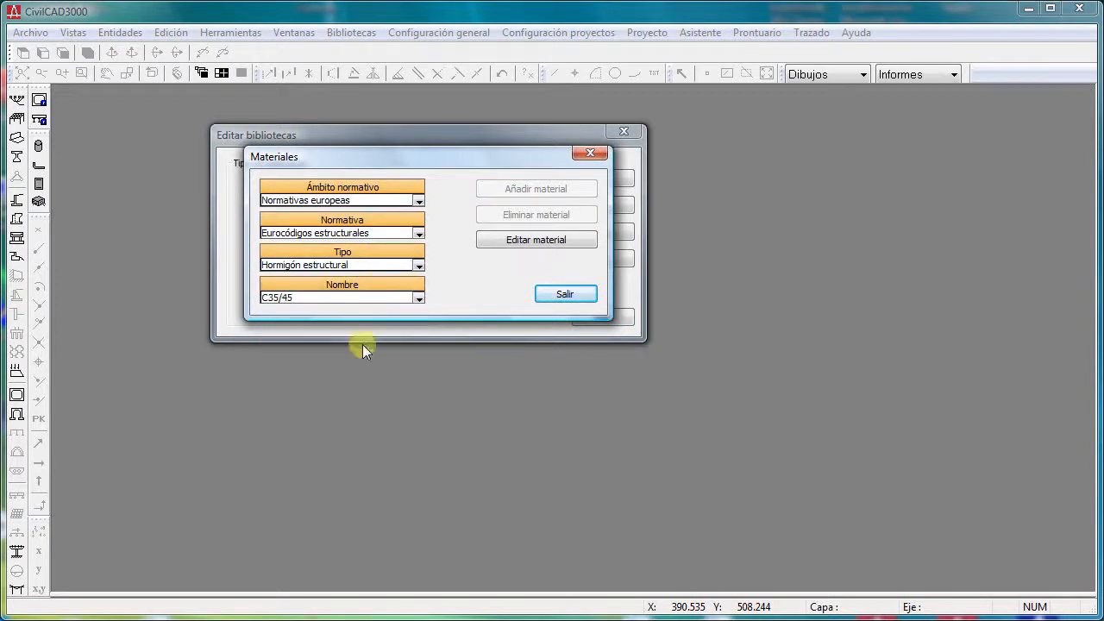
{"action": "left_click", "coordinate": [495, 239]}
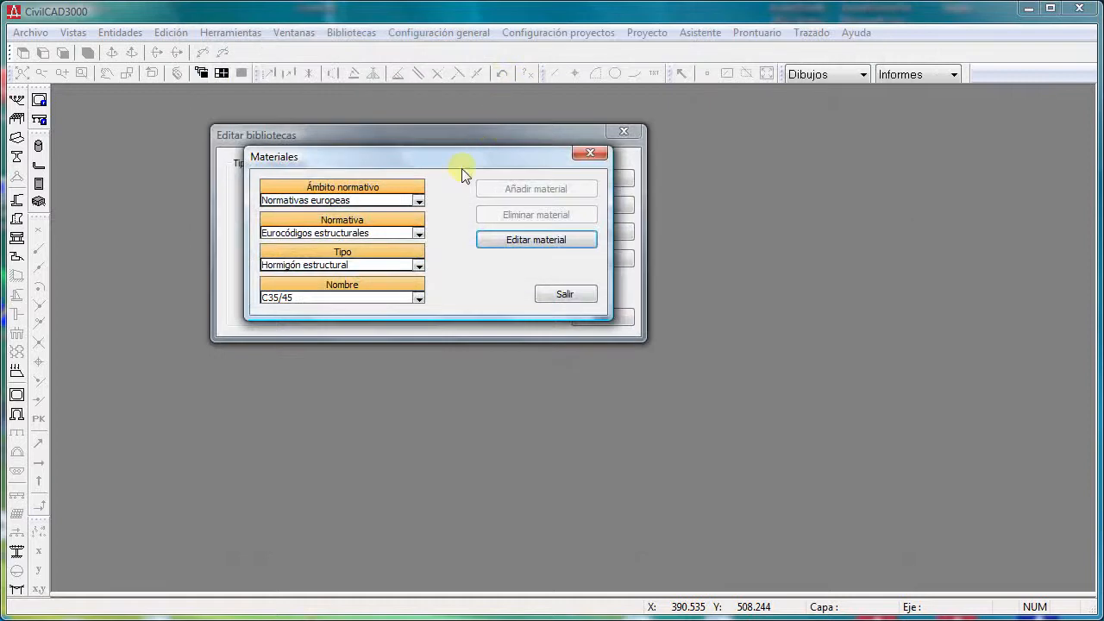
{"action": "key", "text": "Escape"}
- Open the Secciones de vigas library and view the section contour of the Doble T beam DT-PRE-60-100-A
{"action": "left_click", "coordinate": [313, 232]}
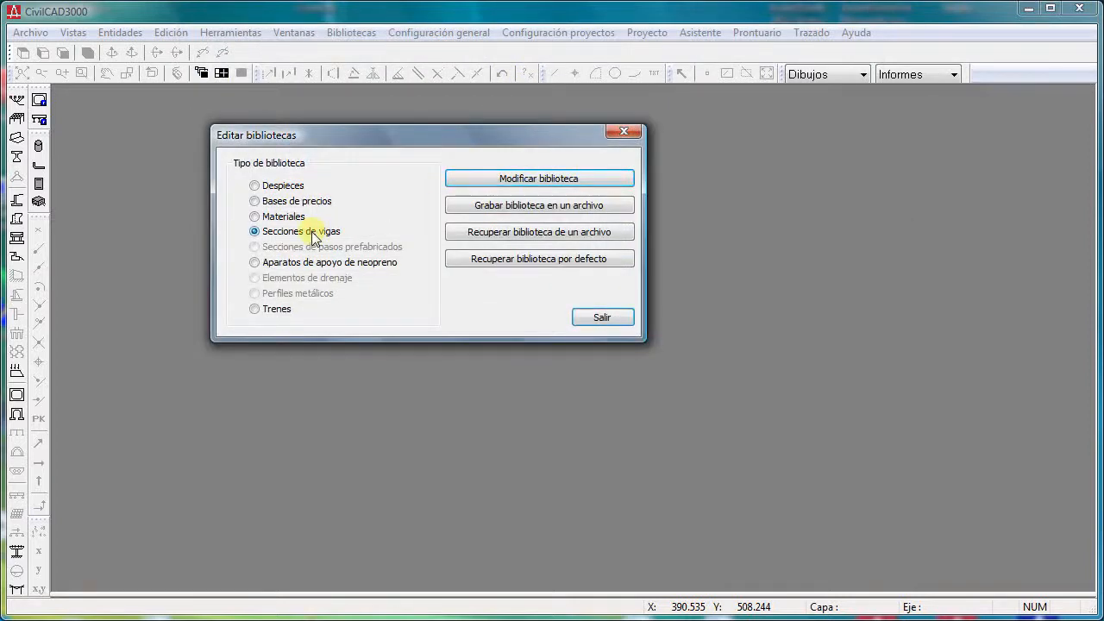
{"action": "left_click", "coordinate": [475, 179]}
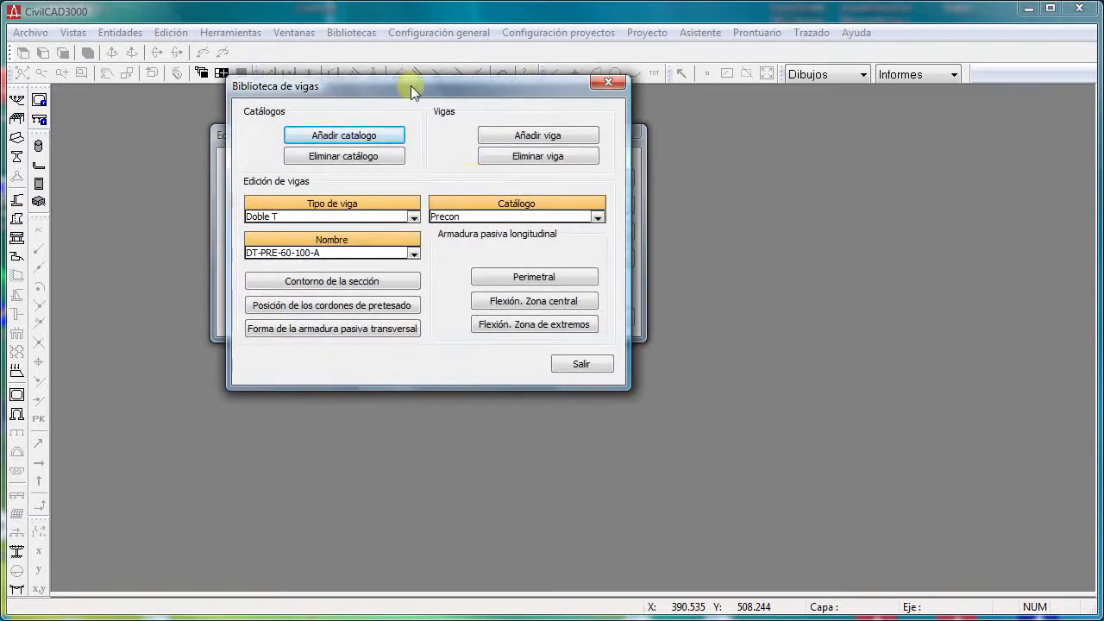
{"action": "left_click_drag", "start_coordinate": [411, 86], "coordinate": [424, 152]}
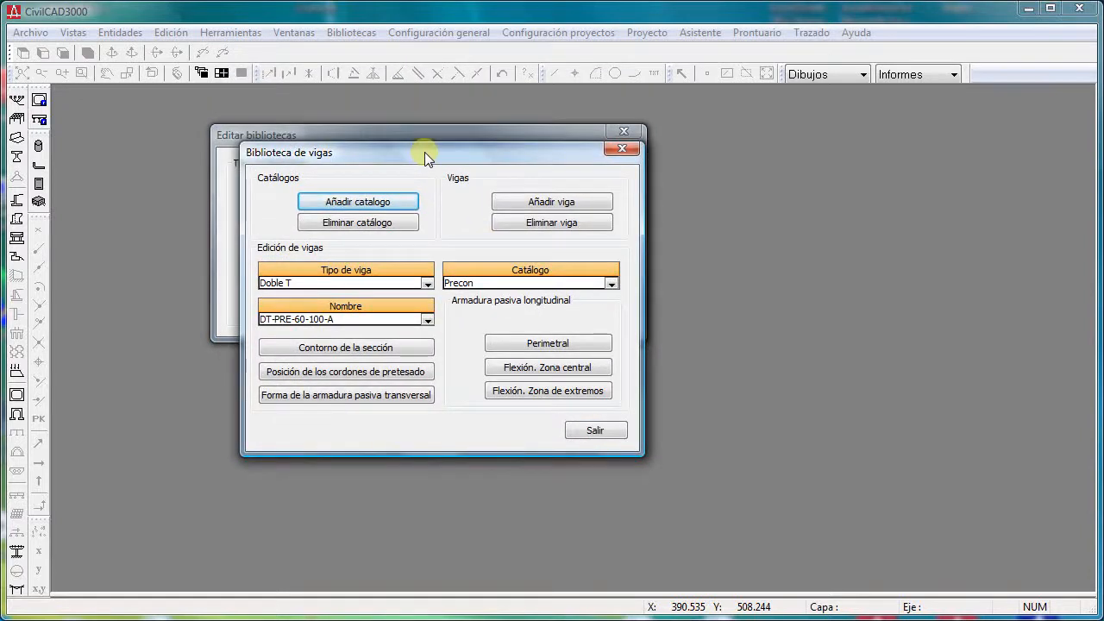
{"action": "left_click", "coordinate": [386, 348]}
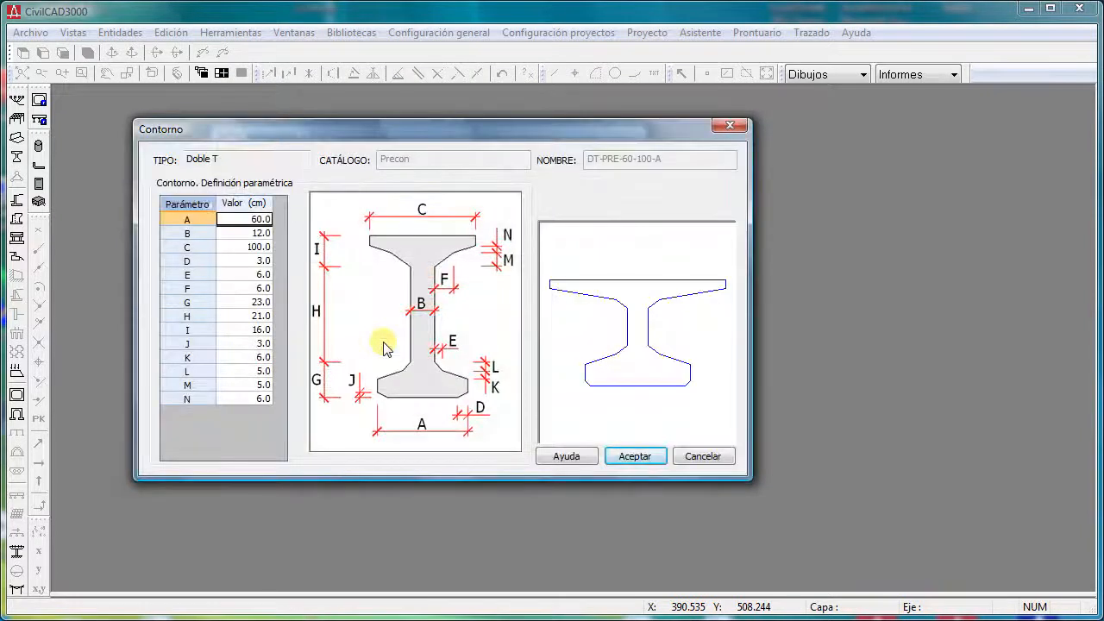
{"action": "key", "text": "Escape"}
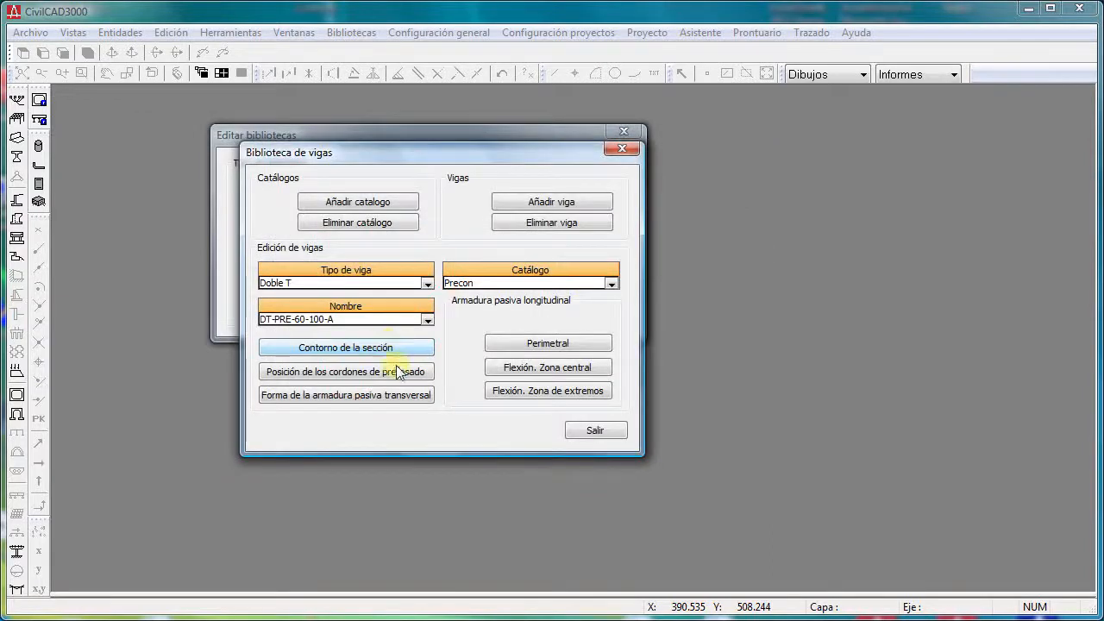
- View the prestressing strand positions of beam DT-PRE-60-100-A, and close the library dialogs
{"action": "left_click", "coordinate": [390, 372]}
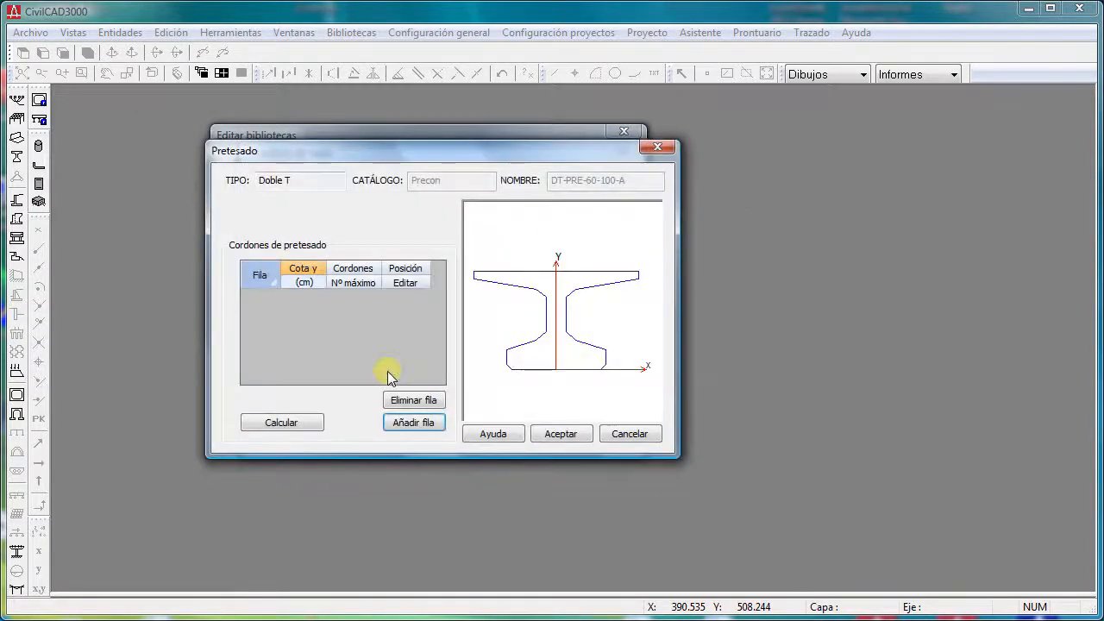
{"action": "key", "text": "Escape"}
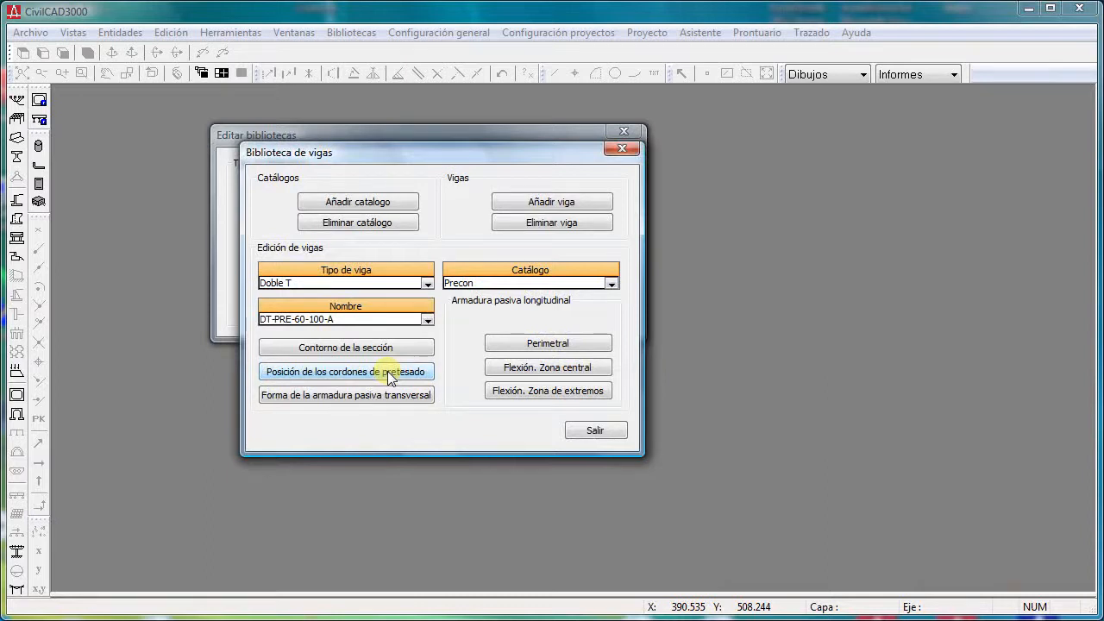
{"action": "key", "text": "Escape"}
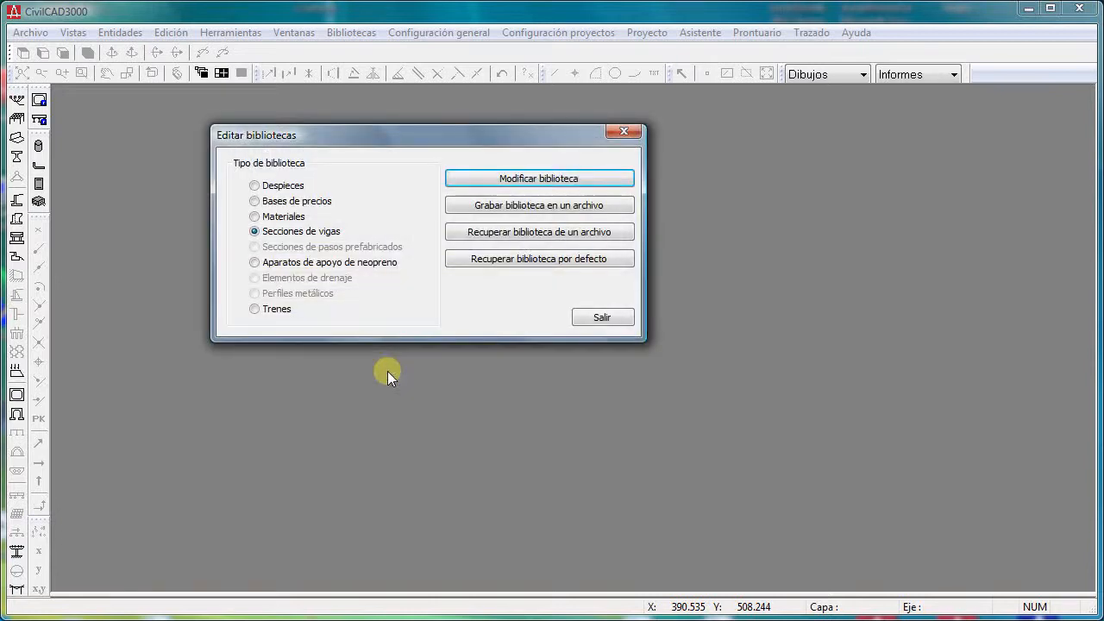
{"action": "key", "text": "Escape"}
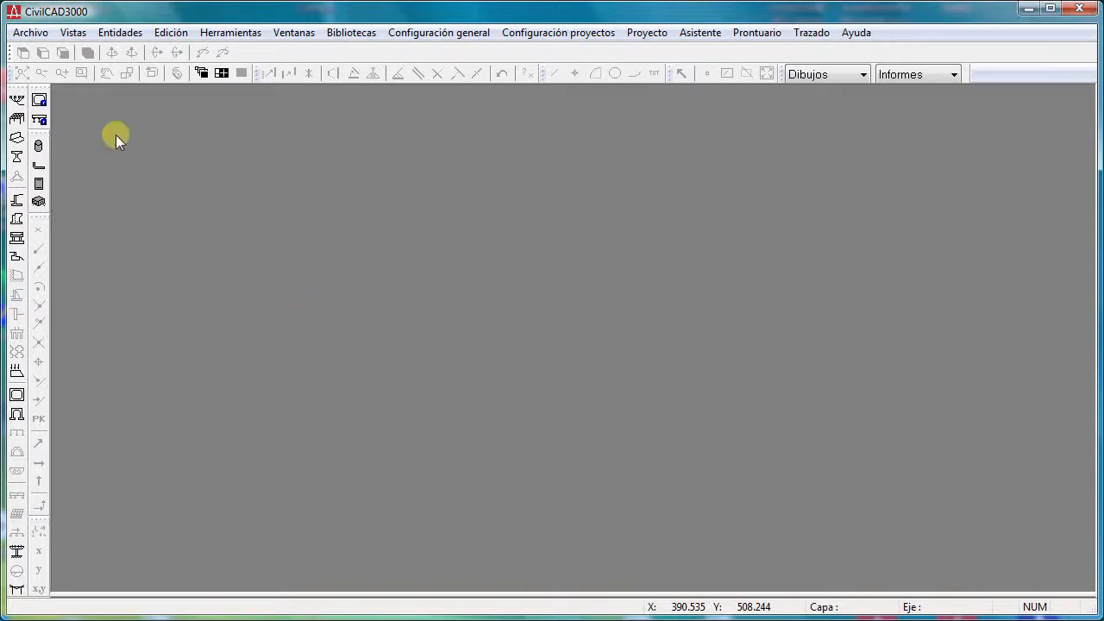
- Open the recent beam deck project demo4-postesado-recrecidoalmas-eeuu.vig, and enlarge its window and the verification list
{"action": "left_click", "coordinate": [30, 32]}
{"action": "mouse_move", "coordinate": [141, 123]}
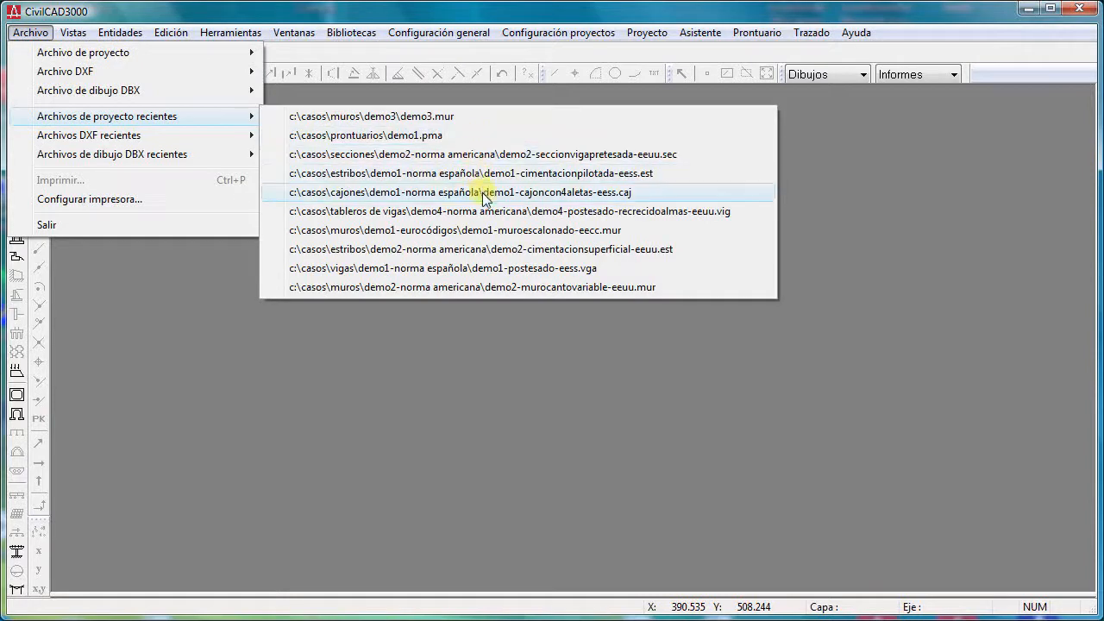
{"action": "left_click", "coordinate": [488, 215]}
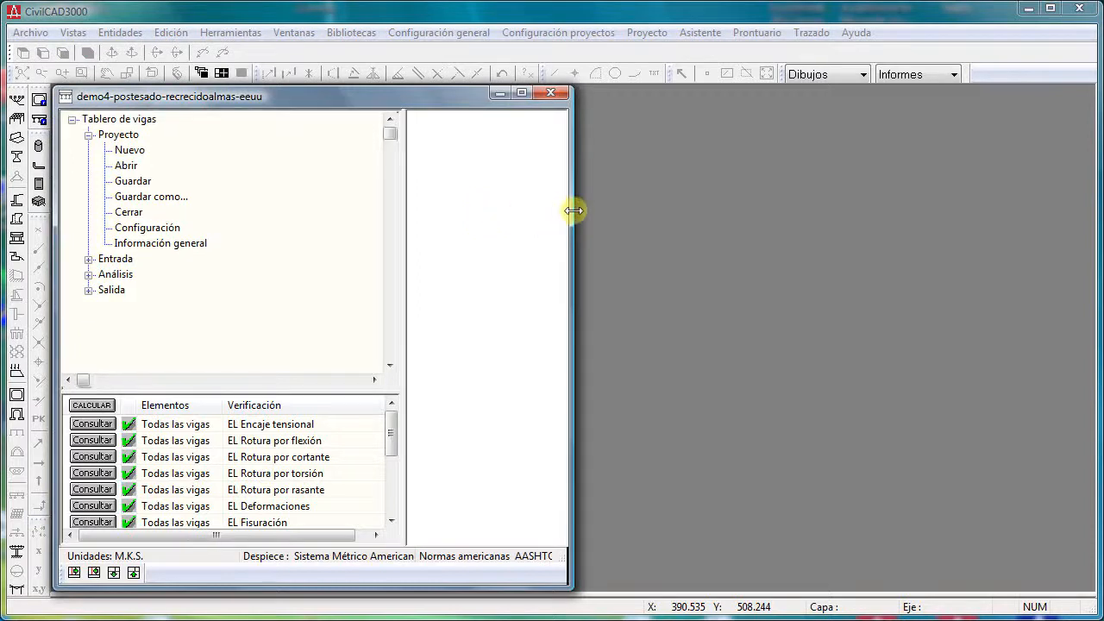
{"action": "left_click_drag", "start_coordinate": [572, 210], "coordinate": [756, 214]}
{"action": "left_click_drag", "start_coordinate": [269, 396], "coordinate": [264, 327]}
{"action": "left_click_drag", "start_coordinate": [235, 589], "coordinate": [234, 598]}
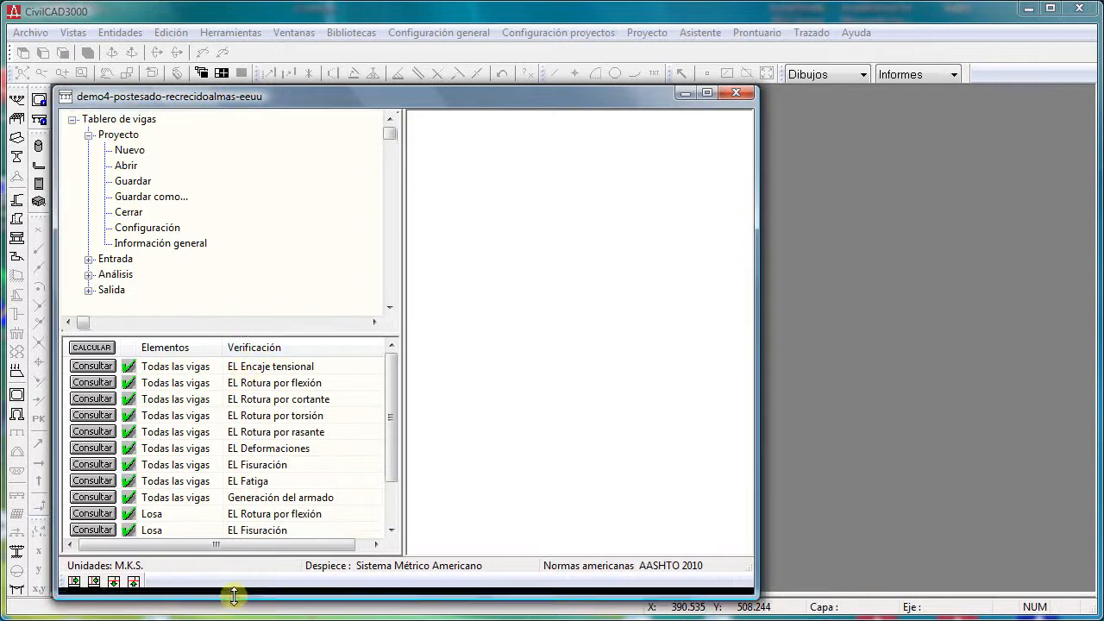
- Collapse the Proyecto branch, enlarge the verification list to show every check, and orbit the 3D deck model to view the beam ends
{"action": "left_click", "coordinate": [89, 134]}
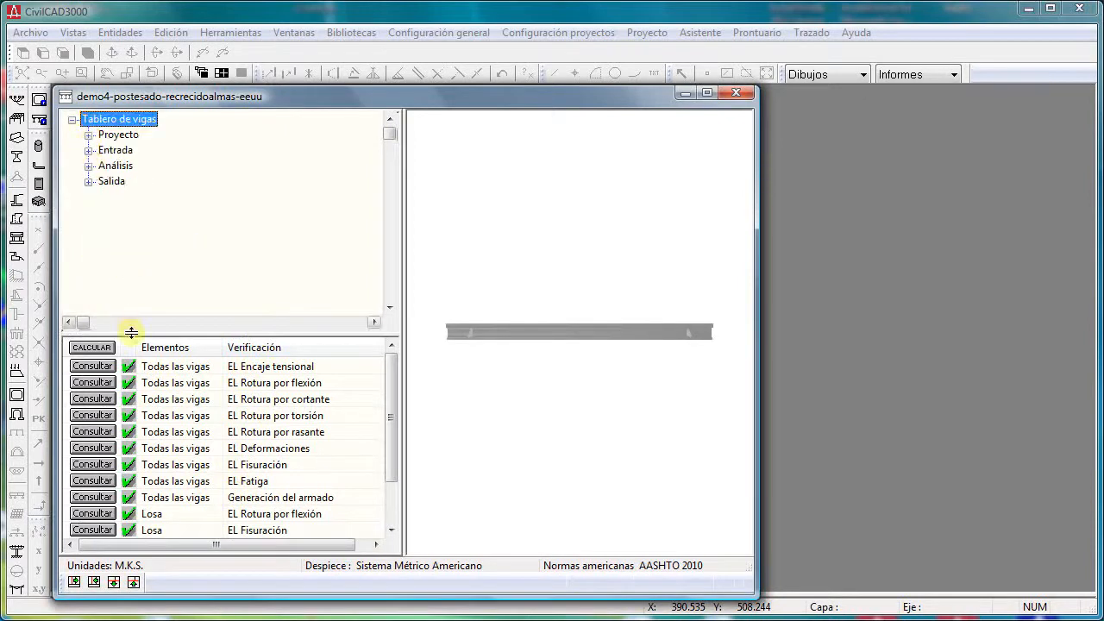
{"action": "left_click_drag", "start_coordinate": [128, 328], "coordinate": [136, 257]}
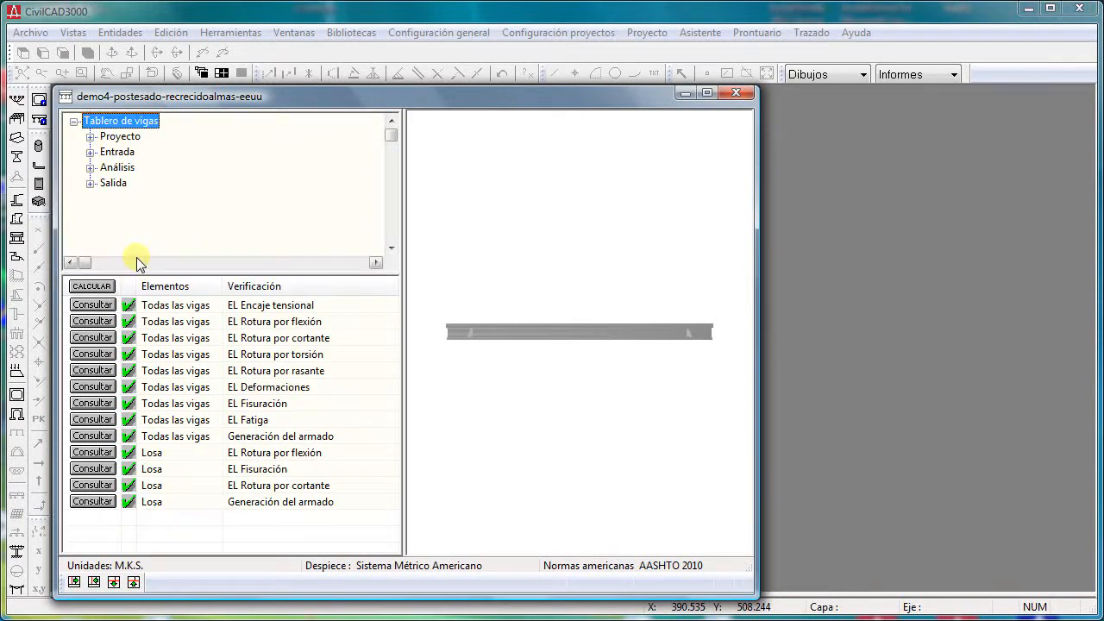
{"action": "left_click_drag", "start_coordinate": [481, 278], "coordinate": [601, 242]}
{"action": "left_click_drag", "start_coordinate": [557, 271], "coordinate": [604, 241]}
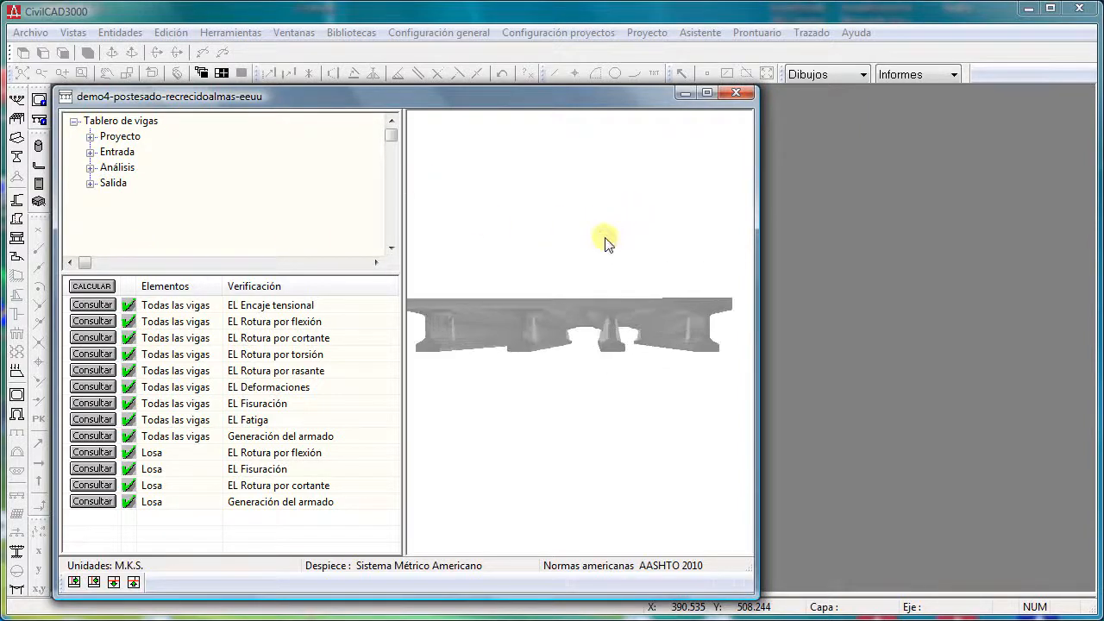
- View the deck's cross-section and plan drawing, followed by the section drawing of the beam
{"action": "right_click", "coordinate": [600, 226]}
{"action": "left_click", "coordinate": [609, 237]}
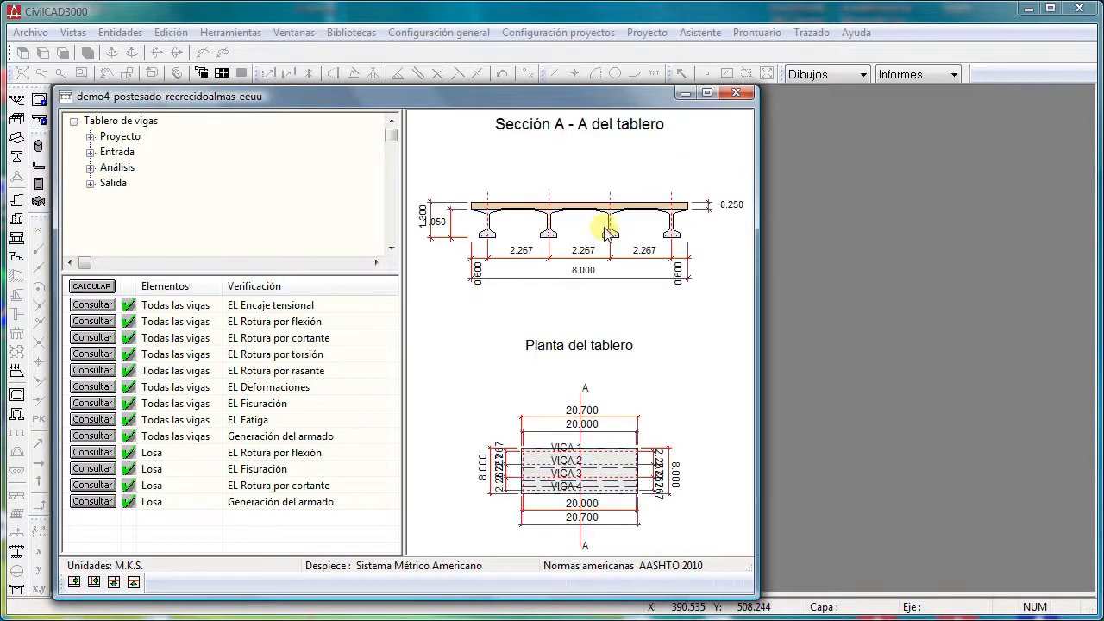
{"action": "right_click", "coordinate": [584, 316]}
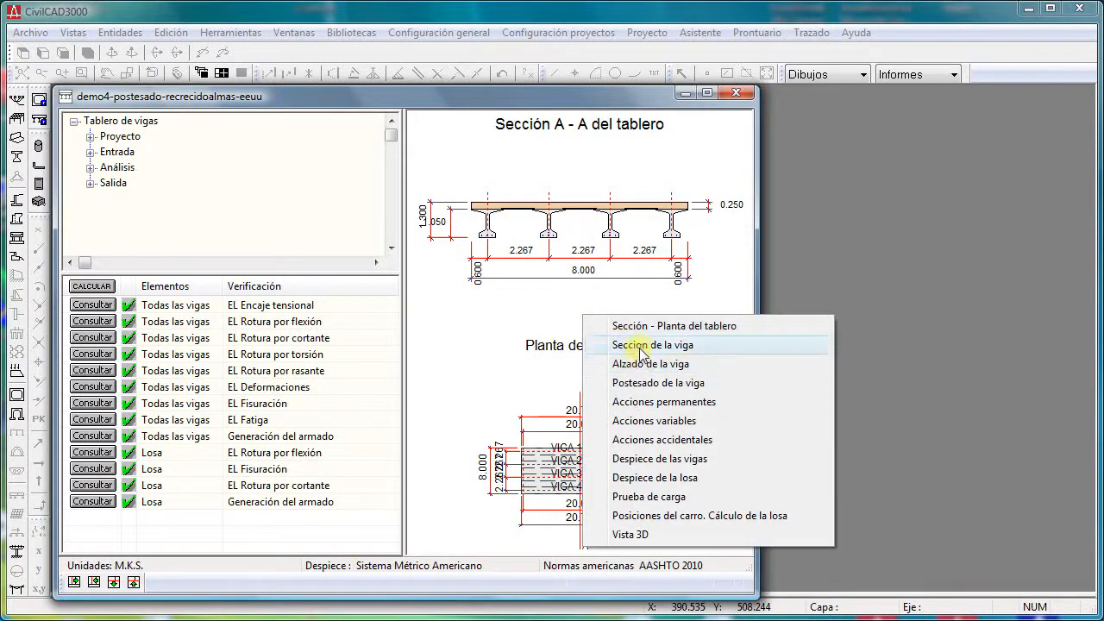
{"action": "left_click", "coordinate": [638, 346]}
- View the beam's post-tensioning drawing, followed by the permanent actions on the deck
{"action": "right_click", "coordinate": [553, 204]}
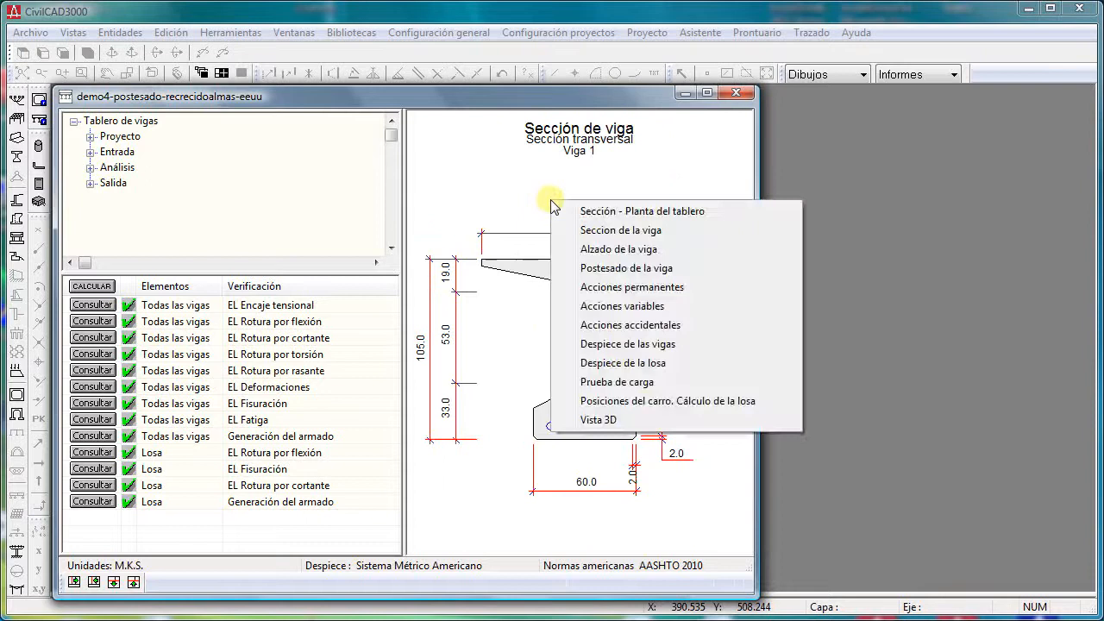
{"action": "left_click", "coordinate": [592, 270]}
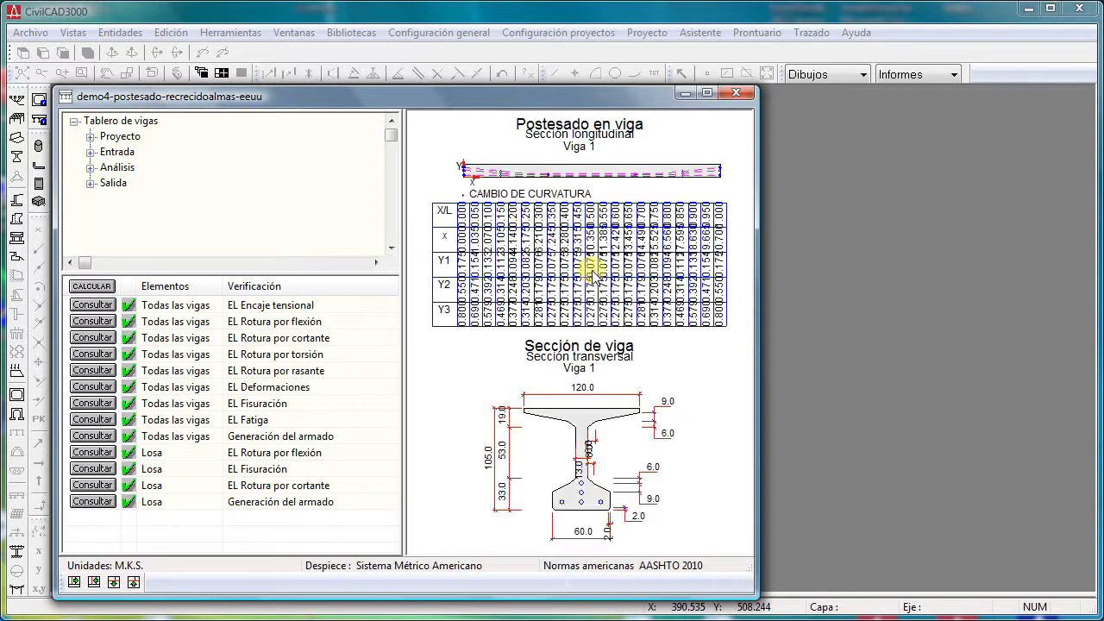
{"action": "right_click", "coordinate": [591, 270]}
{"action": "left_click", "coordinate": [626, 357]}
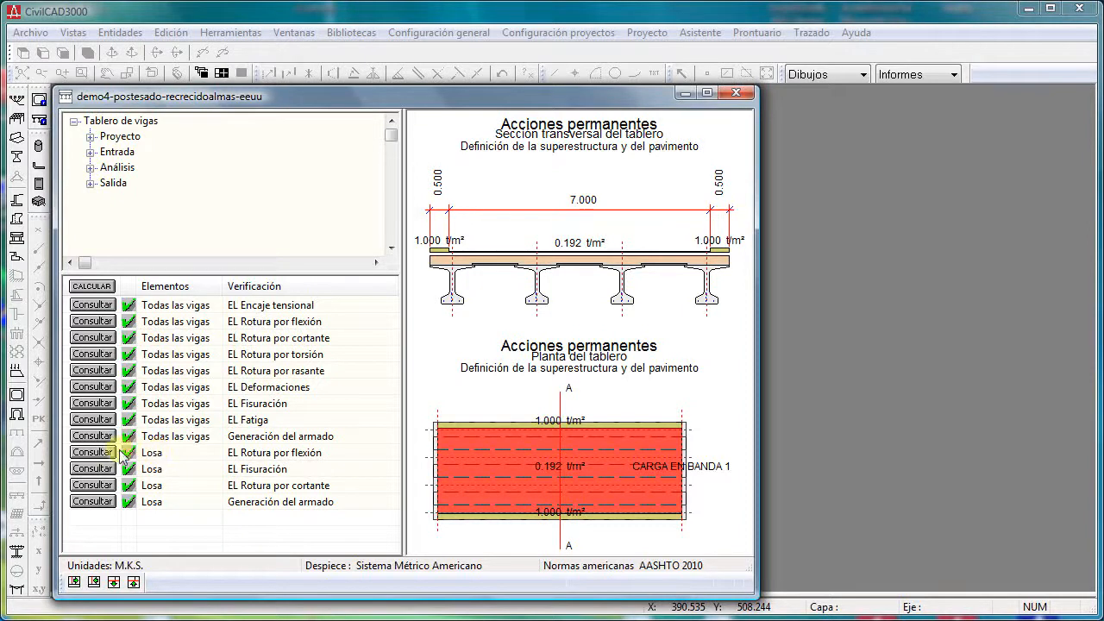
- Consult the slab's EL Rotura por flexión results, plot the Armadura transversal inferior, and close the plot
{"action": "left_click", "coordinate": [93, 457]}
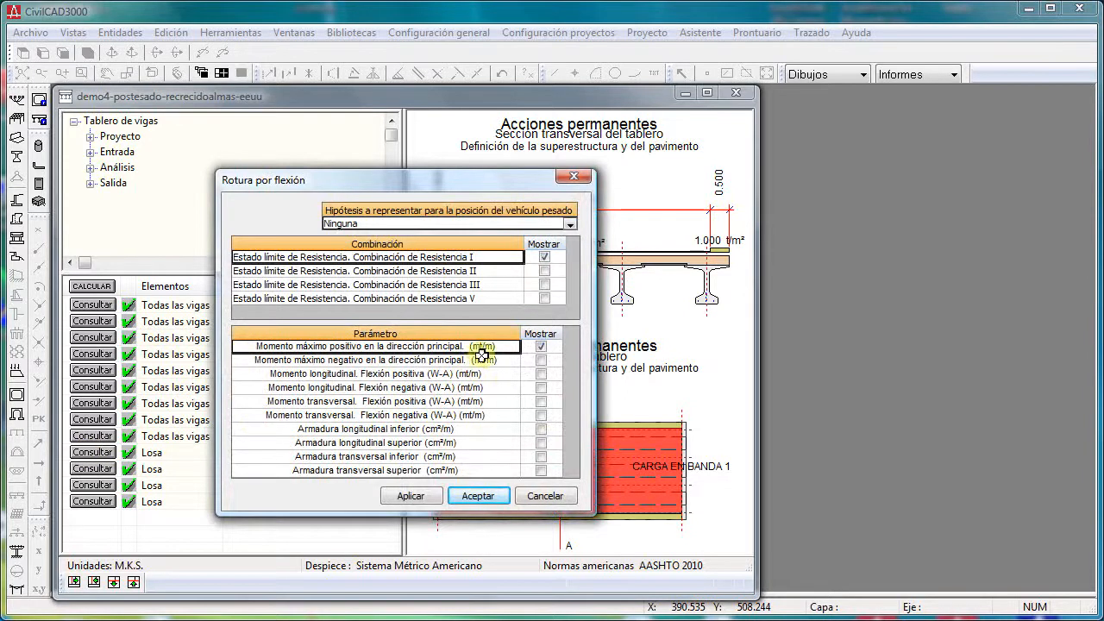
{"action": "left_click", "coordinate": [405, 439]}
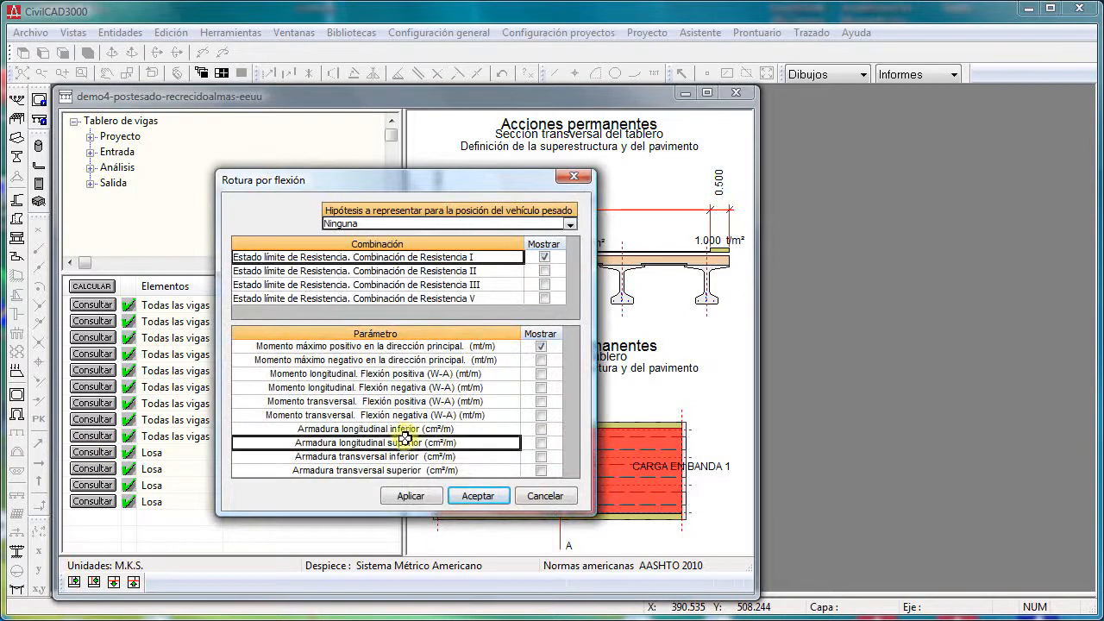
{"action": "left_click", "coordinate": [541, 457]}
{"action": "left_click", "coordinate": [476, 496]}
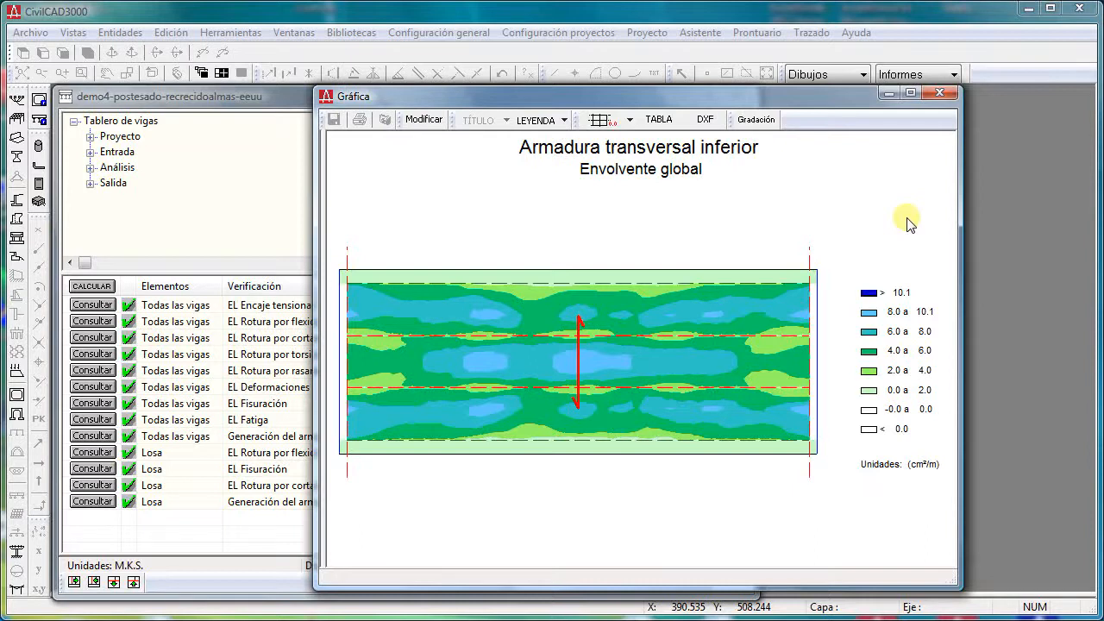
{"action": "left_click", "coordinate": [940, 92]}
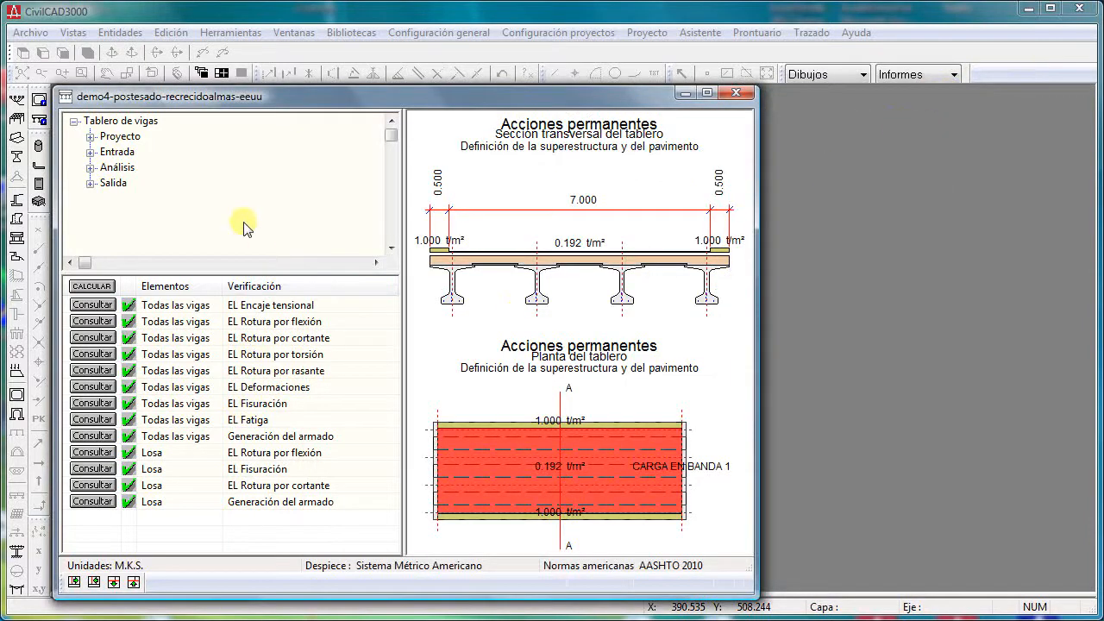
- View the general calculation configuration of the verification list, and leave it without changes
{"action": "right_click", "coordinate": [241, 363]}
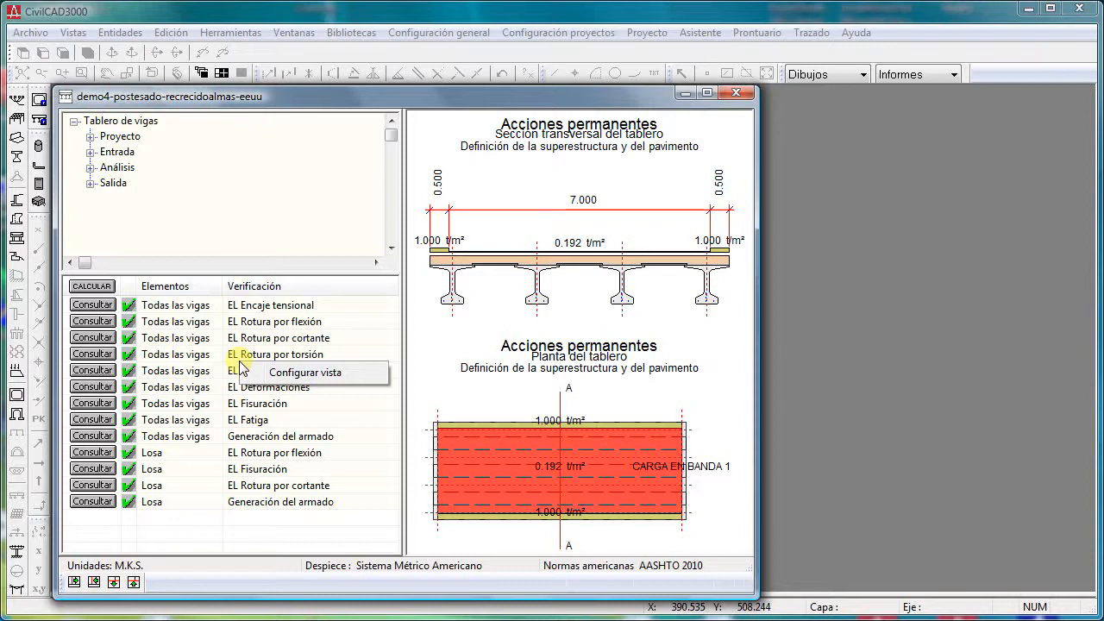
{"action": "left_click", "coordinate": [274, 373]}
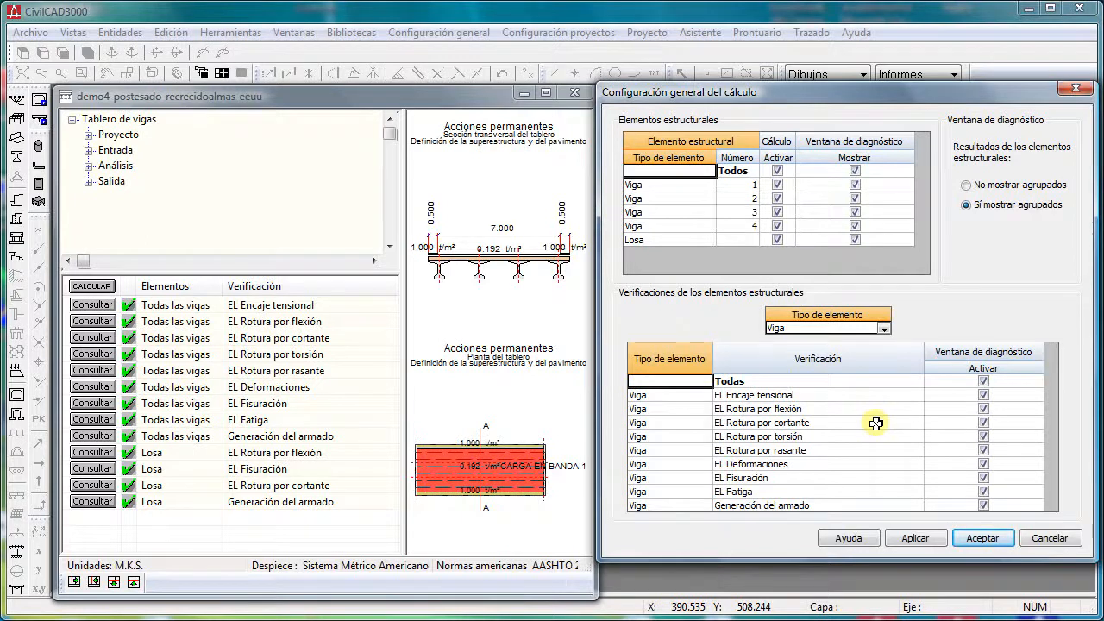
{"action": "left_click", "coordinate": [1049, 539]}
- Enlarge the project tree, go through its Proyecto, Entrada, Análisis and Salida branches, and expand Proyecto
{"action": "left_click_drag", "start_coordinate": [182, 269], "coordinate": [183, 366]}
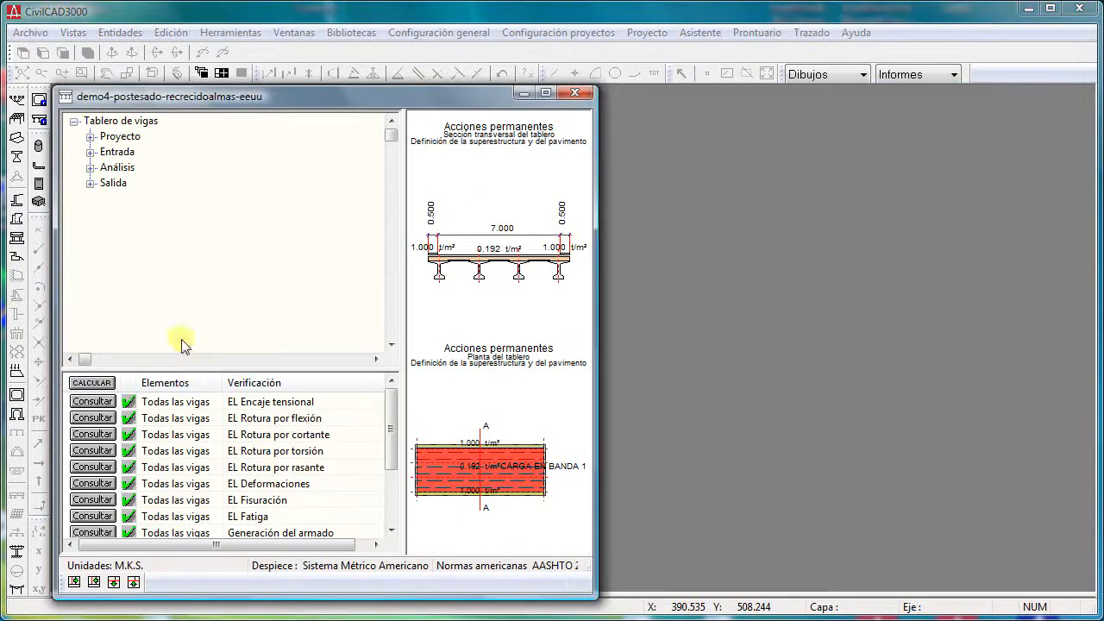
{"action": "left_click", "coordinate": [135, 138]}
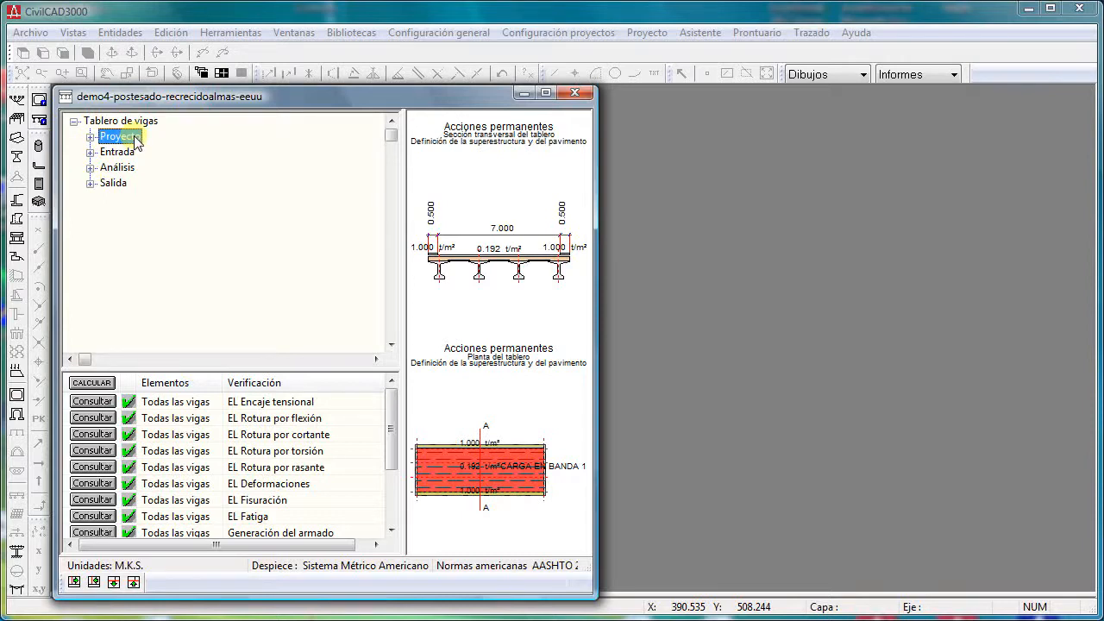
{"action": "key", "text": "Down"}
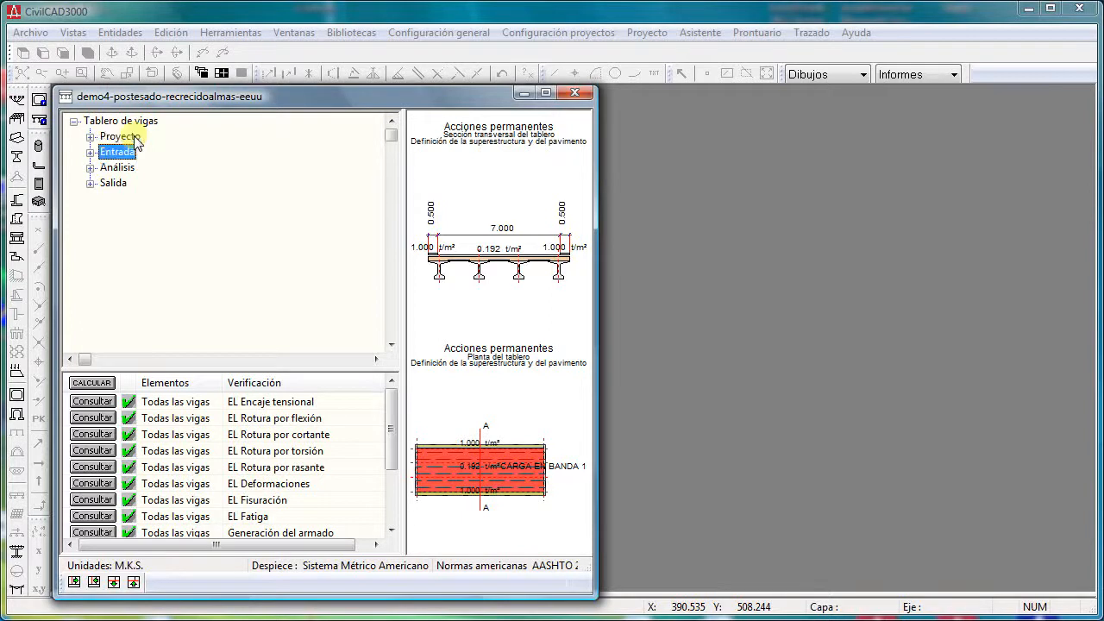
{"action": "key", "text": "Down"}
{"action": "key", "text": "Down"}
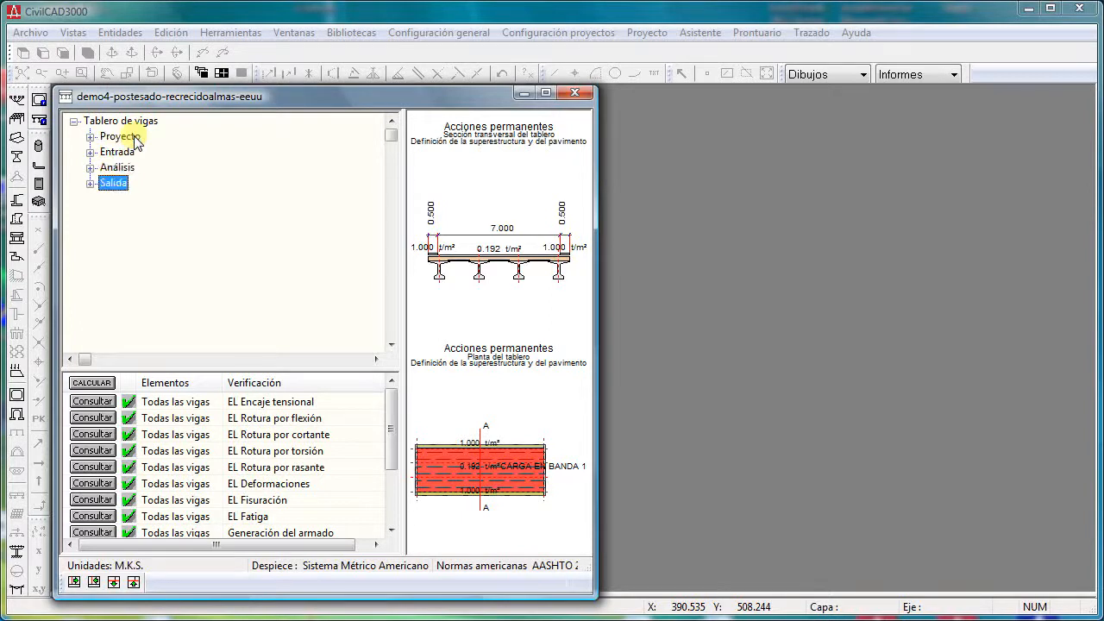
{"action": "key", "text": "Up"}
{"action": "key", "text": "Up"}
{"action": "key", "text": "Up"}
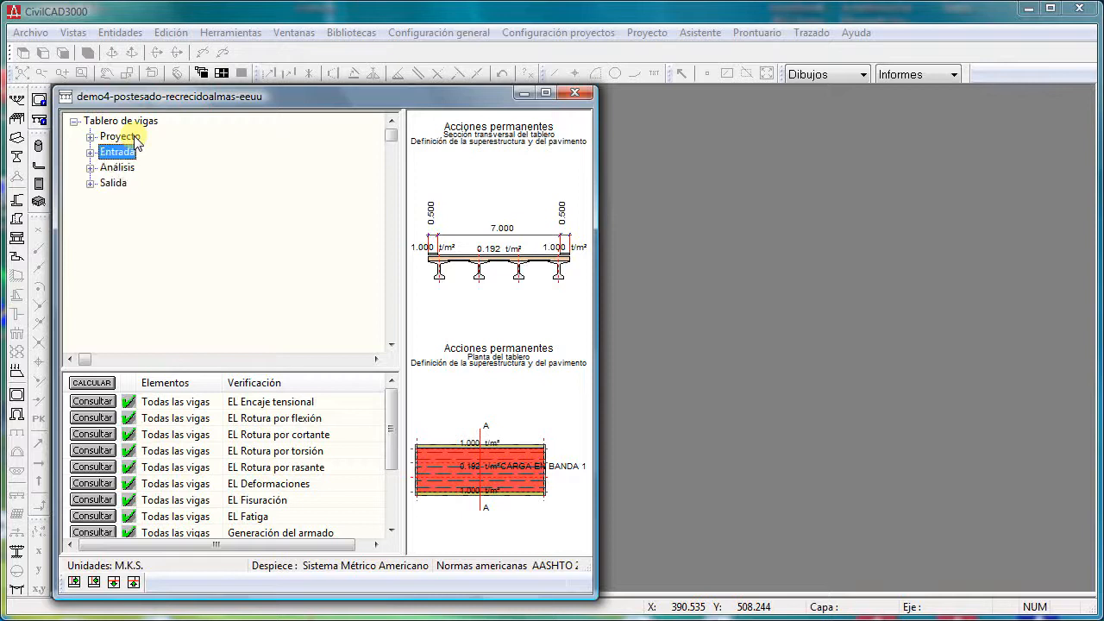
{"action": "key", "text": "Right"}
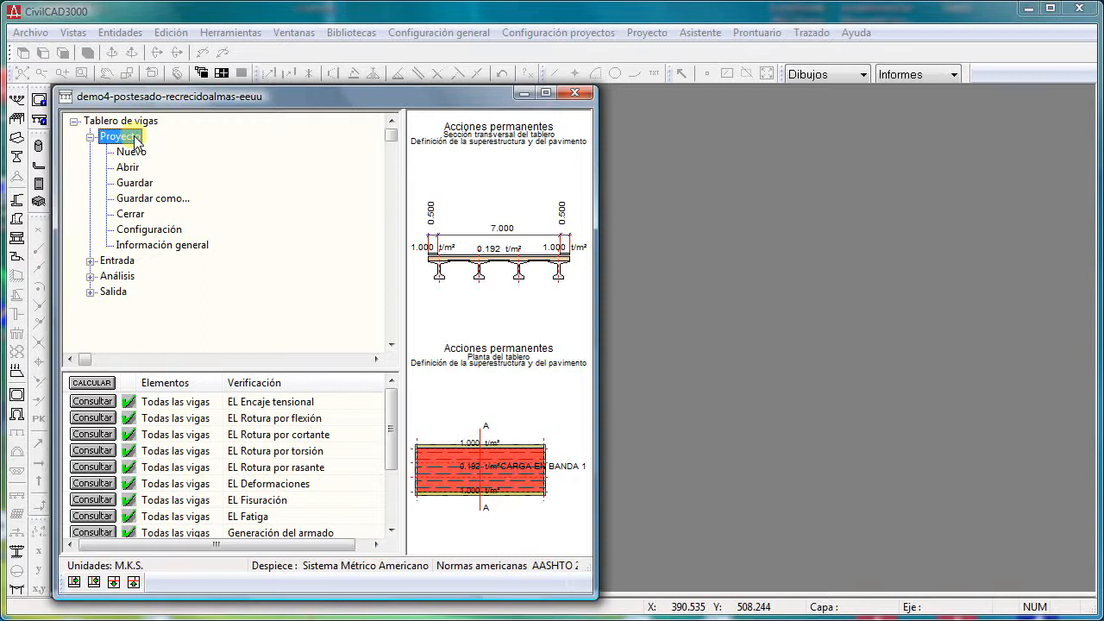
- Review the project's Configuración with its units, standards, reinforcement detailing and price base, and cancel it
{"action": "double_click", "coordinate": [151, 230]}
{"action": "left_click_drag", "start_coordinate": [467, 163], "coordinate": [802, 127]}
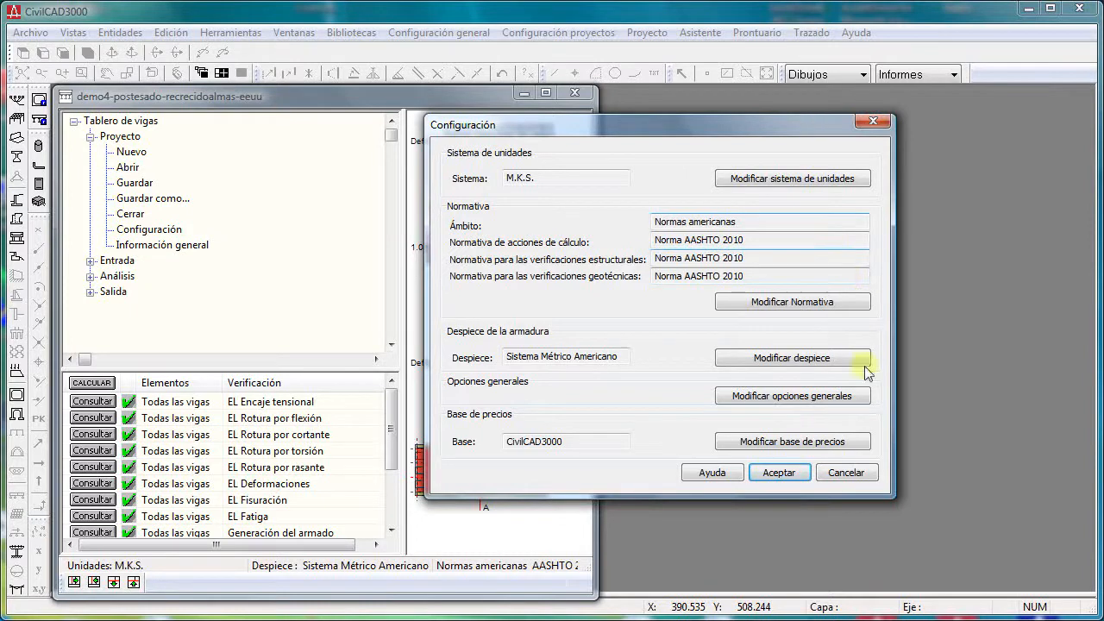
{"action": "left_click", "coordinate": [848, 476]}
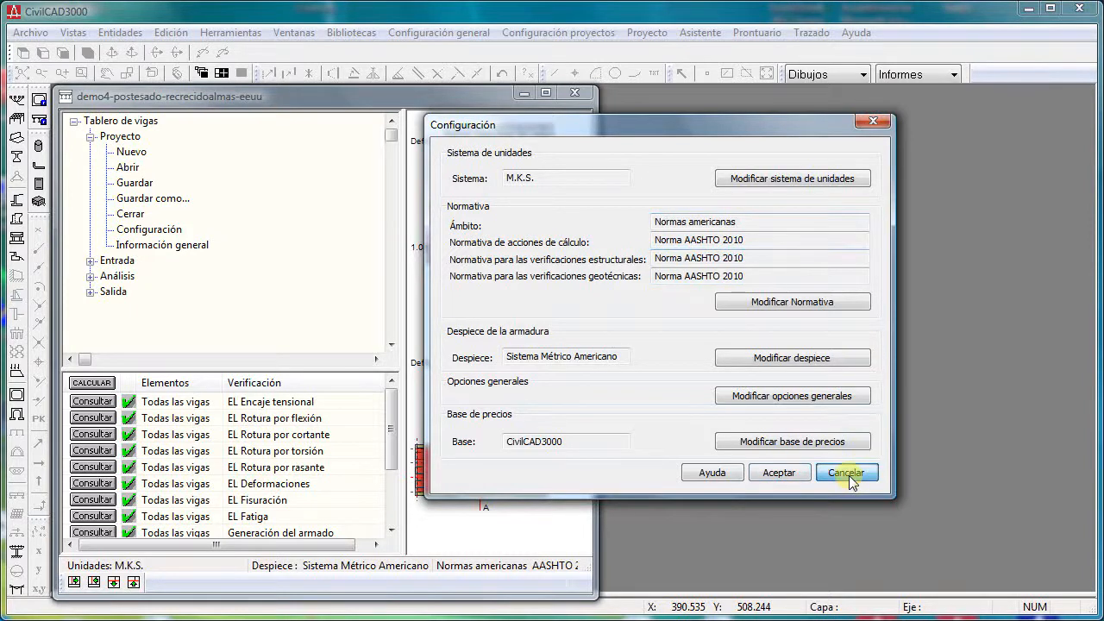
- Review the project's Información general with its identification, structure type and file version, and cancel it
{"action": "double_click", "coordinate": [184, 245]}
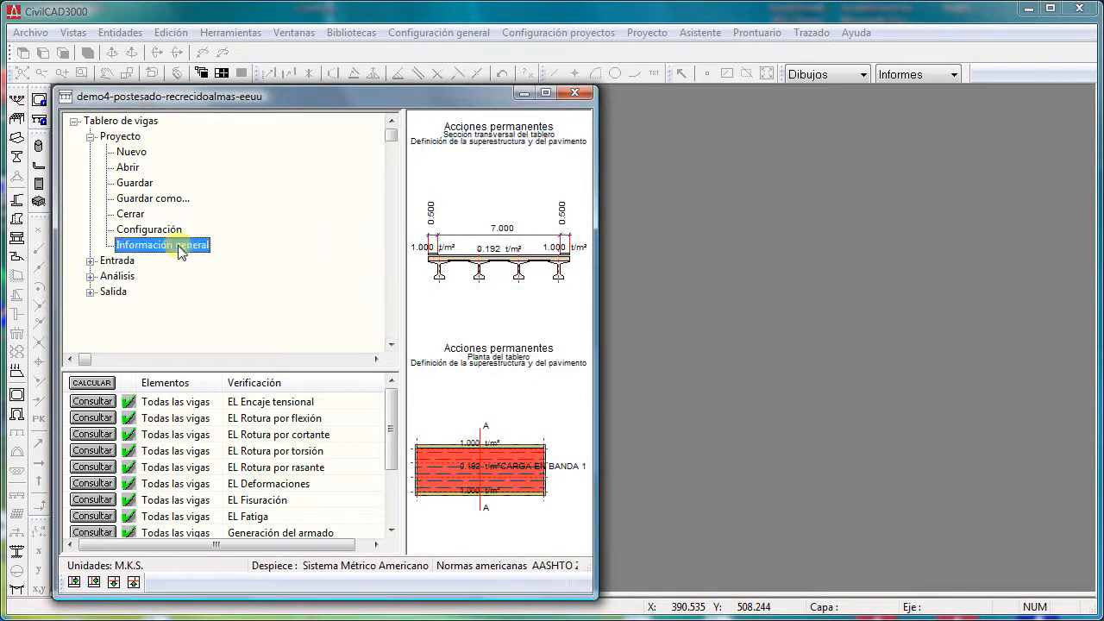
{"action": "left_click_drag", "start_coordinate": [397, 52], "coordinate": [688, 157]}
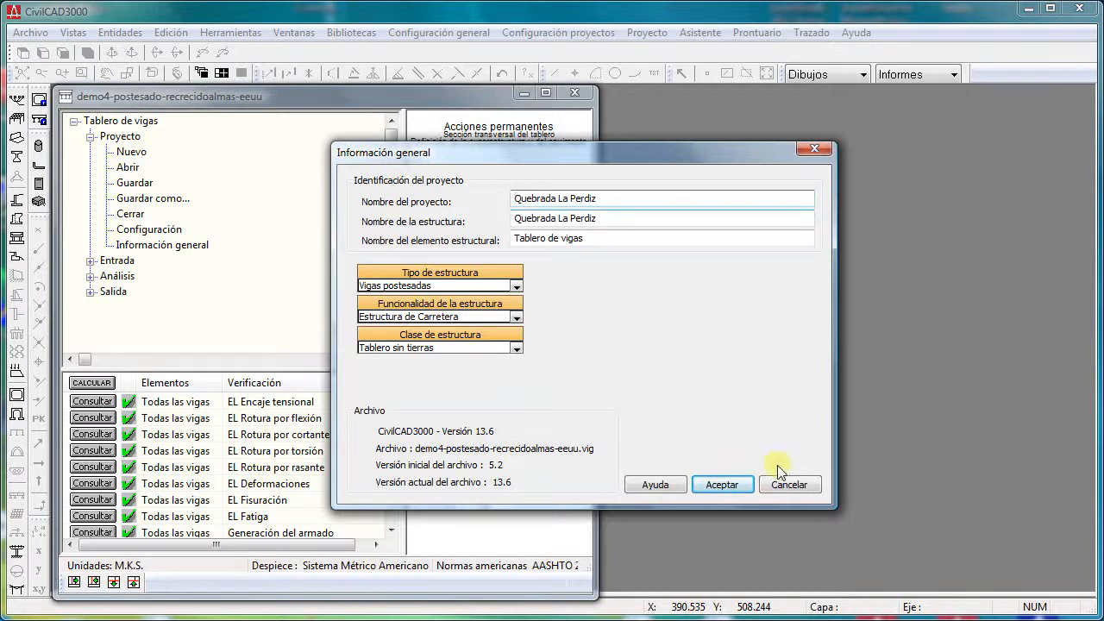
{"action": "left_click", "coordinate": [804, 488]}
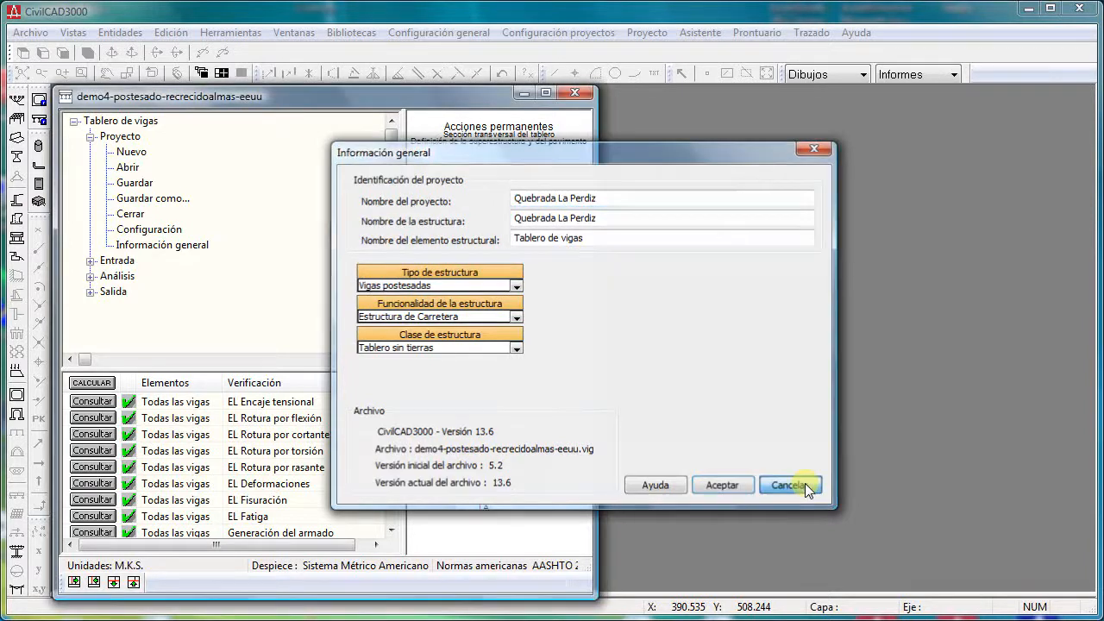
- Collapse Proyecto, examine the Salida branch including its Planos entries, and collapse it again
{"action": "left_click", "coordinate": [89, 136]}
{"action": "left_click", "coordinate": [89, 183]}
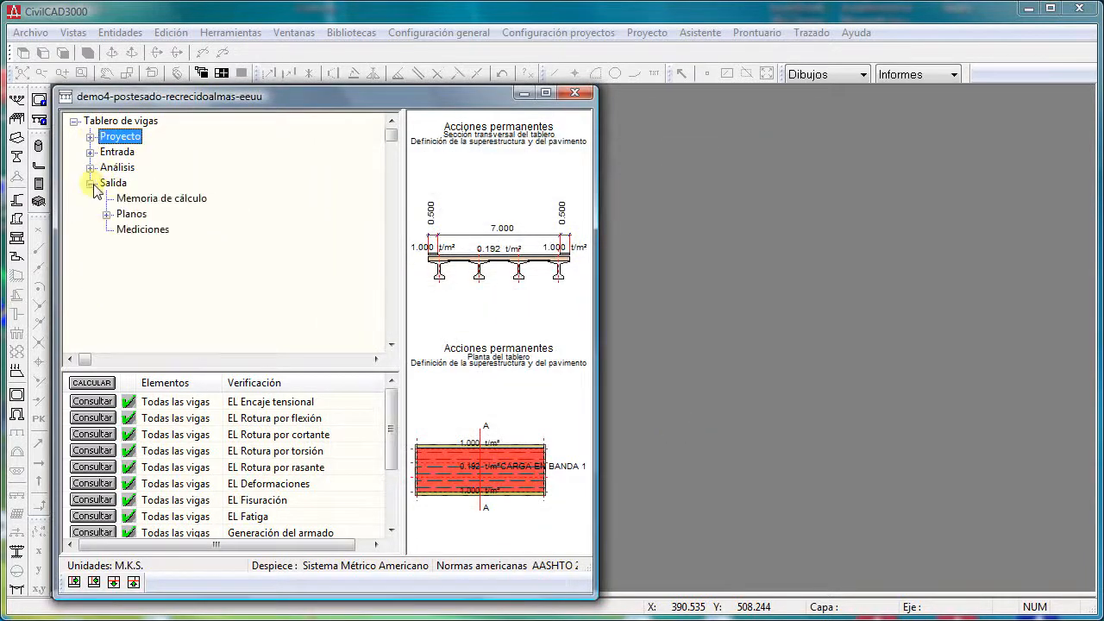
{"action": "left_click", "coordinate": [107, 184]}
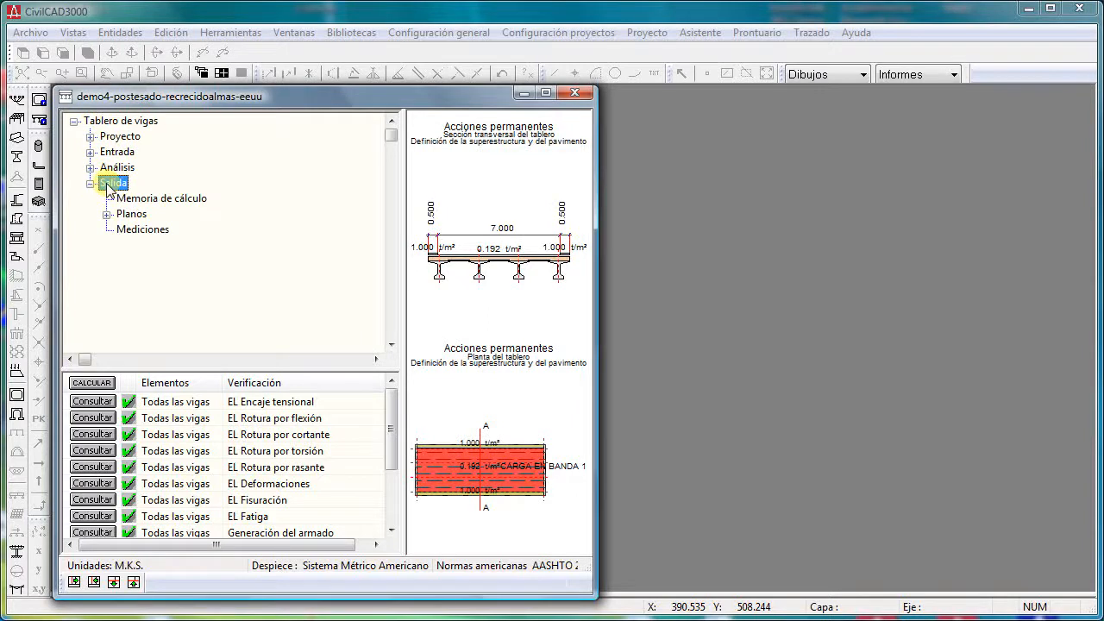
{"action": "key", "text": "Down"}
{"action": "key", "text": "Down"}
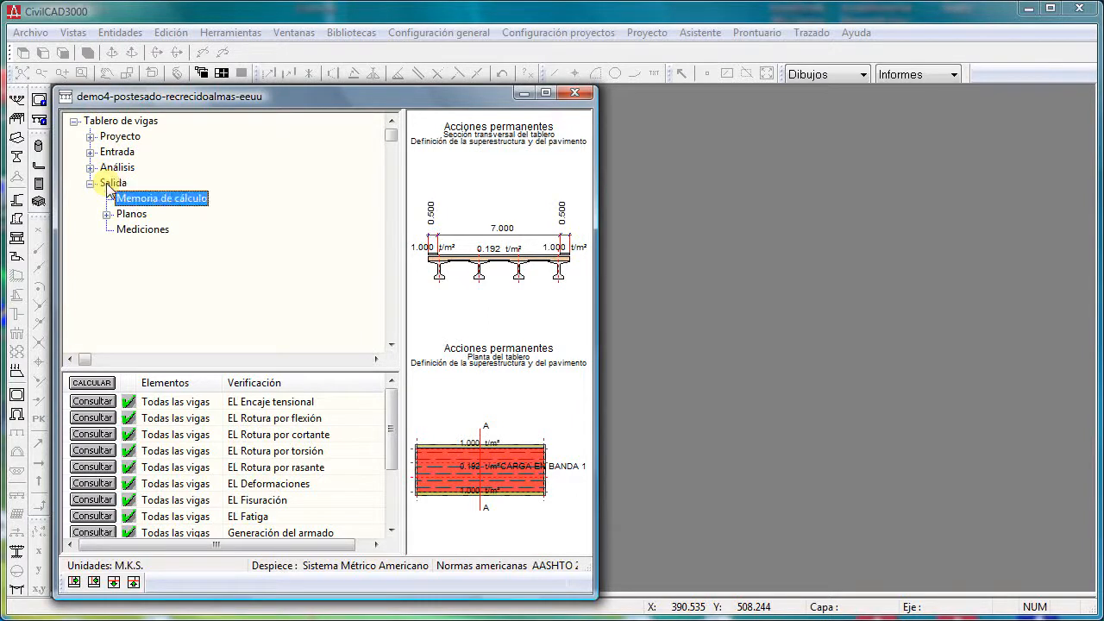
{"action": "key", "text": "Right"}
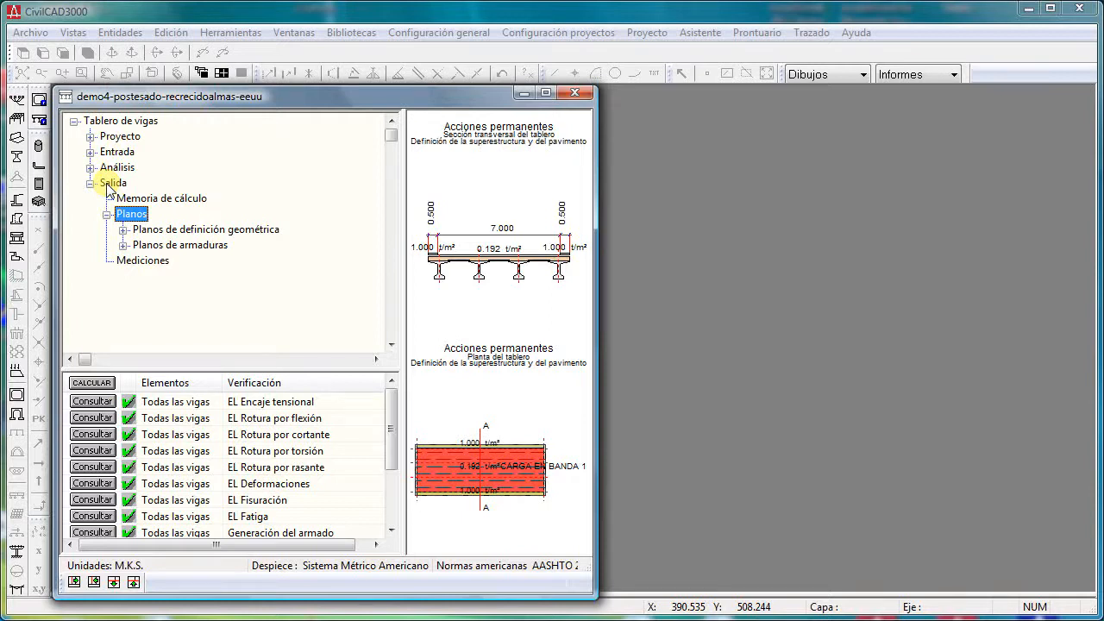
{"action": "left_click", "coordinate": [90, 182]}
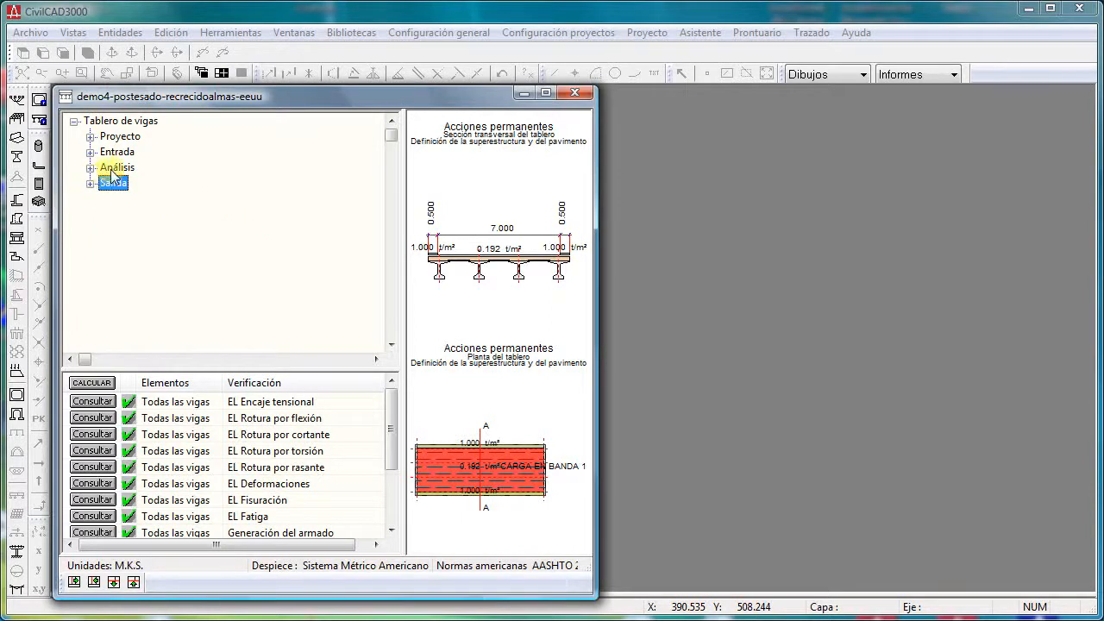
- Expand the Análisis branch and its Modelos de cálculo entries
{"action": "left_click", "coordinate": [112, 168]}
{"action": "left_click", "coordinate": [89, 167]}
{"action": "left_click", "coordinate": [175, 182]}
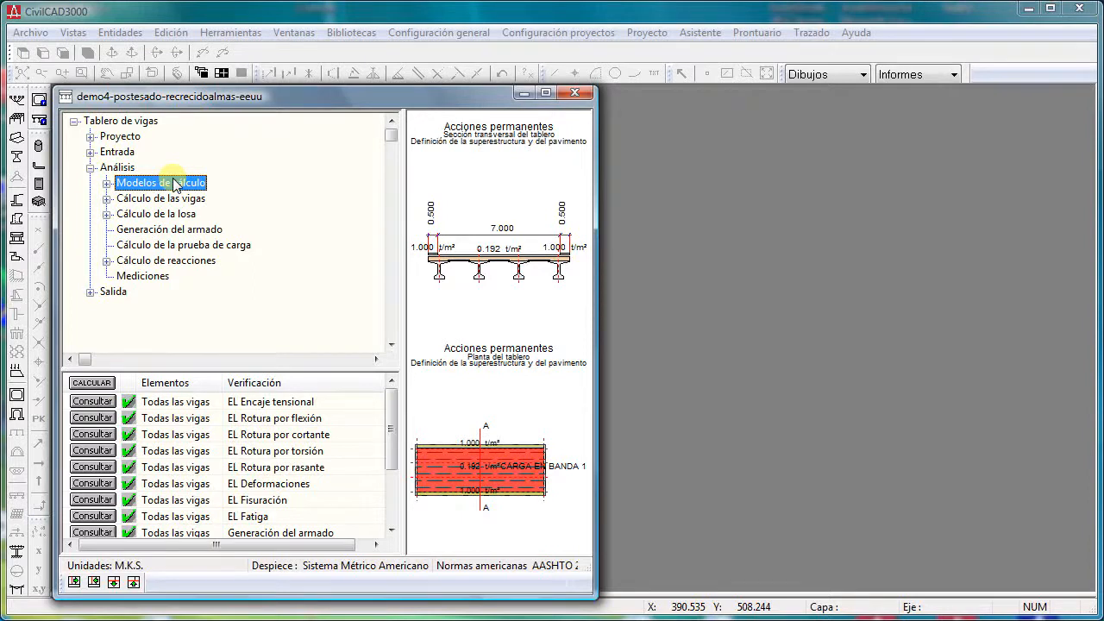
{"action": "left_click", "coordinate": [106, 183]}
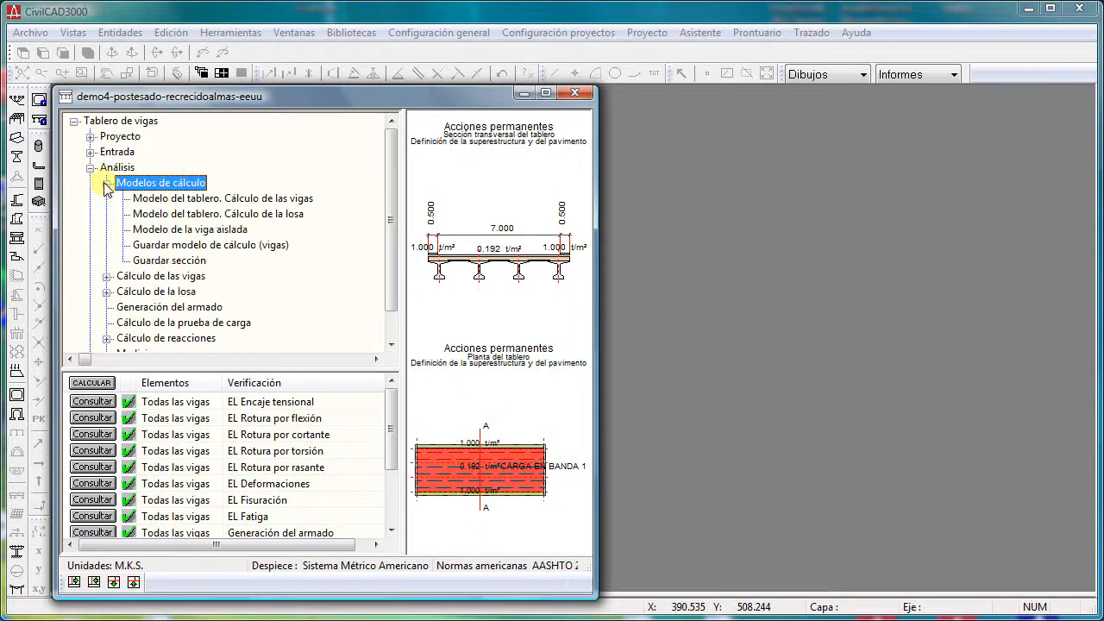
- Plot the deck model for the slab calculation without node and bar numbering, close the plot, and collapse Modelos de cálculo
{"action": "double_click", "coordinate": [199, 214]}
{"action": "left_click", "coordinate": [407, 338]}
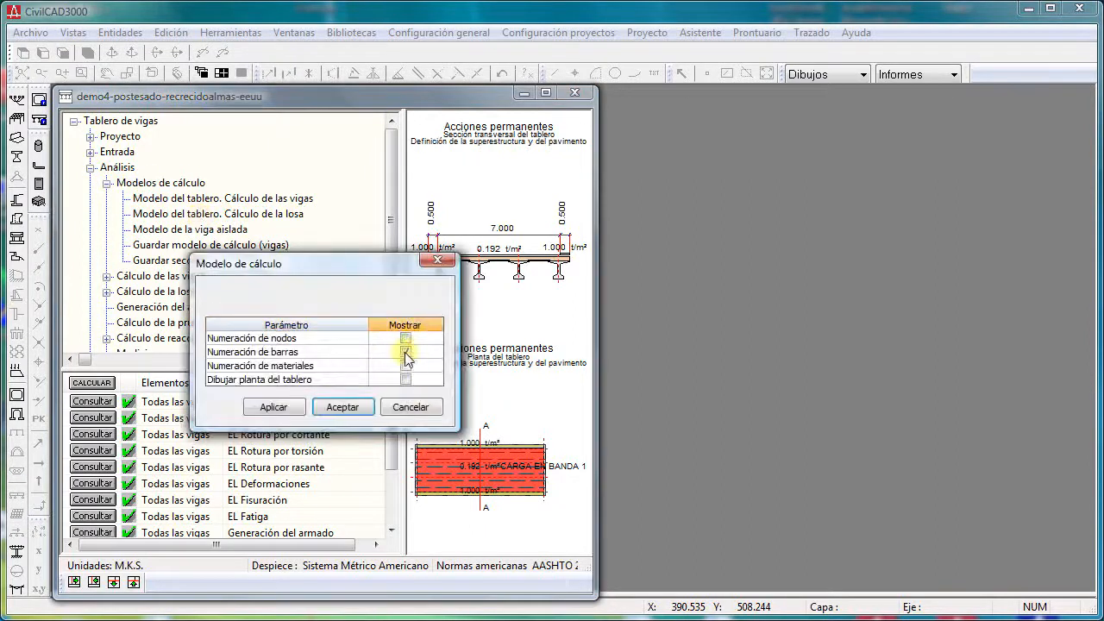
{"action": "left_click", "coordinate": [405, 352]}
{"action": "left_click", "coordinate": [350, 413]}
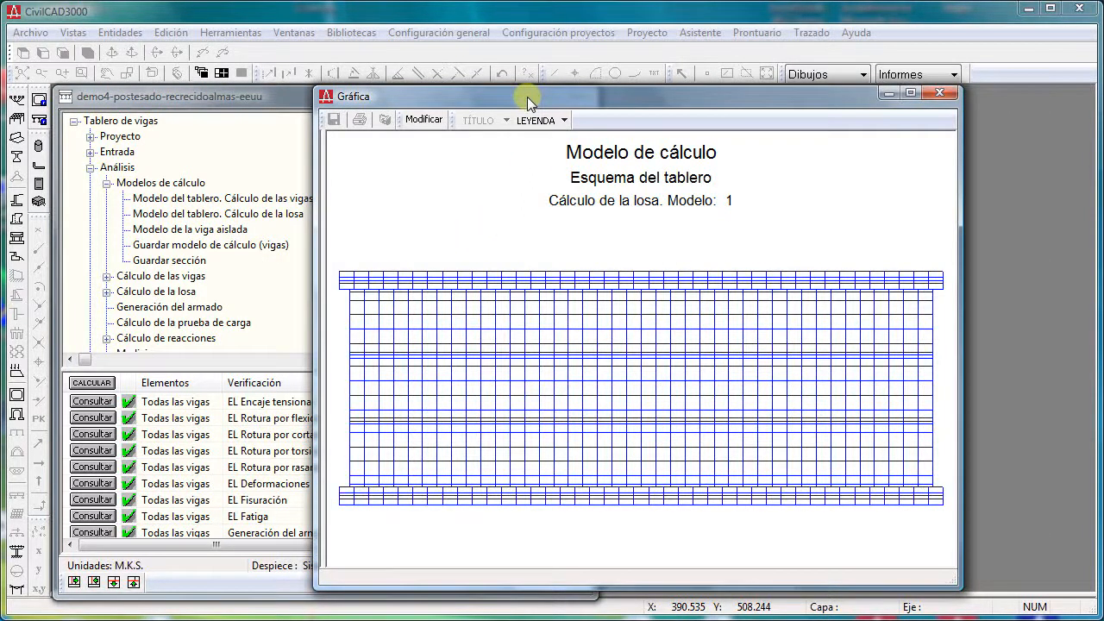
{"action": "left_click", "coordinate": [941, 92]}
{"action": "left_click", "coordinate": [106, 182]}
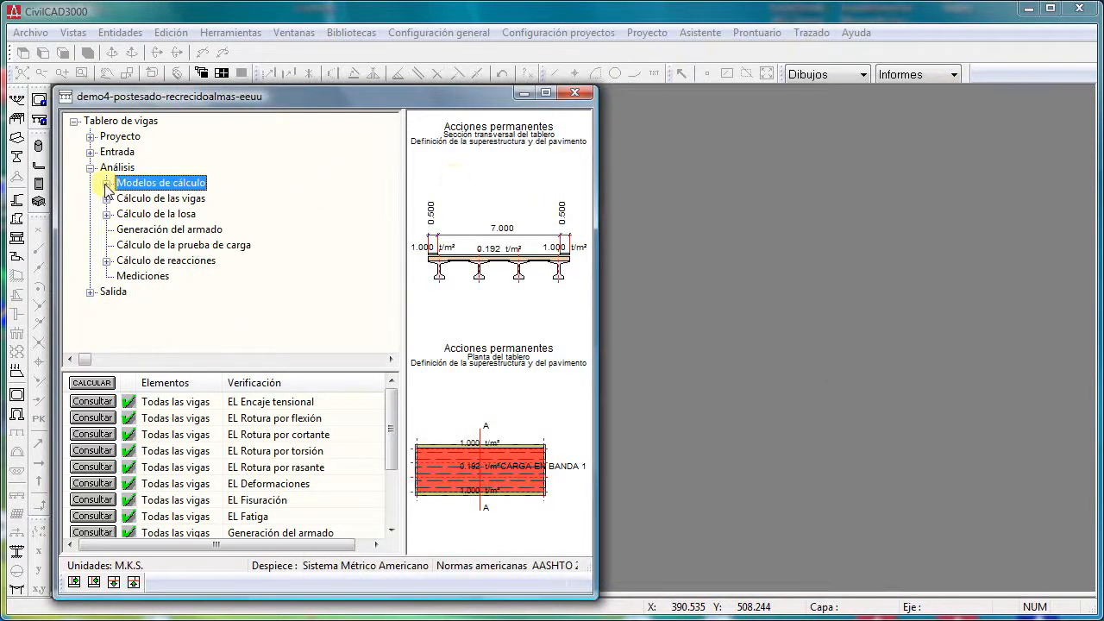
- Expand the Cálculo de las vigas branch and select Esfuerzos característicos
{"action": "left_click", "coordinate": [106, 198]}
{"action": "left_click", "coordinate": [187, 136]}
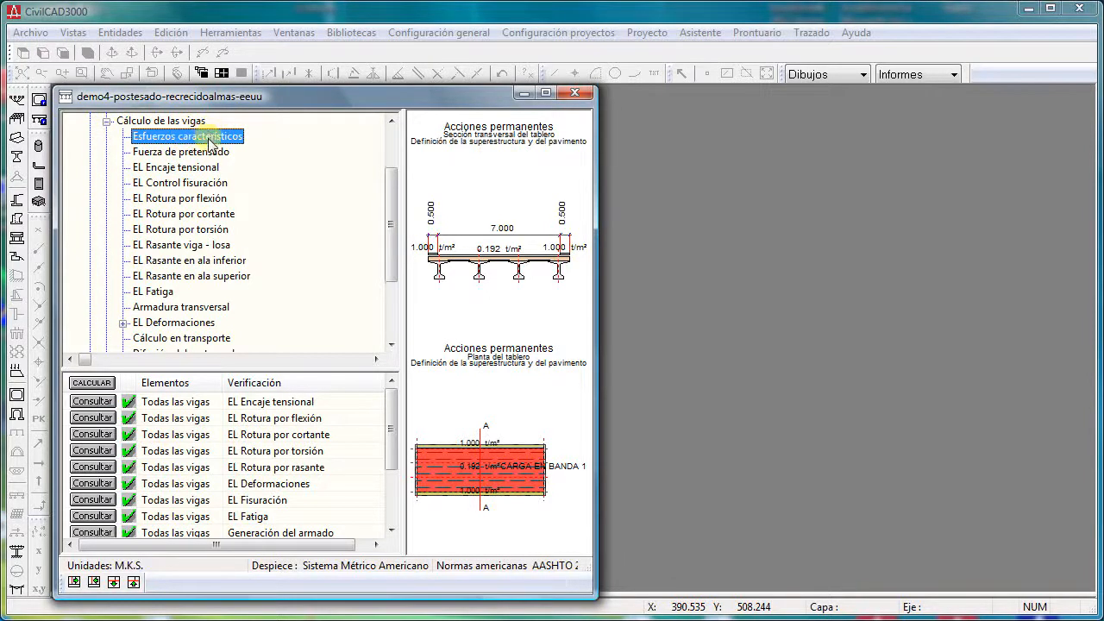
{"action": "scroll", "coordinate": [209, 143], "scroll_direction": "up", "scroll_amount": 1}
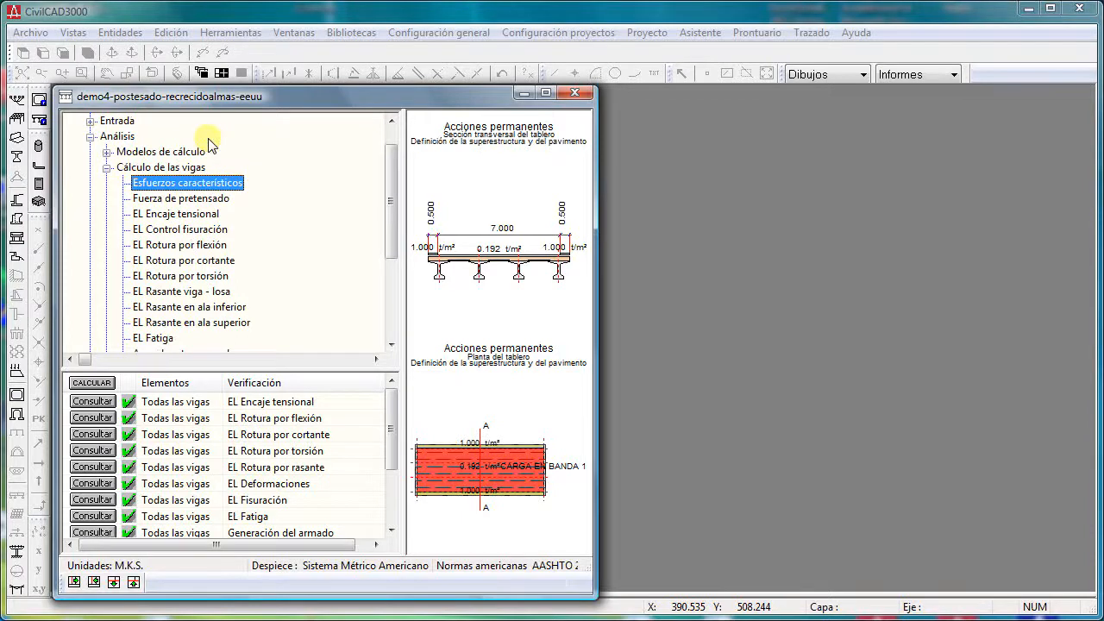
- Plot the characteristic forces of Todas las vigas in 2D for beam self-weight and Tráfico vertical, and close the graph
{"action": "double_click", "coordinate": [205, 184]}
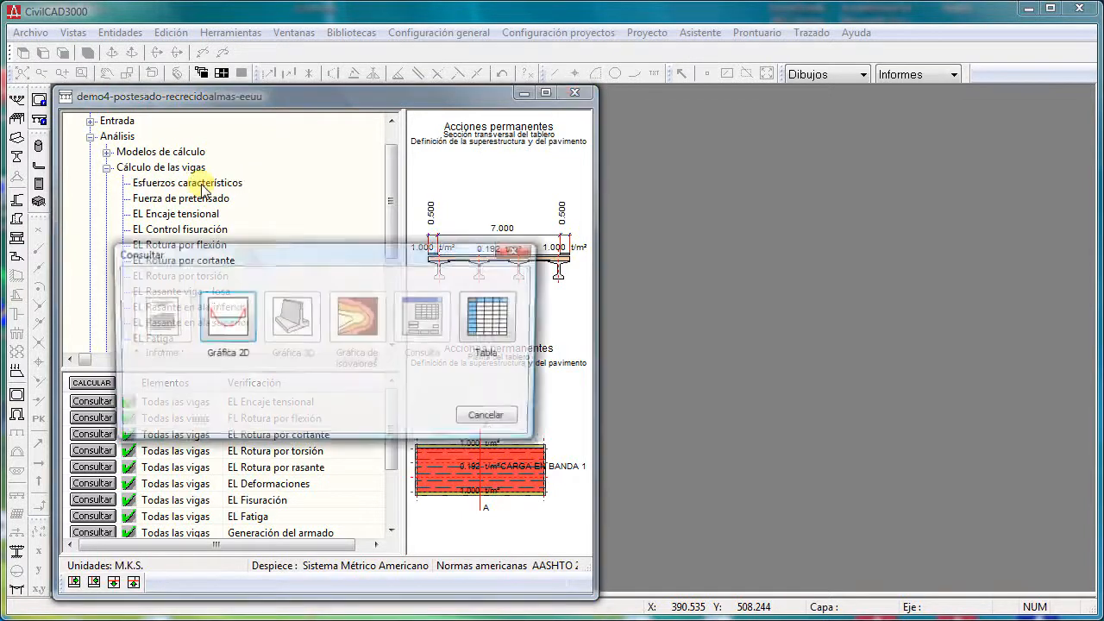
{"action": "left_click", "coordinate": [227, 317]}
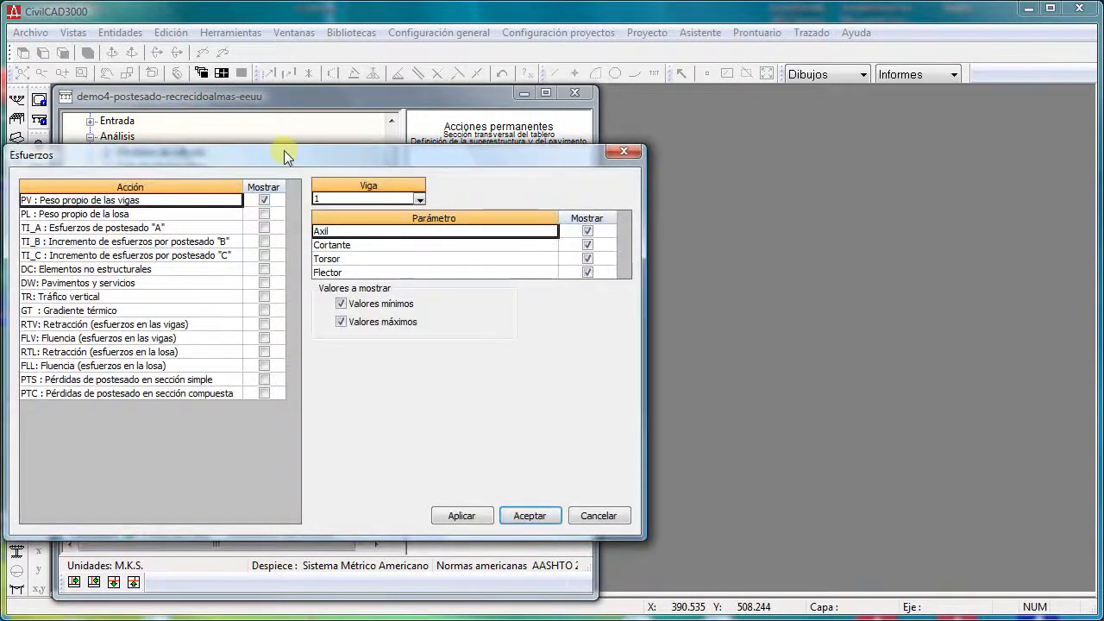
{"action": "left_click_drag", "start_coordinate": [284, 150], "coordinate": [439, 150]}
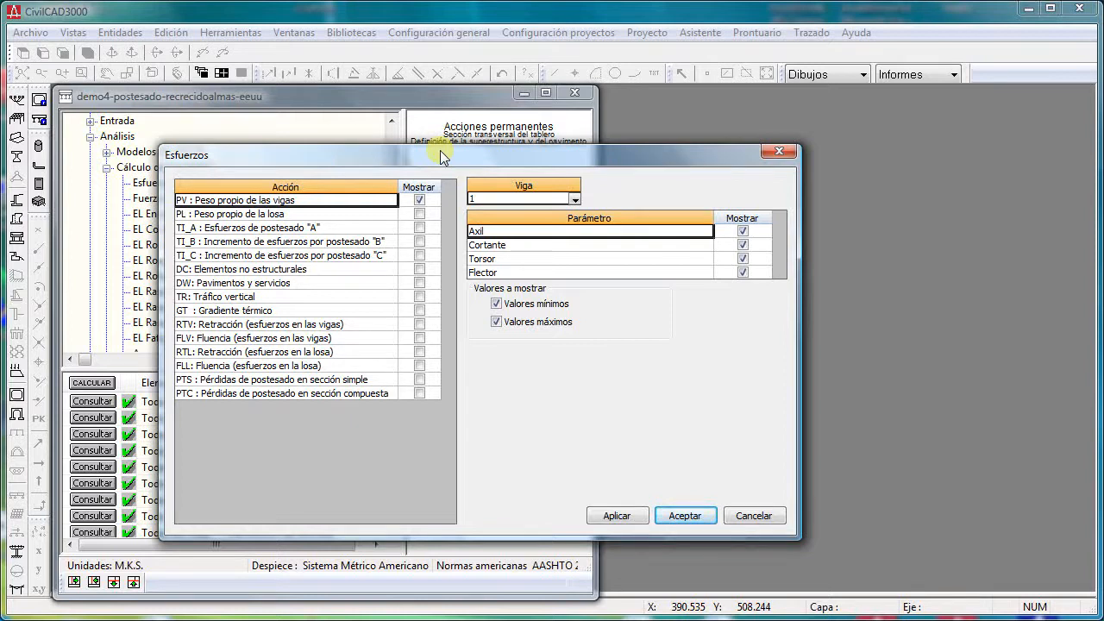
{"action": "left_click", "coordinate": [264, 298]}
{"action": "left_click", "coordinate": [420, 297]}
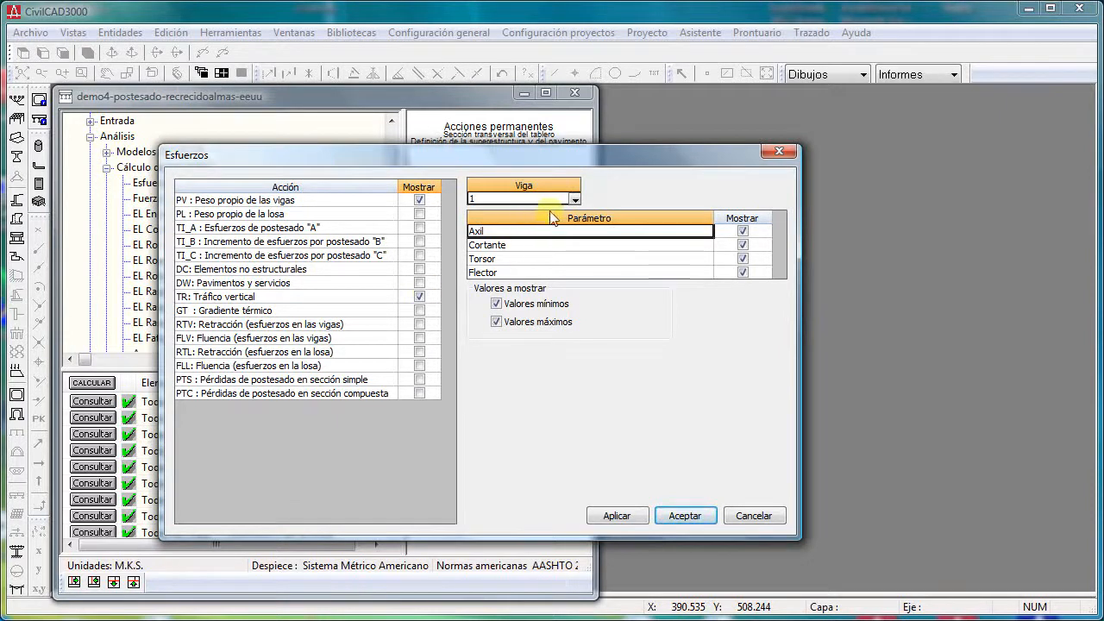
{"action": "left_click", "coordinate": [575, 199]}
{"action": "left_click", "coordinate": [528, 256]}
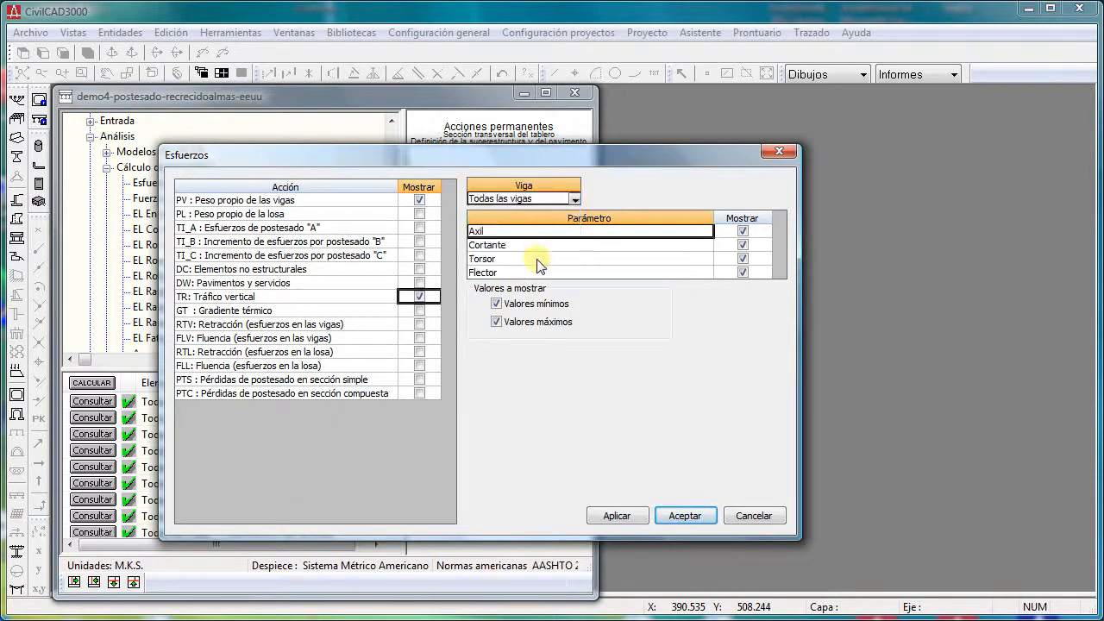
{"action": "left_click", "coordinate": [690, 510]}
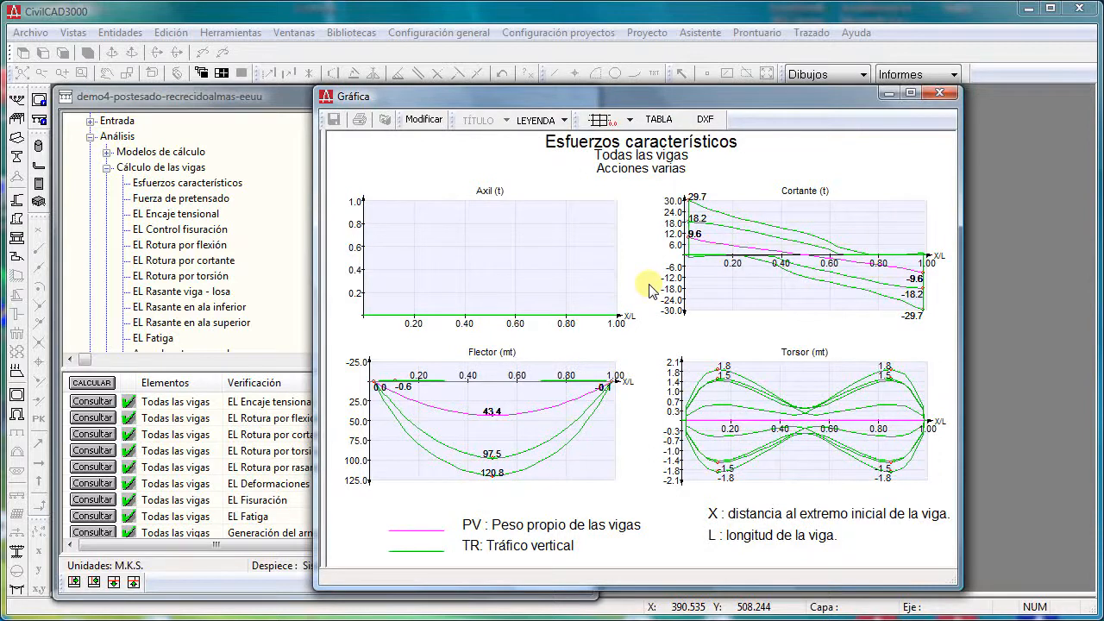
{"action": "left_click", "coordinate": [941, 92]}
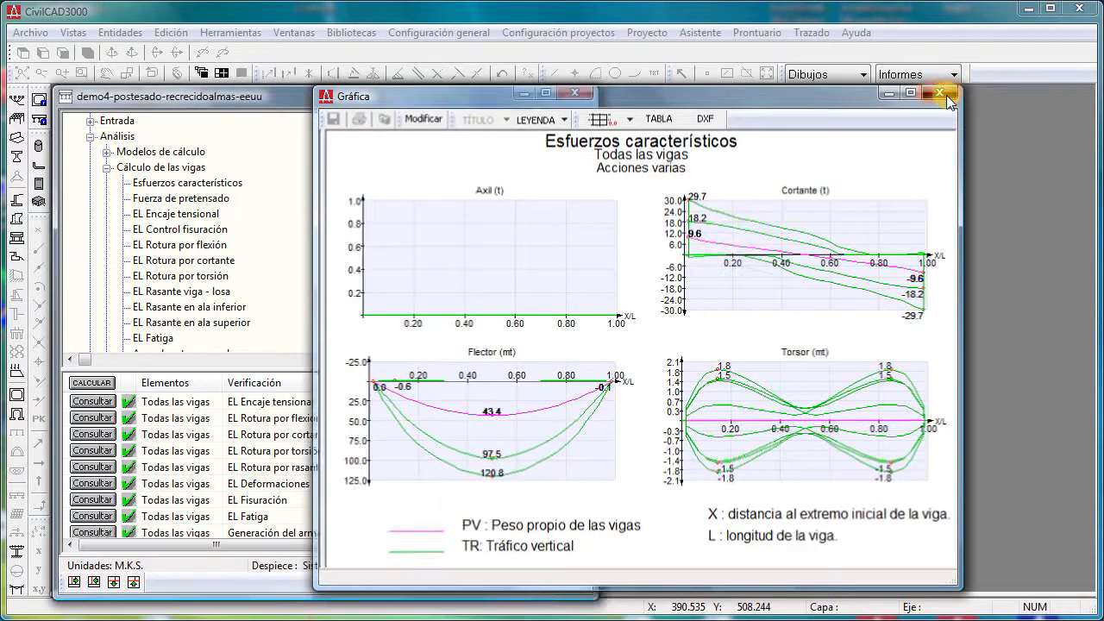
- Plot the EL Encaje tensional stresses of beam 1 in 2D for Servicio I after postesado A and A tiempo infinito, and close the graph
{"action": "left_click", "coordinate": [169, 216]}
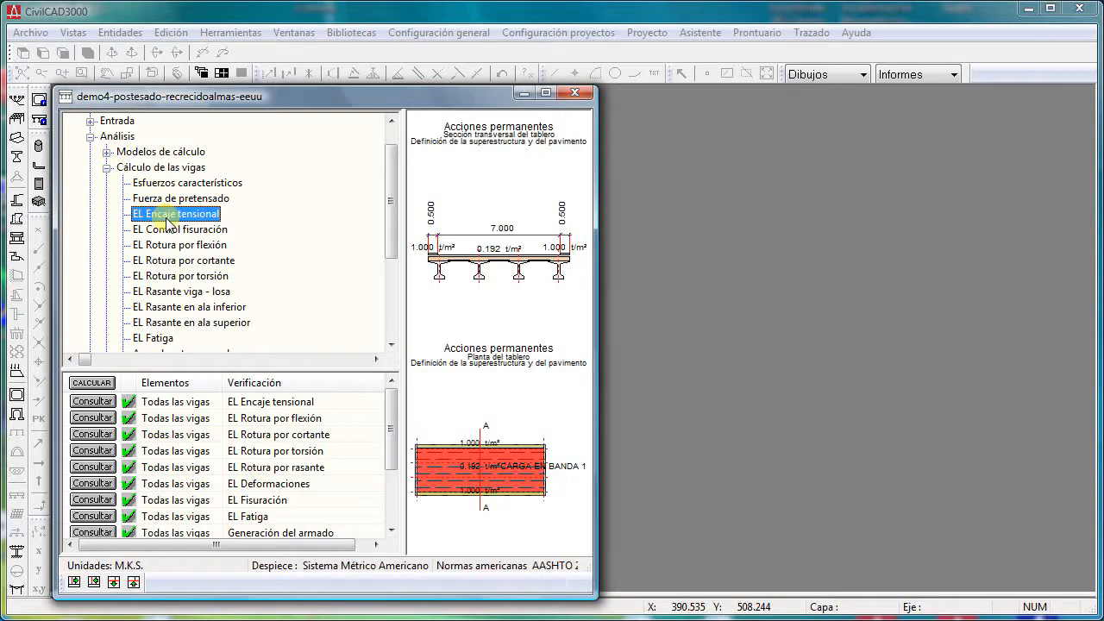
{"action": "double_click", "coordinate": [169, 216]}
{"action": "left_click_drag", "start_coordinate": [382, 251], "coordinate": [530, 215]}
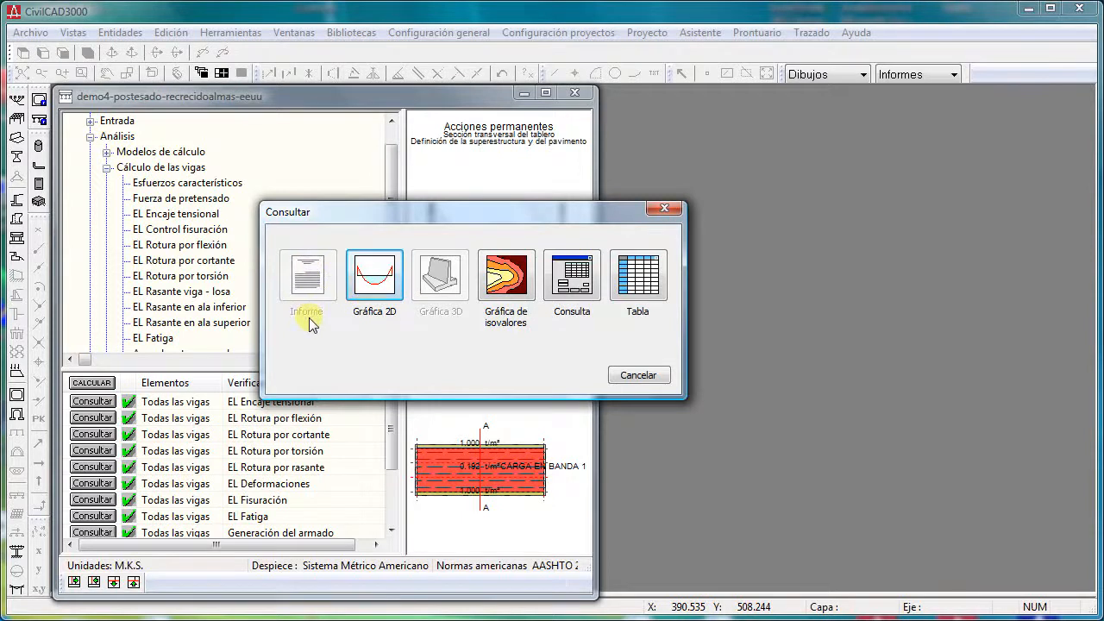
{"action": "left_click", "coordinate": [374, 284]}
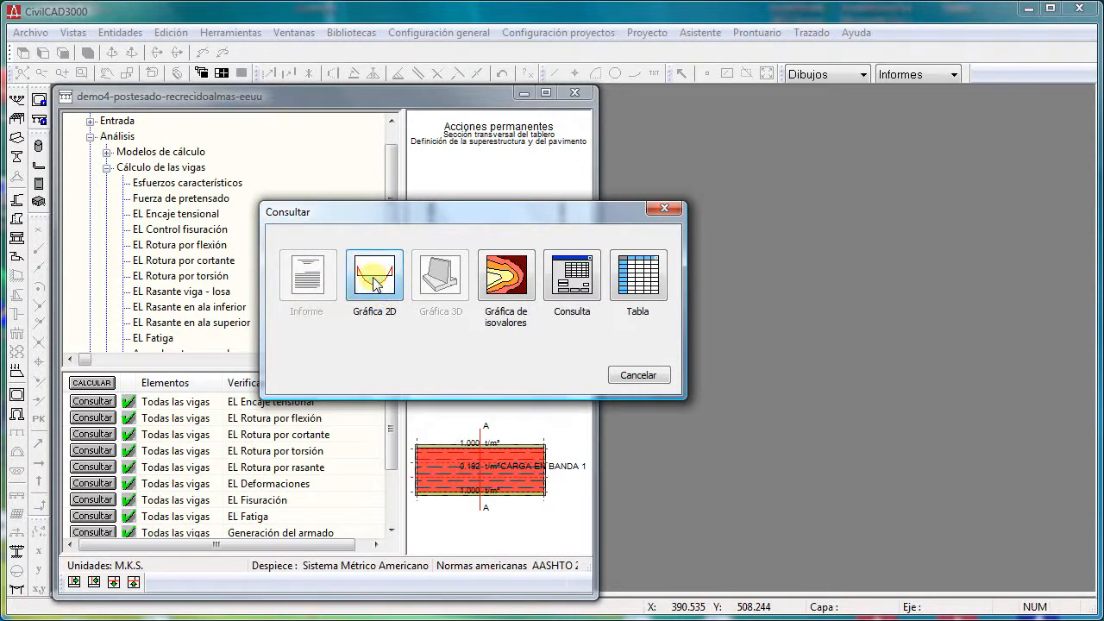
{"action": "left_click_drag", "start_coordinate": [296, 191], "coordinate": [408, 170]}
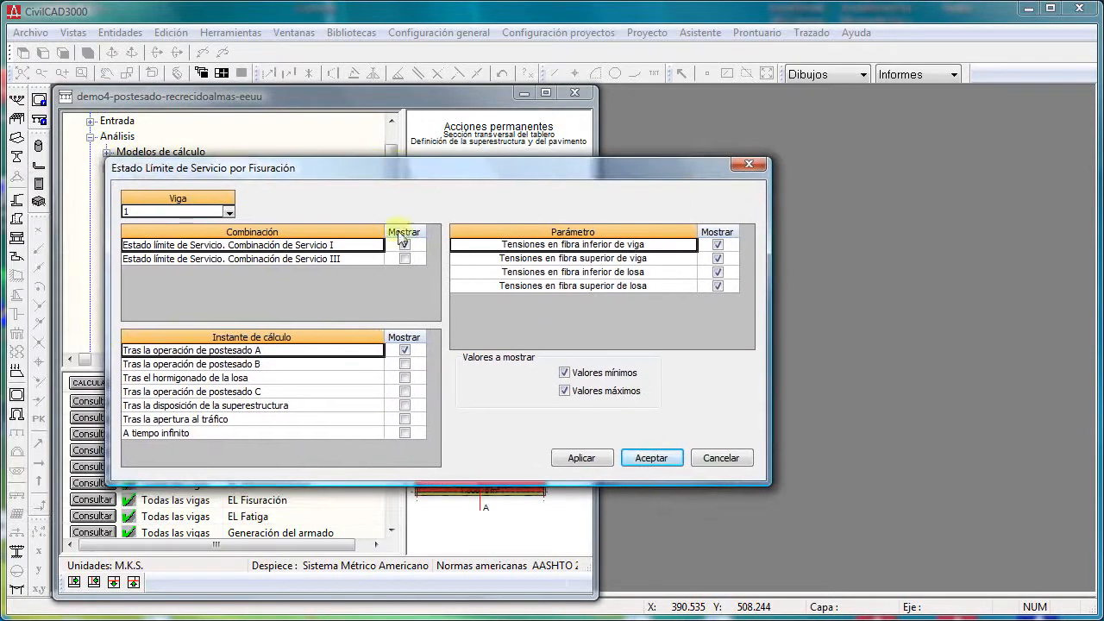
{"action": "left_click", "coordinate": [405, 433]}
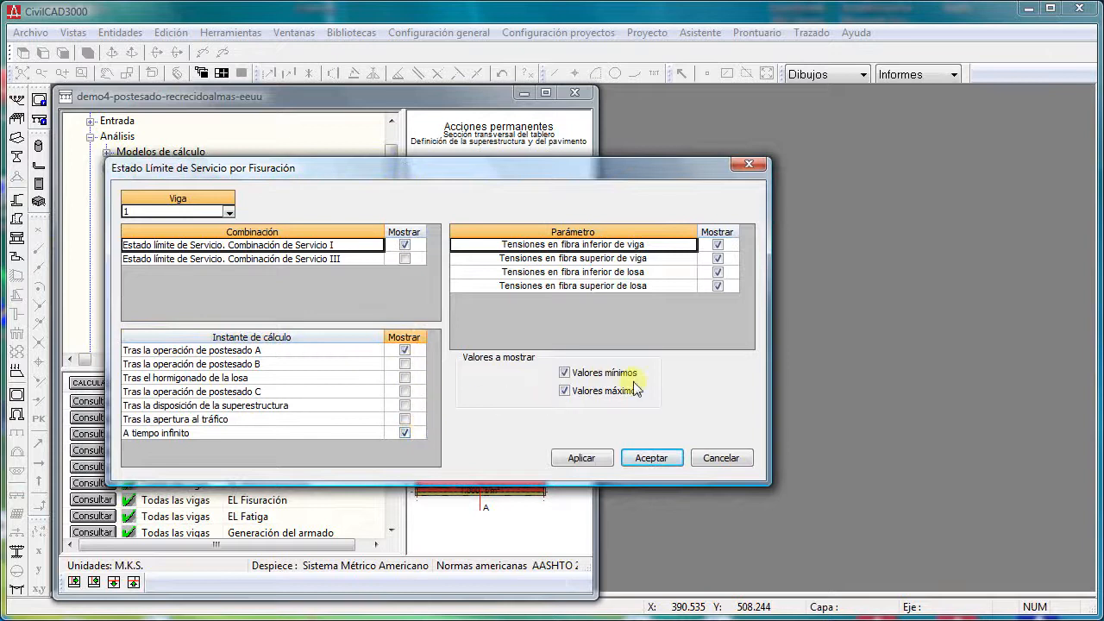
{"action": "left_click", "coordinate": [651, 457]}
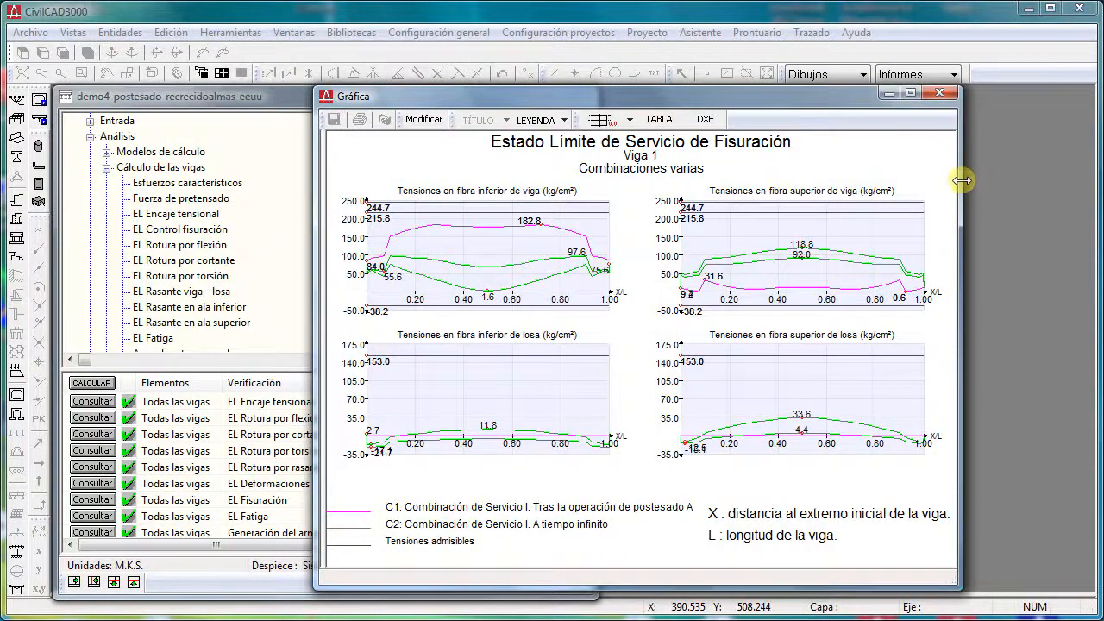
{"action": "left_click", "coordinate": [940, 92]}
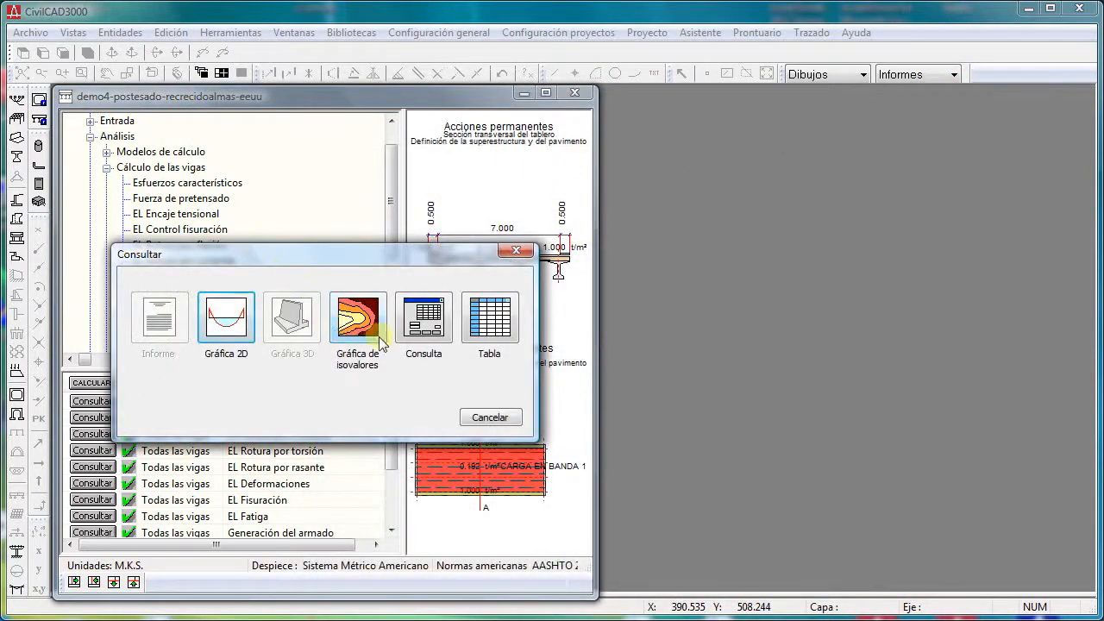
- Plot the isovalue graph of beam 1 and slab stresses for Servicio I after postesado A, and close it
{"action": "left_click", "coordinate": [362, 323]}
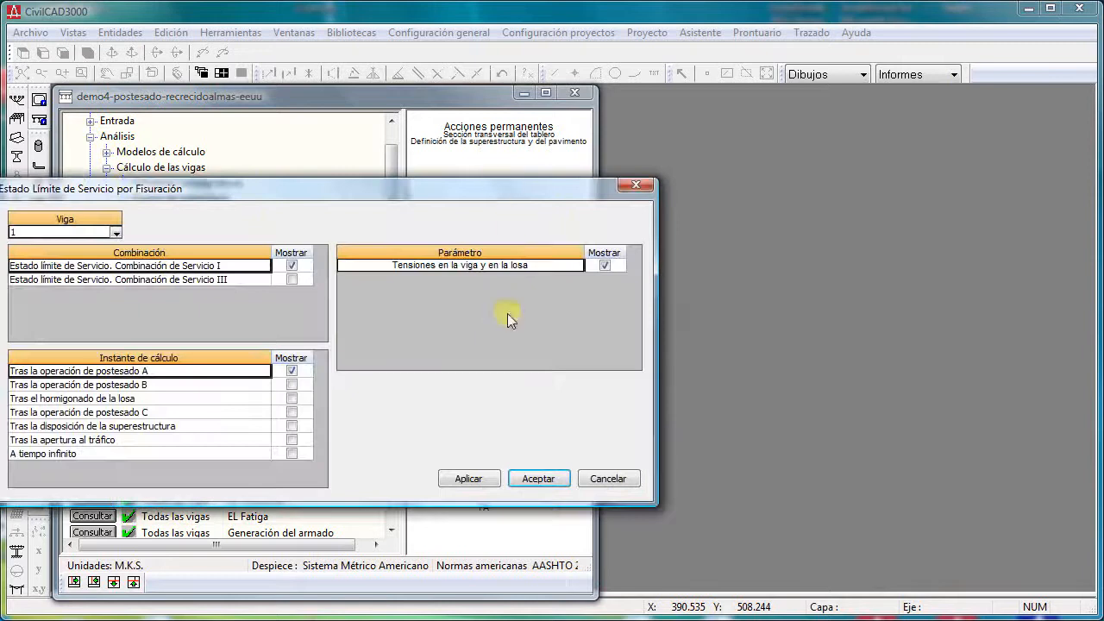
{"action": "left_click_drag", "start_coordinate": [498, 189], "coordinate": [566, 191]}
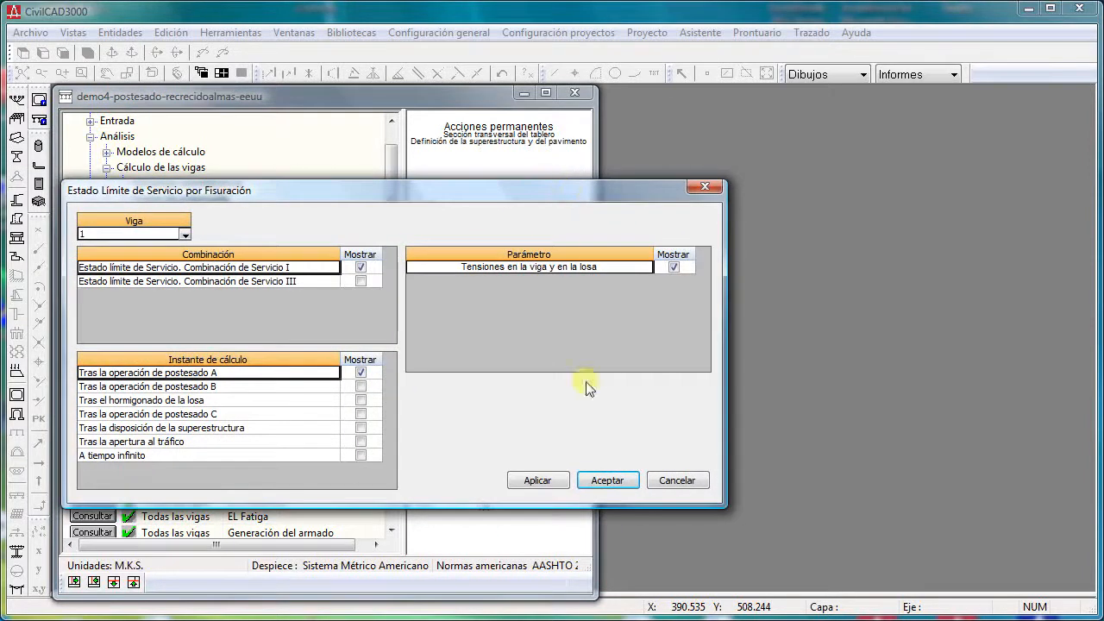
{"action": "left_click", "coordinate": [608, 480]}
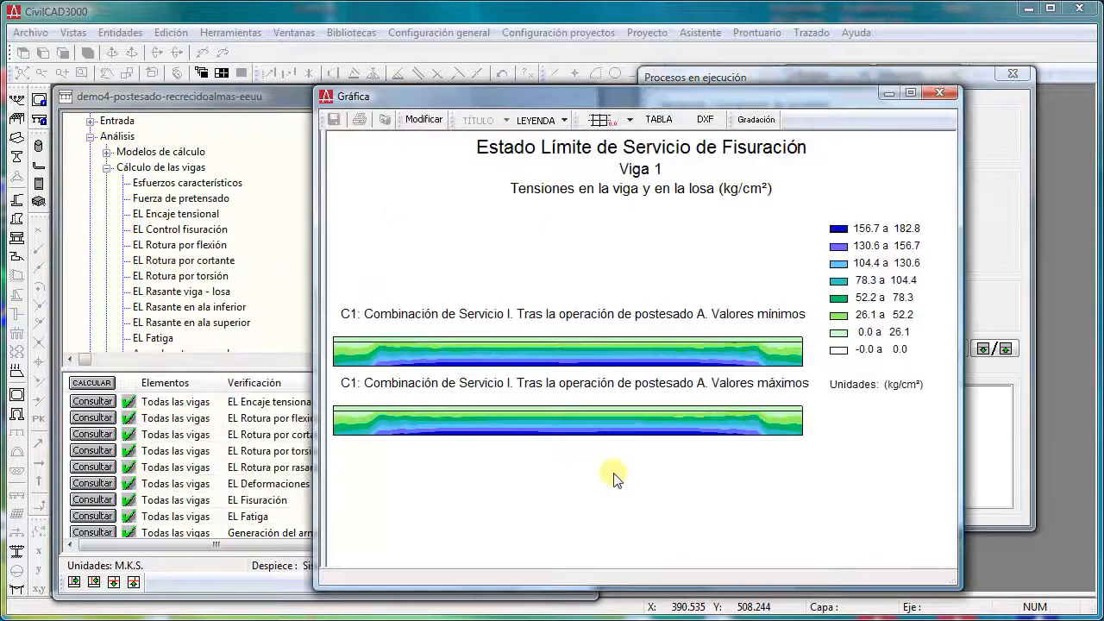
{"action": "left_click", "coordinate": [938, 91]}
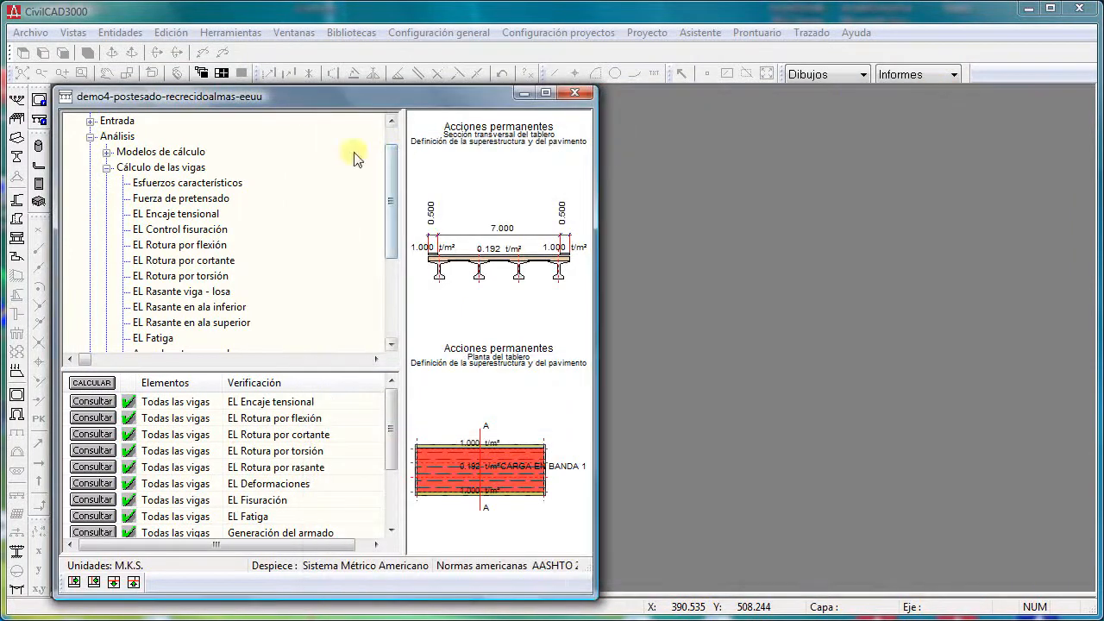
- Query EL Encaje tensional, calculate the Resumen de tensiones for beam 1 under Combinación de Servicio I, review it, and exit
{"action": "left_click", "coordinate": [192, 217]}
{"action": "double_click", "coordinate": [192, 217]}
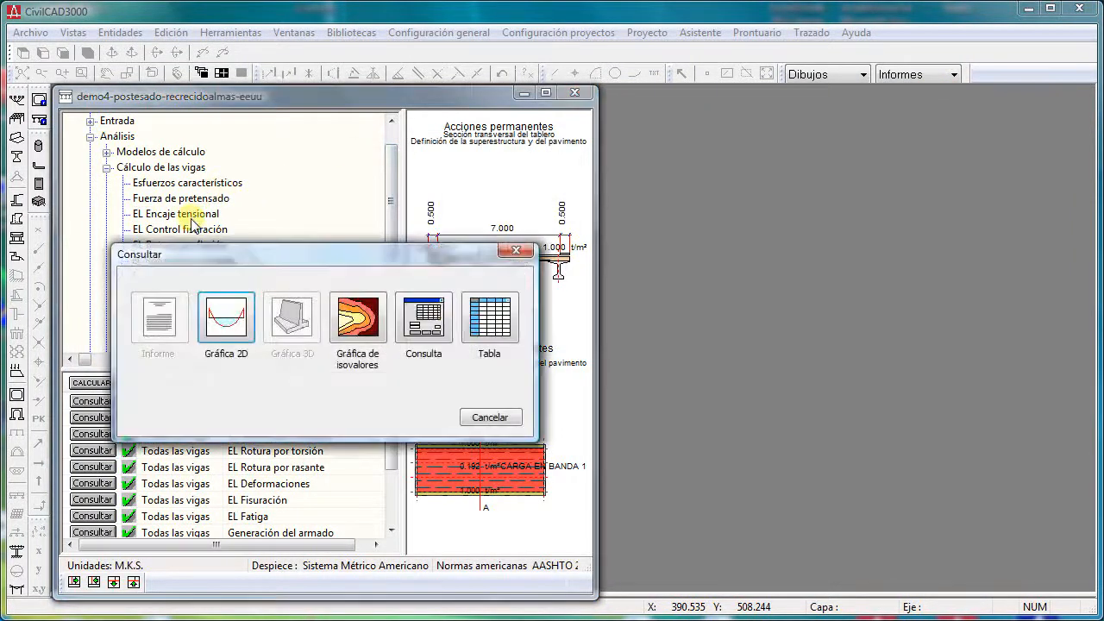
{"action": "left_click", "coordinate": [419, 338]}
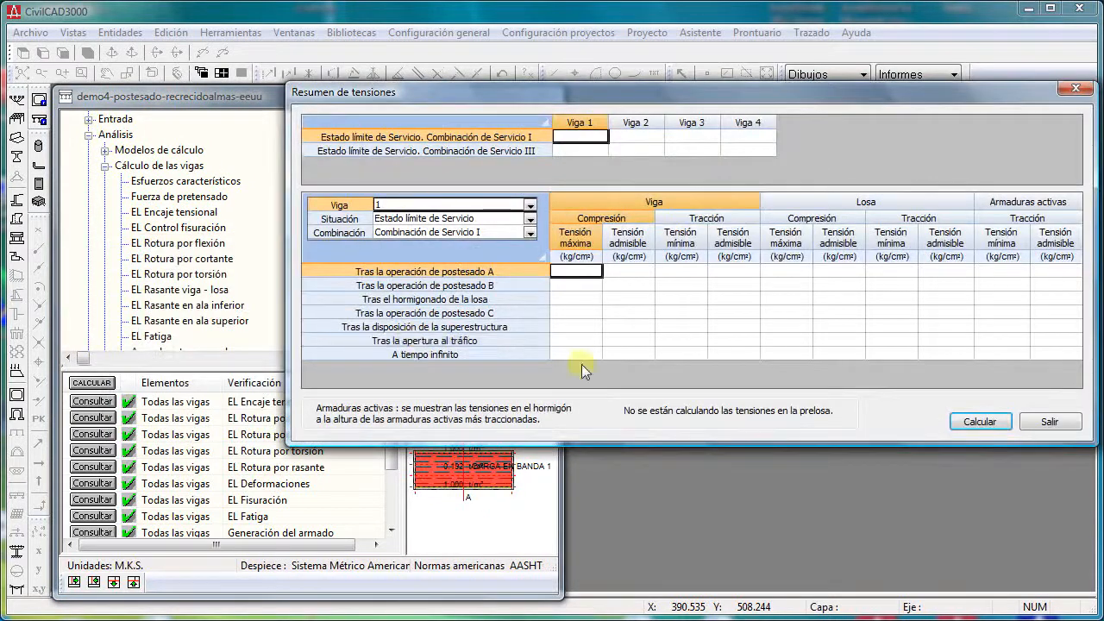
{"action": "left_click", "coordinate": [975, 425]}
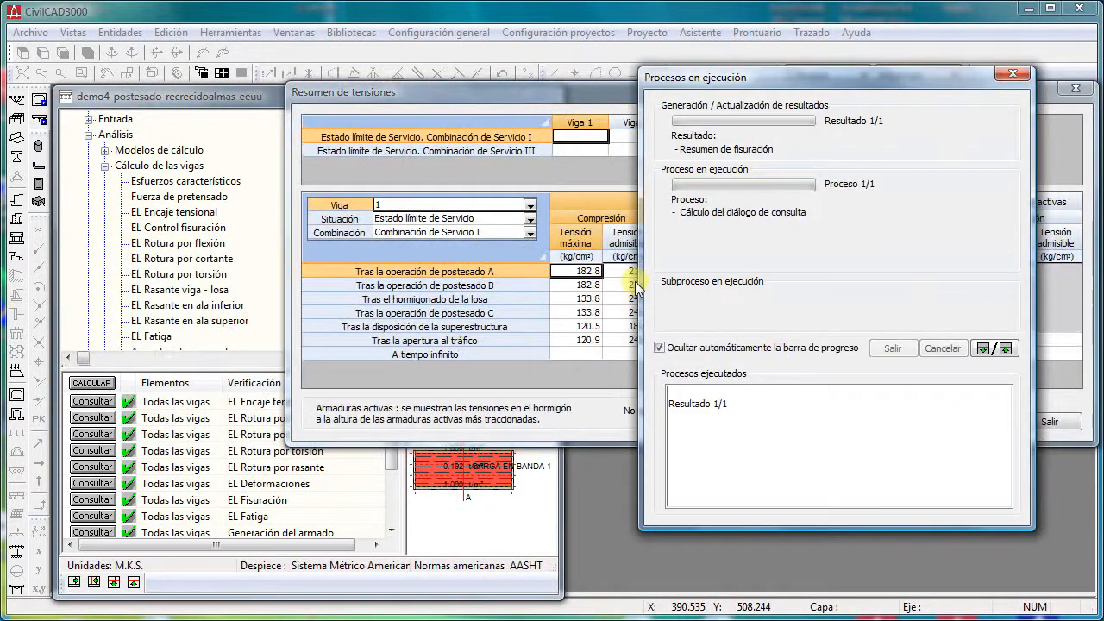
{"action": "left_click", "coordinate": [631, 296]}
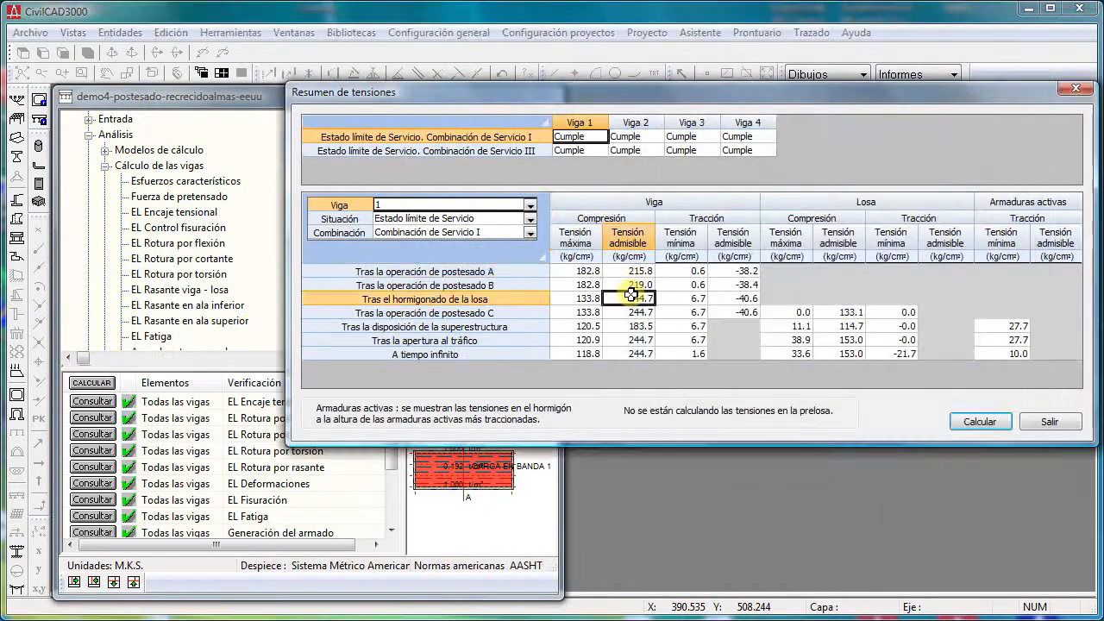
{"action": "left_click", "coordinate": [1043, 421]}
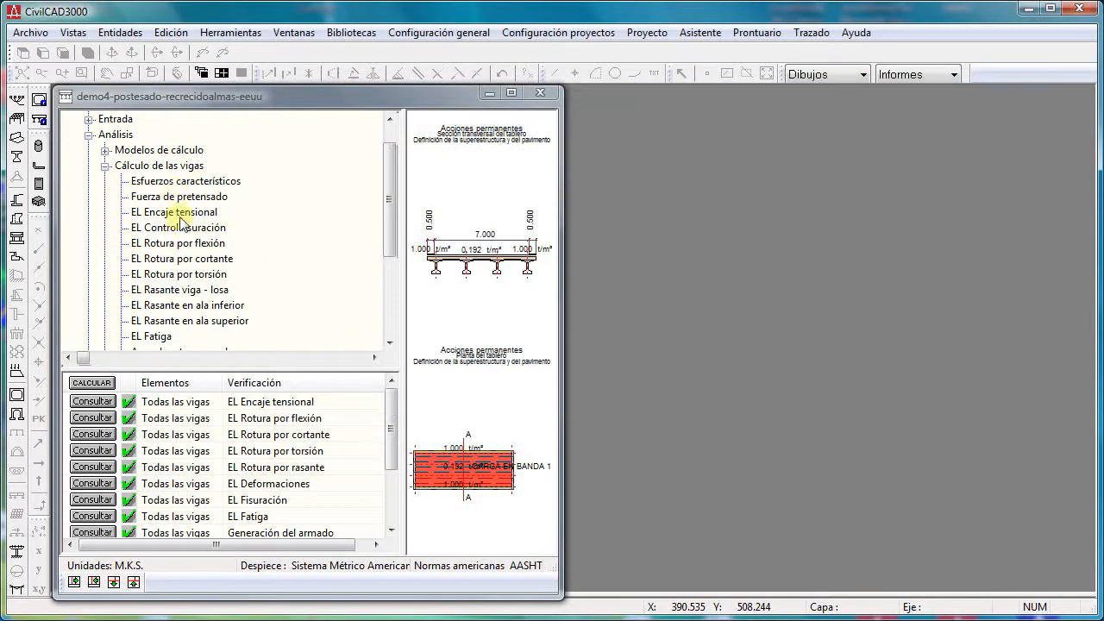
- Generate the EL Encaje tensional results table for beam 1, covering Servicio I after postesado A and A tiempo infinito
{"action": "left_click", "coordinate": [181, 214]}
{"action": "double_click", "coordinate": [181, 215]}
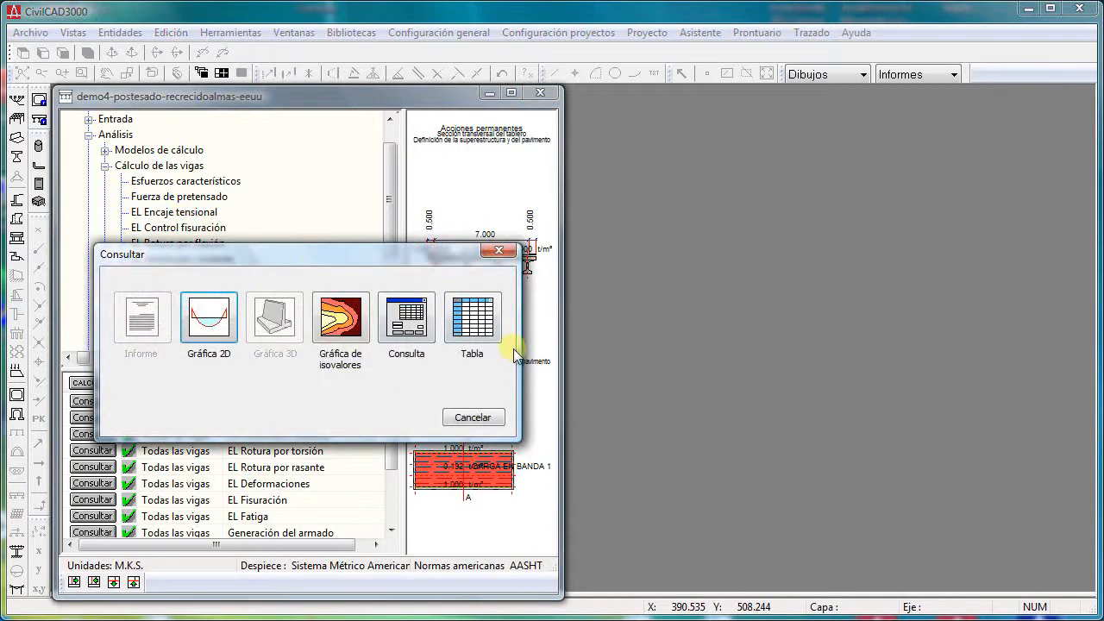
{"action": "left_click", "coordinate": [473, 321]}
{"action": "left_click", "coordinate": [277, 450]}
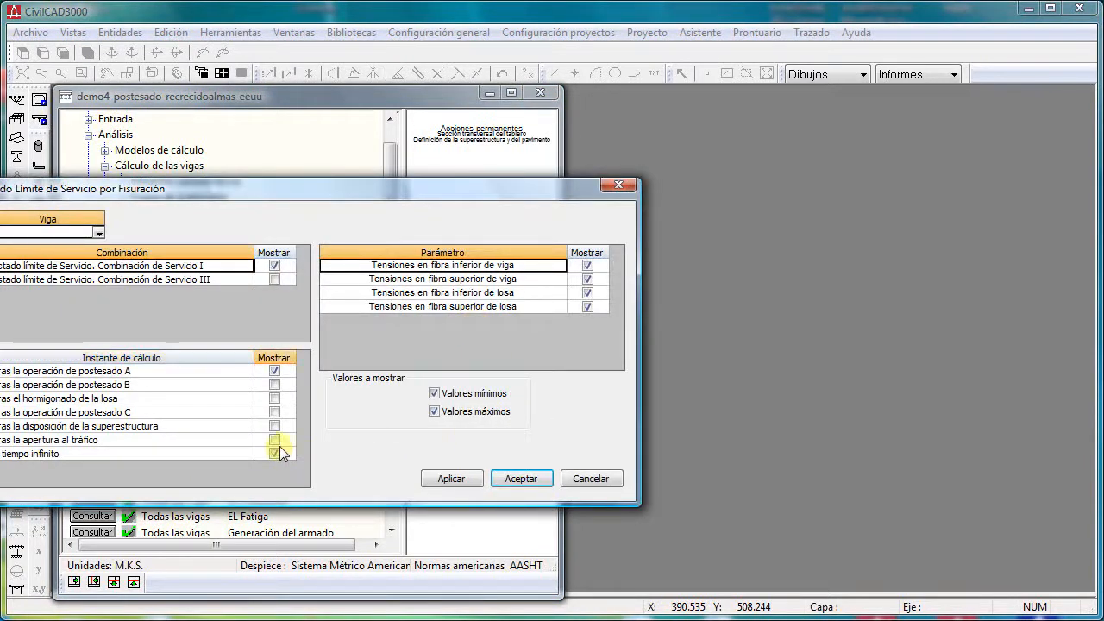
{"action": "left_click_drag", "start_coordinate": [361, 189], "coordinate": [516, 199]}
{"action": "left_click", "coordinate": [673, 492]}
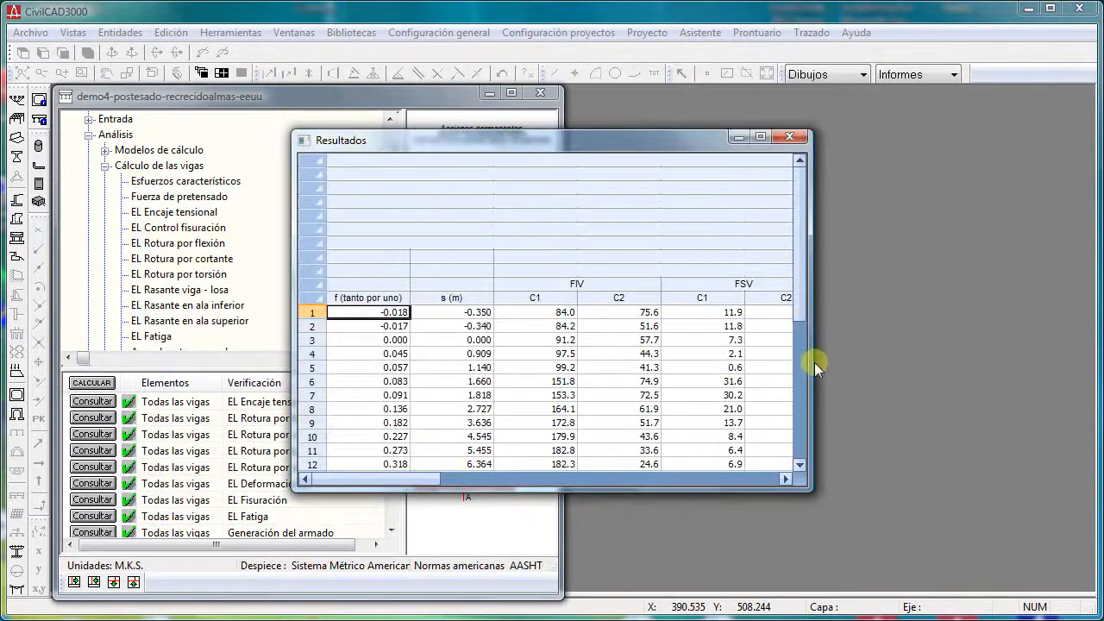
- Enlarge the Resultados table, examine the beam and slab fibre stresses along beam 1, and close the table
{"action": "left_click_drag", "start_coordinate": [814, 363], "coordinate": [1025, 379]}
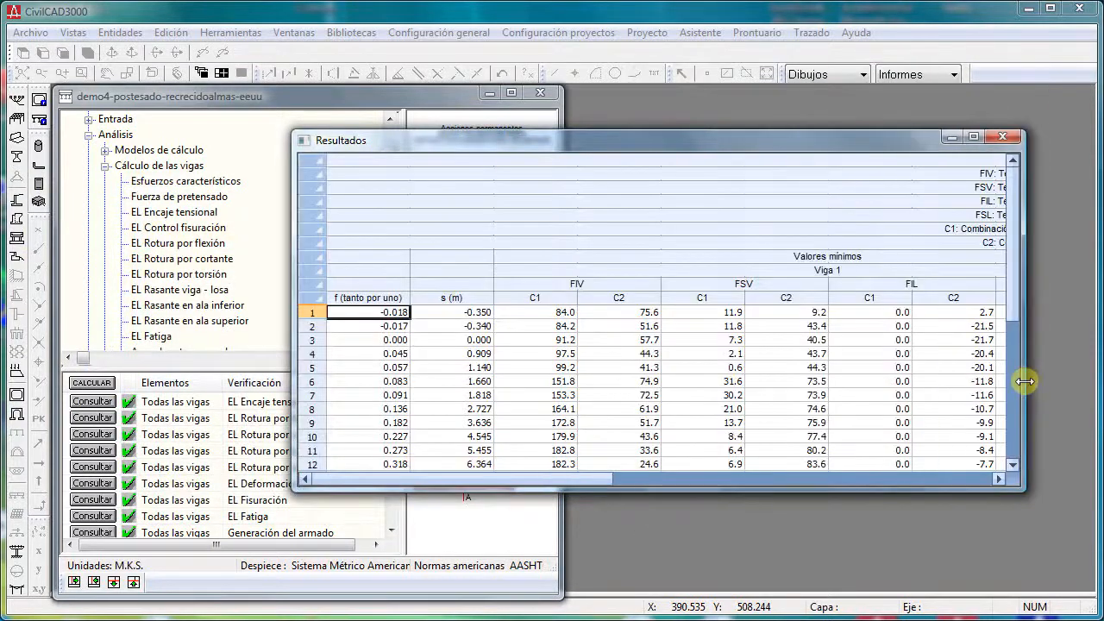
{"action": "left_click_drag", "start_coordinate": [897, 488], "coordinate": [905, 612]}
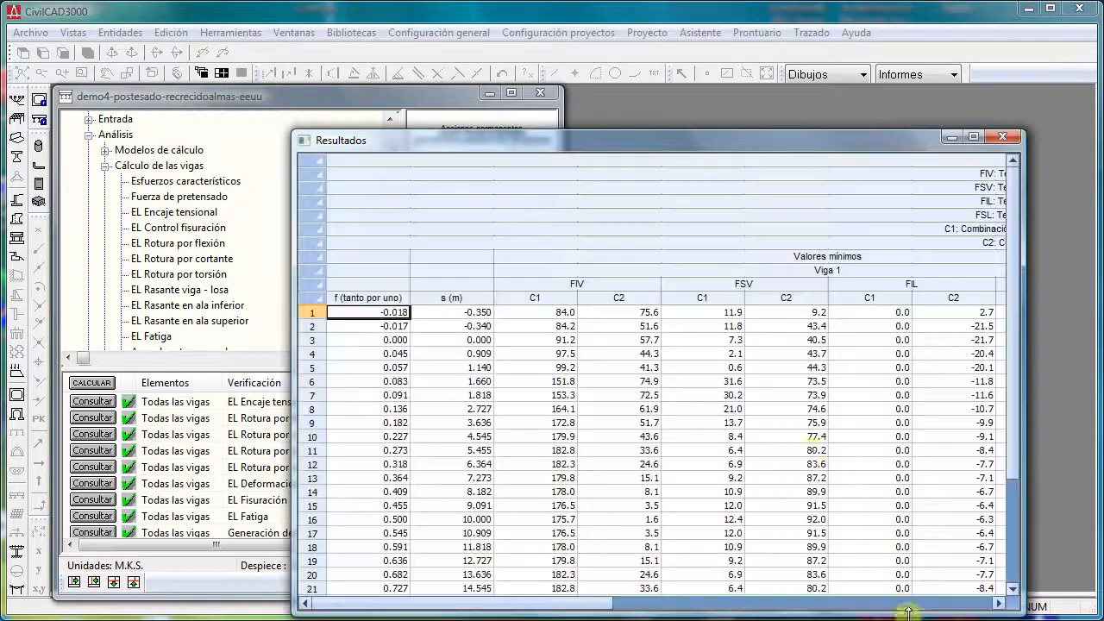
{"action": "left_click", "coordinate": [789, 450]}
{"action": "scroll", "coordinate": [841, 451], "scroll_direction": "down", "scroll_amount": 3}
{"action": "left_click_drag", "start_coordinate": [1025, 473], "coordinate": [1088, 469]}
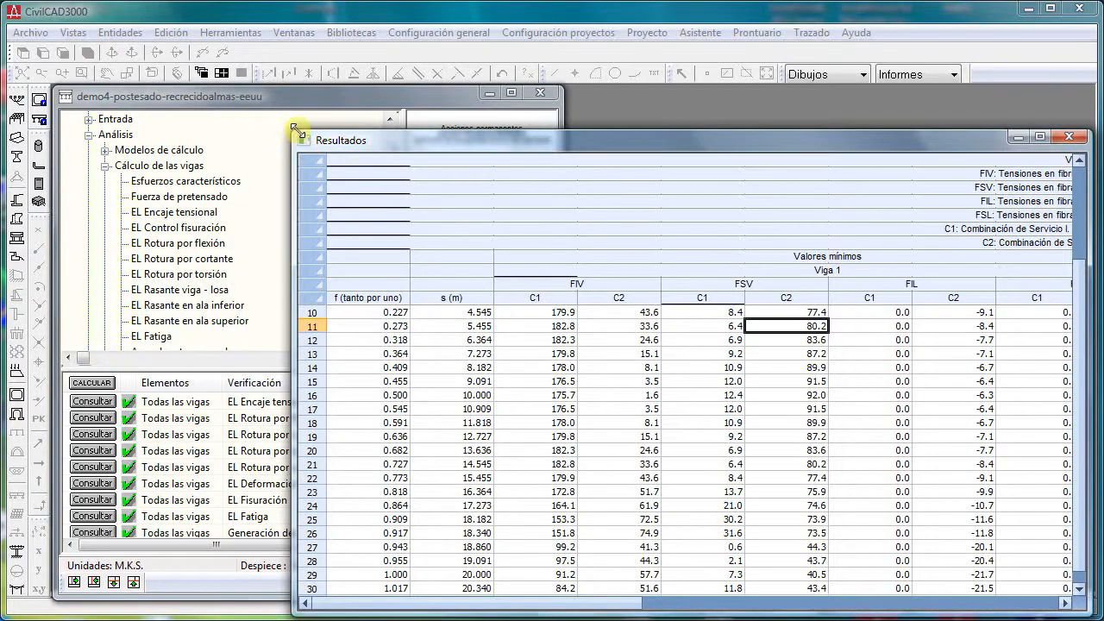
{"action": "left_click_drag", "start_coordinate": [293, 132], "coordinate": [112, 67]}
{"action": "left_click", "coordinate": [599, 385]}
{"action": "scroll", "coordinate": [596, 379], "scroll_direction": "up", "scroll_amount": 3}
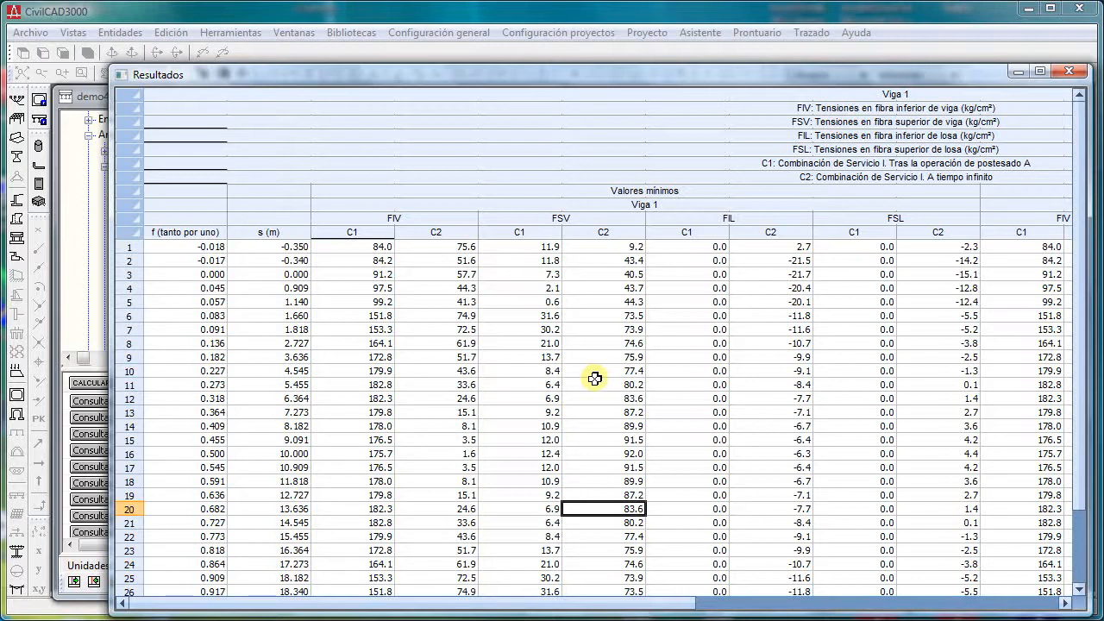
{"action": "scroll", "coordinate": [502, 352], "scroll_direction": "down", "scroll_amount": 2}
{"action": "left_click_drag", "start_coordinate": [493, 288], "coordinate": [828, 544]}
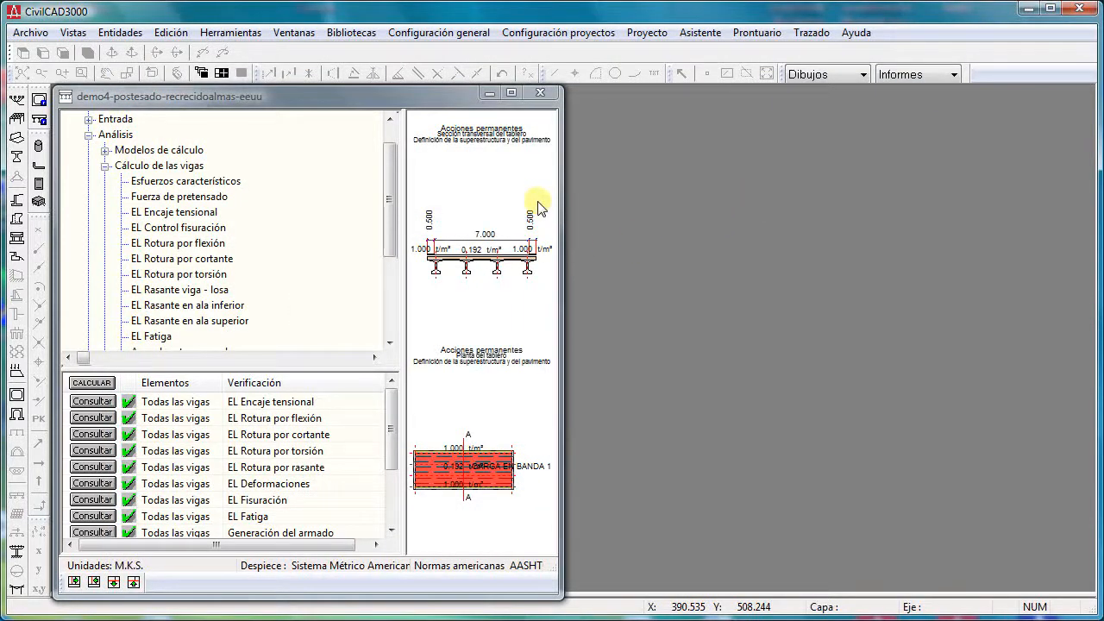
- Collapse the Cálculo de las vigas and Análisis branches of the project tree
{"action": "double_click", "coordinate": [178, 233]}
{"action": "key", "text": "Left"}
{"action": "key", "text": "Left"}
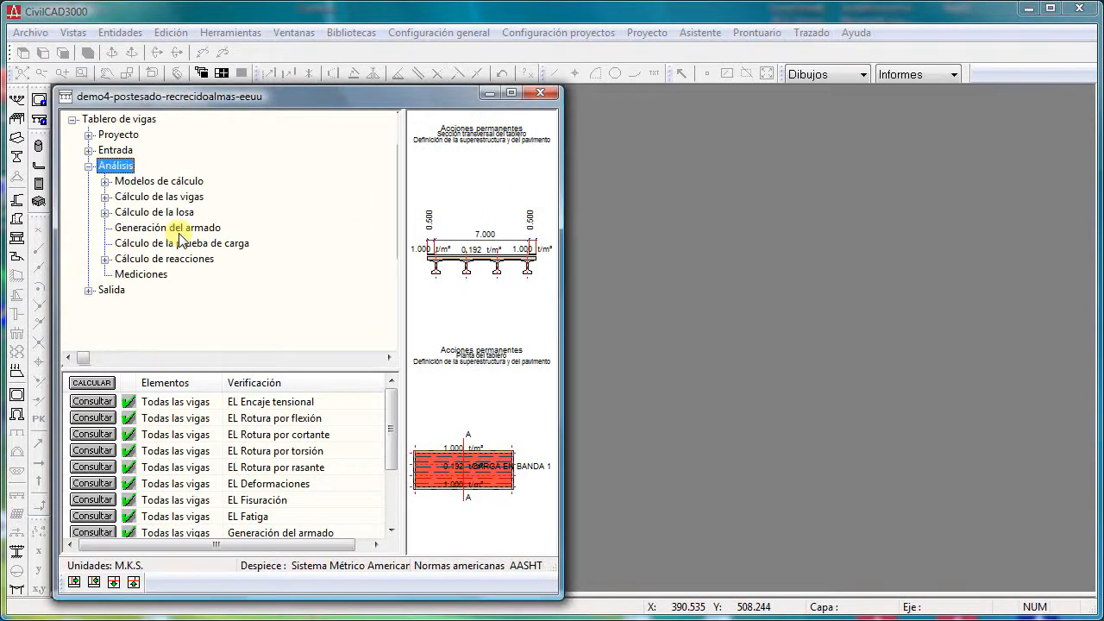
{"action": "key", "text": "Left"}
- Expand the Entrada branch and enlarge the project tree area to fit all its entries
{"action": "key", "text": "Up"}
{"action": "key", "text": "Right"}
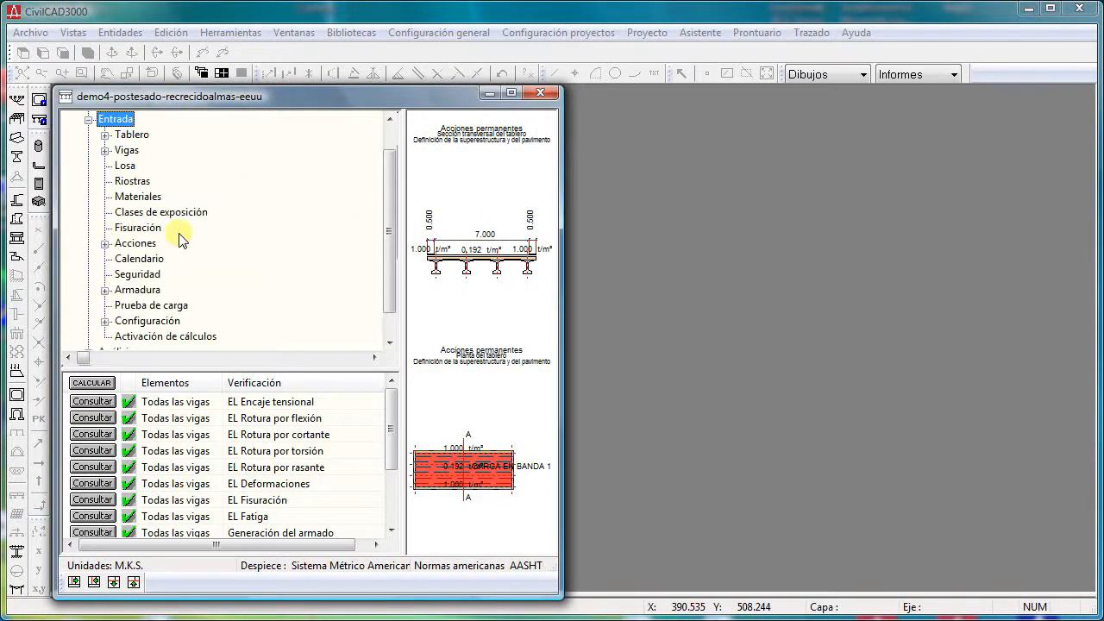
{"action": "key", "text": "Down"}
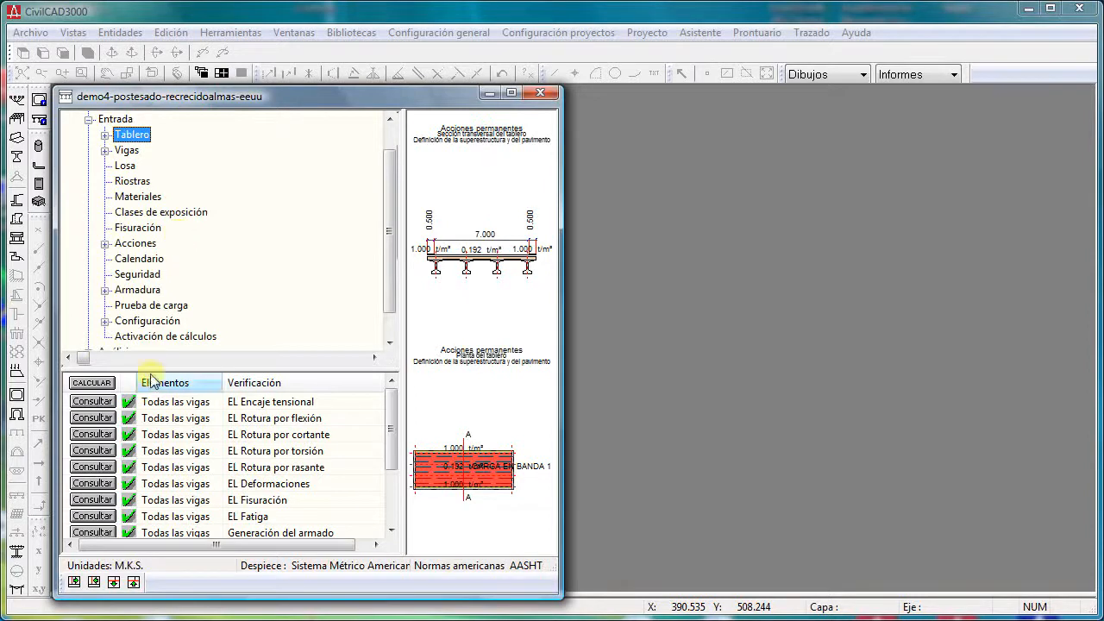
{"action": "left_click_drag", "start_coordinate": [148, 370], "coordinate": [149, 465]}
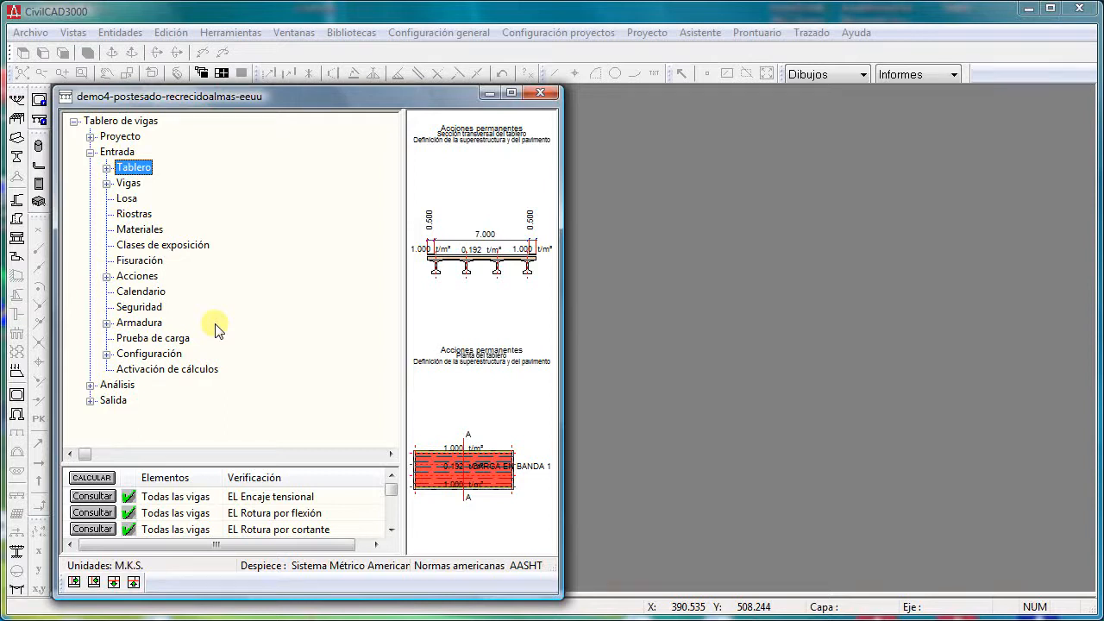
- Review the deck's left and right contour points and roadway definition in Contornos del tablero, then close it without changes
{"action": "left_click", "coordinate": [107, 168]}
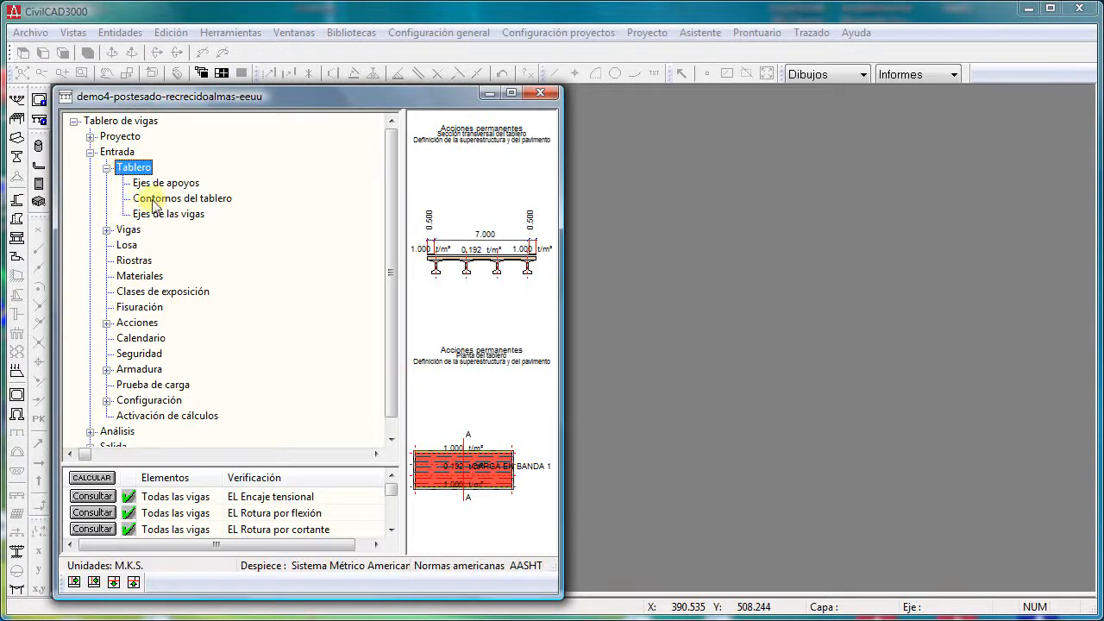
{"action": "left_click", "coordinate": [183, 201]}
{"action": "double_click", "coordinate": [183, 200]}
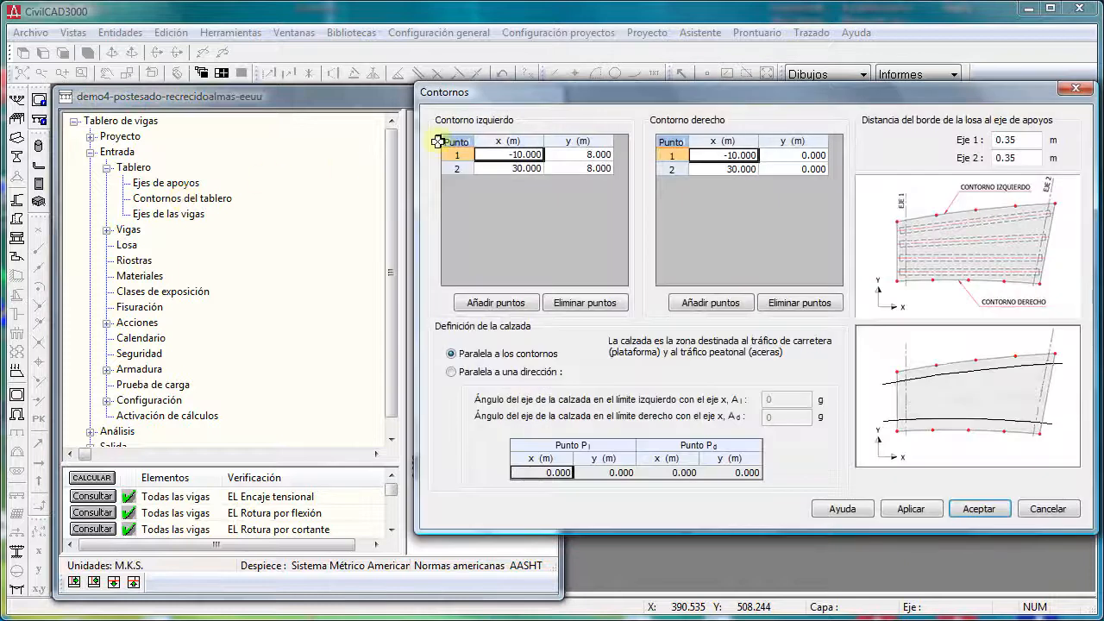
{"action": "left_click_drag", "start_coordinate": [546, 84], "coordinate": [432, 76]}
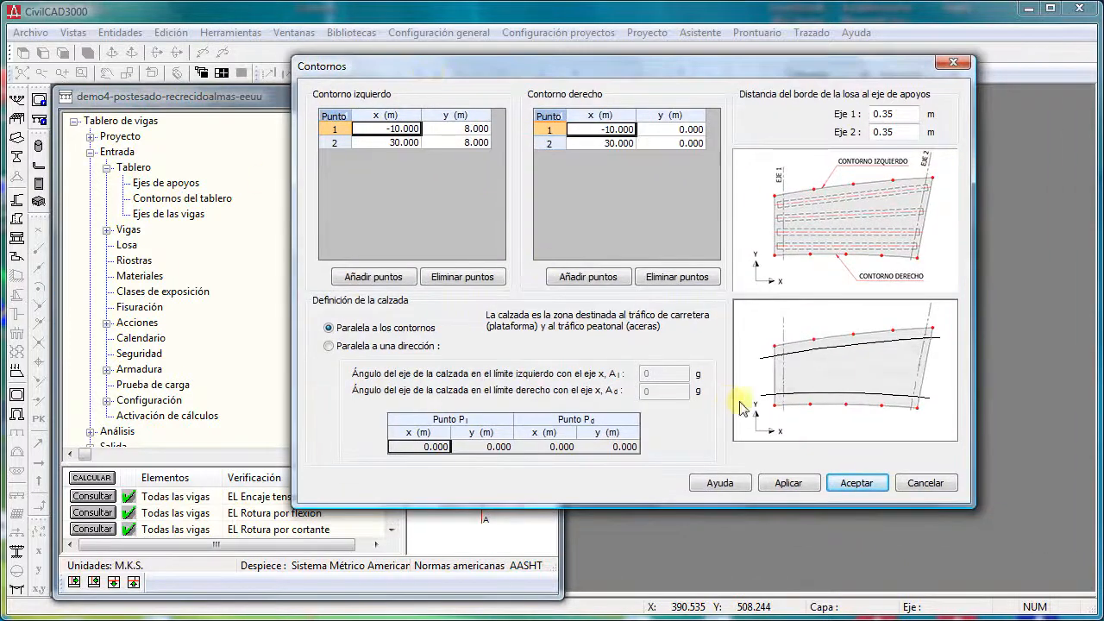
{"action": "left_click", "coordinate": [921, 485]}
- Review the slab thickness and prelosa settings in the Losa data and dismiss them unchanged
{"action": "left_click", "coordinate": [127, 245]}
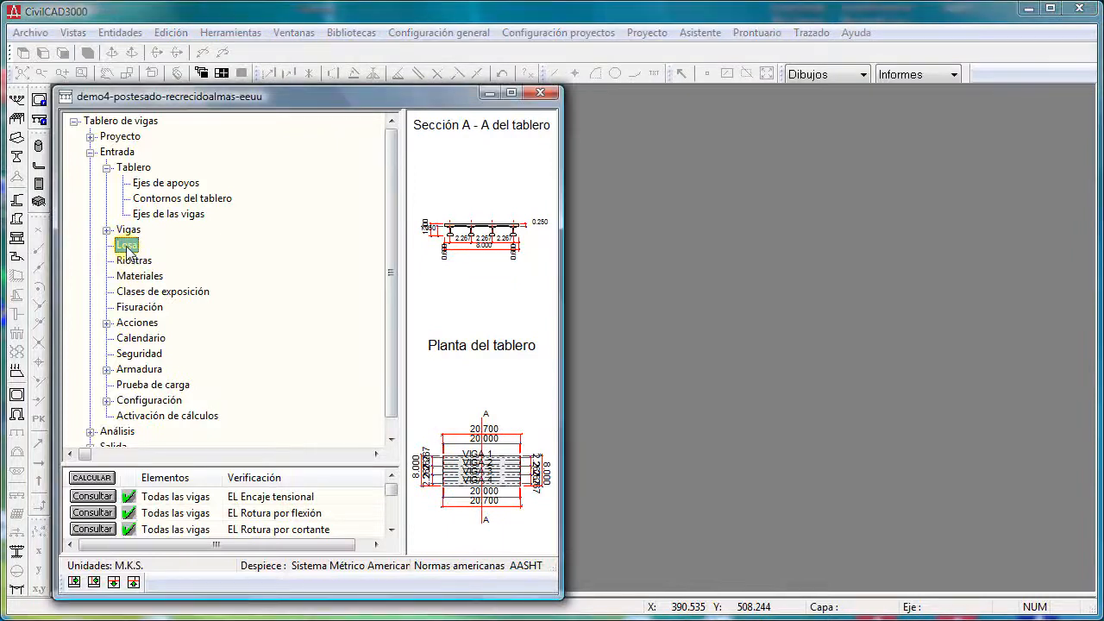
{"action": "double_click", "coordinate": [127, 245]}
{"action": "left_click_drag", "start_coordinate": [664, 117], "coordinate": [577, 50]}
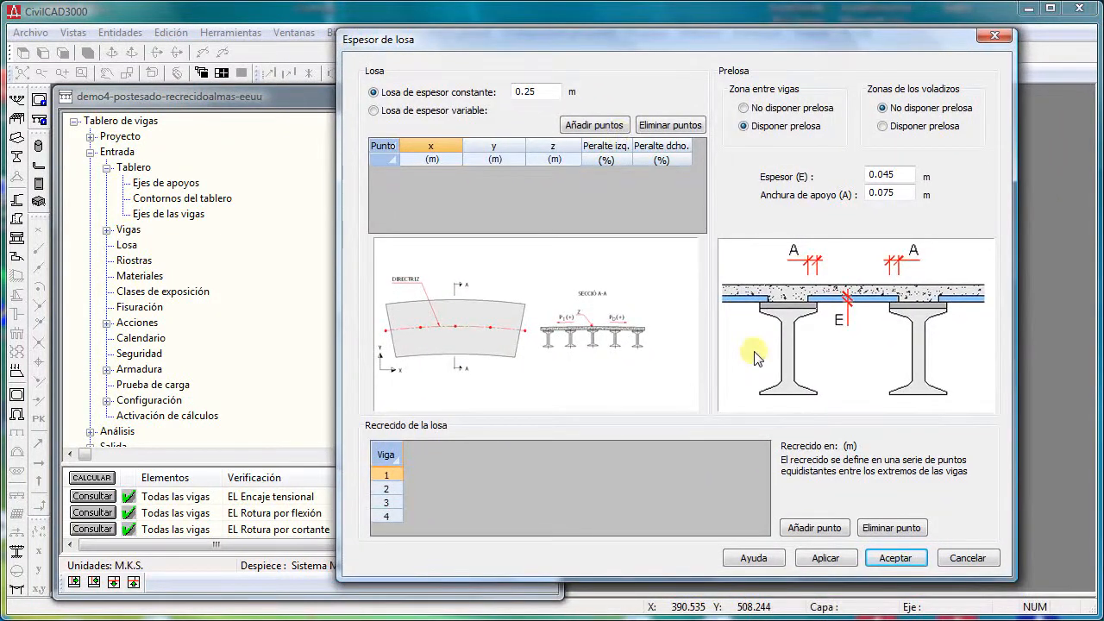
{"action": "left_click", "coordinate": [966, 559]}
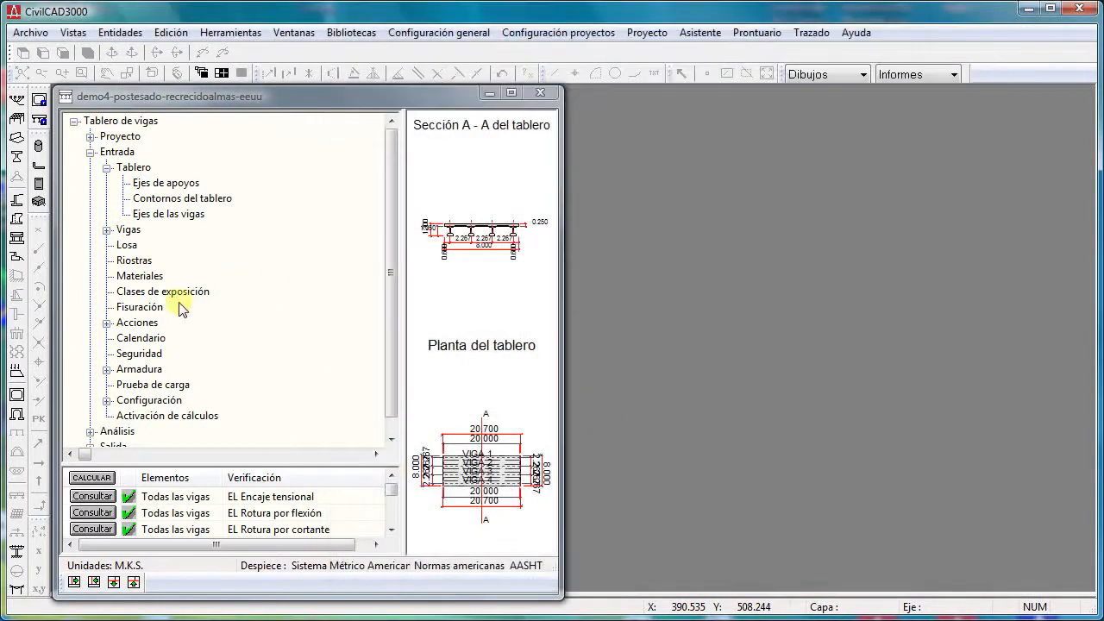
- Review the Materiales data, including the available post-tensioning steels and the Y 1860 C definition, leaving everything unchanged
{"action": "double_click", "coordinate": [141, 277]}
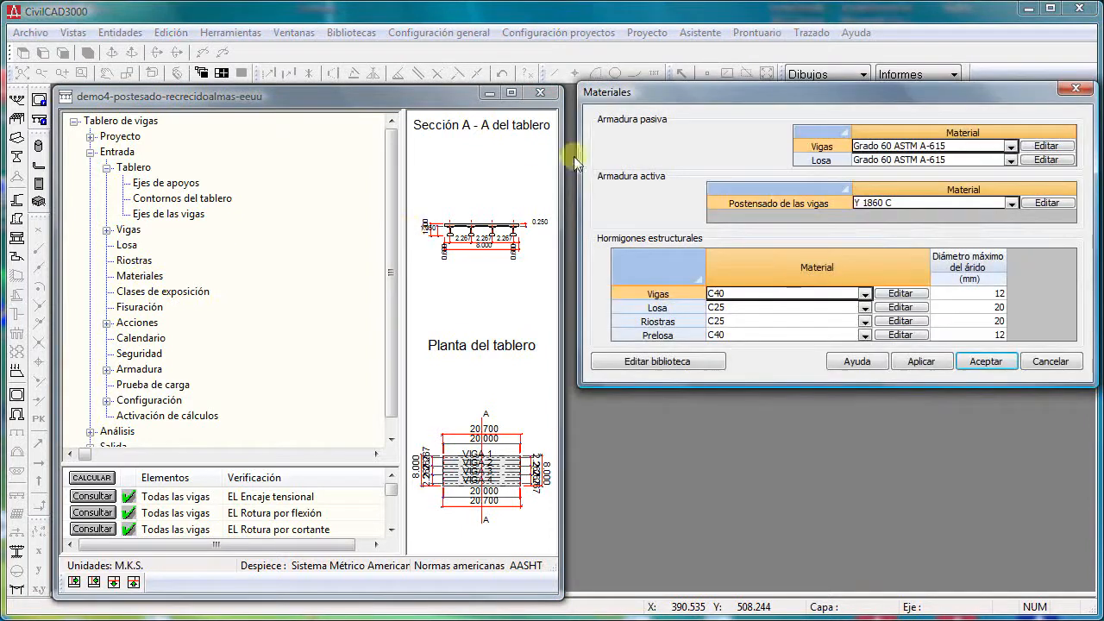
{"action": "left_click_drag", "start_coordinate": [633, 89], "coordinate": [296, 140]}
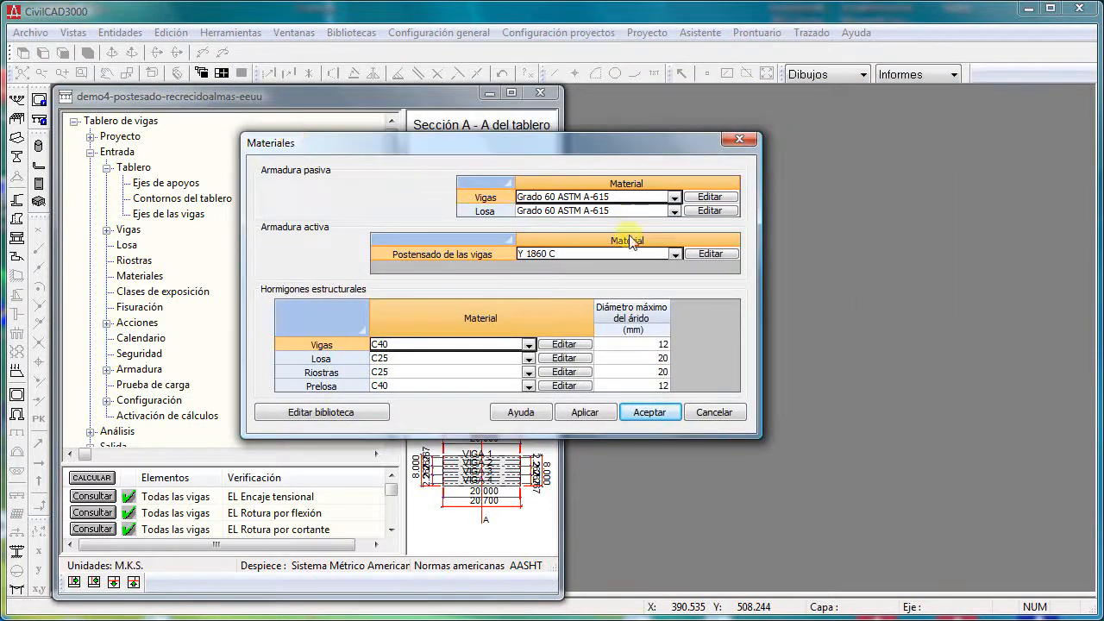
{"action": "left_click", "coordinate": [676, 254]}
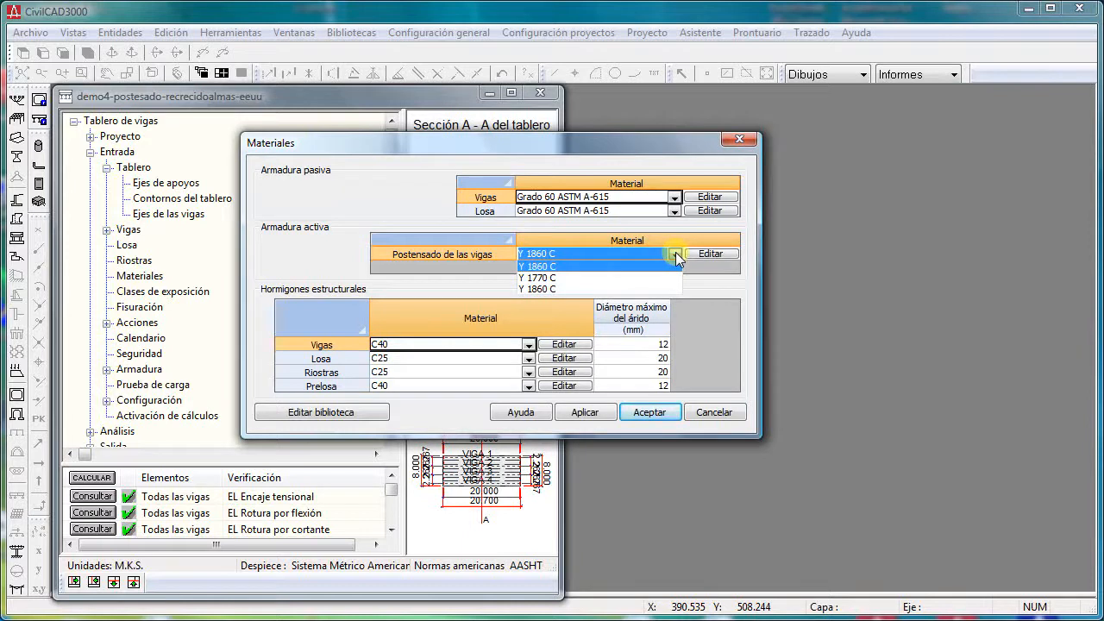
{"action": "left_click", "coordinate": [677, 256]}
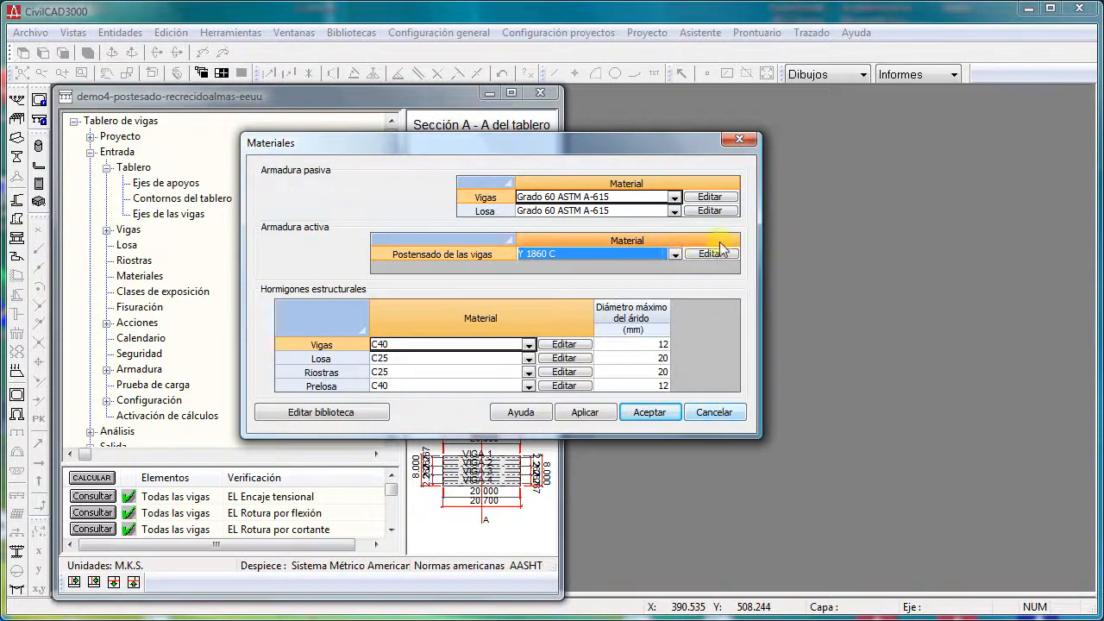
{"action": "left_click", "coordinate": [710, 255]}
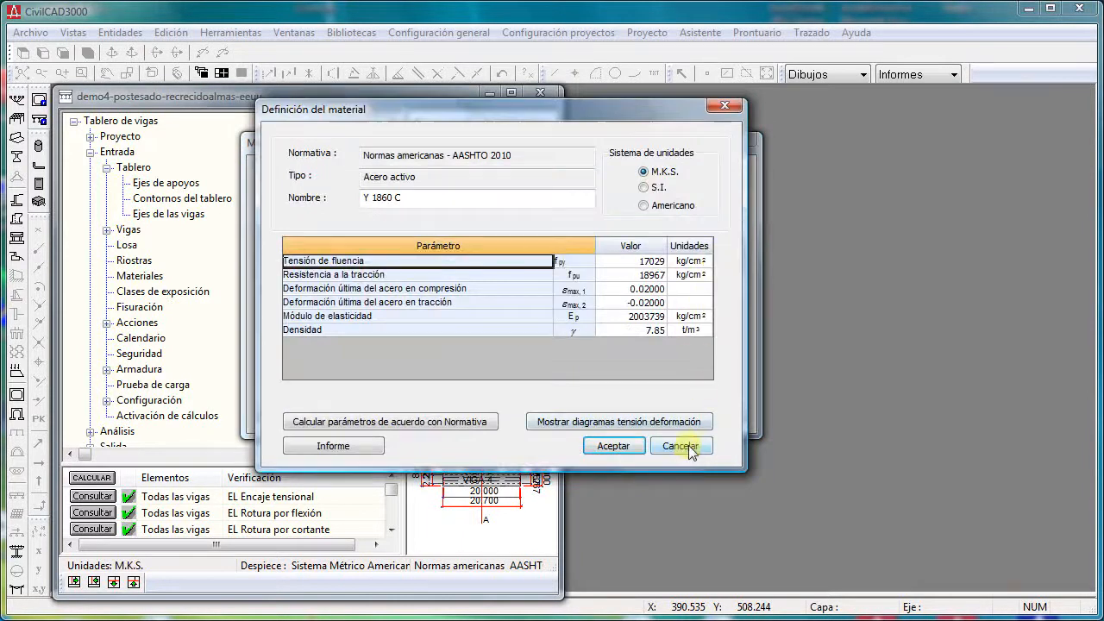
{"action": "left_click", "coordinate": [688, 446]}
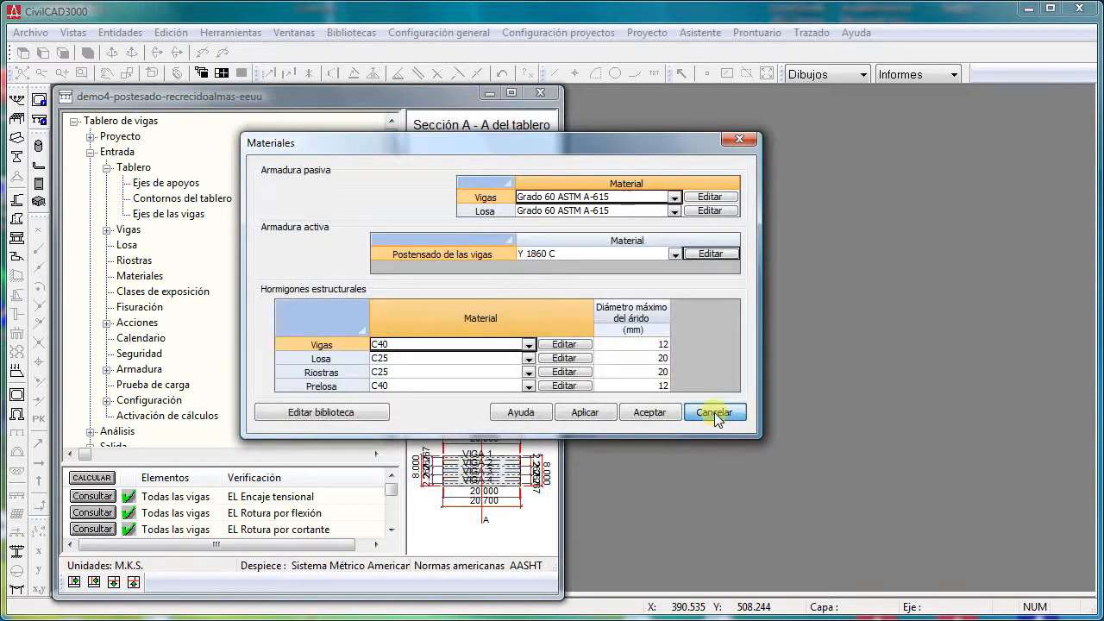
{"action": "left_click", "coordinate": [714, 414]}
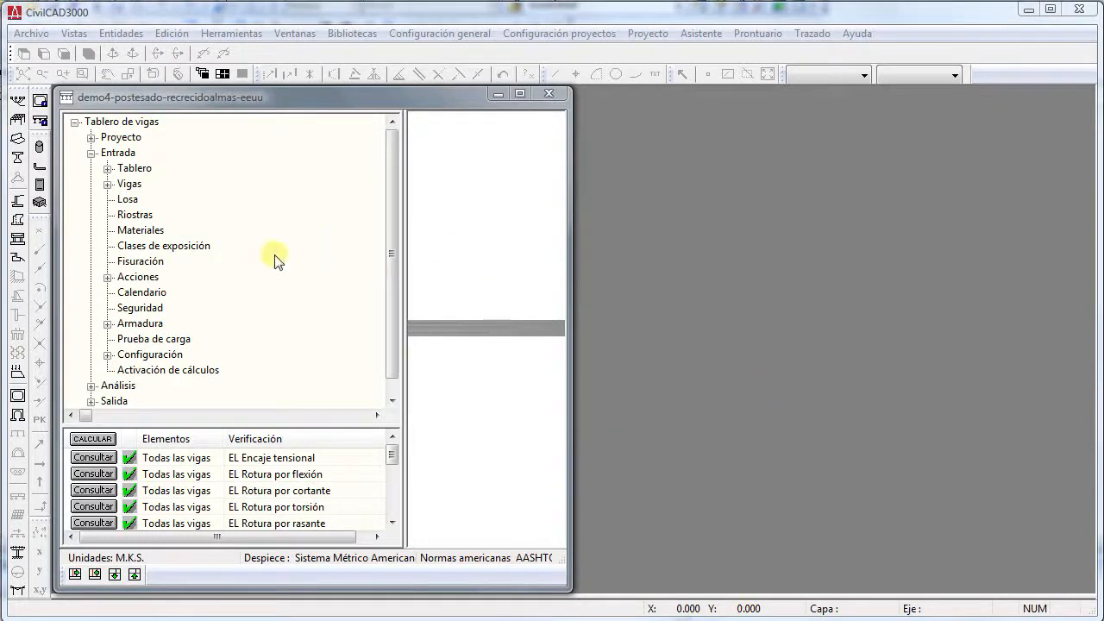
- Open the Clases de exposición and Fisuración data together, arranging the two dialogs so both can be read
{"action": "double_click", "coordinate": [138, 248]}
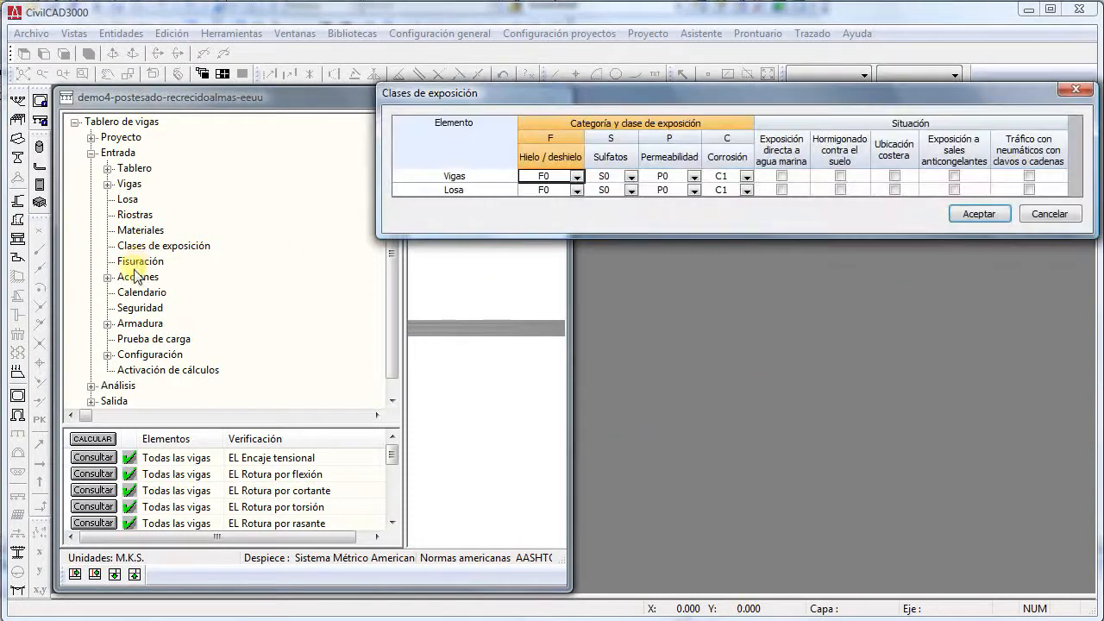
{"action": "double_click", "coordinate": [140, 261]}
{"action": "left_click_drag", "start_coordinate": [870, 101], "coordinate": [848, 303]}
{"action": "left_click", "coordinate": [817, 222]}
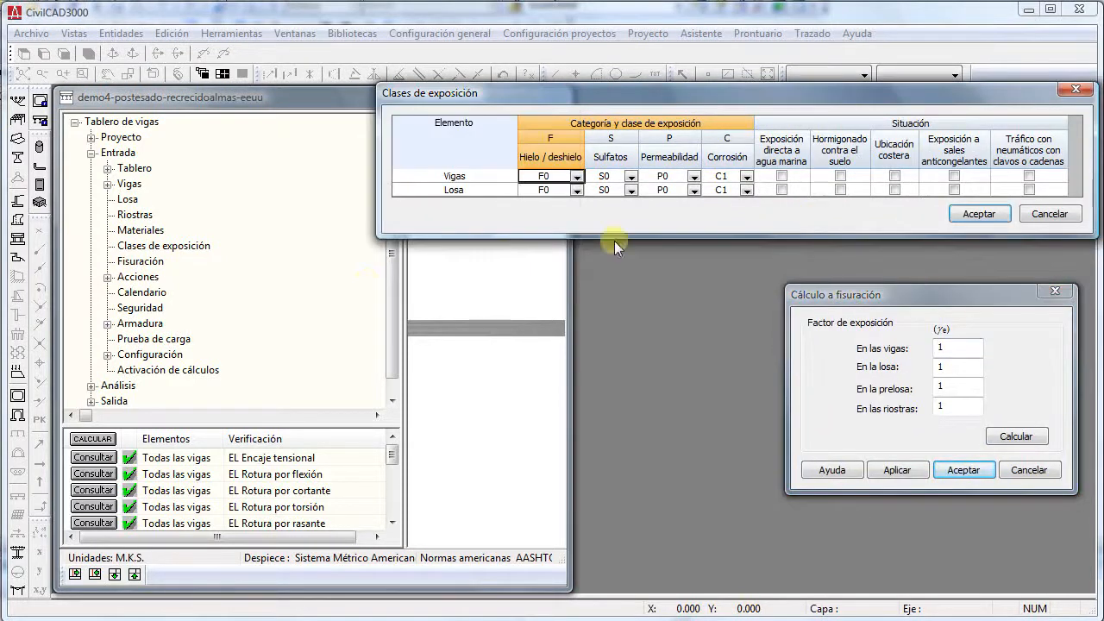
- Open the reinforcement's Recubrimientos beside the exposure and cracking data, compare them, and close all three dialogs
{"action": "left_click", "coordinate": [109, 325]}
{"action": "left_click", "coordinate": [191, 339]}
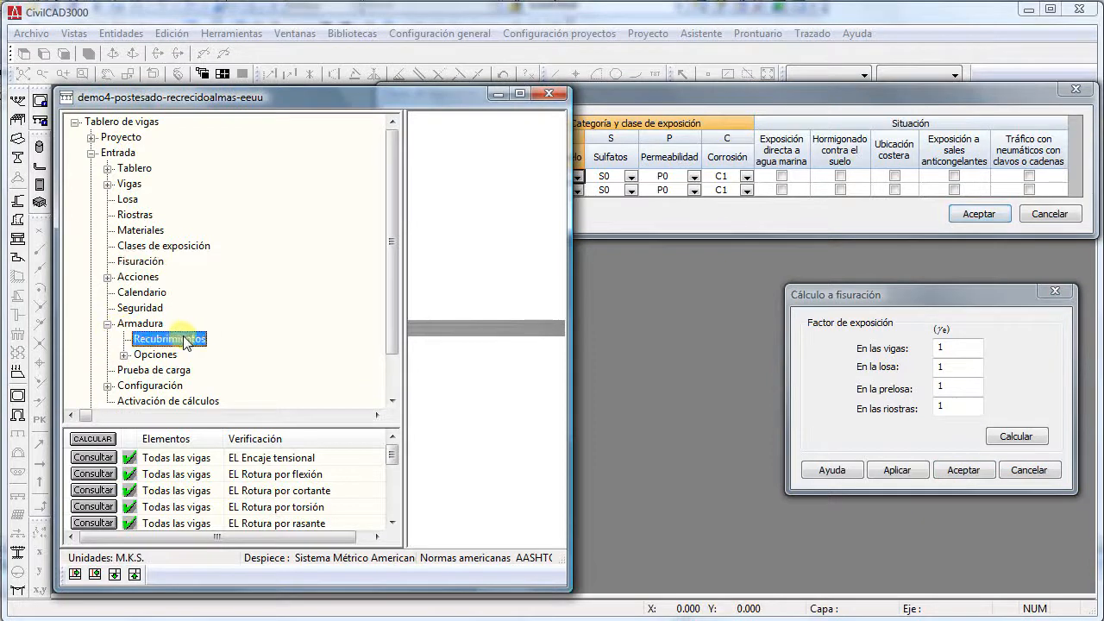
{"action": "double_click", "coordinate": [194, 339]}
{"action": "left_click_drag", "start_coordinate": [721, 98], "coordinate": [369, 287]}
{"action": "left_click", "coordinate": [657, 217]}
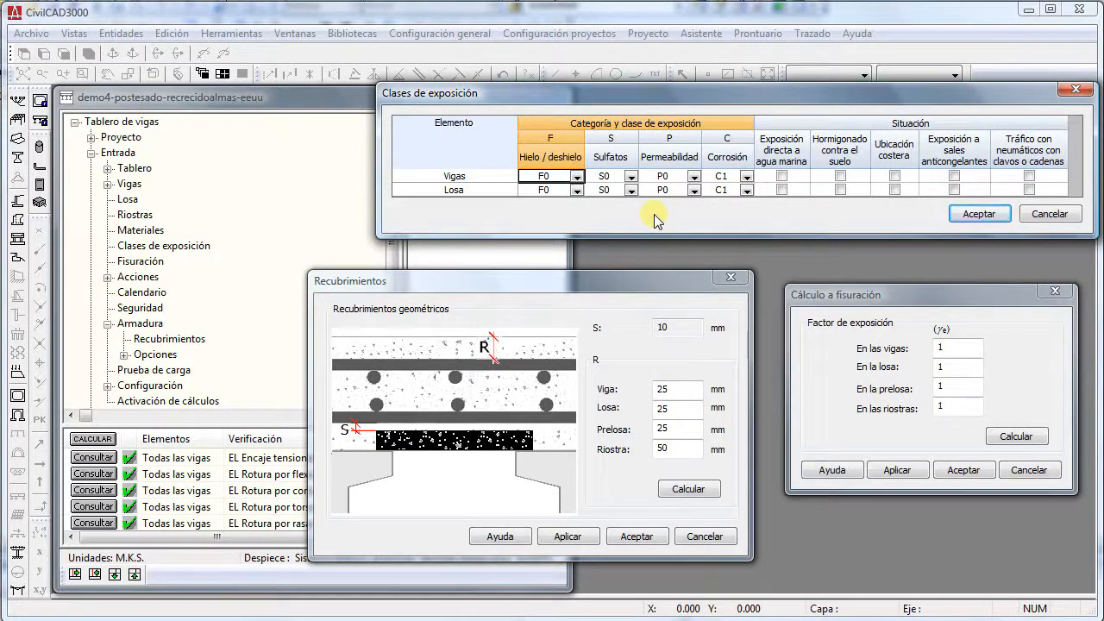
{"action": "left_click", "coordinate": [936, 303]}
{"action": "key", "text": "Escape"}
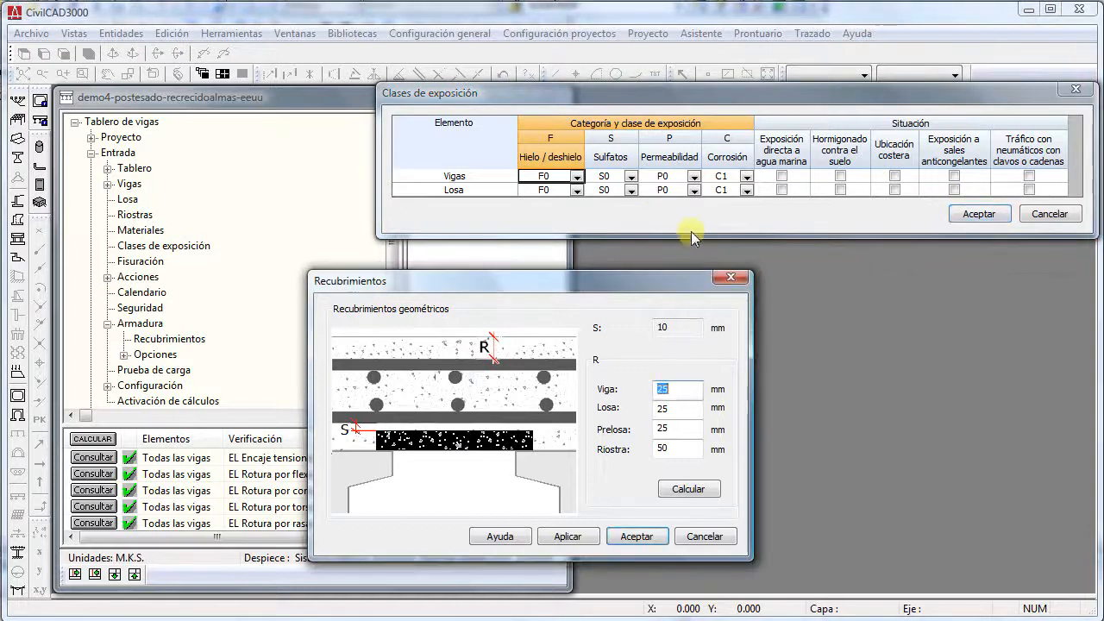
{"action": "key", "text": "Escape"}
{"action": "key", "text": "Escape"}
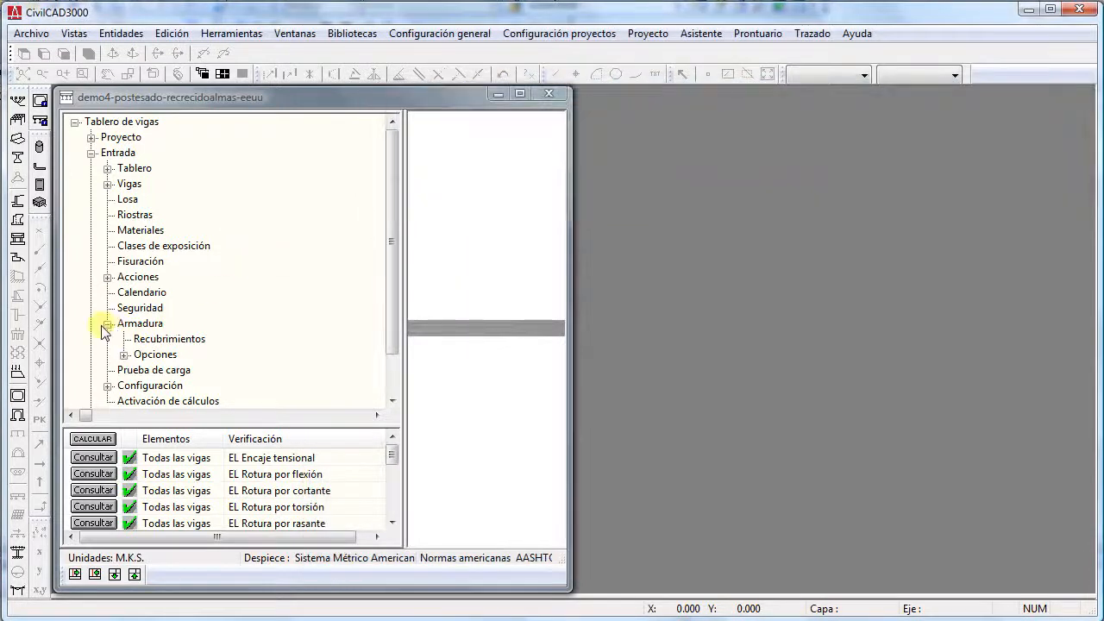
- Collapse the Armadura branch, expand Acciones, and review the Acciones permanentes data without changing it
{"action": "left_click", "coordinate": [107, 324]}
{"action": "left_click", "coordinate": [107, 276]}
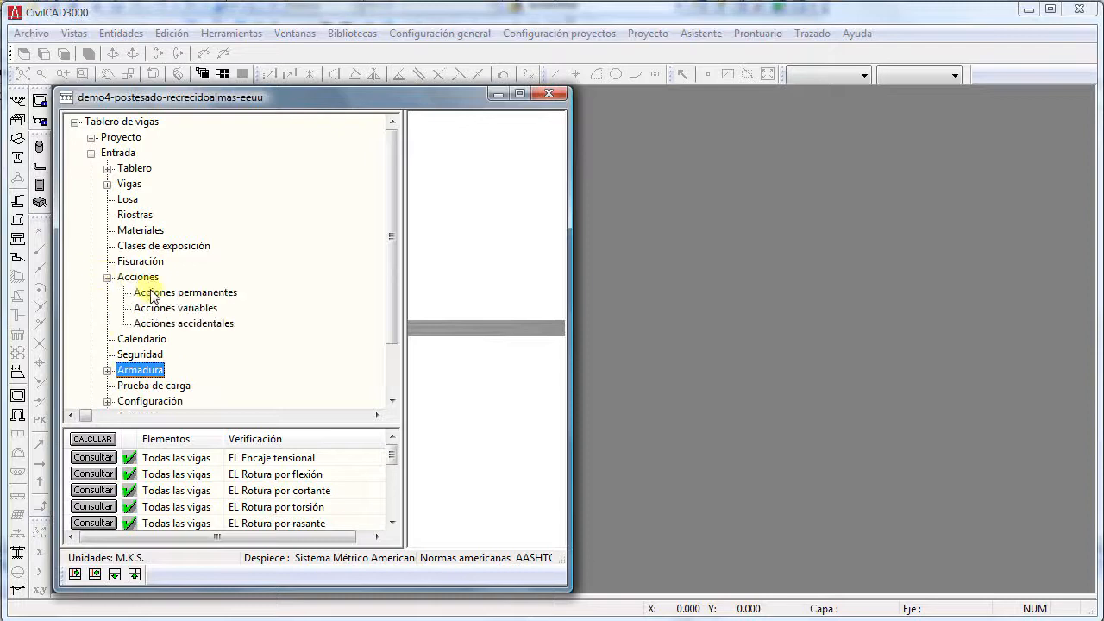
{"action": "left_click", "coordinate": [144, 280]}
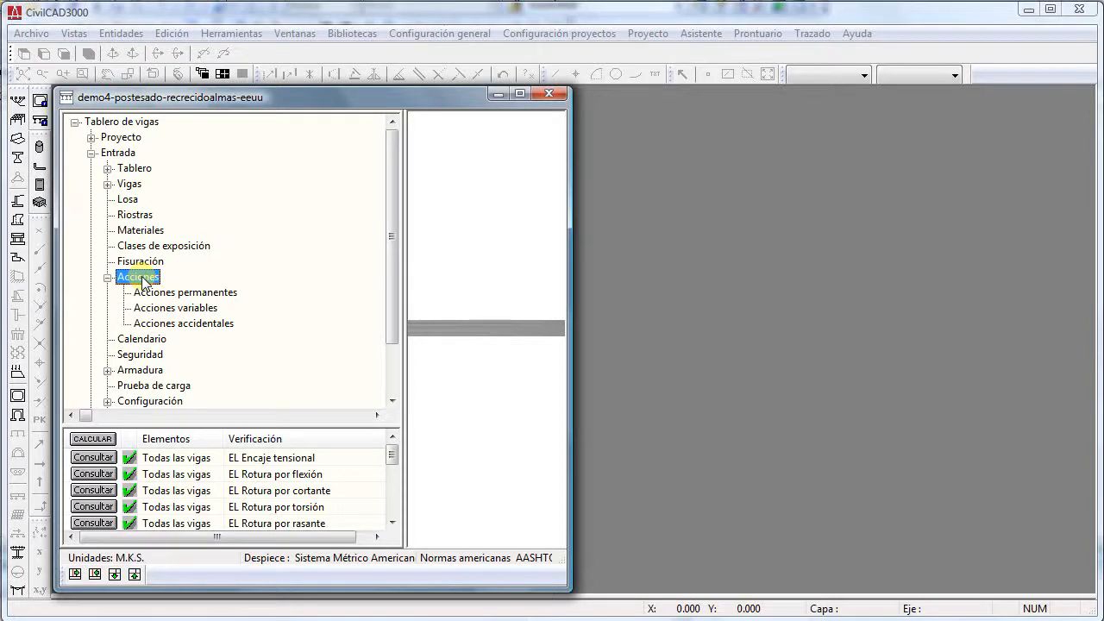
{"action": "key", "text": "Down"}
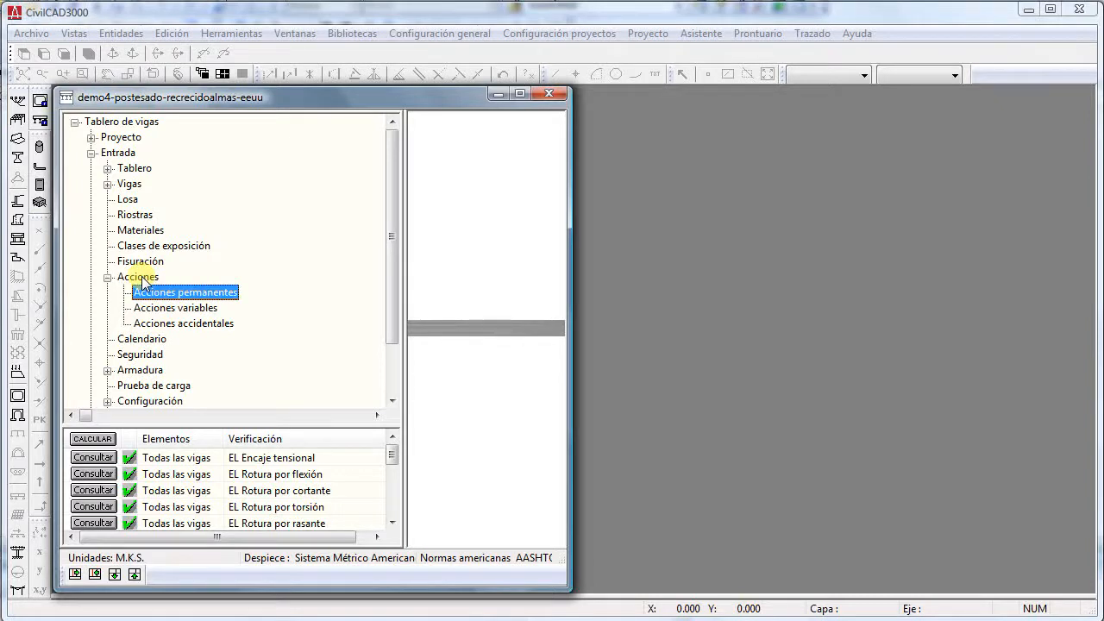
{"action": "double_click", "coordinate": [145, 292]}
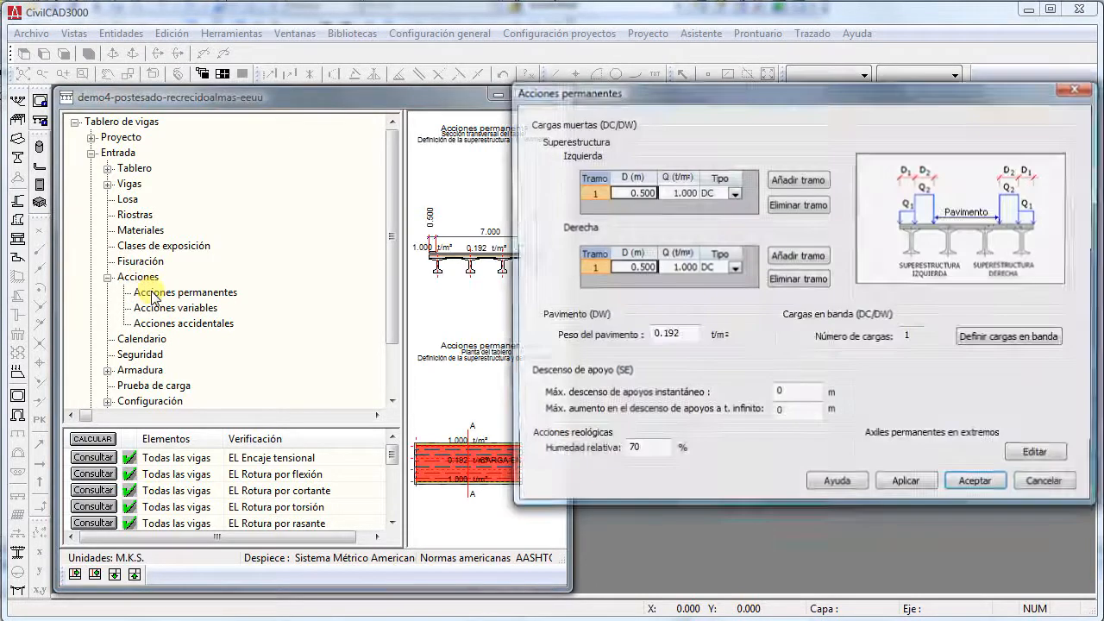
{"action": "left_click", "coordinate": [1042, 485]}
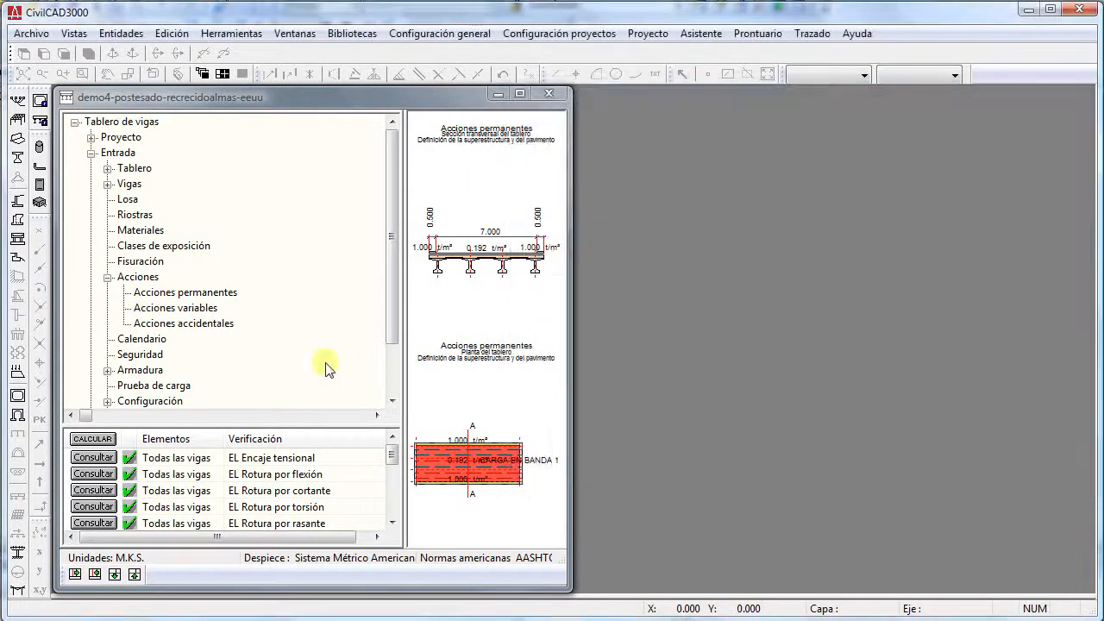
- Examine the traffic, overload, thermal gradient and wind data in Acciones variables and cancel out of it
{"action": "double_click", "coordinate": [172, 308]}
{"action": "left_click_drag", "start_coordinate": [779, 93], "coordinate": [774, 43]}
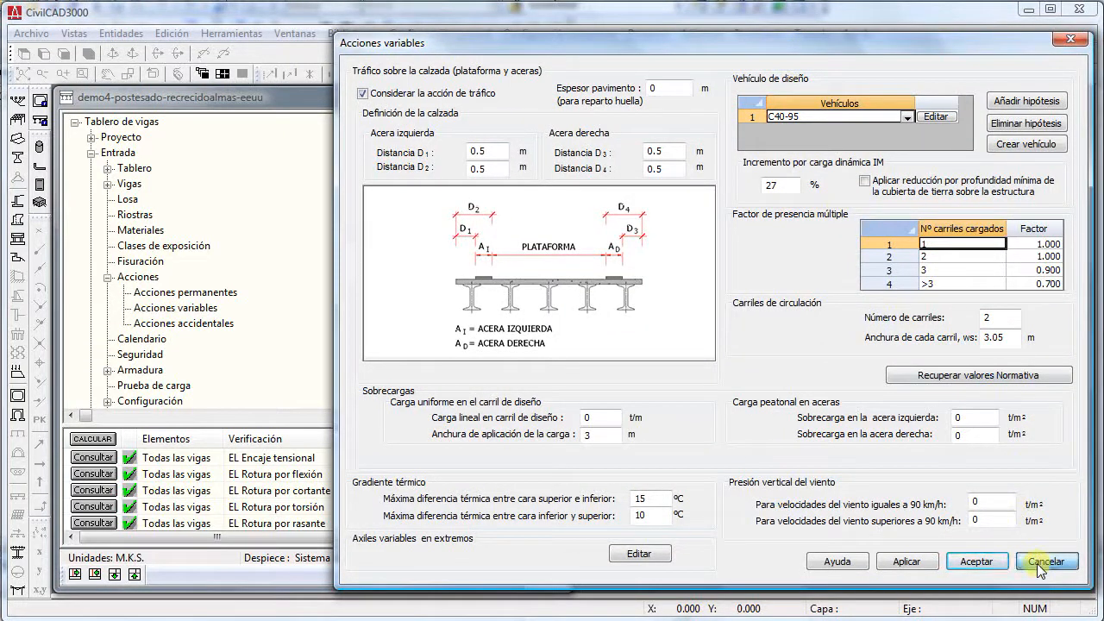
{"action": "left_click", "coordinate": [1042, 562]}
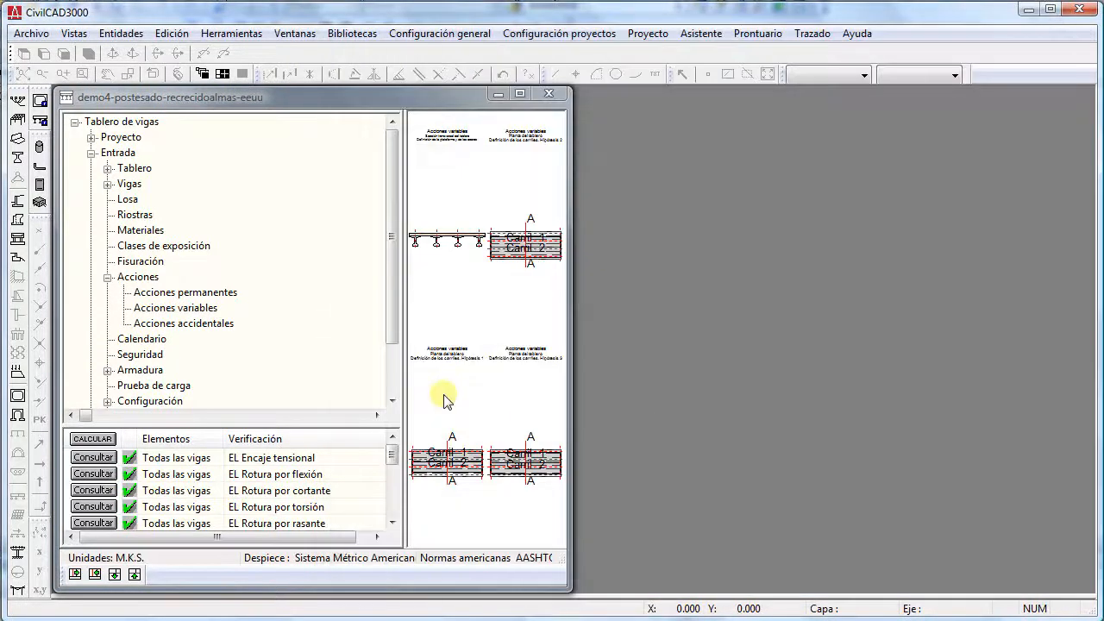
- Review the Acciones accidentales data, close it unchanged, and collapse the Acciones branch
{"action": "double_click", "coordinate": [210, 324]}
{"action": "left_click_drag", "start_coordinate": [809, 93], "coordinate": [733, 39]}
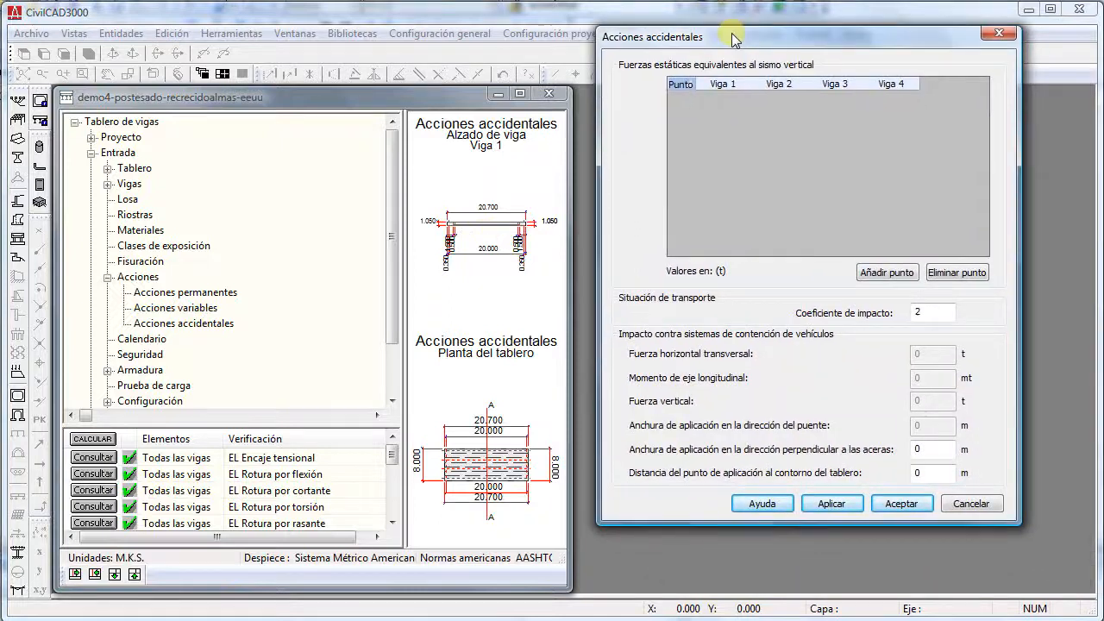
{"action": "left_click", "coordinate": [971, 504]}
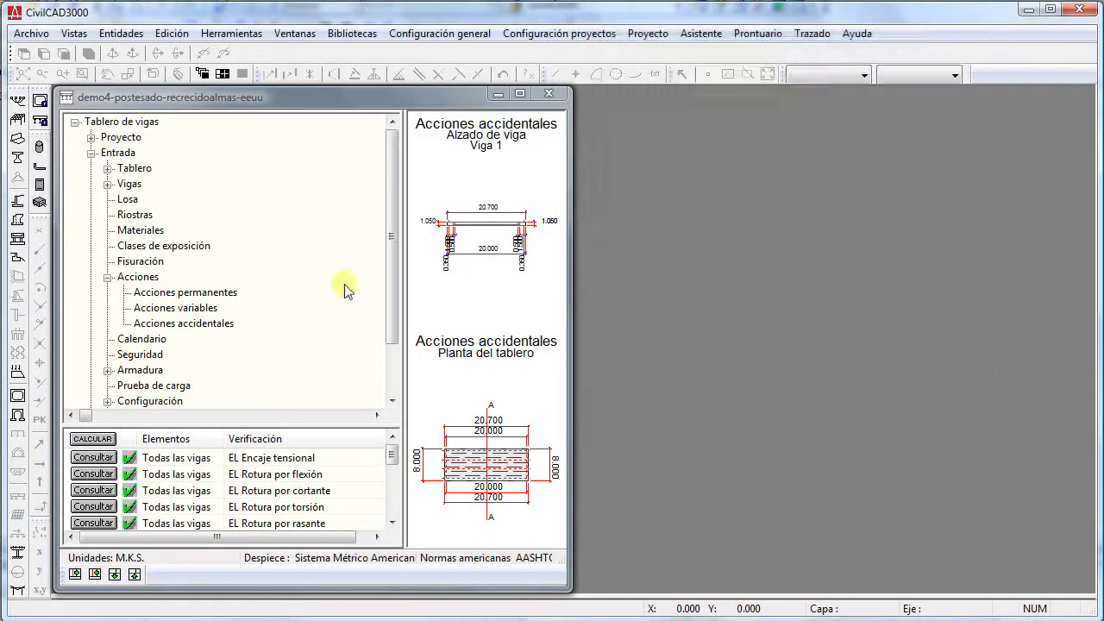
{"action": "left_click", "coordinate": [107, 278]}
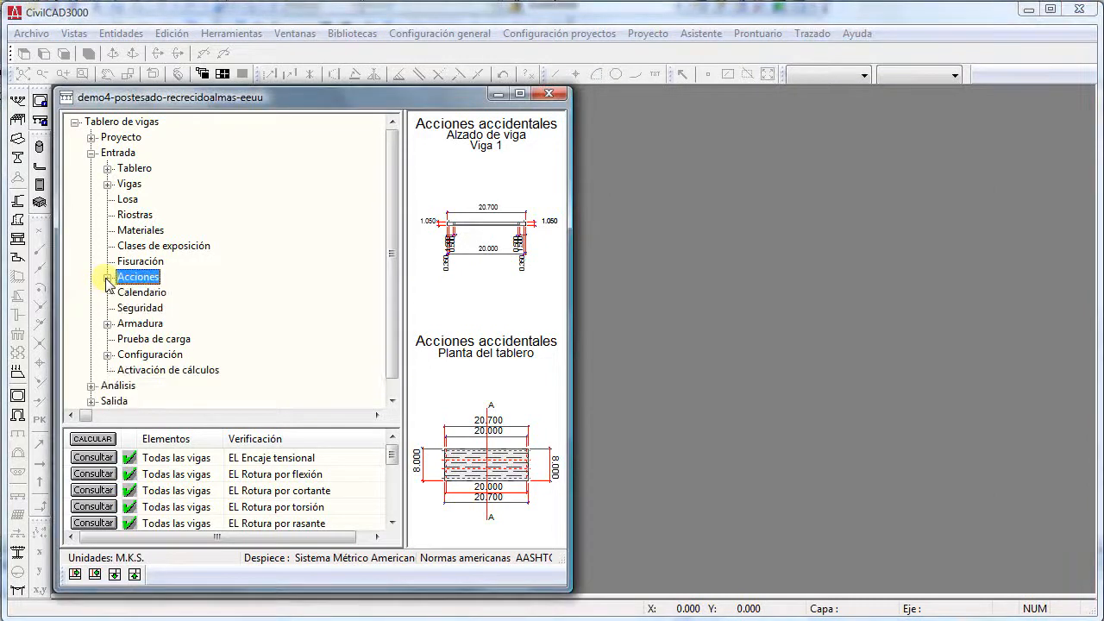
{"action": "left_click", "coordinate": [107, 278]}
{"action": "left_click", "coordinate": [107, 278]}
- Examine the load factors and resistance factors in the Seguridad data and close it without changes
{"action": "double_click", "coordinate": [140, 308]}
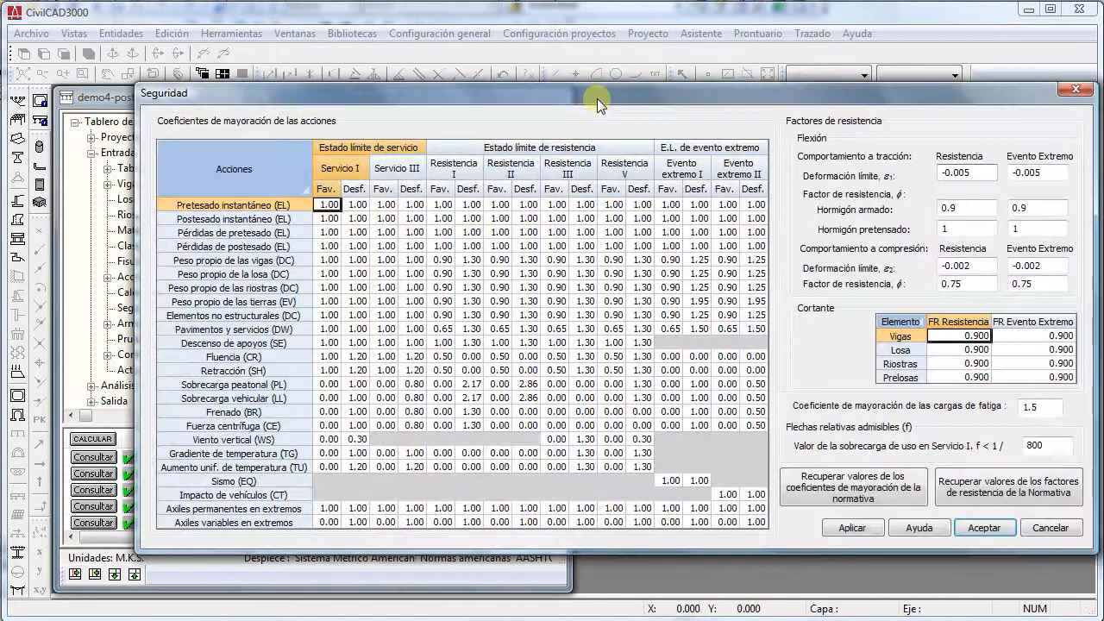
{"action": "left_click_drag", "start_coordinate": [597, 98], "coordinate": [577, 52]}
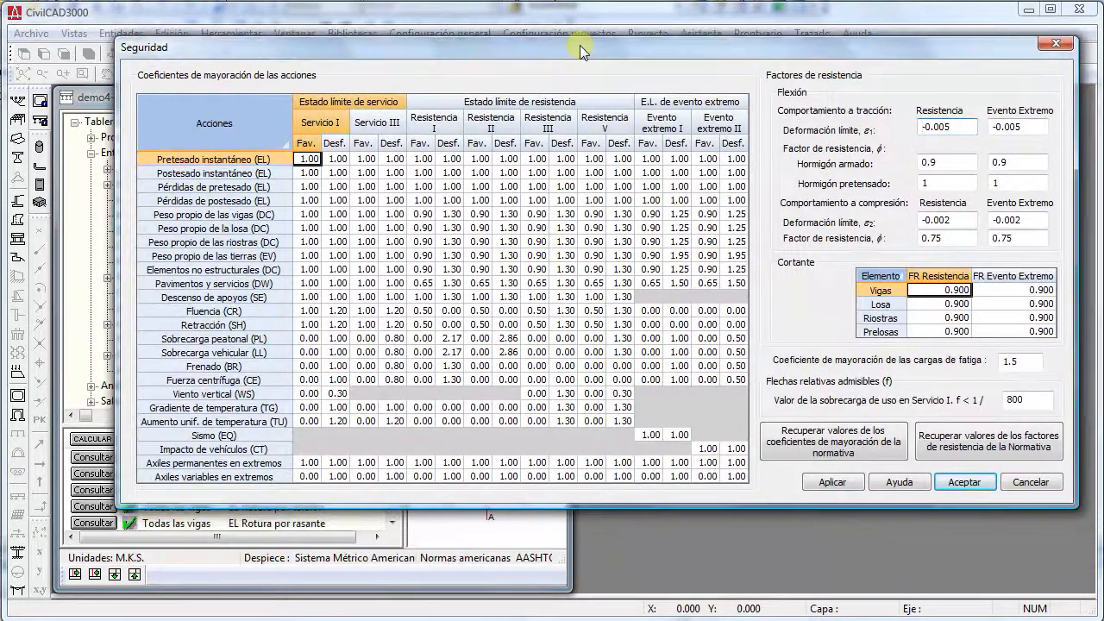
{"action": "left_click", "coordinate": [505, 312]}
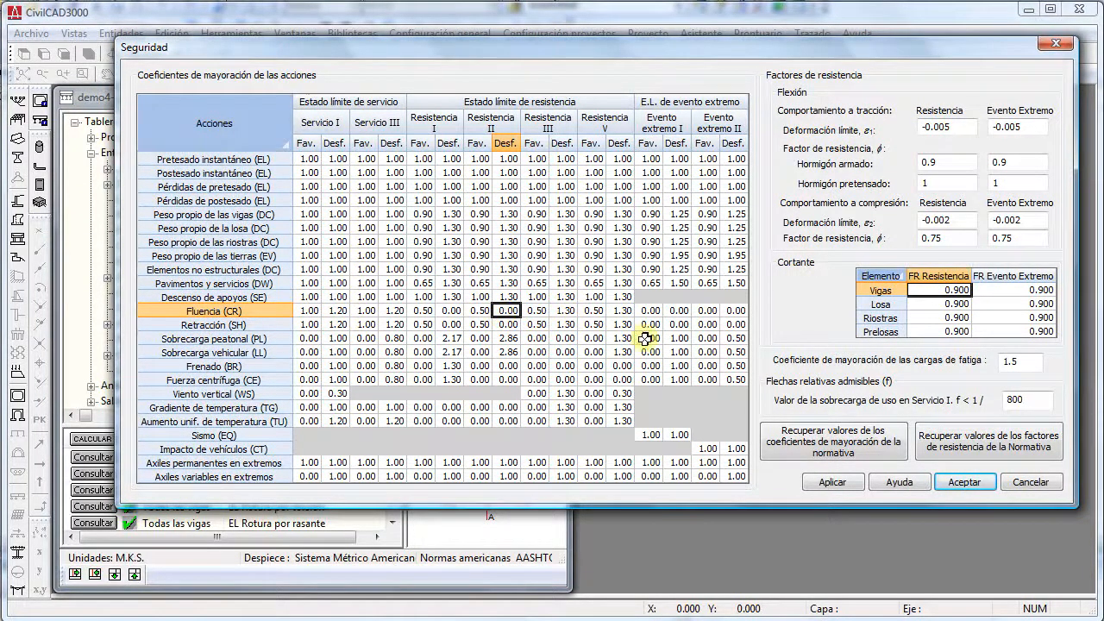
{"action": "left_click", "coordinate": [1031, 479]}
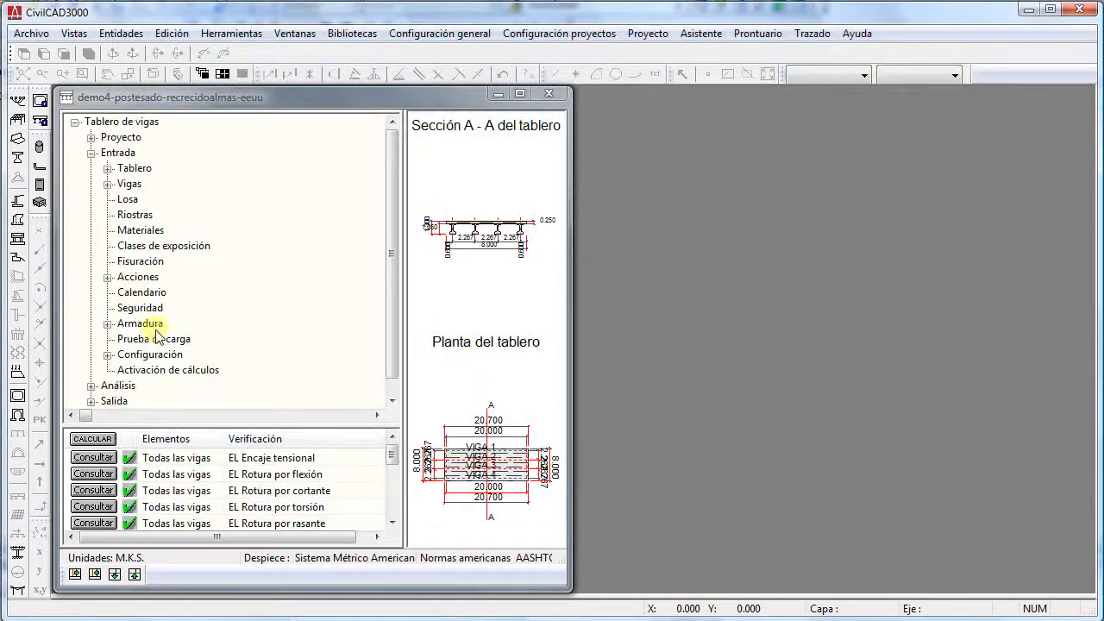
- Expand the Armadura branch and its Opciones, review the slab (Losa) reinforcement options, and cancel out of them
{"action": "left_click", "coordinate": [121, 326]}
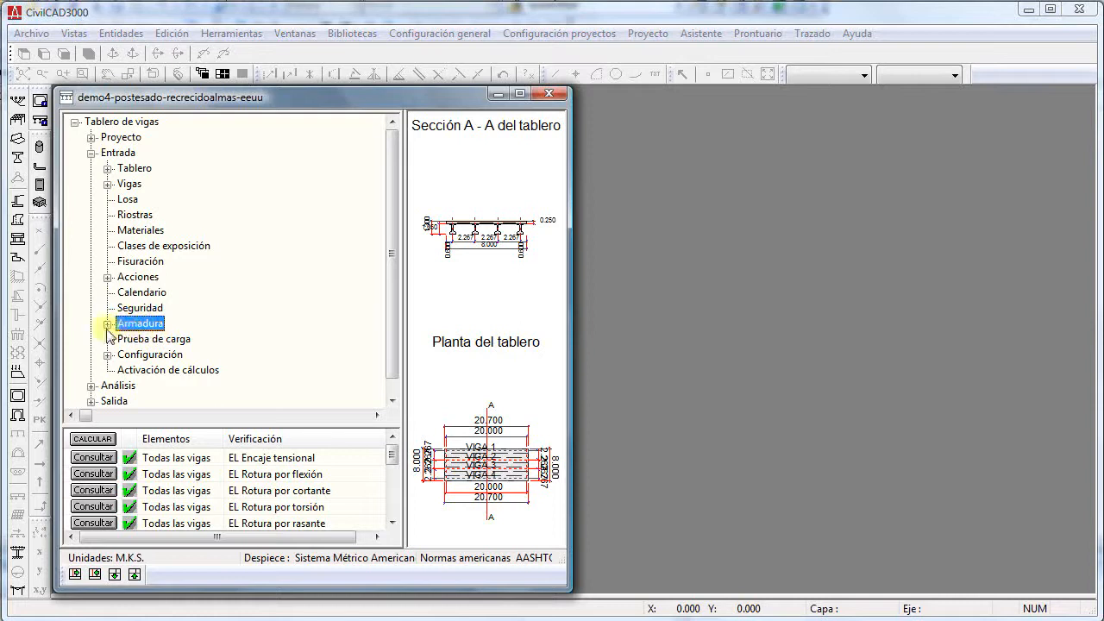
{"action": "left_click", "coordinate": [108, 325]}
{"action": "left_click", "coordinate": [124, 354]}
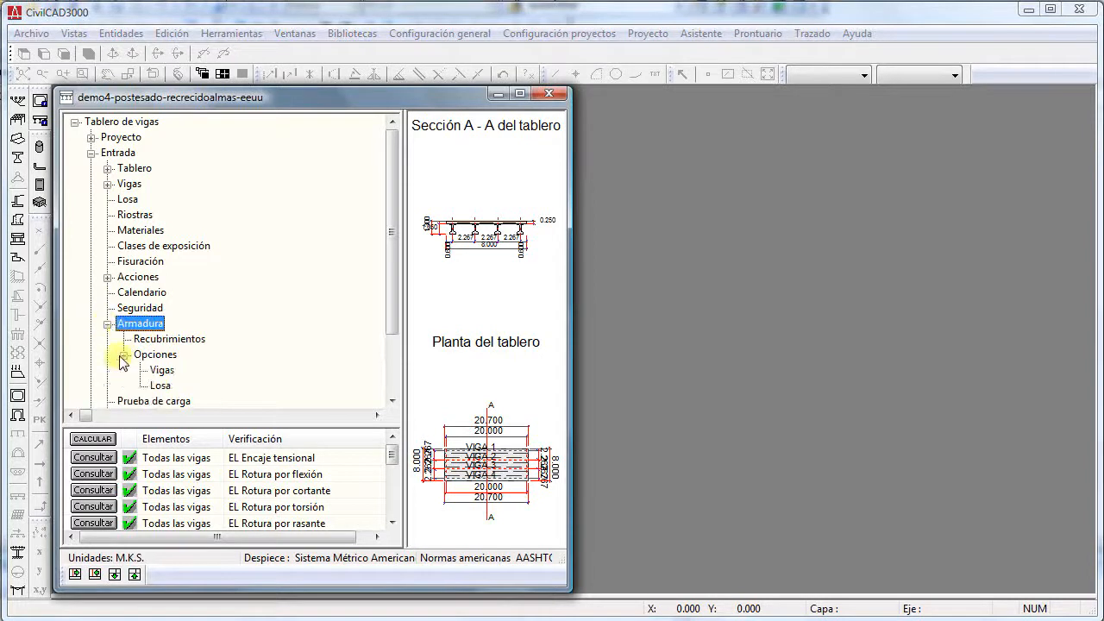
{"action": "left_click", "coordinate": [153, 355]}
{"action": "scroll", "coordinate": [197, 337], "scroll_direction": "down", "scroll_amount": 2}
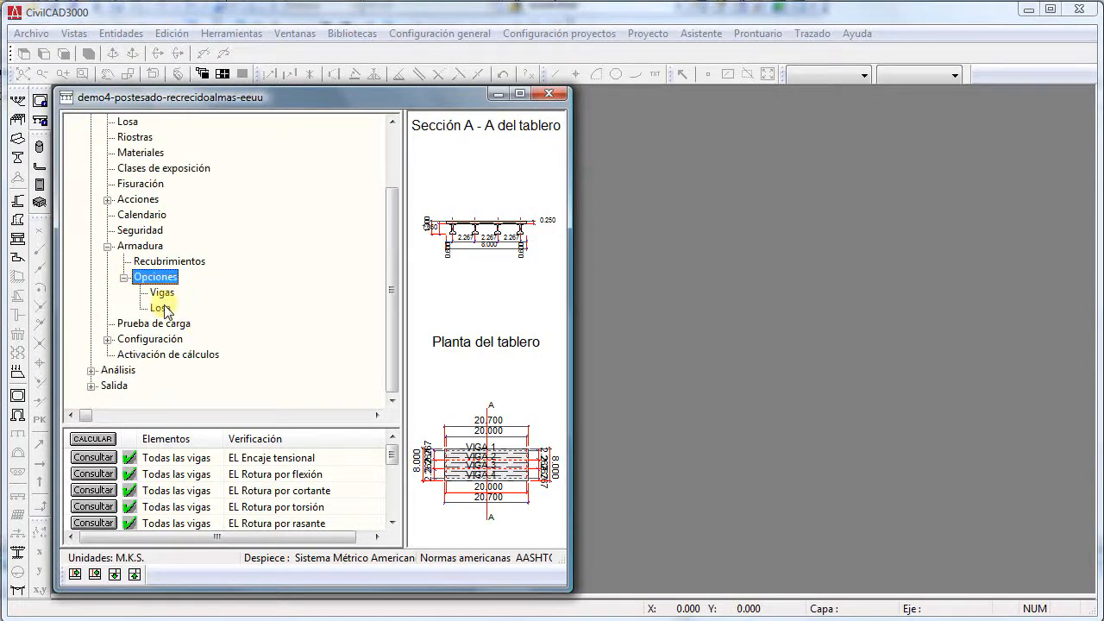
{"action": "double_click", "coordinate": [160, 308]}
{"action": "left_click_drag", "start_coordinate": [699, 99], "coordinate": [626, 117]}
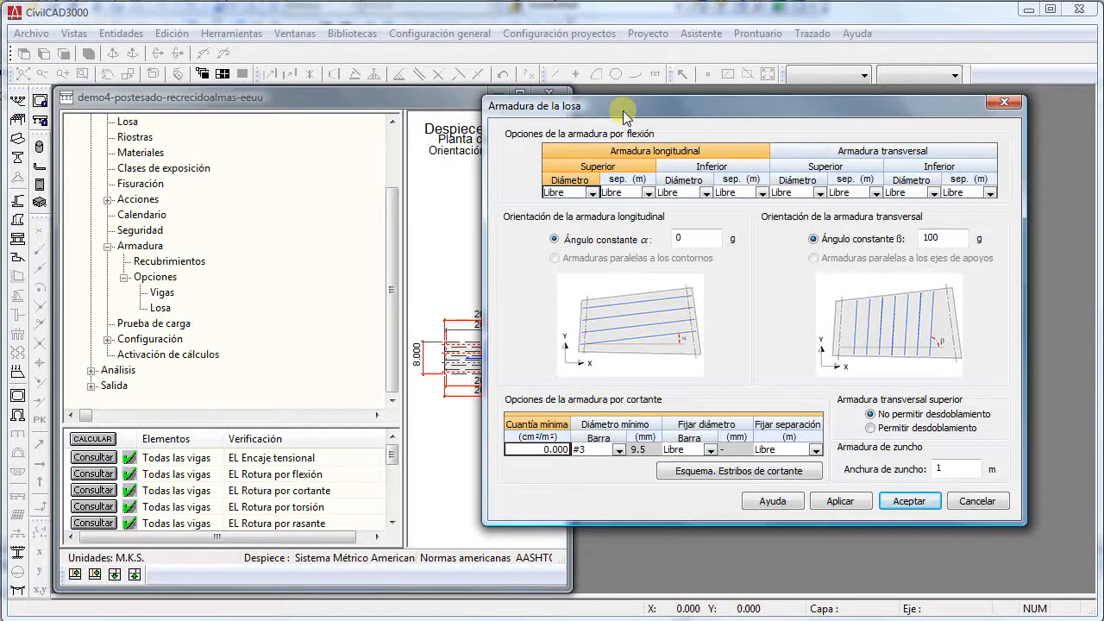
{"action": "left_click", "coordinate": [976, 501]}
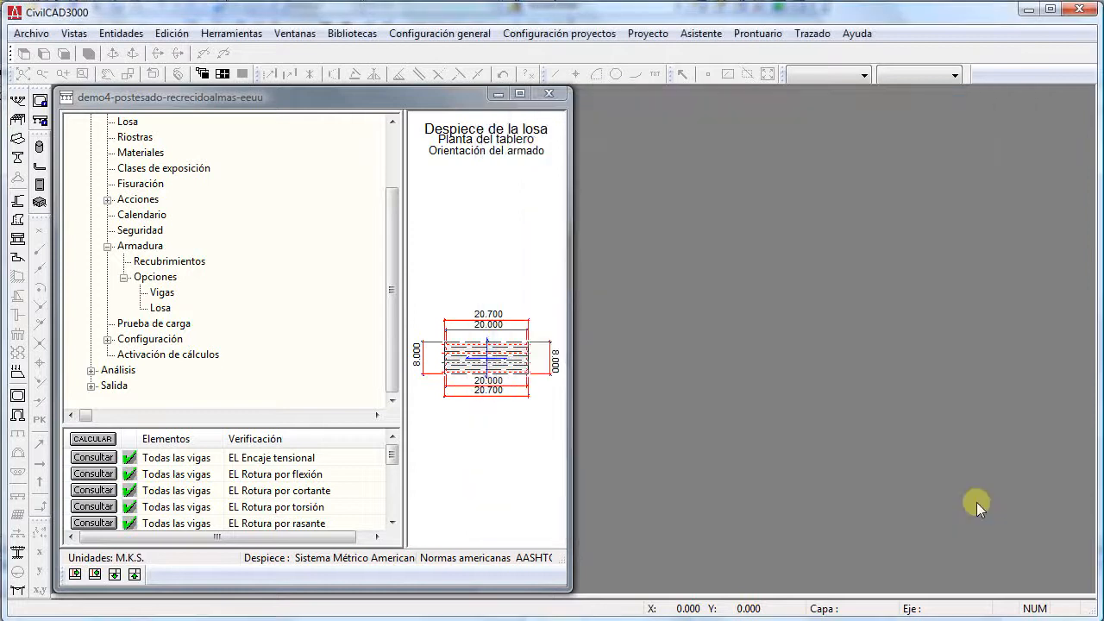
- Expand the Configuración branch, examine the General calculation settings, and cancel without changing them
{"action": "left_click", "coordinate": [107, 339]}
{"action": "left_click", "coordinate": [149, 324]}
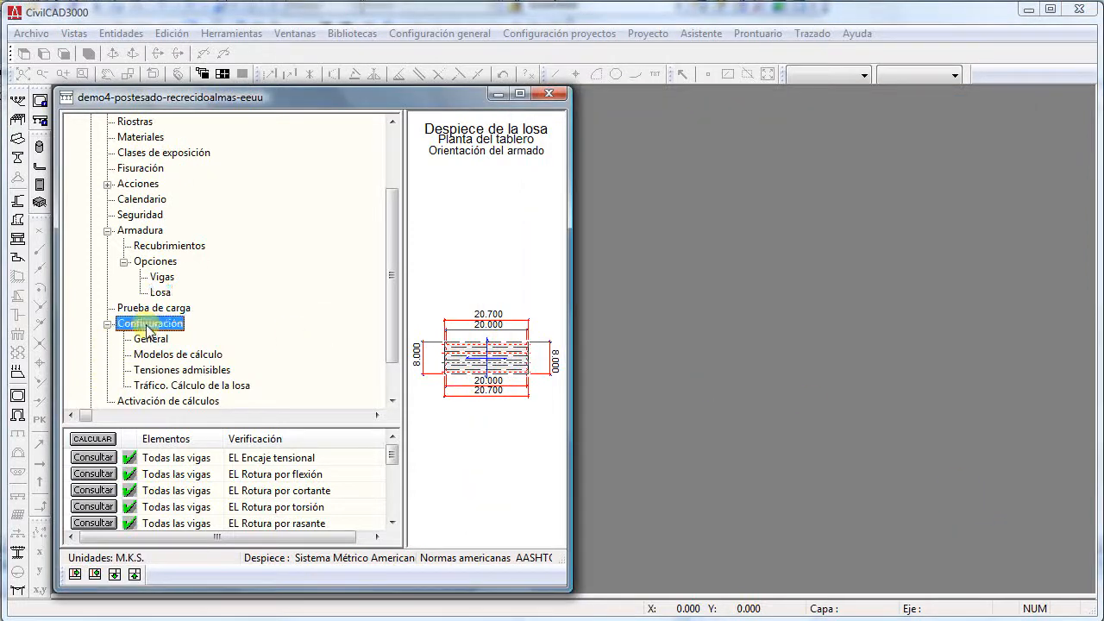
{"action": "scroll", "coordinate": [151, 306], "scroll_direction": "down", "scroll_amount": 1}
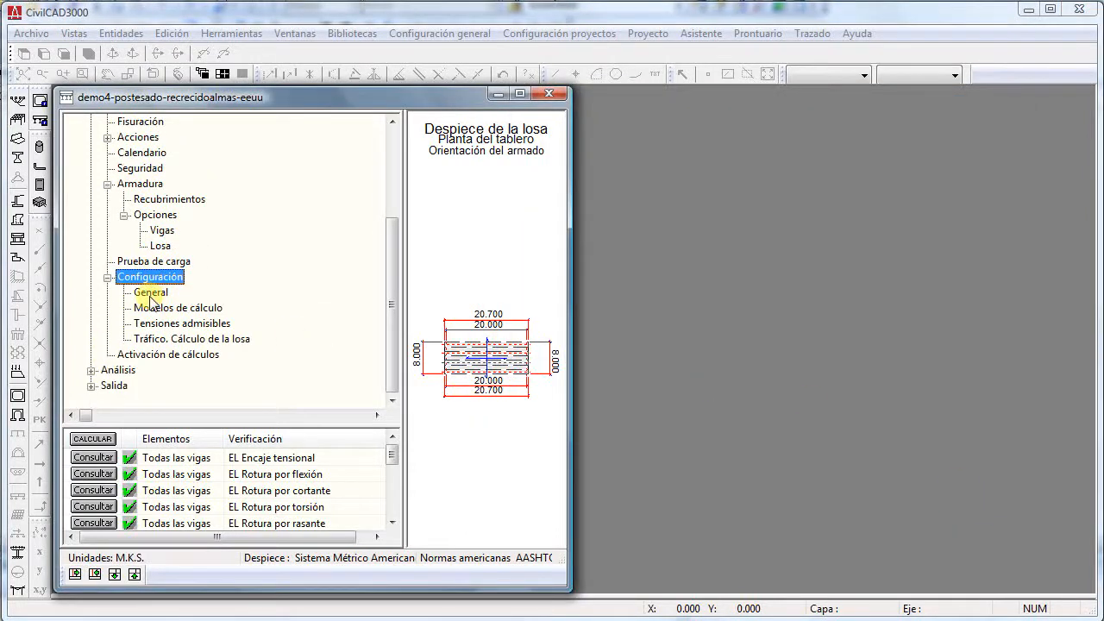
{"action": "double_click", "coordinate": [150, 293]}
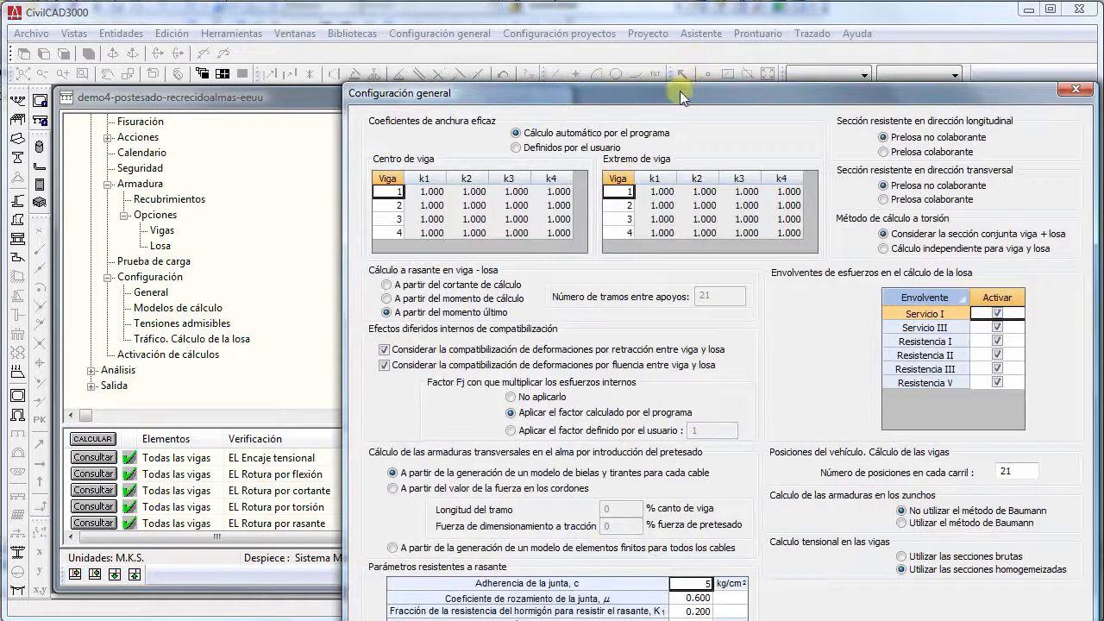
{"action": "left_click_drag", "start_coordinate": [679, 91], "coordinate": [622, 24]}
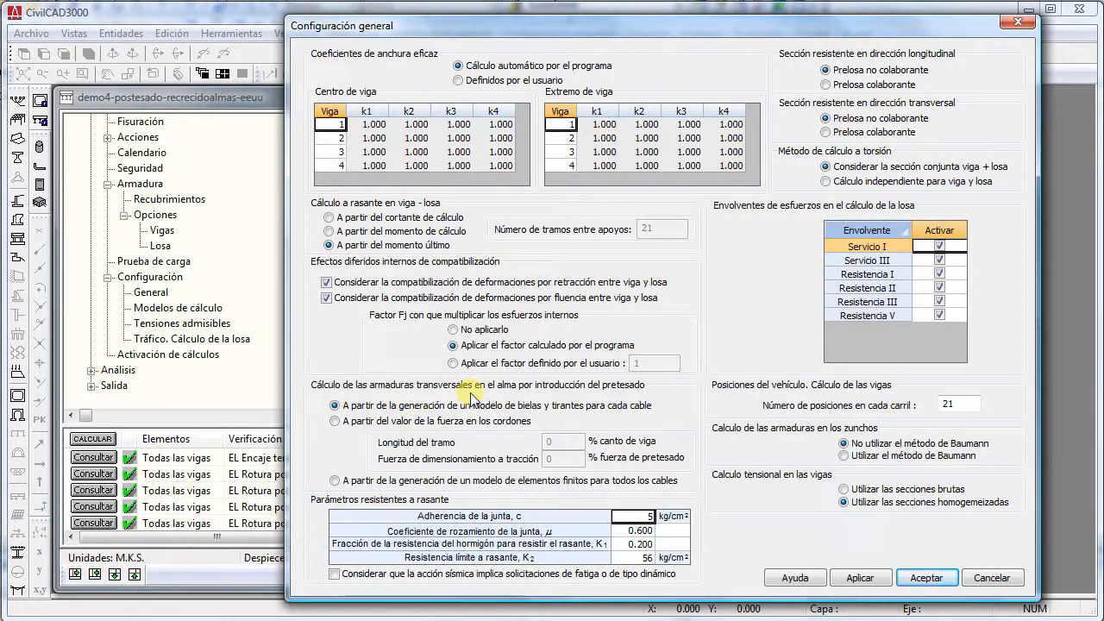
{"action": "left_click", "coordinate": [1002, 580]}
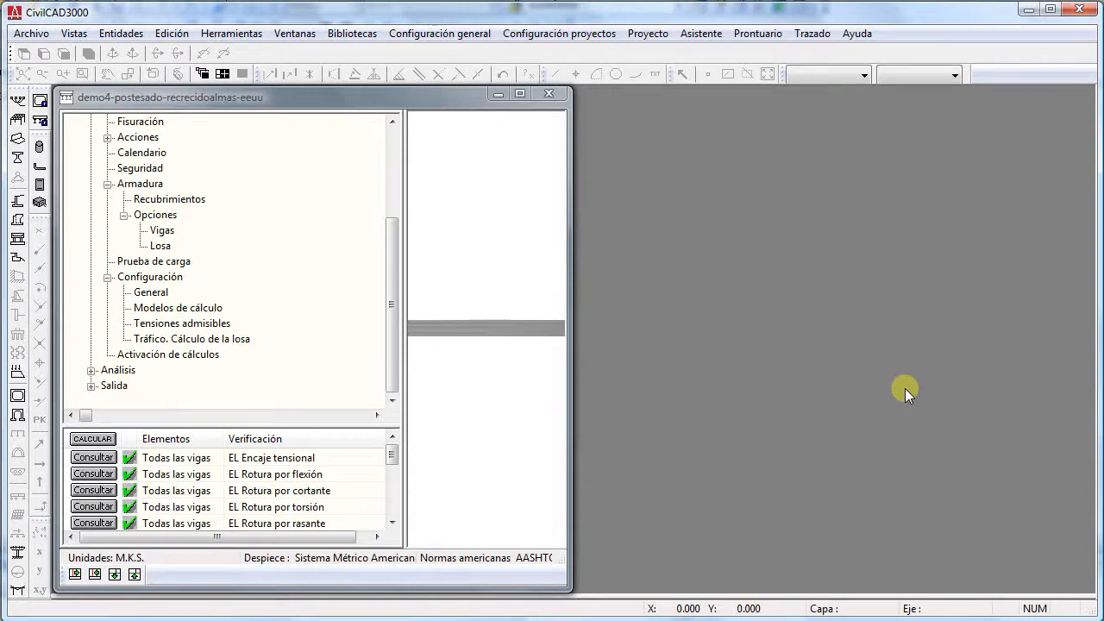
- Close the demo4 project without saving and start a new Tablero de vigas case with the assistant, accepting the default configuration and general information
{"action": "left_click", "coordinate": [549, 93]}
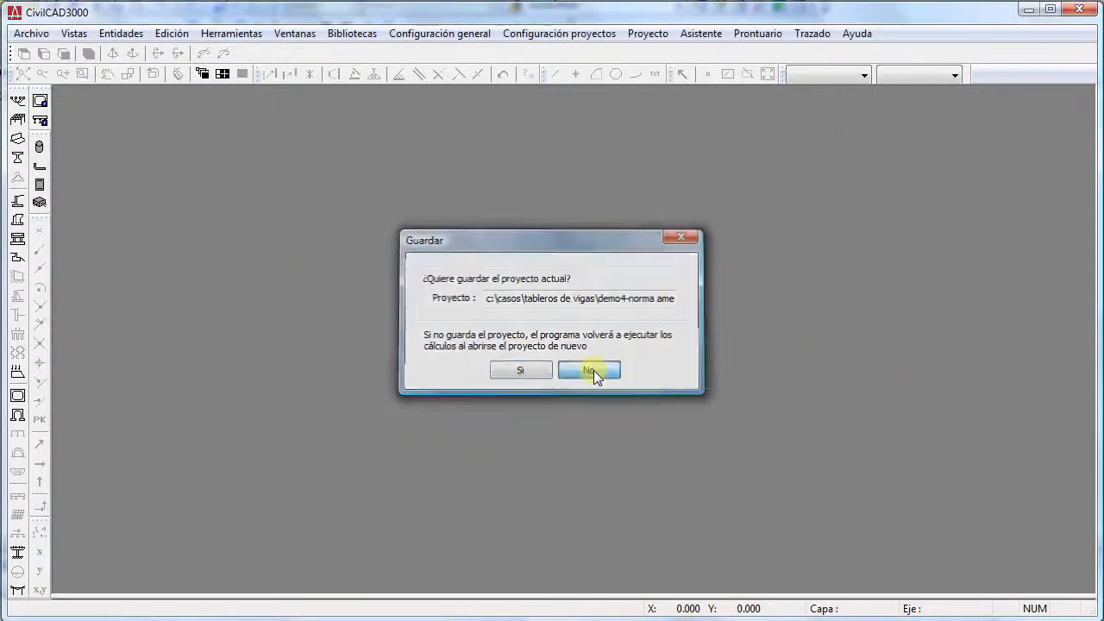
{"action": "left_click", "coordinate": [593, 370]}
{"action": "left_click", "coordinate": [648, 33]}
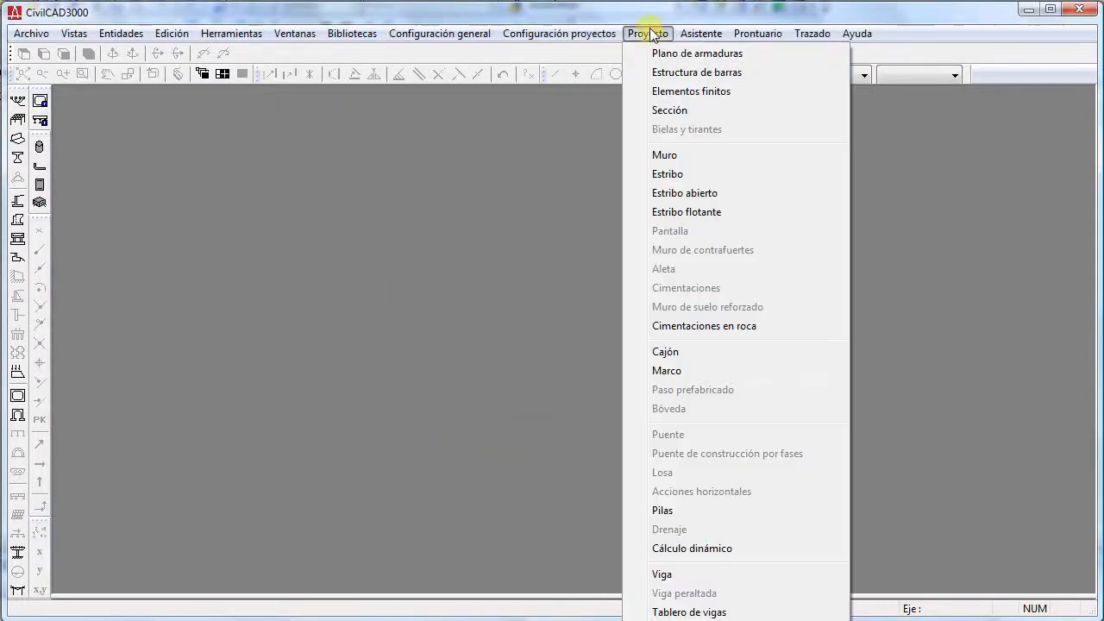
{"action": "left_click", "coordinate": [697, 612]}
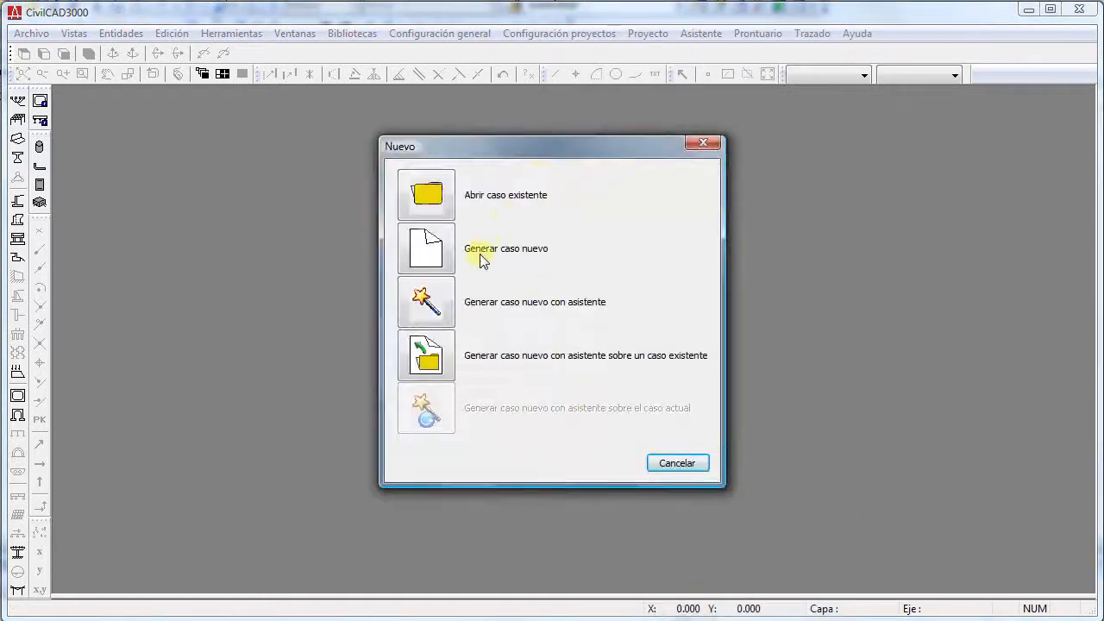
{"action": "left_click", "coordinate": [417, 302]}
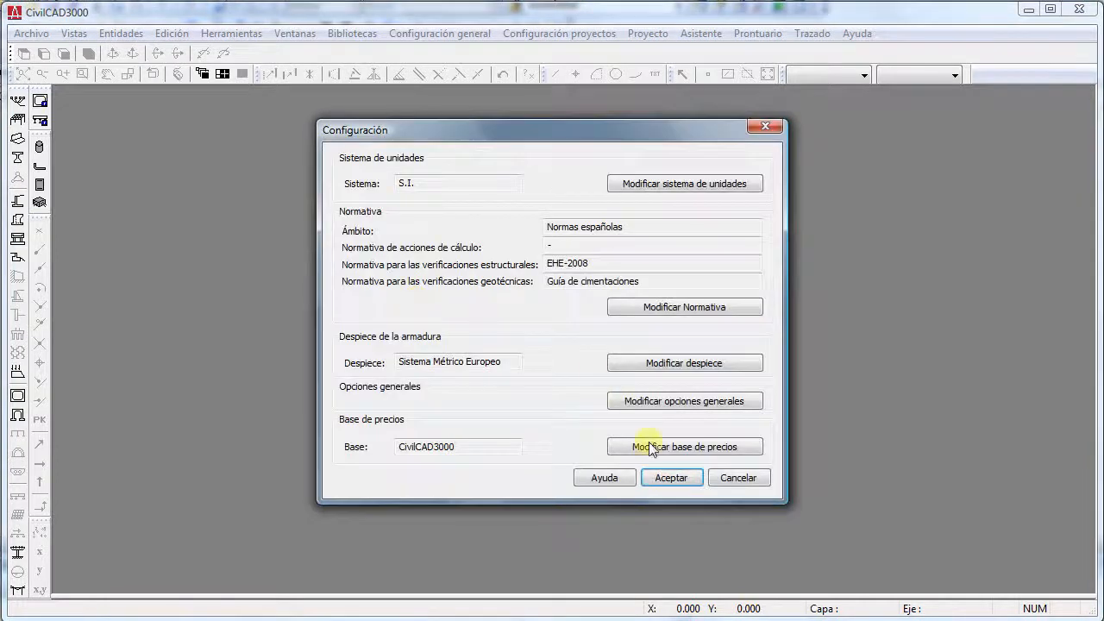
{"action": "left_click", "coordinate": [669, 475]}
{"action": "left_click", "coordinate": [452, 380]}
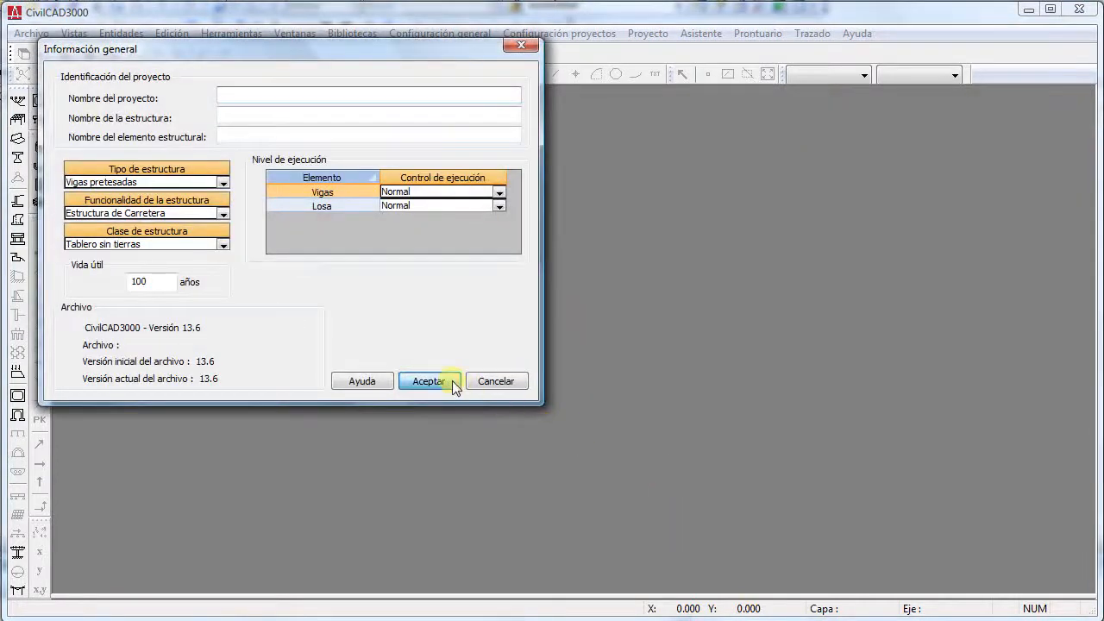
- Define the slab with length A 30 m, widths B1 and B2 12 m, and a thickness of 0.25 m
{"action": "left_click", "coordinate": [648, 102]}
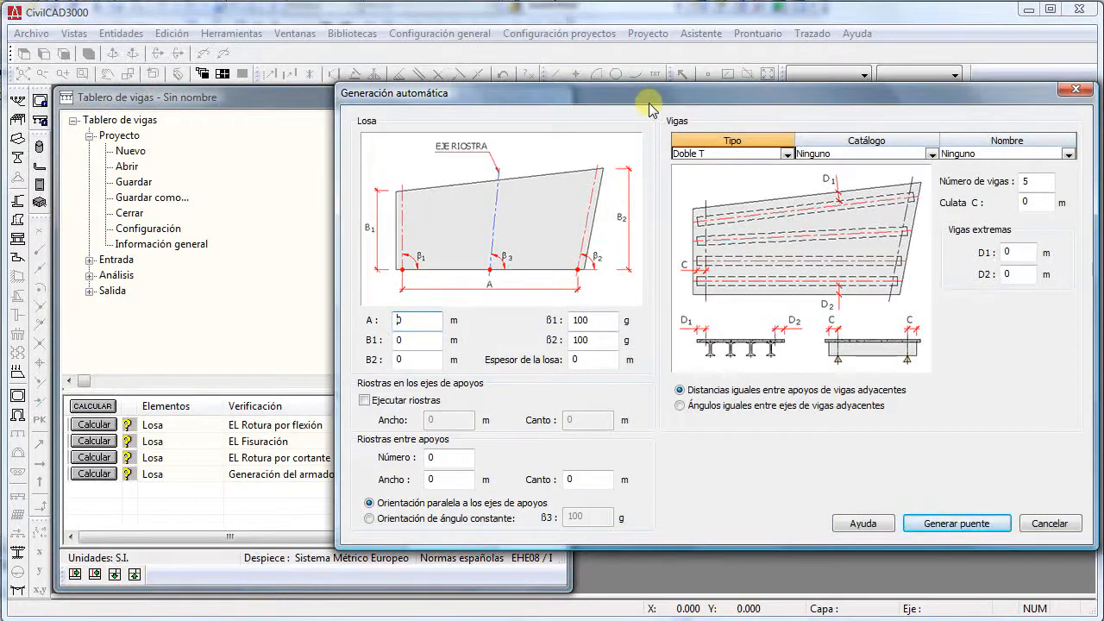
{"action": "left_click_drag", "start_coordinate": [425, 322], "coordinate": [343, 323]}
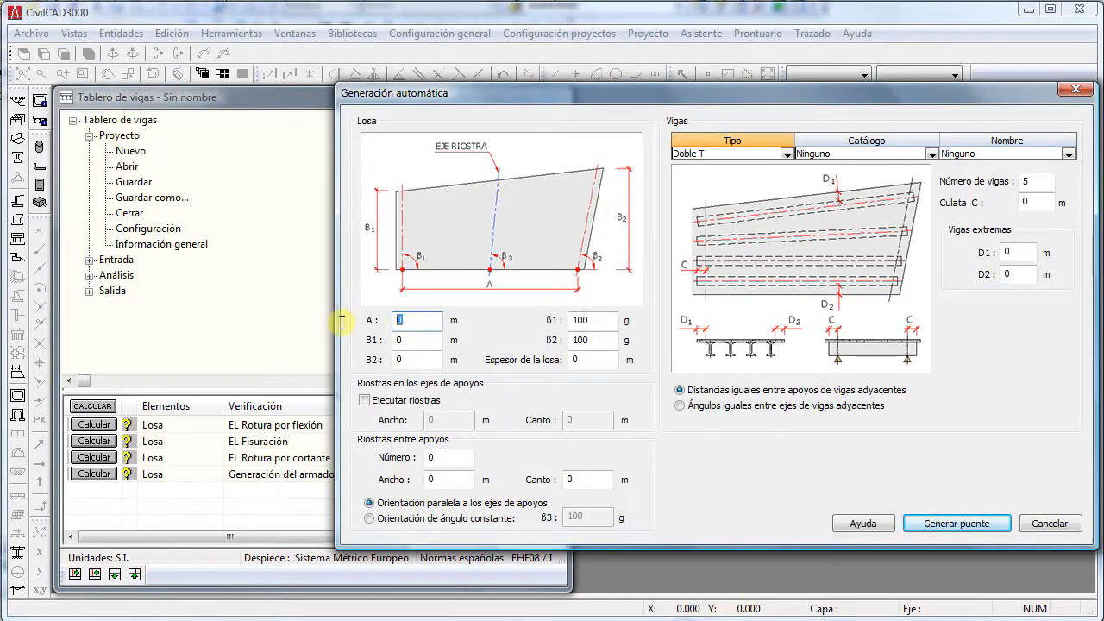
{"action": "type", "text": "30"}
{"action": "key", "text": "Tab"}
{"action": "type", "text": "12"}
{"action": "key", "text": "Tab"}
{"action": "type", "text": "12"}
{"action": "key", "text": "Tab"}
{"action": "key", "text": "Tab"}
{"action": "key", "text": "Tab"}
{"action": "type", "text": "."}
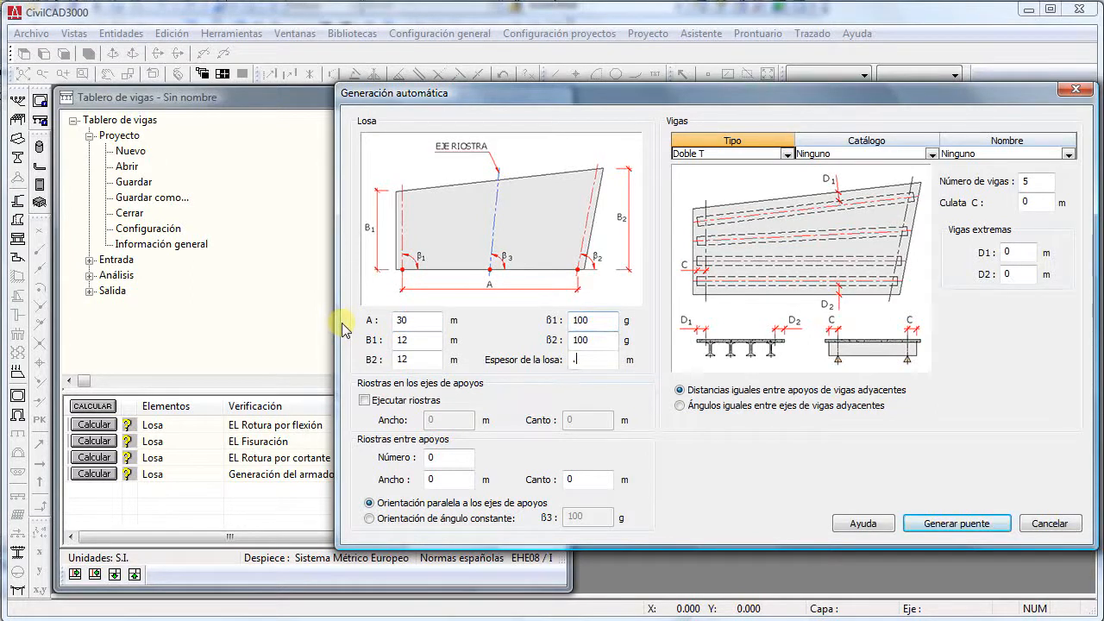
{"action": "type", "text": "0.25"}
- Choose the Precon catalogue beam DT-PRE120-100-S with a Culata C of 0.35 m, and generate the bridge
{"action": "left_click", "coordinate": [931, 154]}
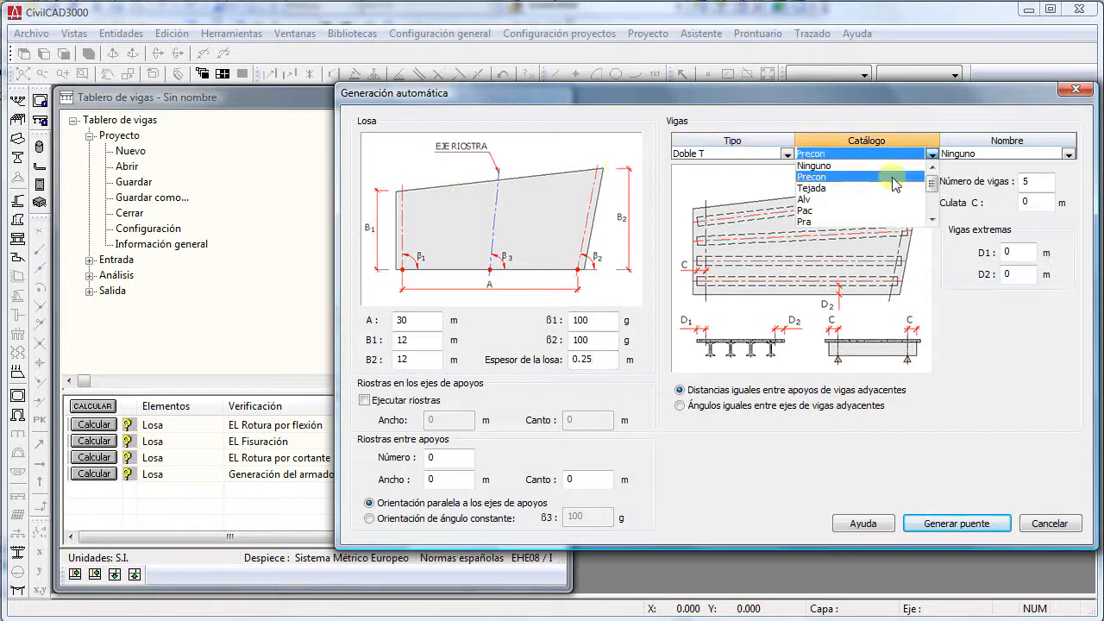
{"action": "left_click", "coordinate": [897, 176]}
{"action": "left_click", "coordinate": [1068, 153]}
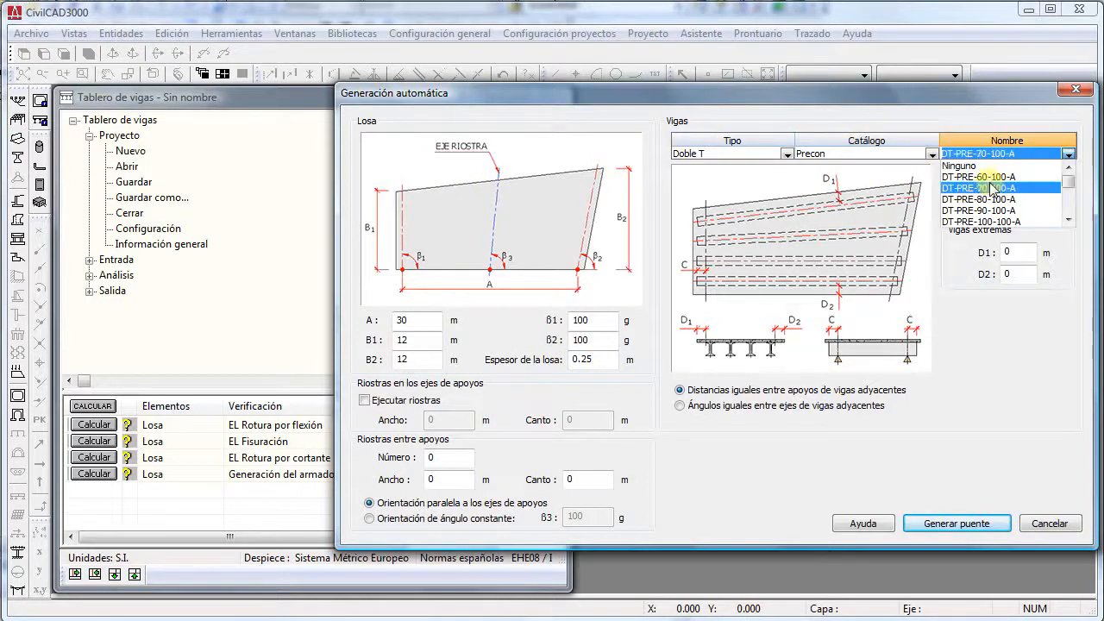
{"action": "scroll", "coordinate": [998, 222], "scroll_direction": "down", "scroll_amount": 2}
{"action": "left_click", "coordinate": [998, 222]}
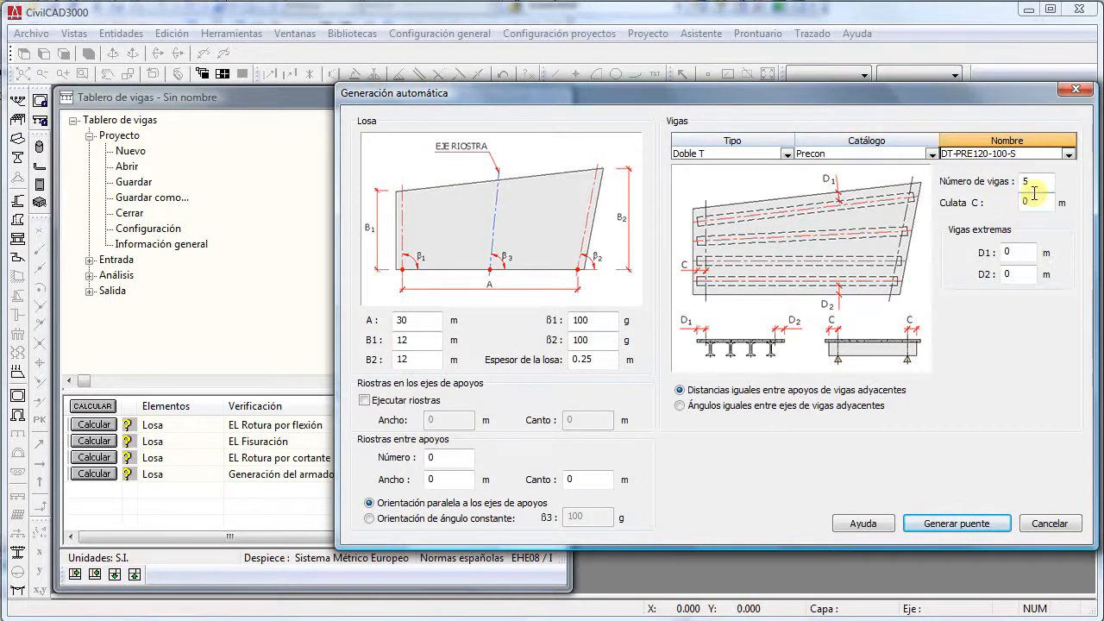
{"action": "left_click", "coordinate": [1036, 201]}
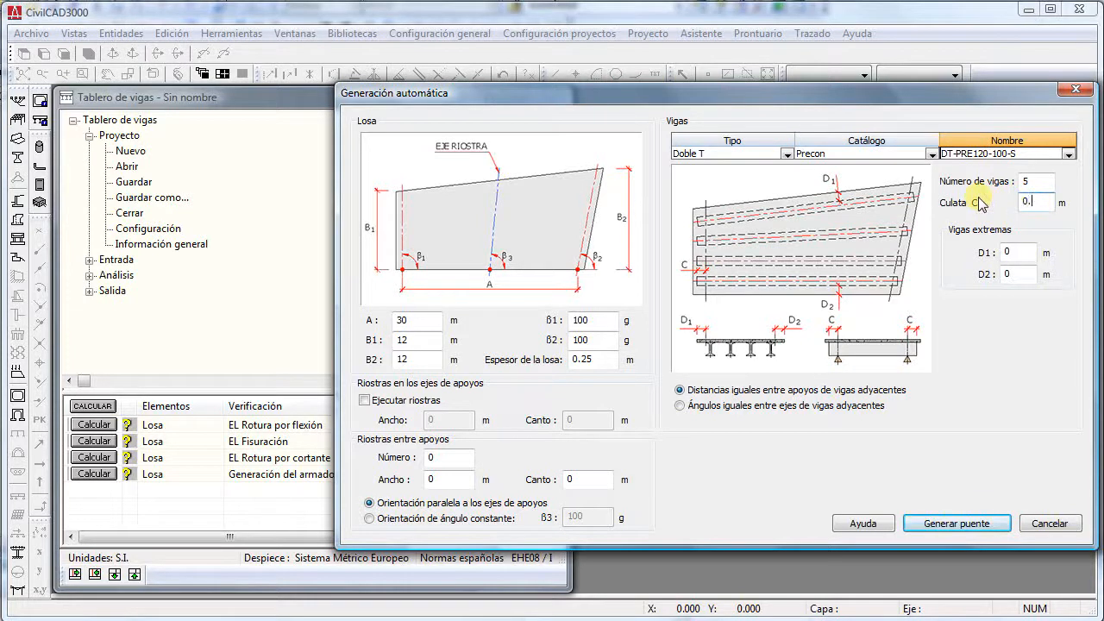
{"action": "type", "text": ".35"}
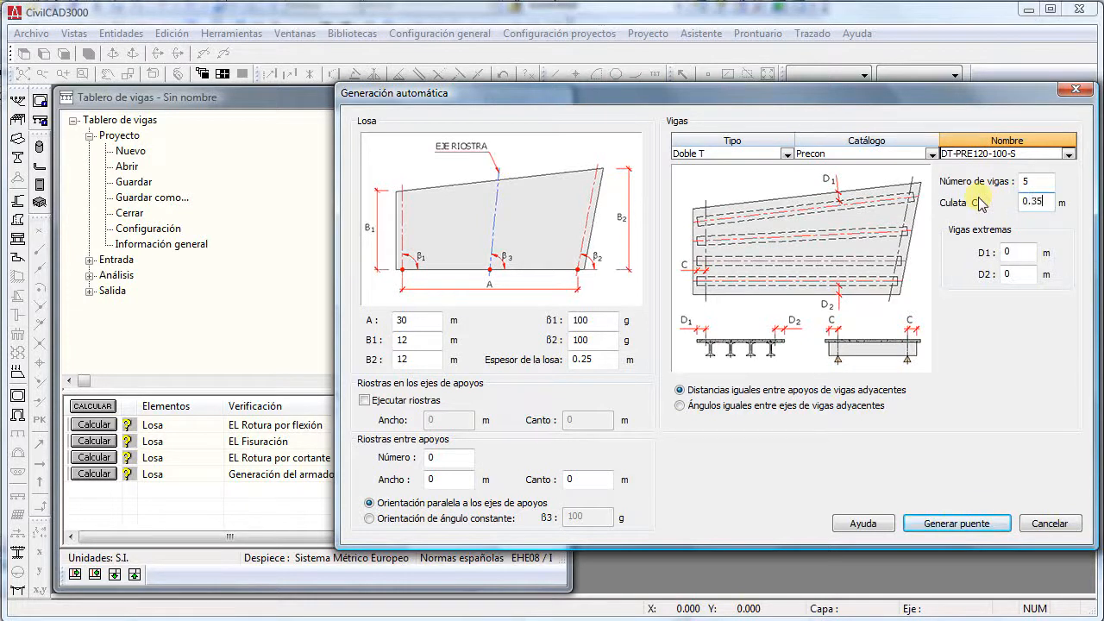
{"action": "left_click", "coordinate": [973, 523]}
{"action": "left_click", "coordinate": [749, 357]}
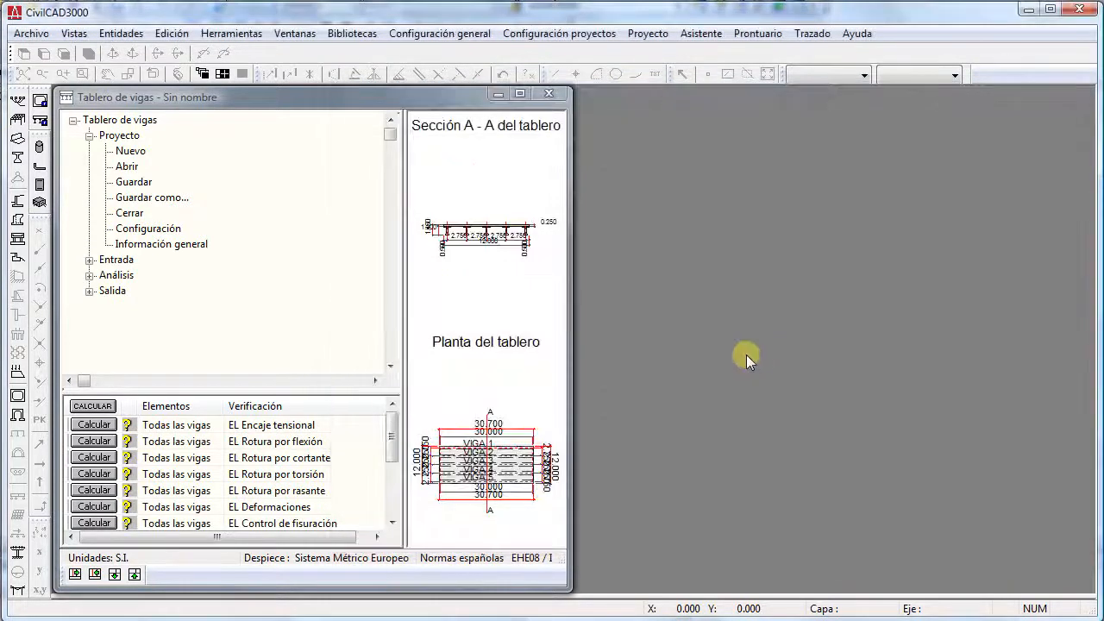
- Widen the project window and switch the deck drawing to Vista 3D
{"action": "left_click_drag", "start_coordinate": [571, 299], "coordinate": [878, 324]}
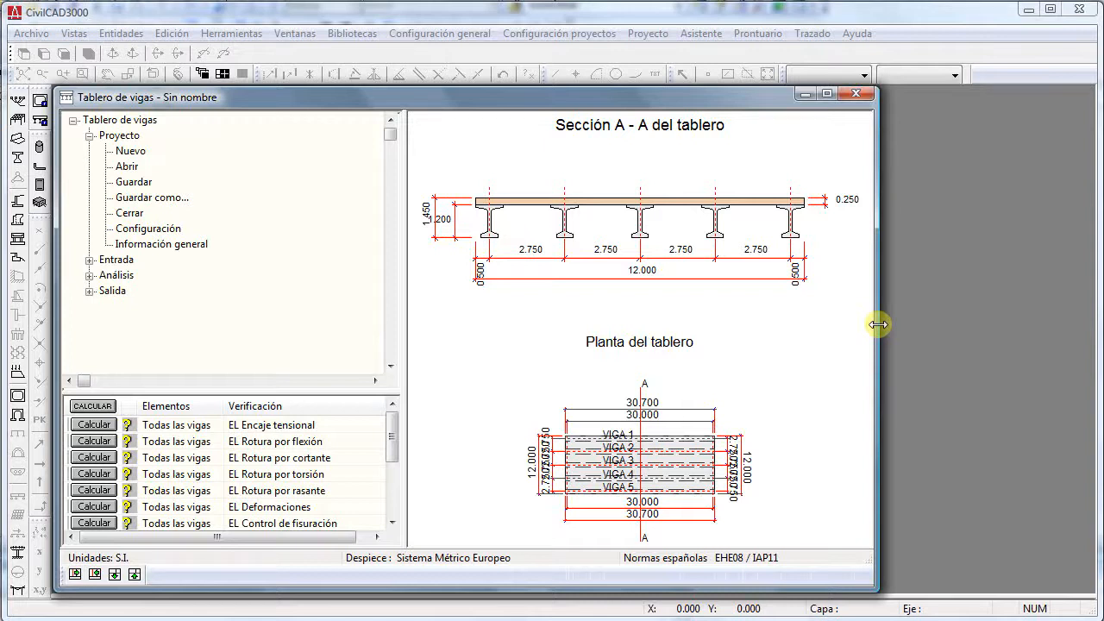
{"action": "right_click", "coordinate": [662, 302]}
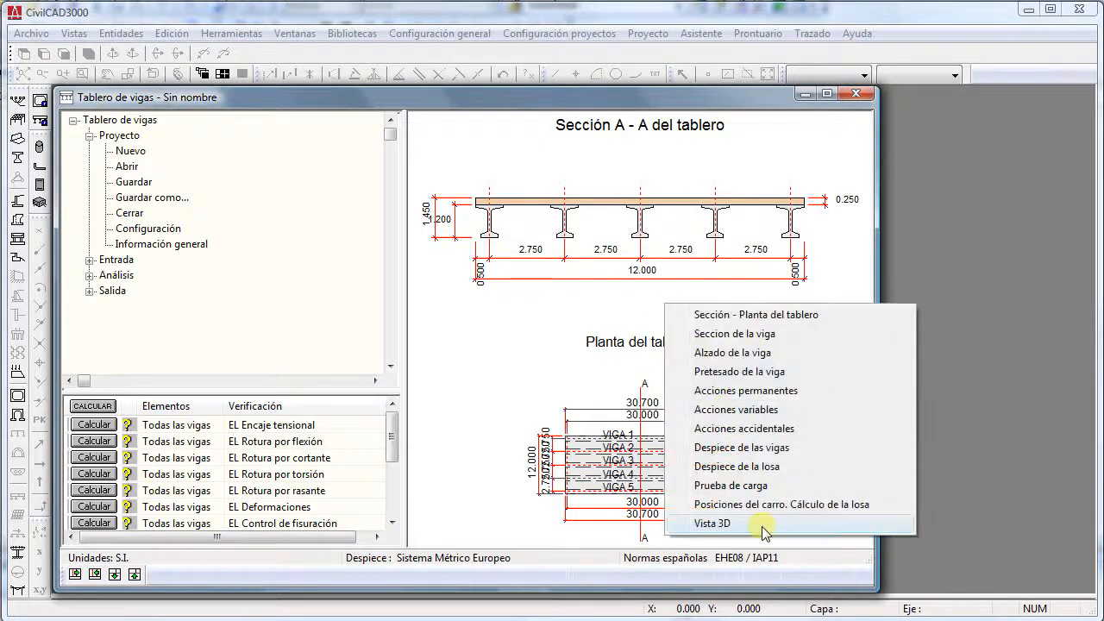